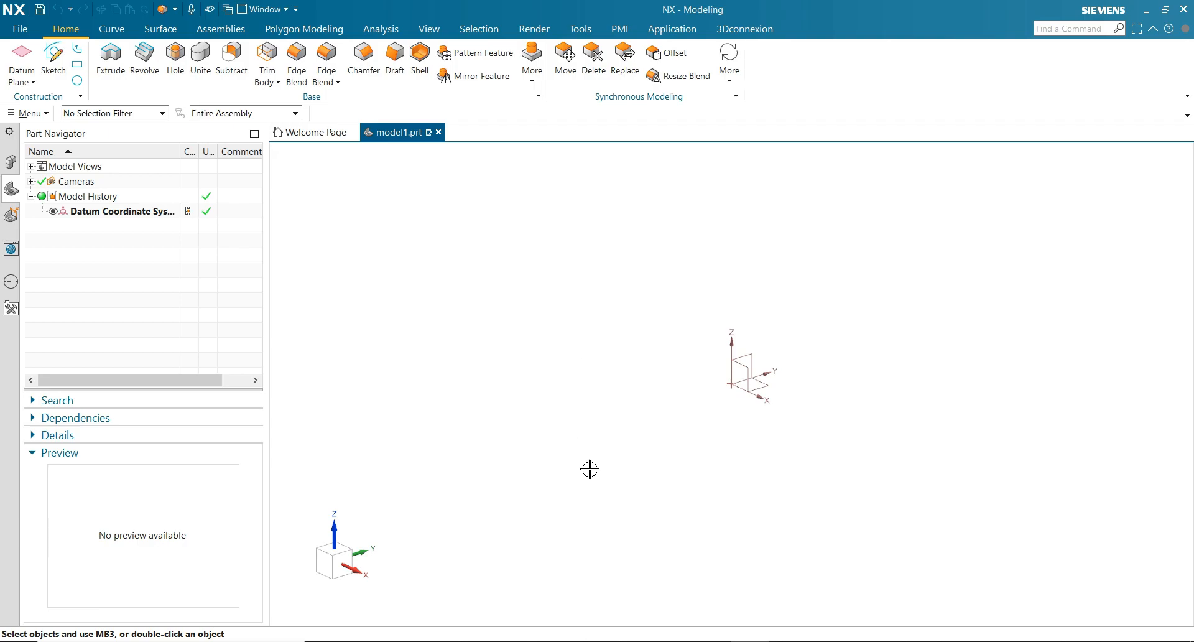
Create a new sketch on the XY plane of the datum coordinate system
key("alt+Tab")
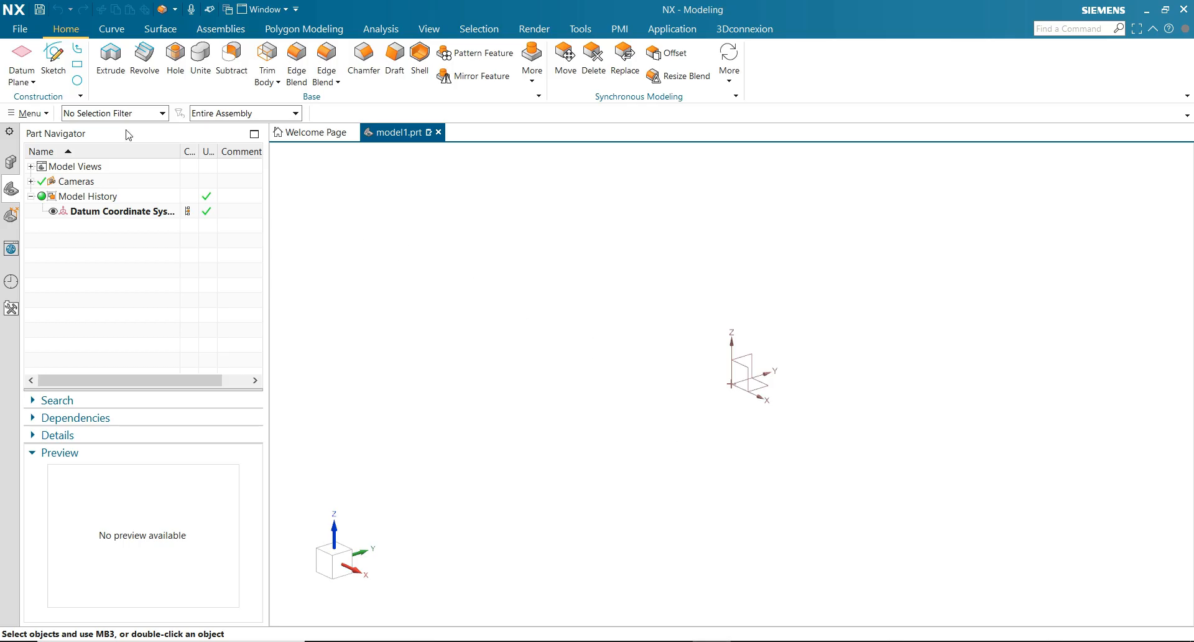
left_click(53, 59)
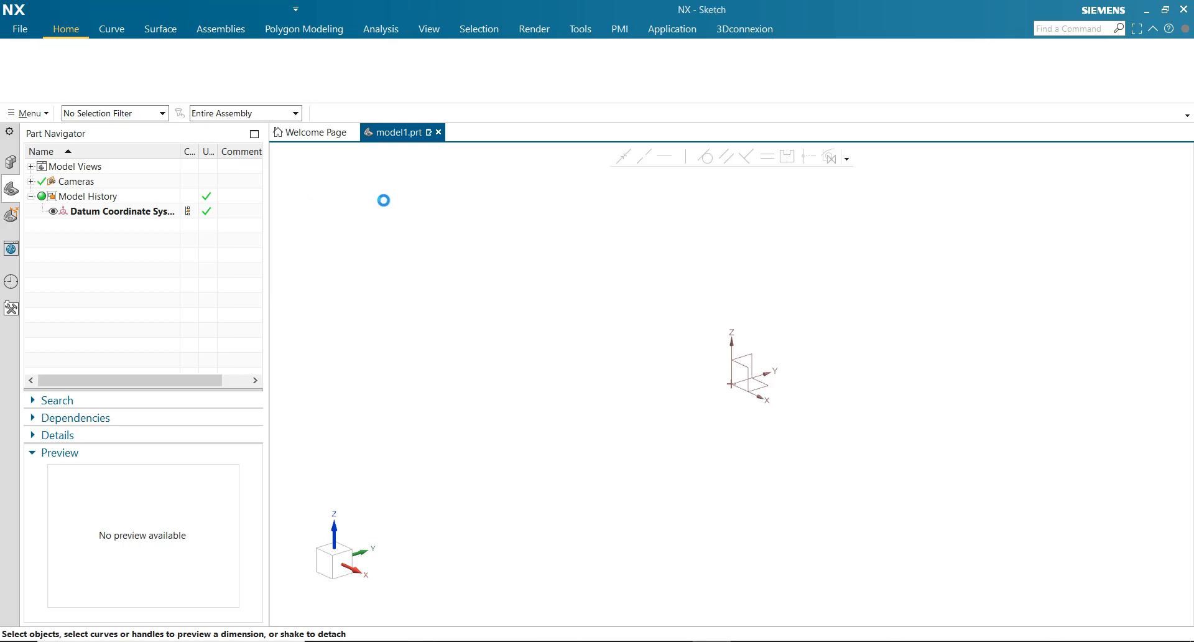
left_click(344, 255)
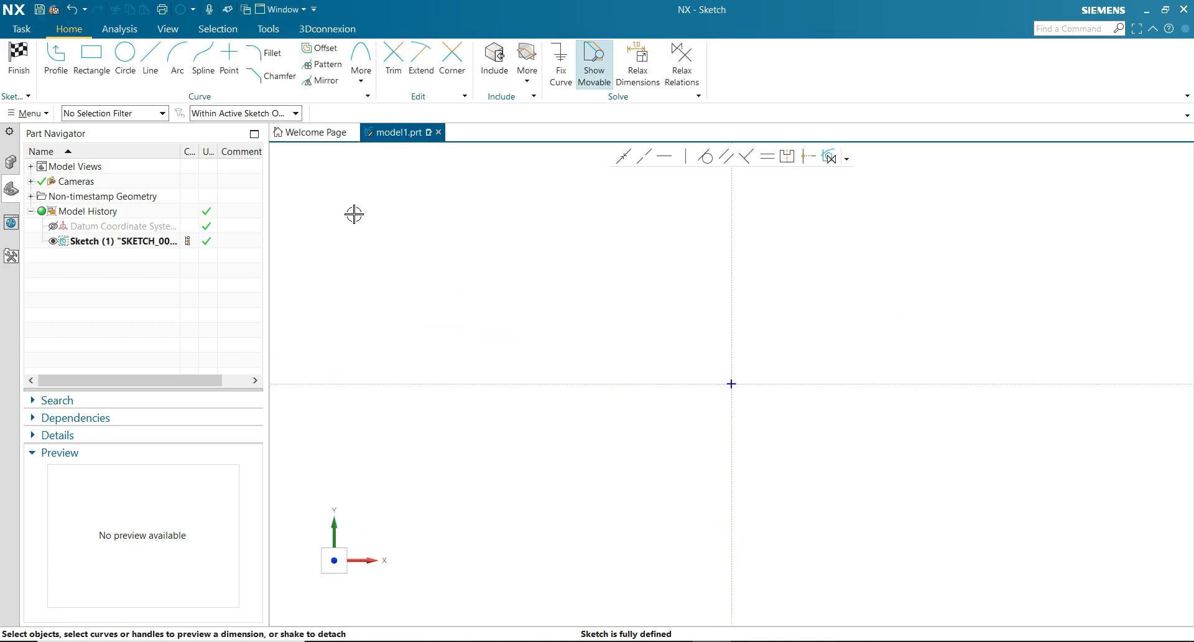
Draw a circle with a diameter of about 26 centred on the sketch origin
left_click(125, 55)
scroll(607, 427, "down", 4)
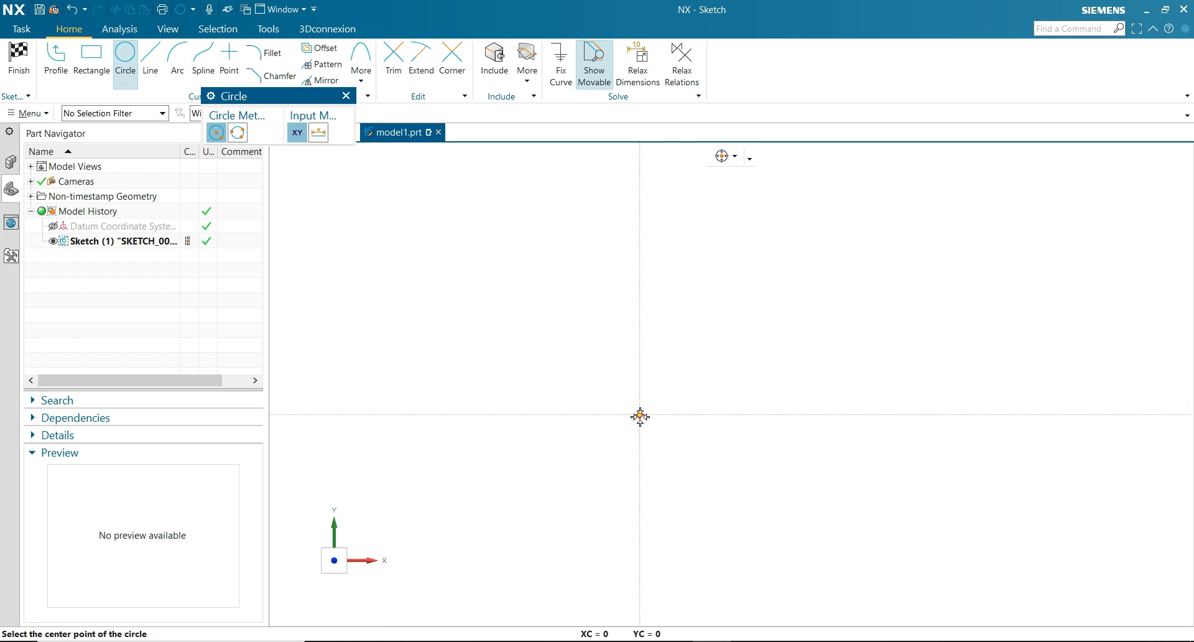
left_click(639, 416)
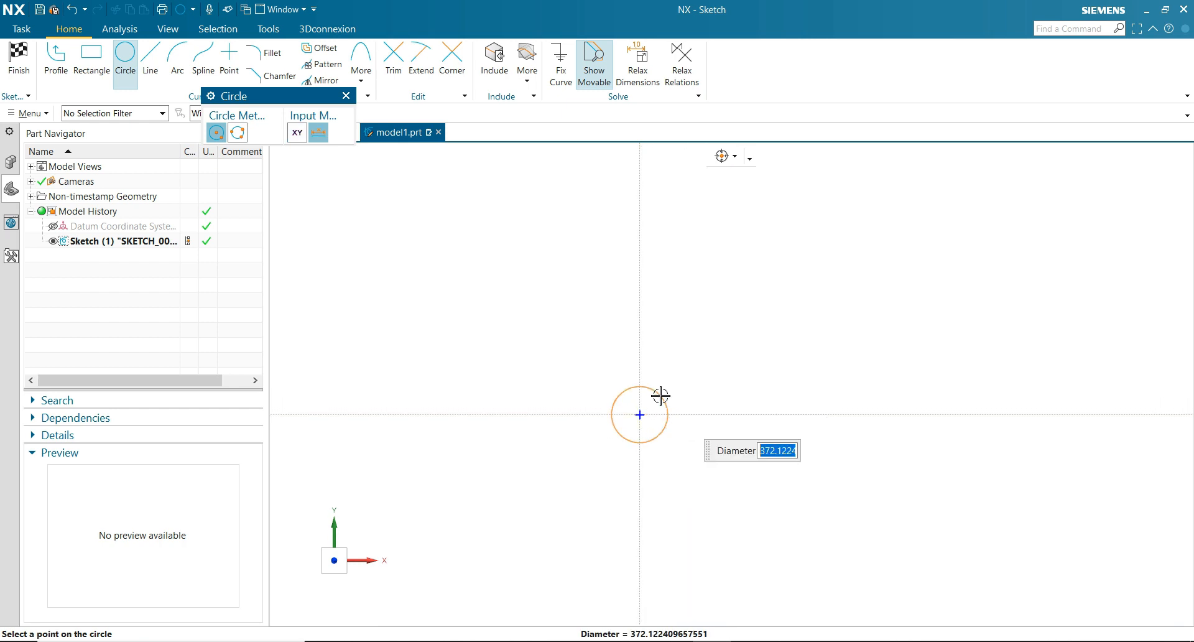
scroll(658, 402, "up", 7)
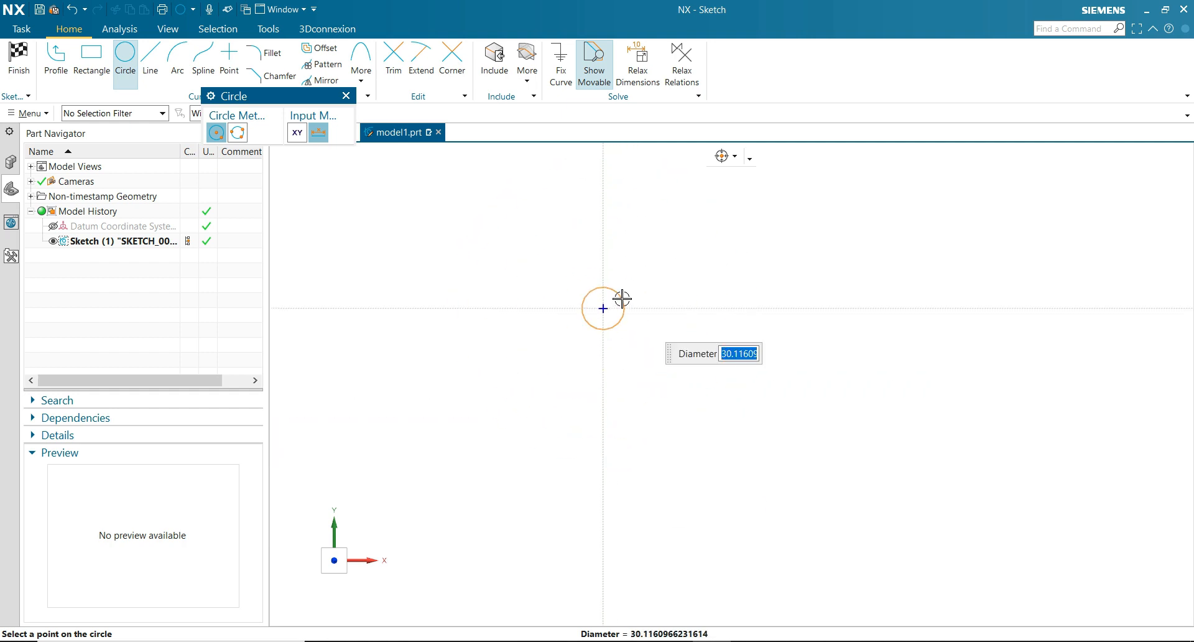
scroll(622, 298, "up", 3)
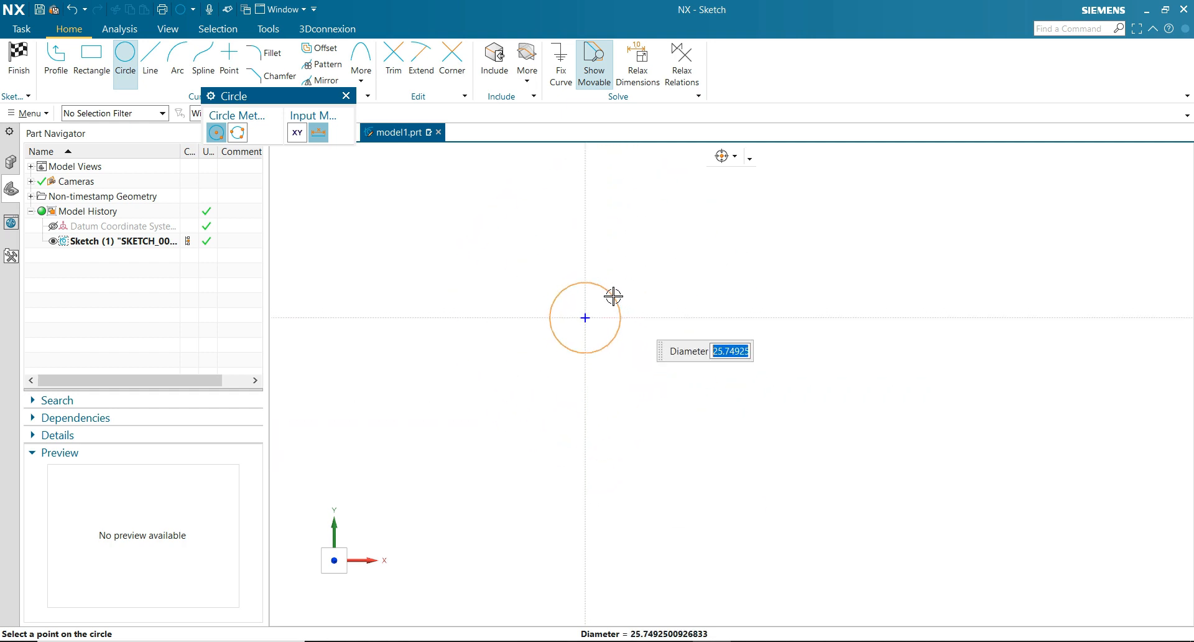
left_click(613, 296)
Add three larger circles centred on the origin, with diameters of about 39, 55 and 92
left_click(586, 318)
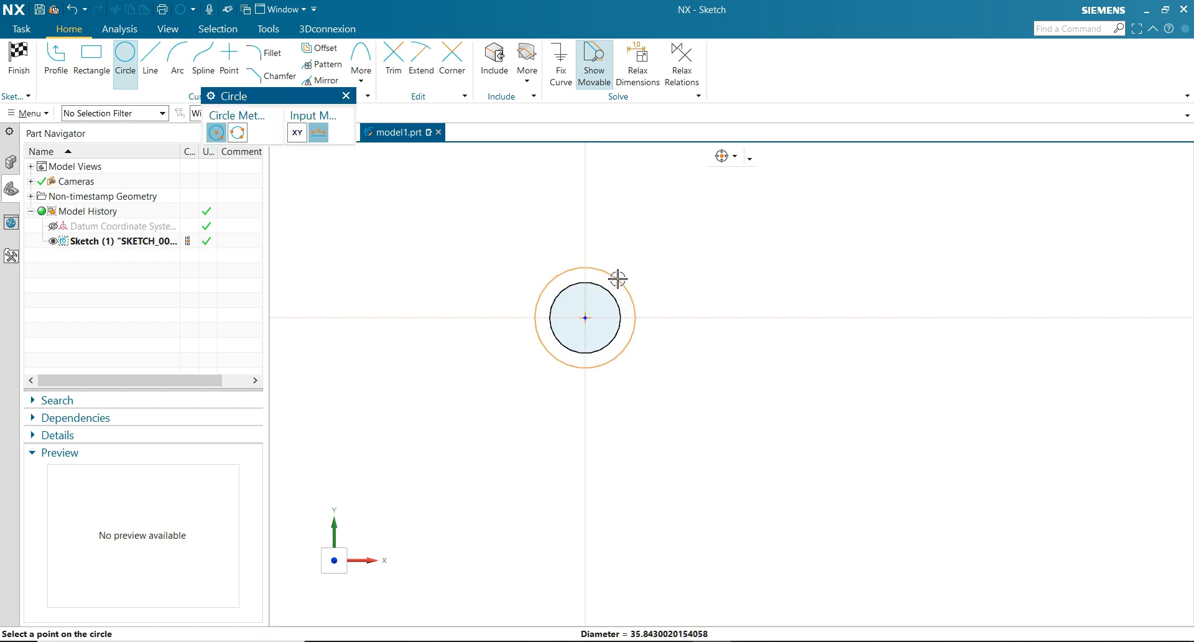
left_click(618, 275)
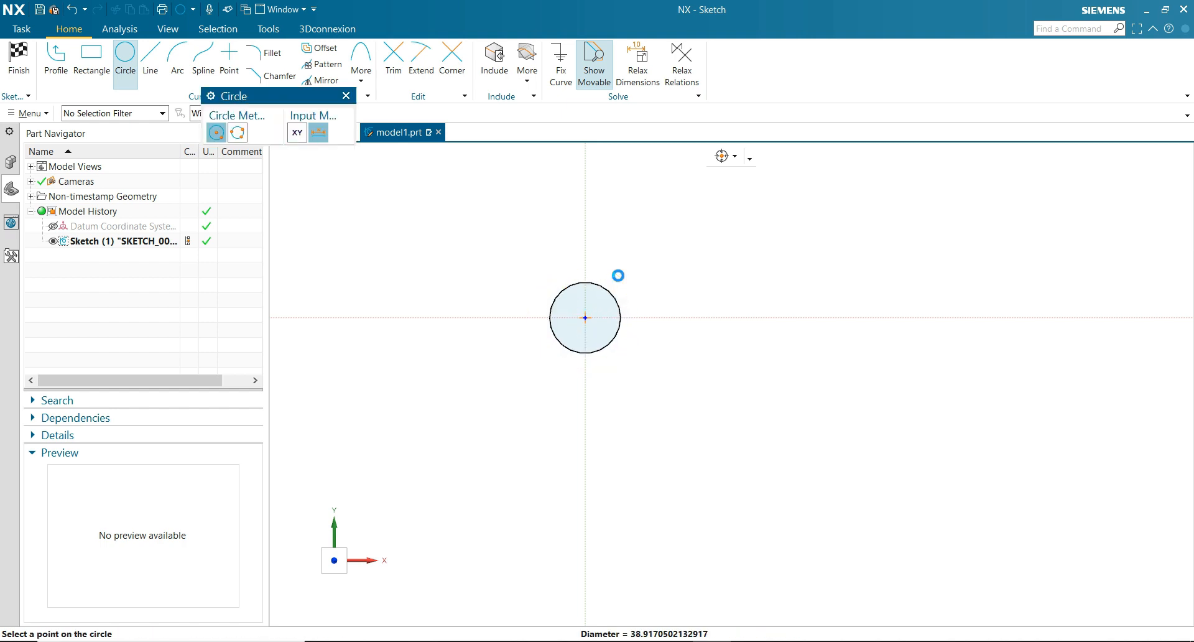
left_click(585, 318)
left_click(634, 258)
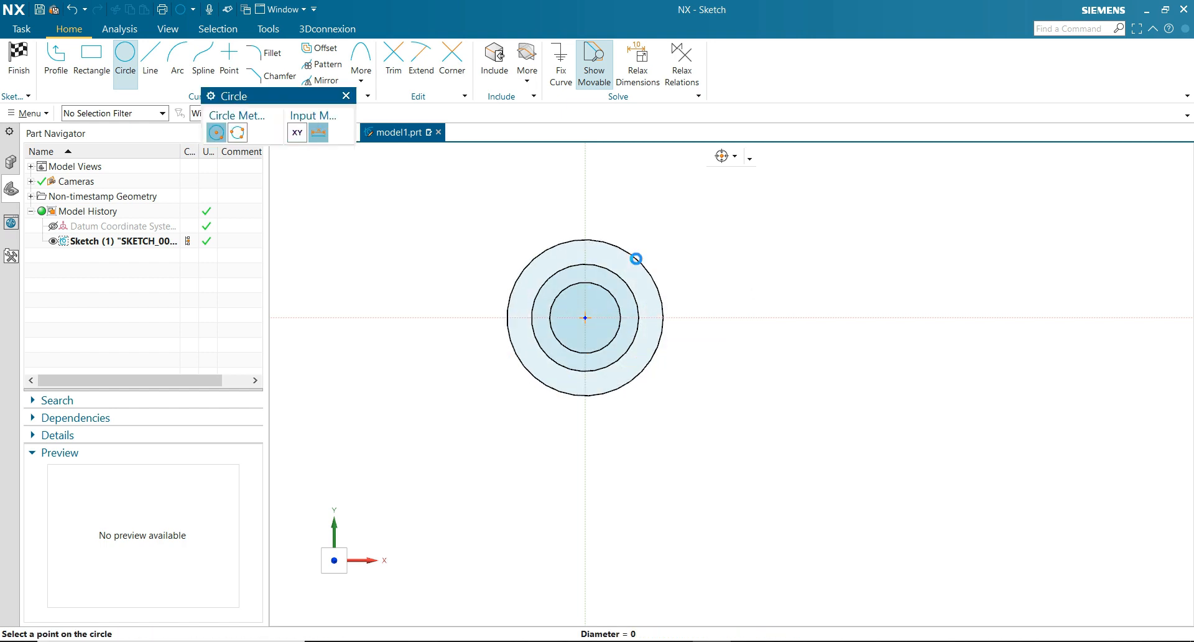
left_click(585, 318)
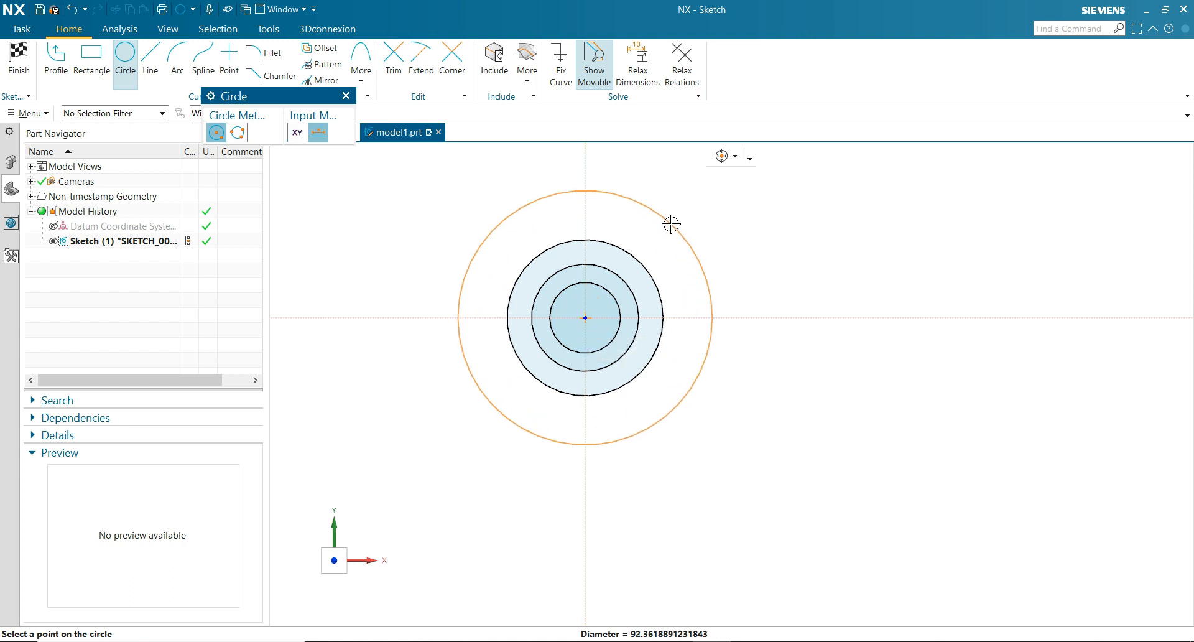
left_click(671, 224)
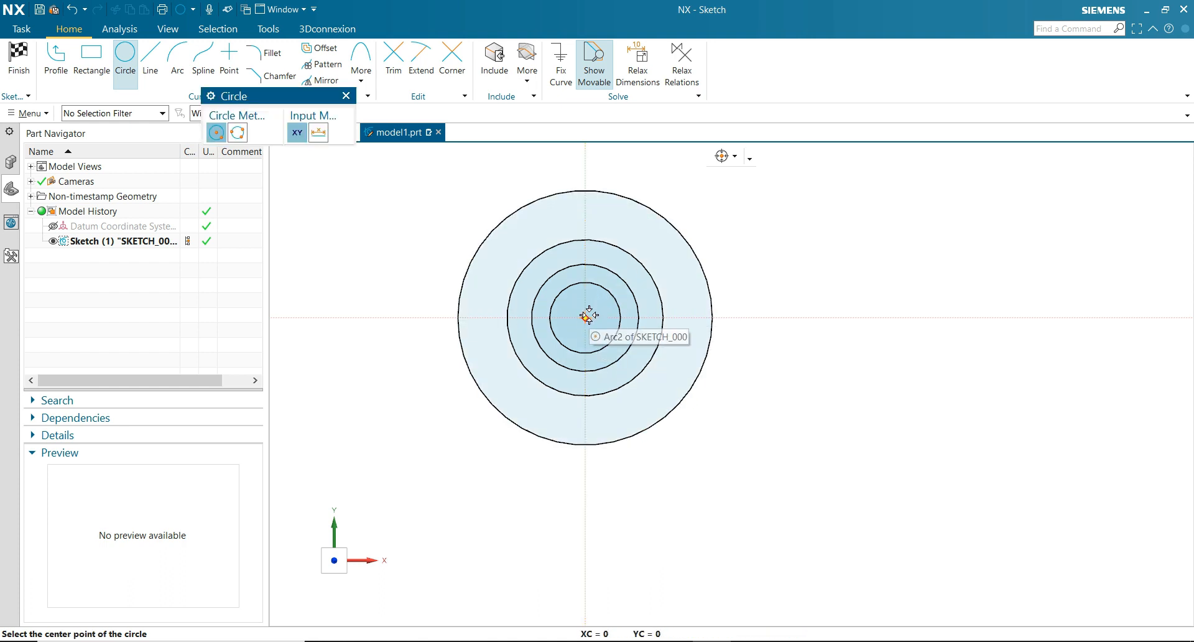
Add three outer circles centred on the origin, with diameters of about 114, 143 and 182, and finish the Circle command
left_click(597, 313)
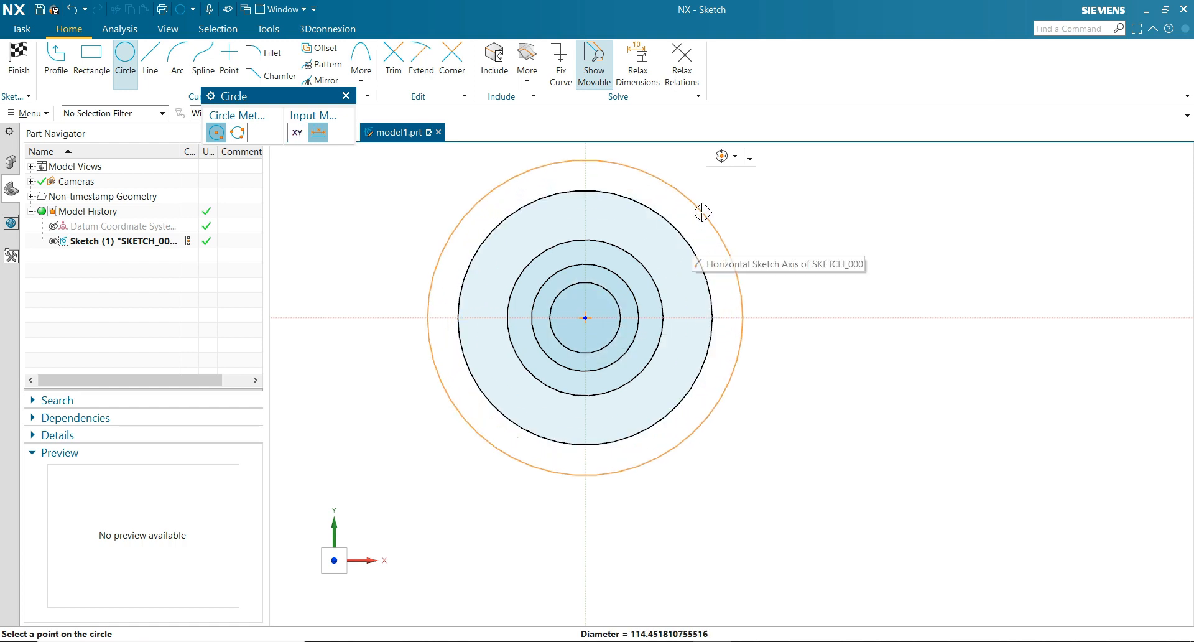
left_click(701, 214)
left_click(587, 317)
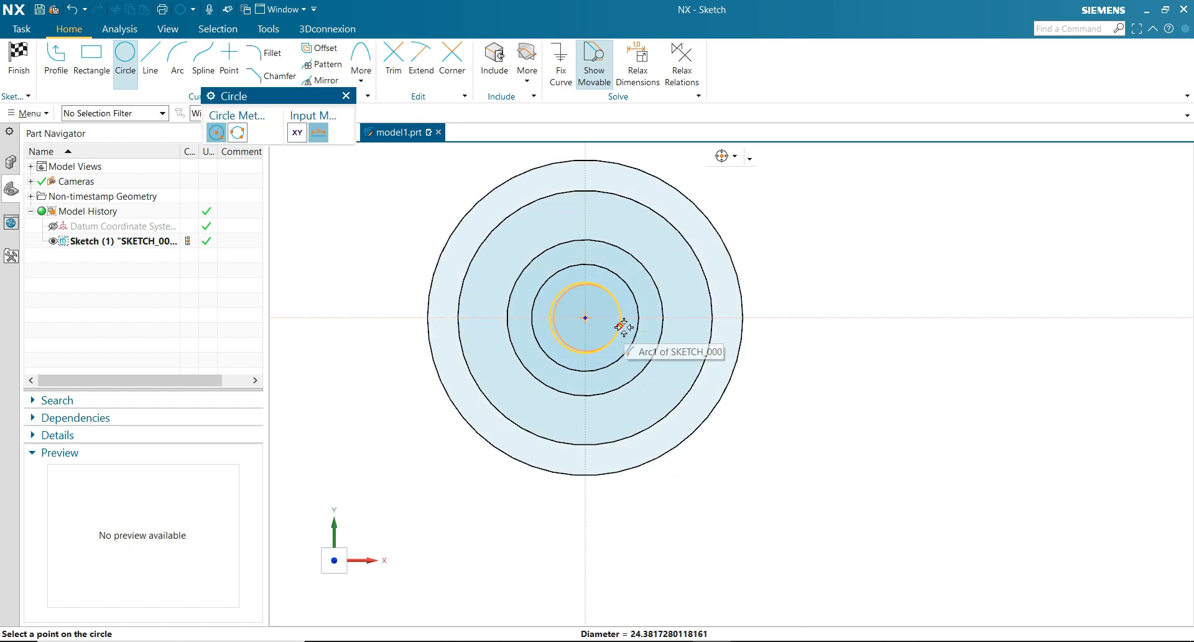
left_click(742, 258)
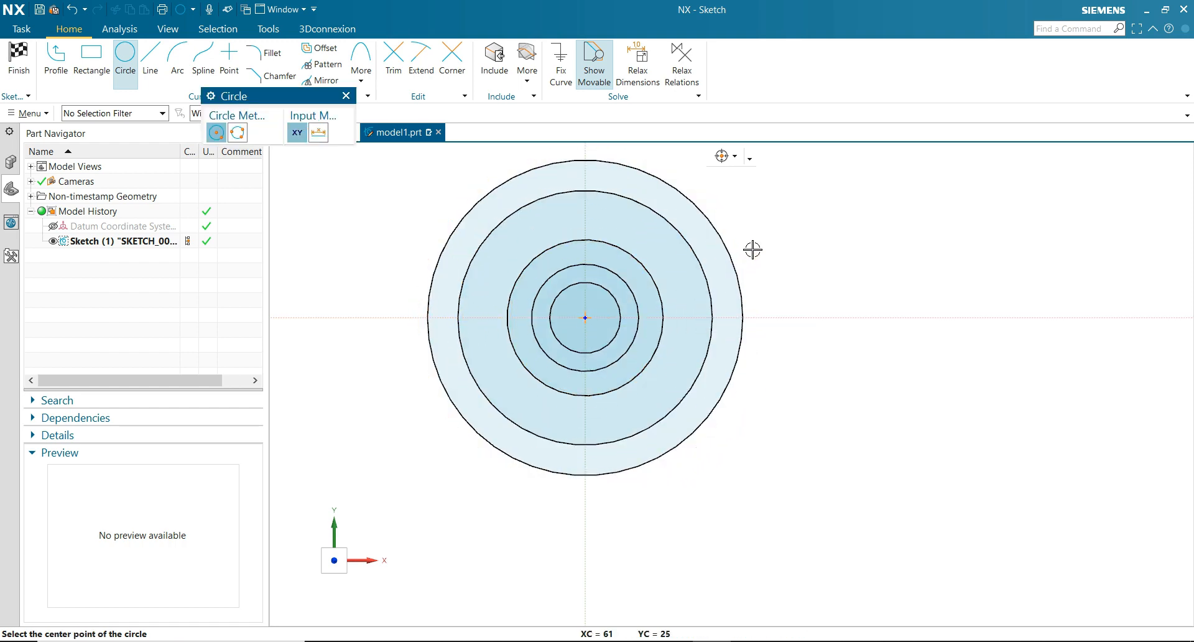
scroll(780, 375, "down", 3)
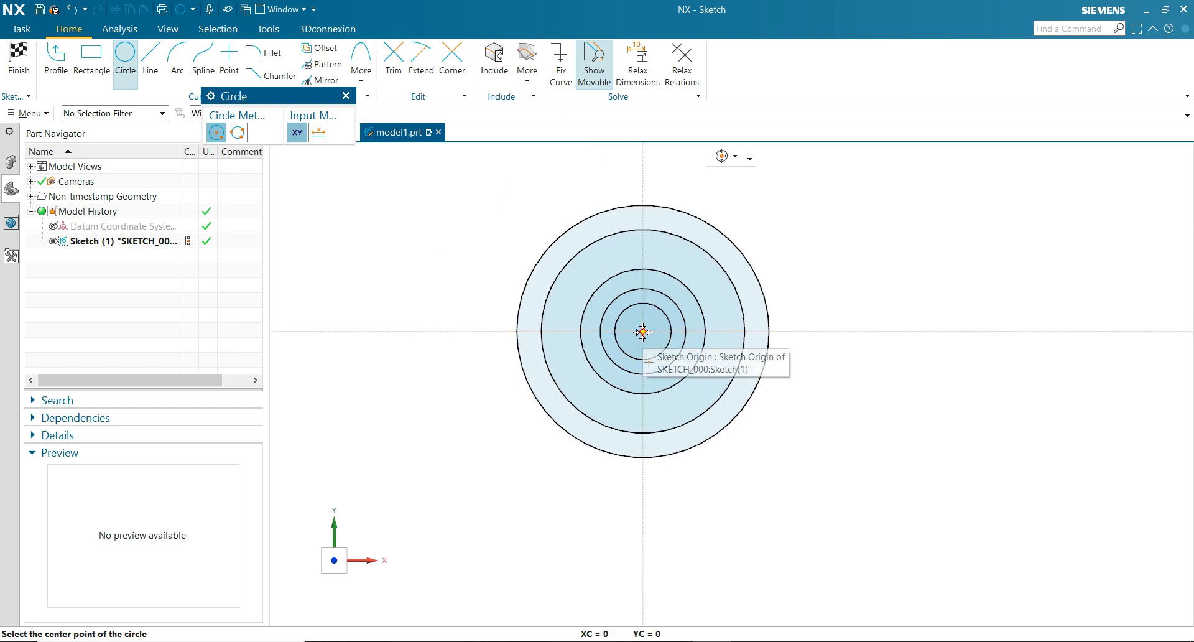
left_click(641, 331)
left_click(763, 440)
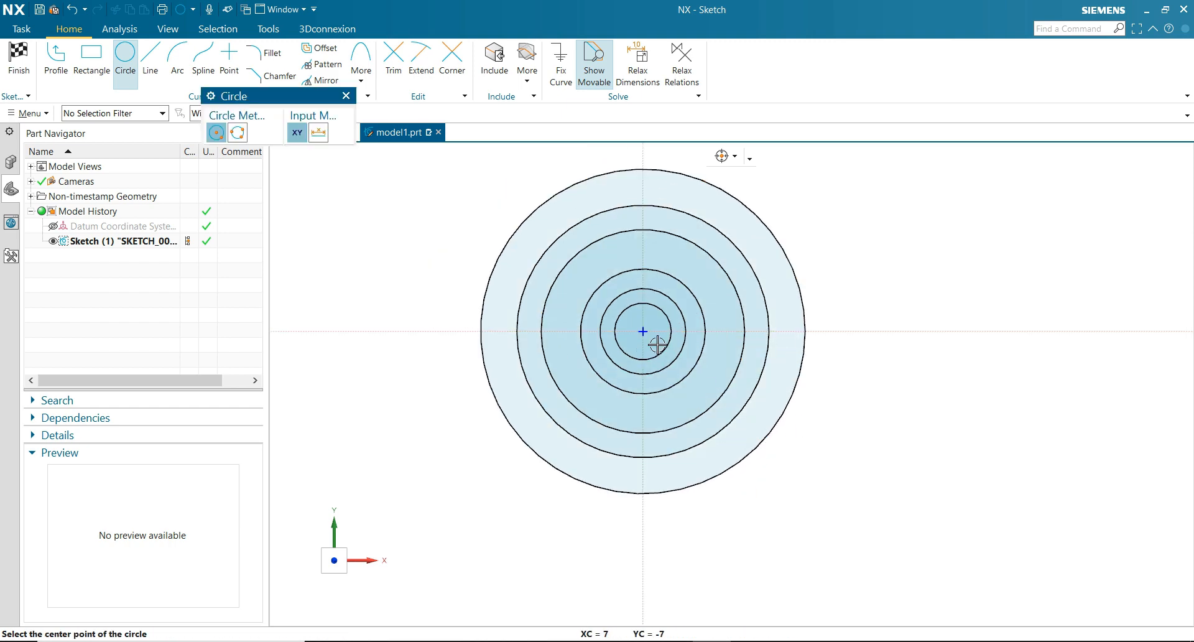
left_click(642, 332)
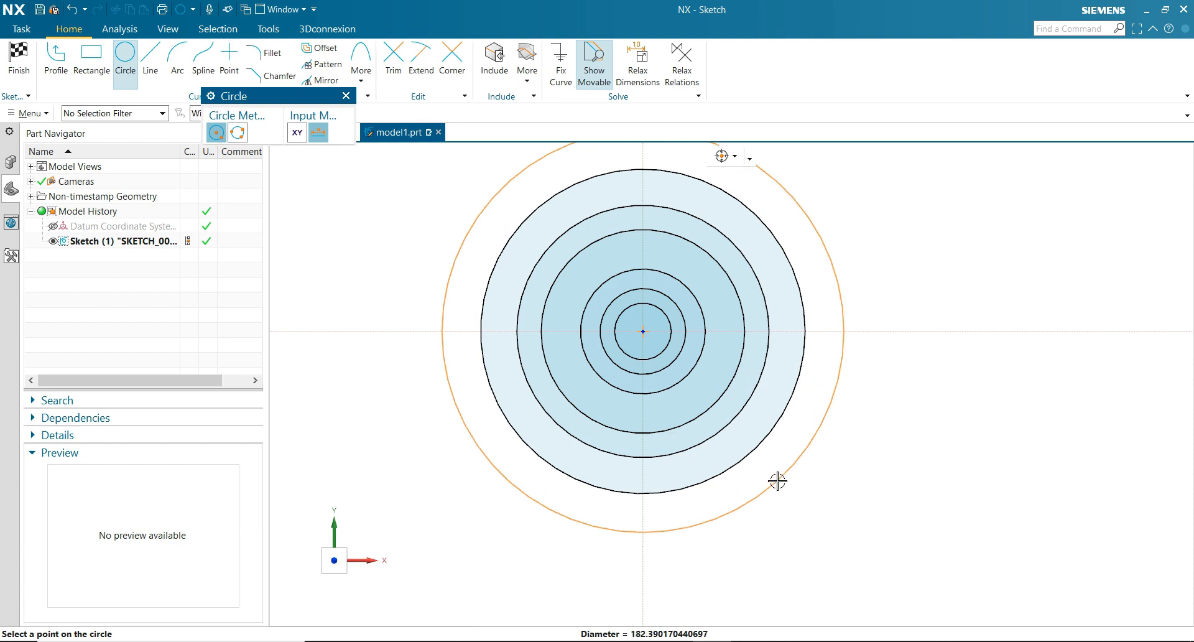
left_click(778, 479)
scroll(842, 504, "down", 1)
key("Escape")
scroll(654, 466, "down", 1)
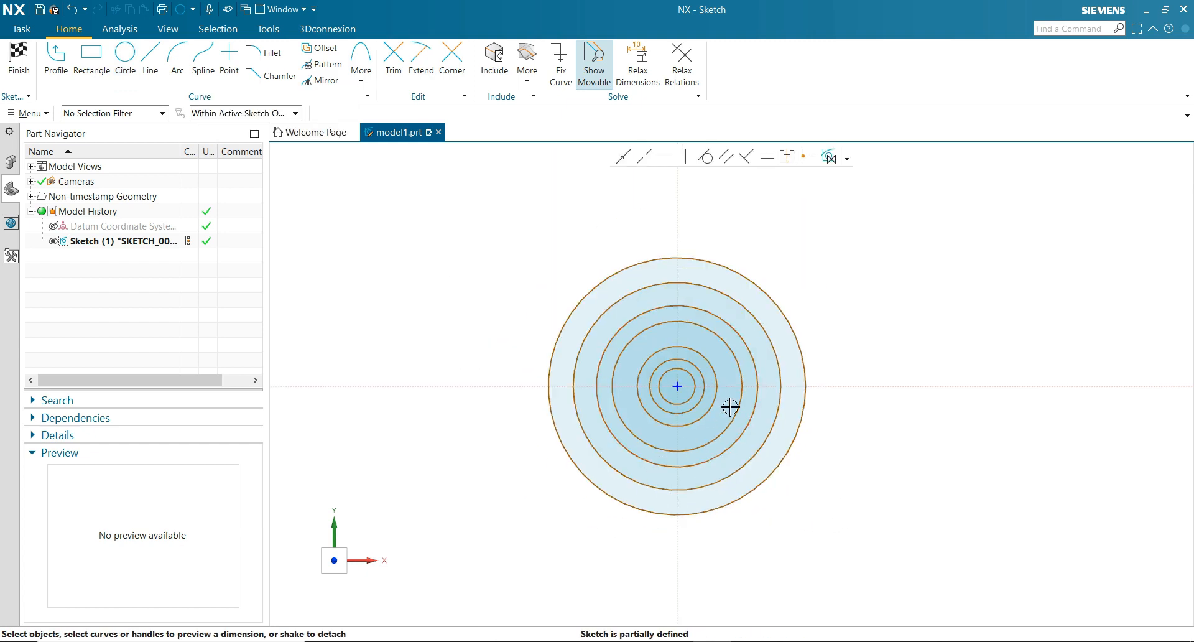
Dimension the innermost circle with a diameter of 25 and scale the entire sketch to it
scroll(730, 407, "up", 1)
left_click(687, 372)
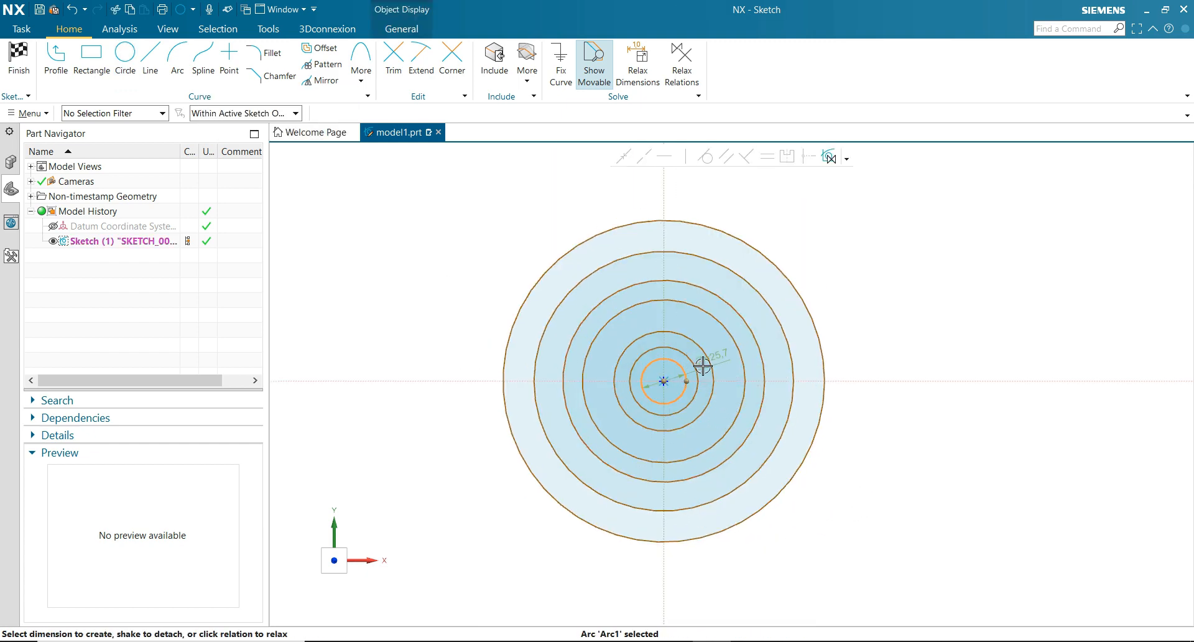
left_click_drag(719, 356, 827, 214)
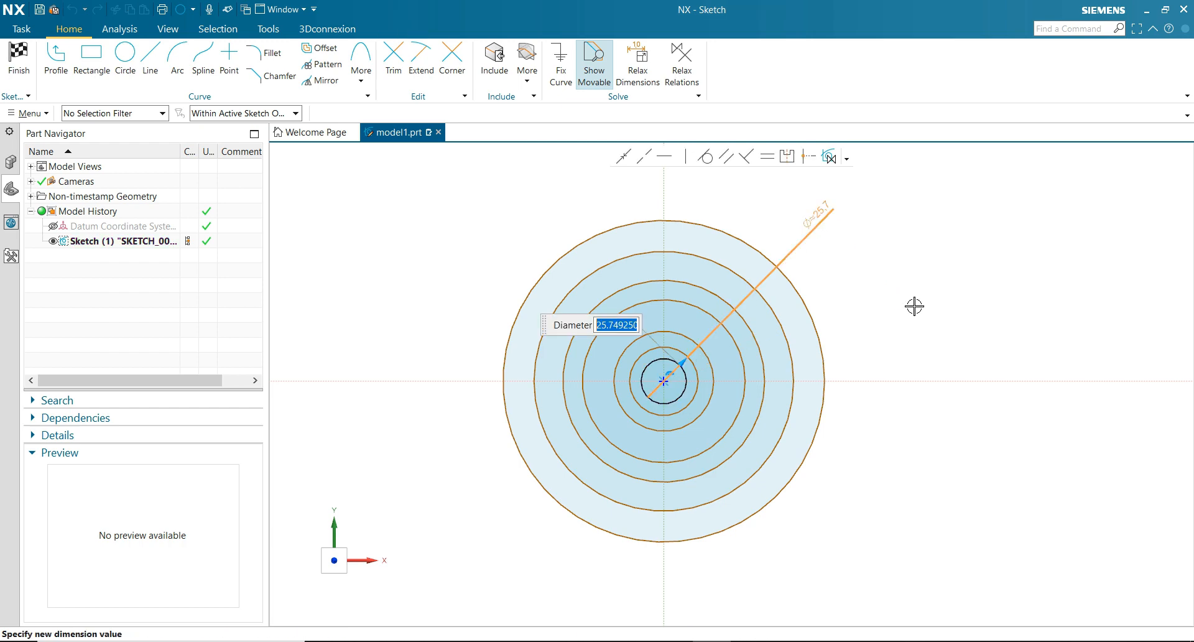
type("25")
key("Return")
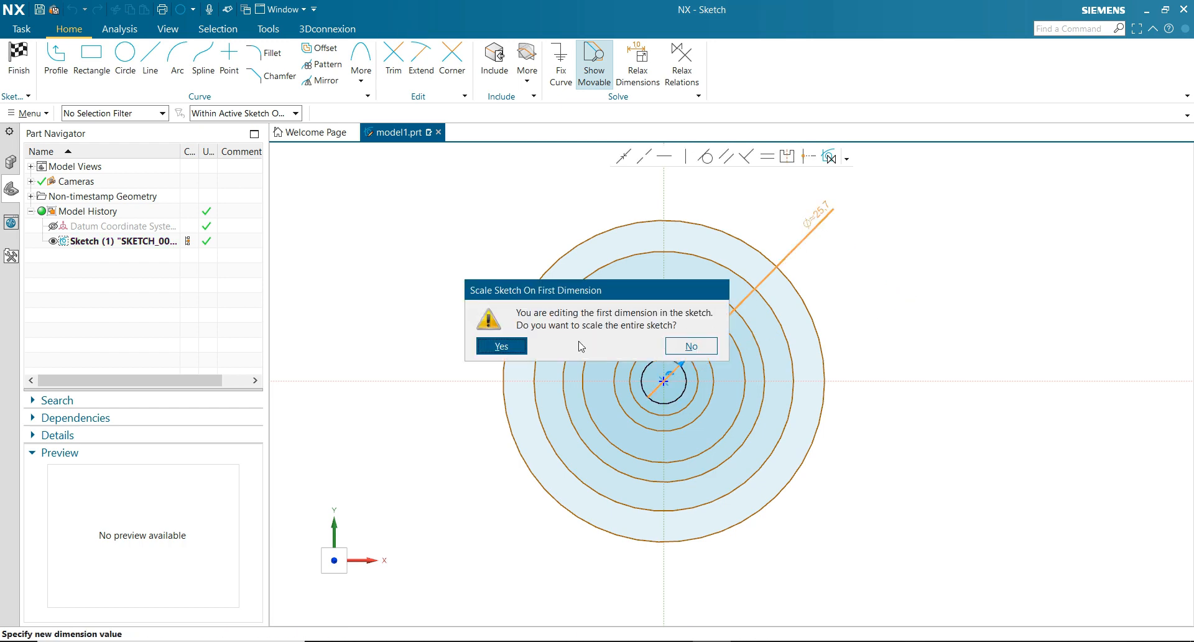
left_click(522, 345)
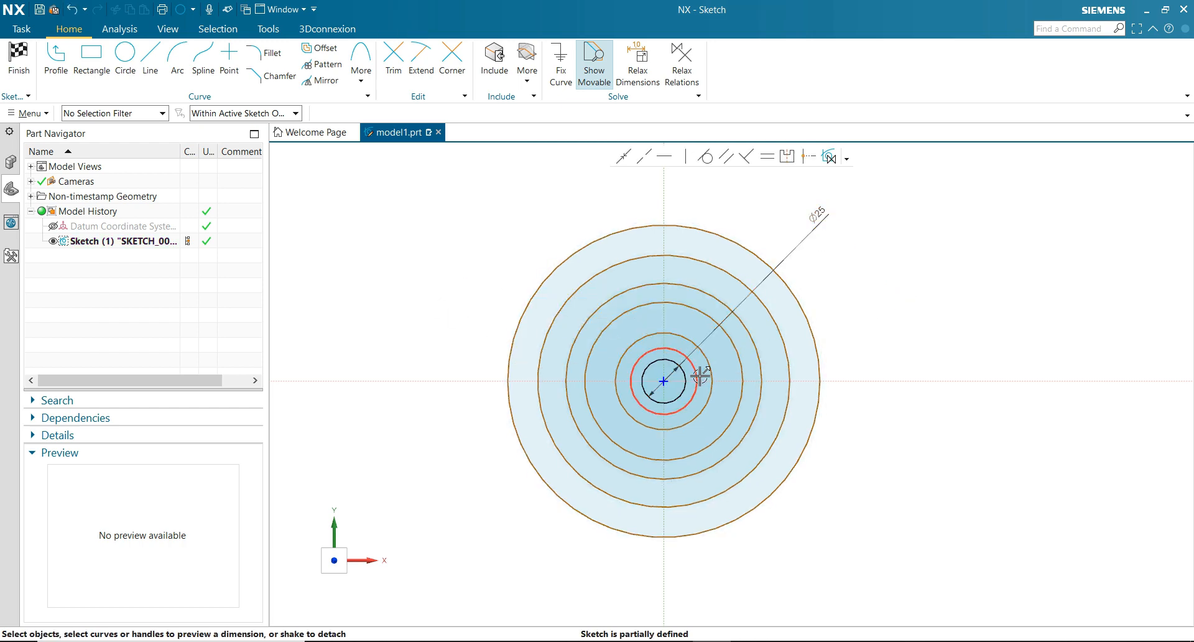
Dimension the second and third circles from the centre with diameters of 34 and 42
left_click_drag(699, 375, 871, 277)
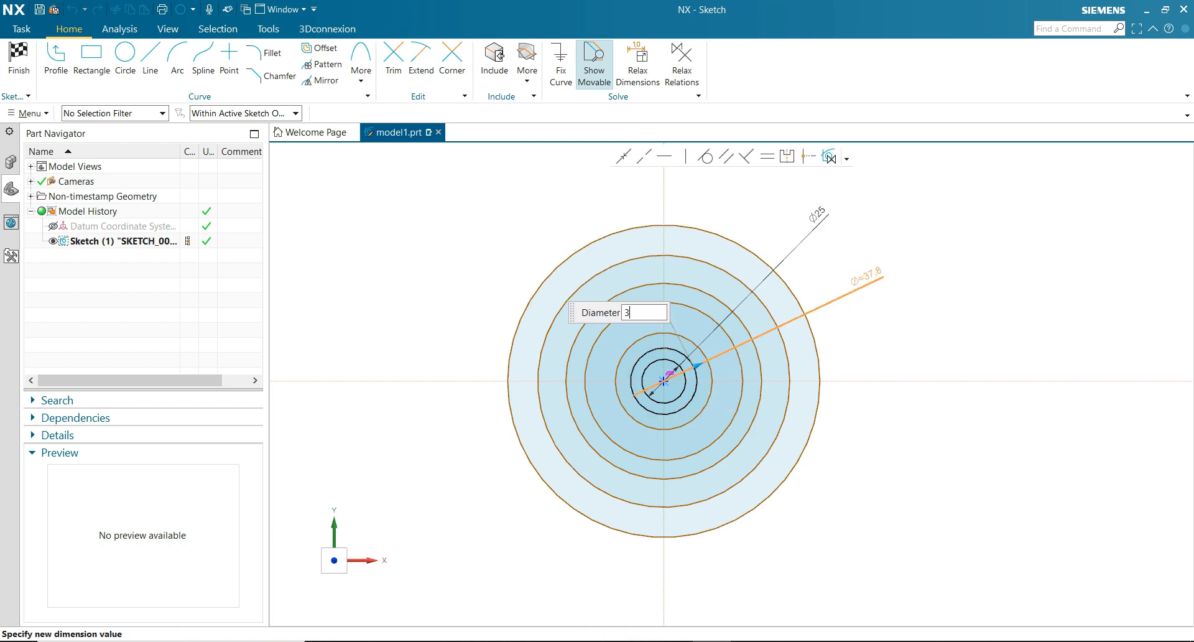
key("Return")
key("Escape")
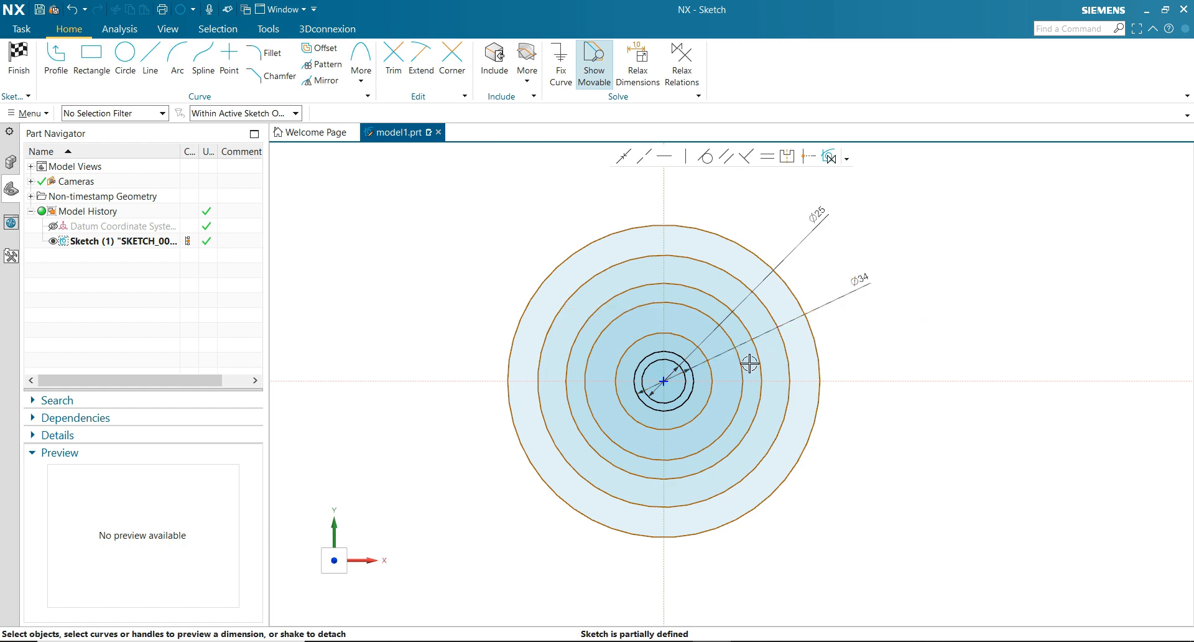
left_click(721, 375)
left_click_drag(753, 358, 882, 340)
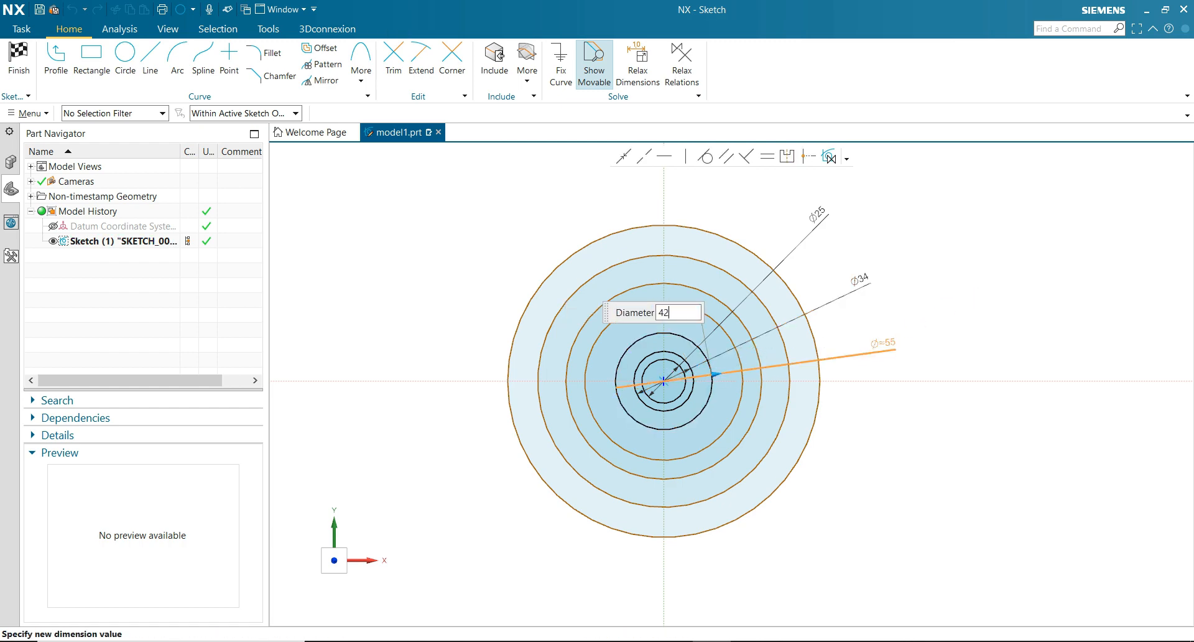
type("42")
key("Return")
key("Escape")
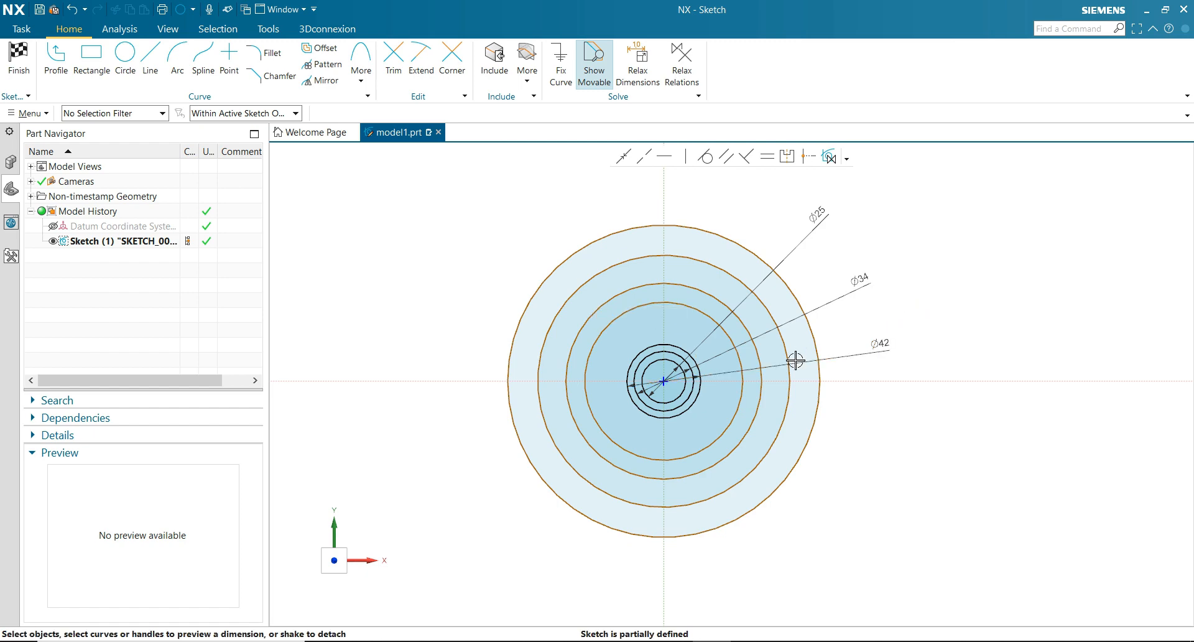
Dimension the fourth and fifth circles from the centre with diameters of 70 and 98
left_click(752, 398)
left_click_drag(752, 398, 897, 419)
type("70")
key("Return")
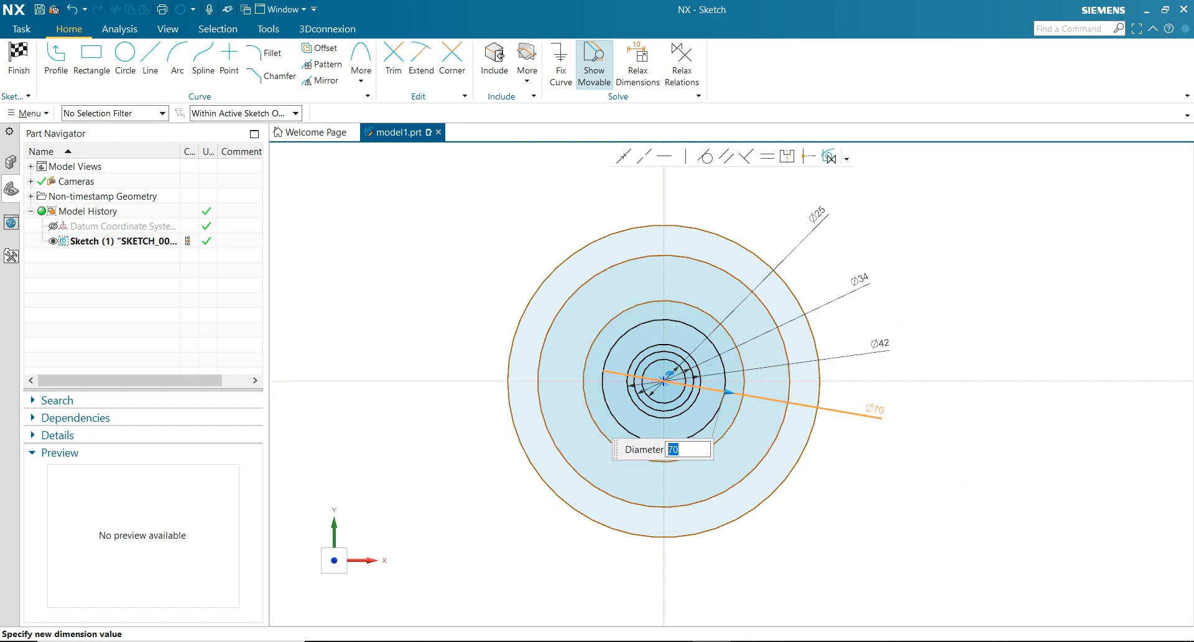
key("Escape")
left_click(733, 428)
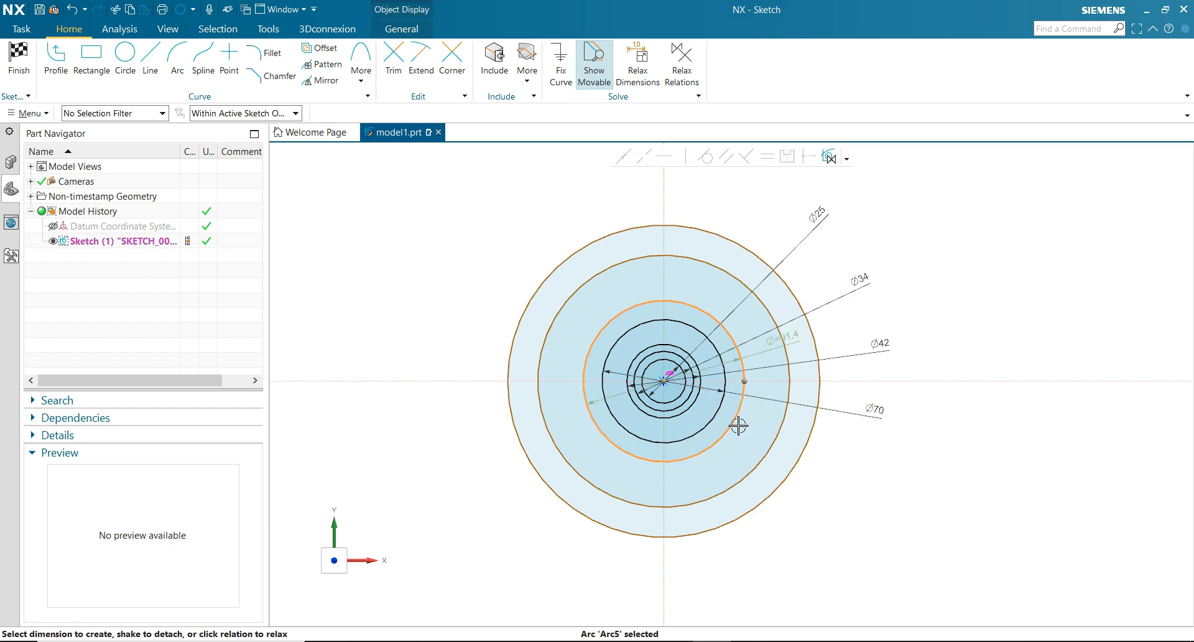
left_click(868, 454)
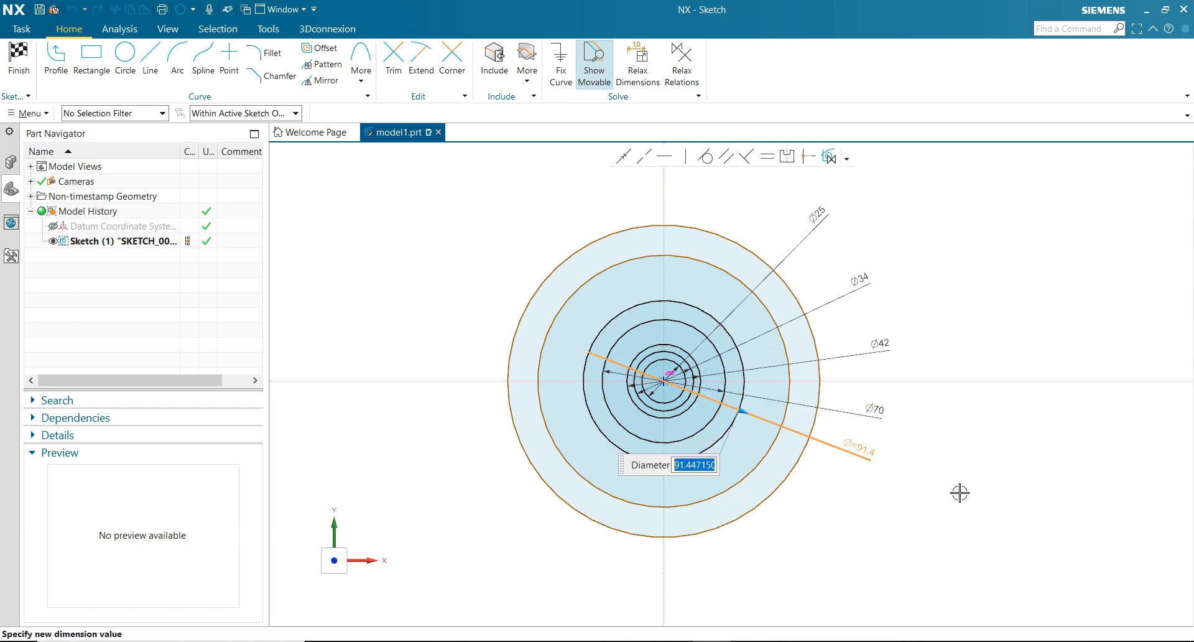
key("Return")
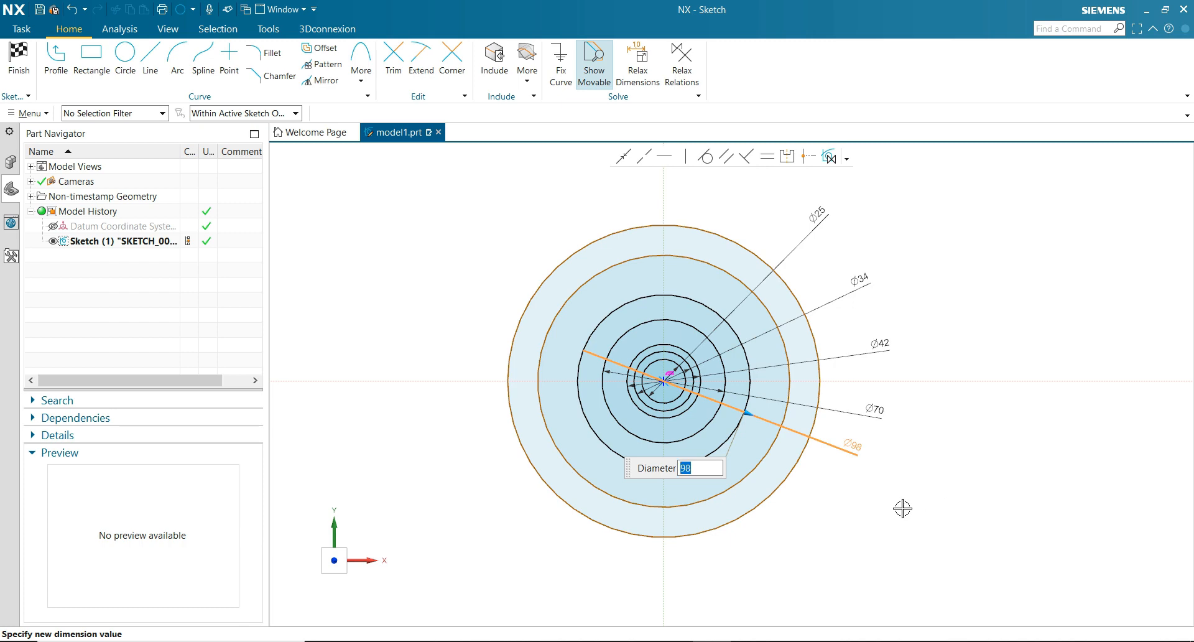
key("Escape")
Dimension the sixth and seventh circles from the centre with diameters of 108 and 110
left_click(771, 449)
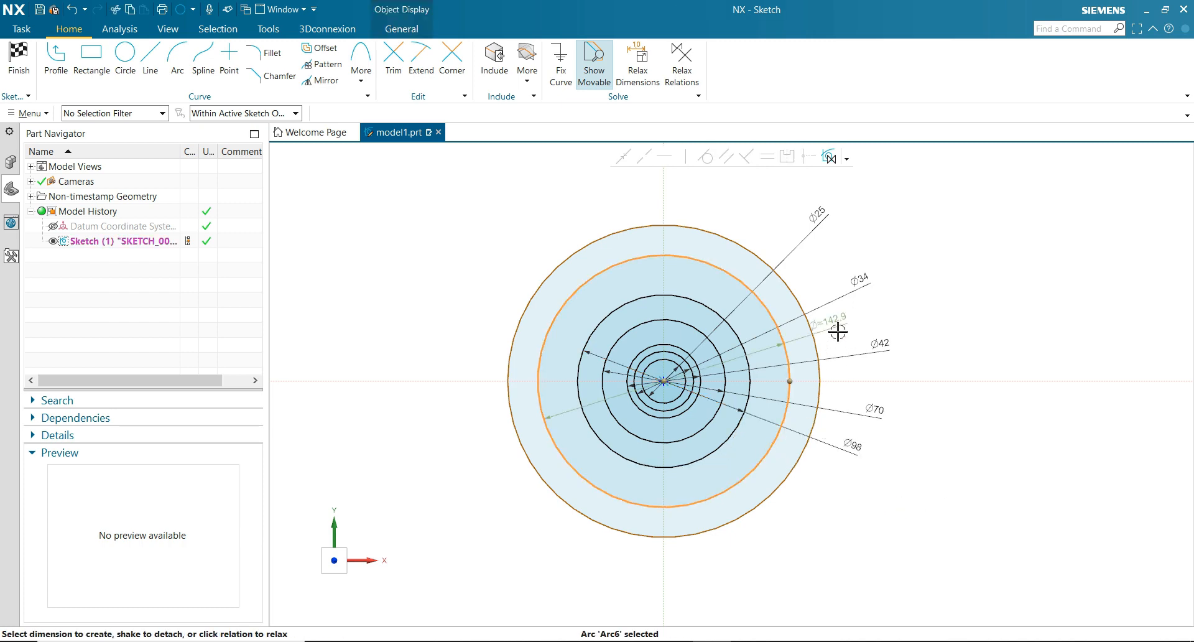
left_click_drag(837, 325, 865, 489)
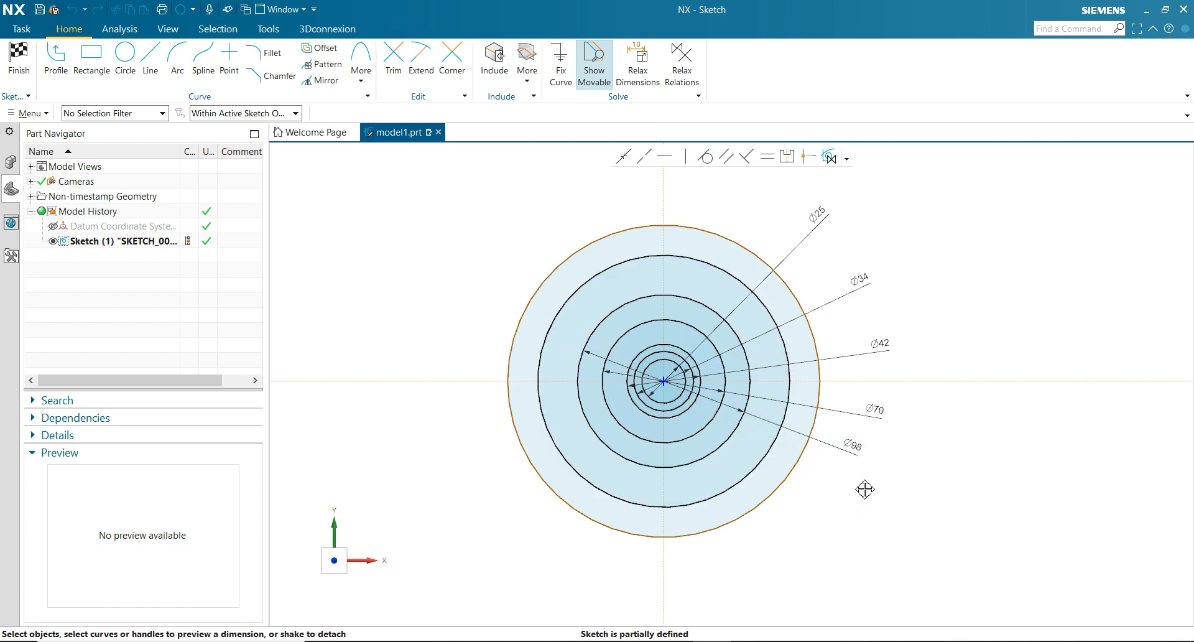
type("108")
key("Return")
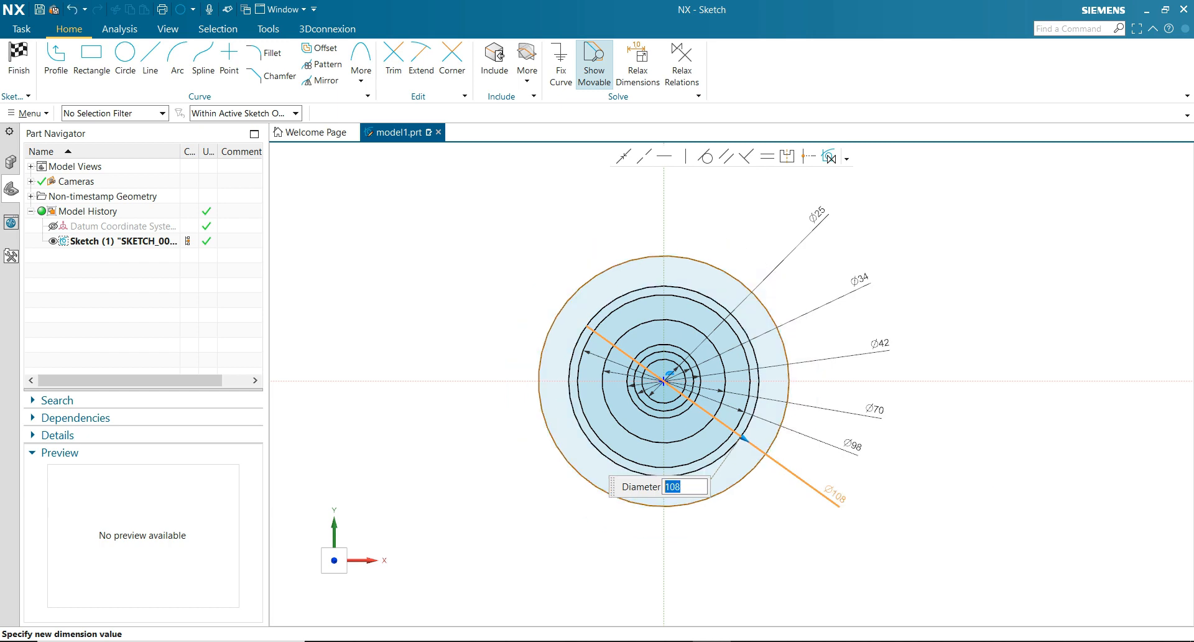
left_click(780, 438)
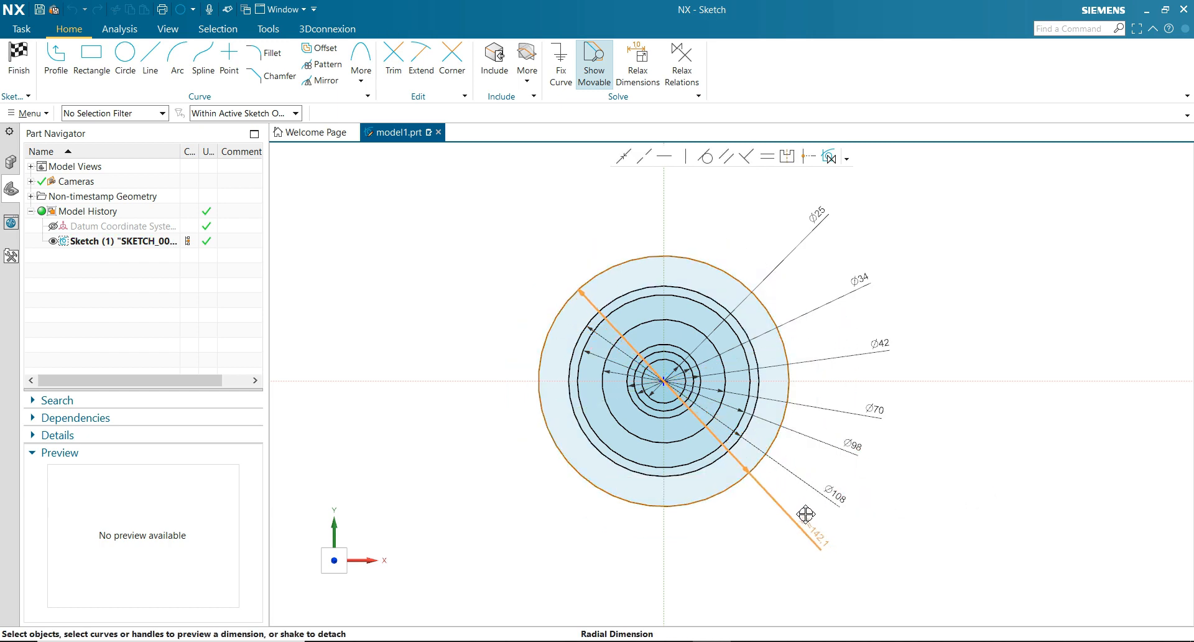
left_click(826, 524)
type("110")
key("Return")
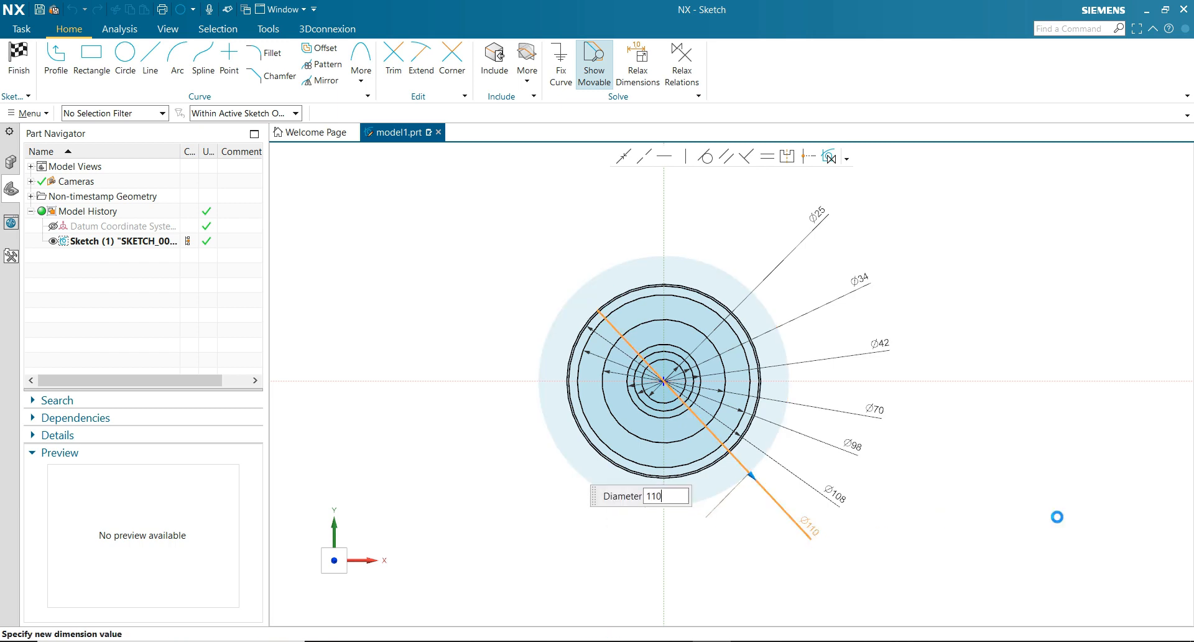
Convert the outermost circle, diameter 110, to reference geometry
scroll(721, 395, "down", 3)
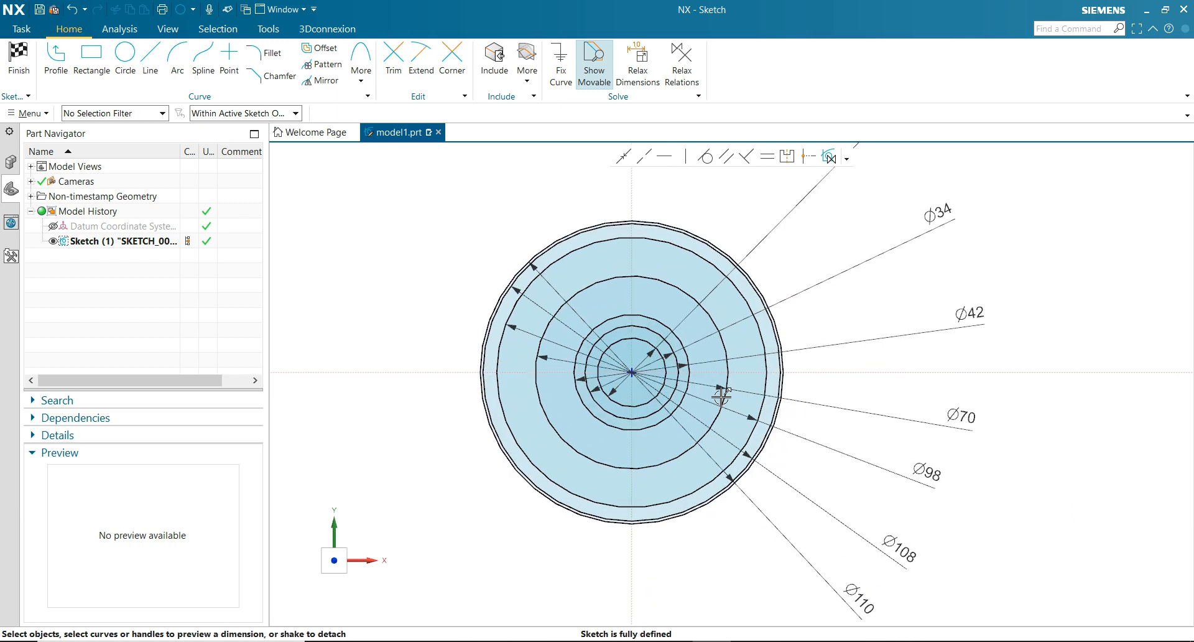
scroll(634, 286, "down", 2)
scroll(637, 282, "down", 1)
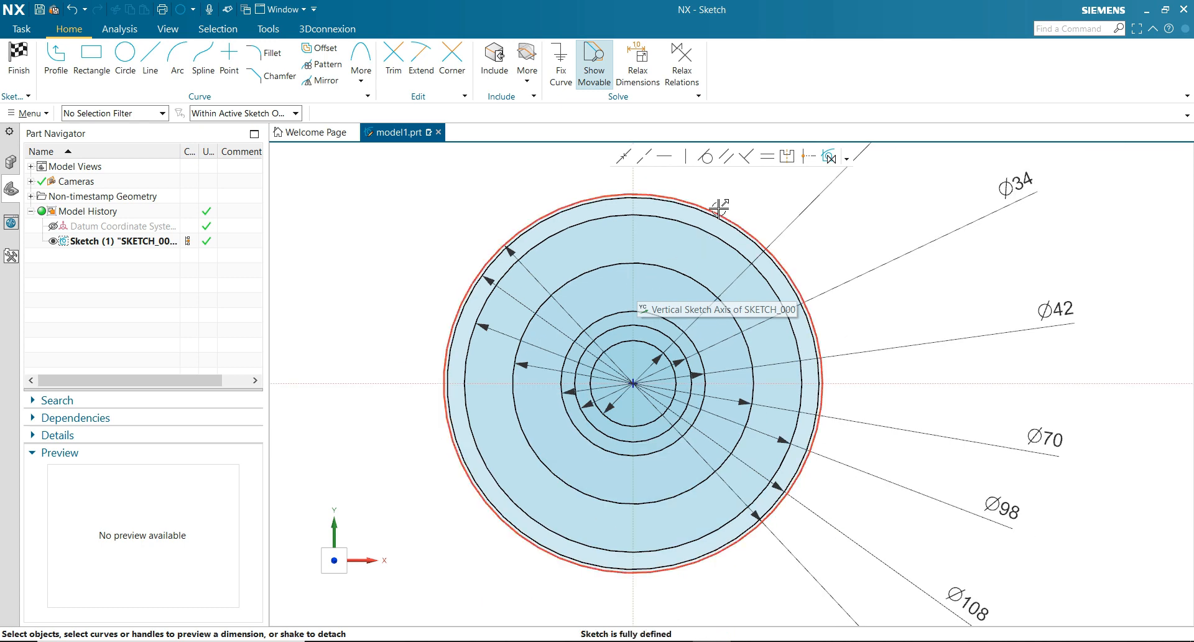
left_click(717, 207)
left_click(742, 187)
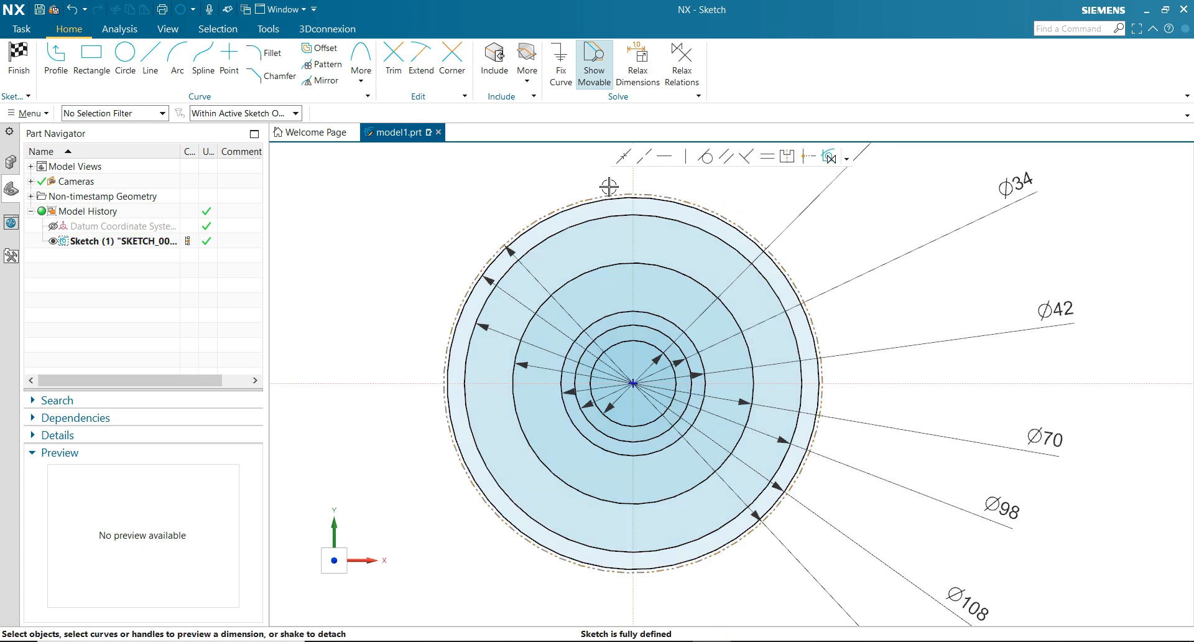
Draw a line from the origin up and to the left to the outermost reference circle, at about 123°, and finish the Line command
scroll(535, 191, "down", 1)
left_click(150, 59)
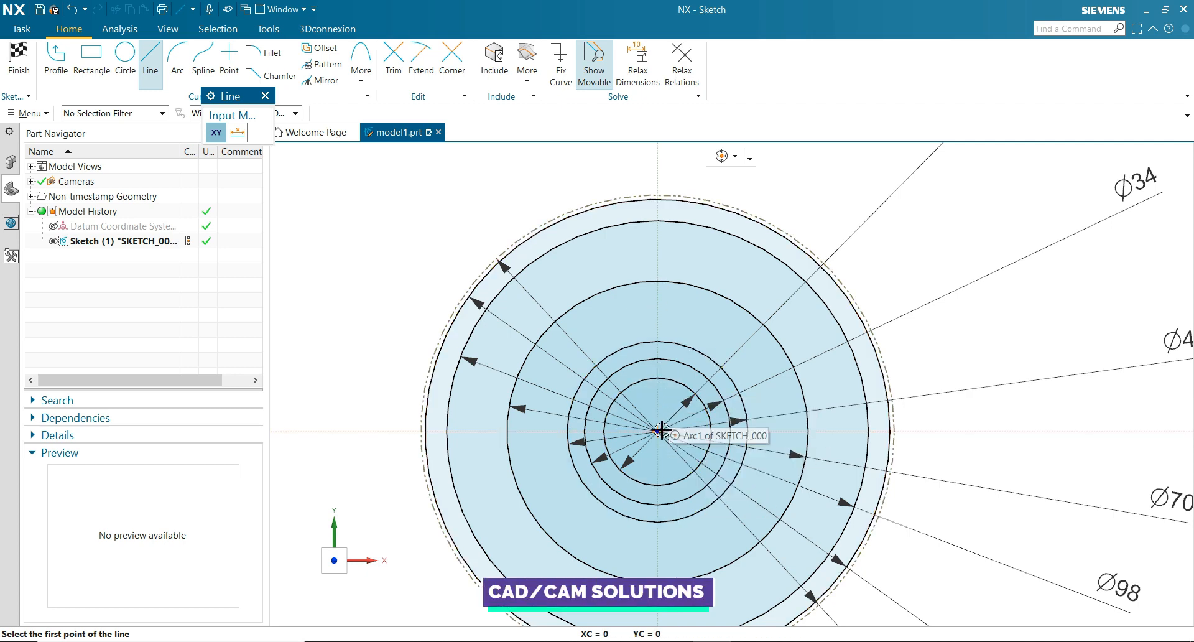
left_click(656, 431)
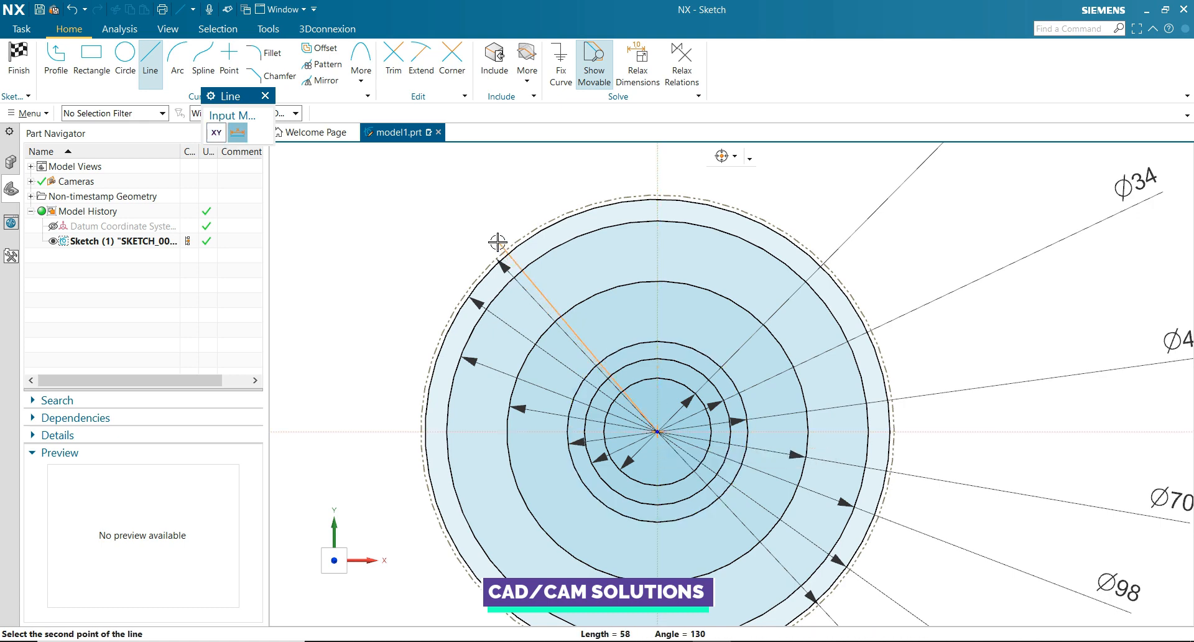
scroll(528, 224, "down", 3)
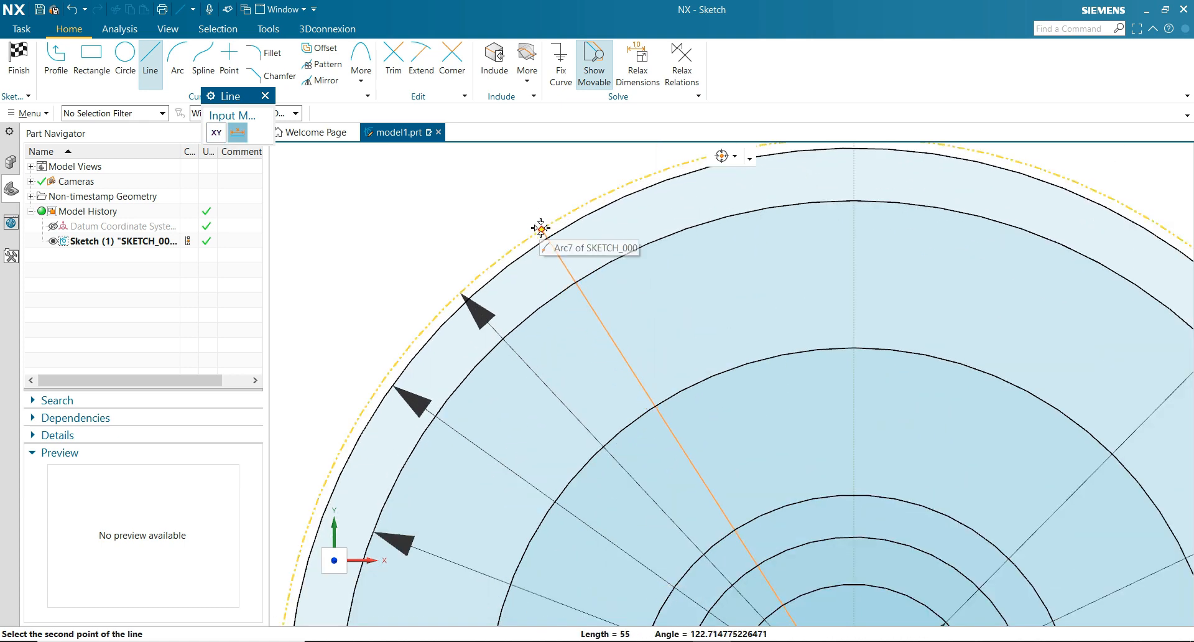
left_click(541, 225)
scroll(418, 247, "up", 3)
scroll(418, 247, "up", 2)
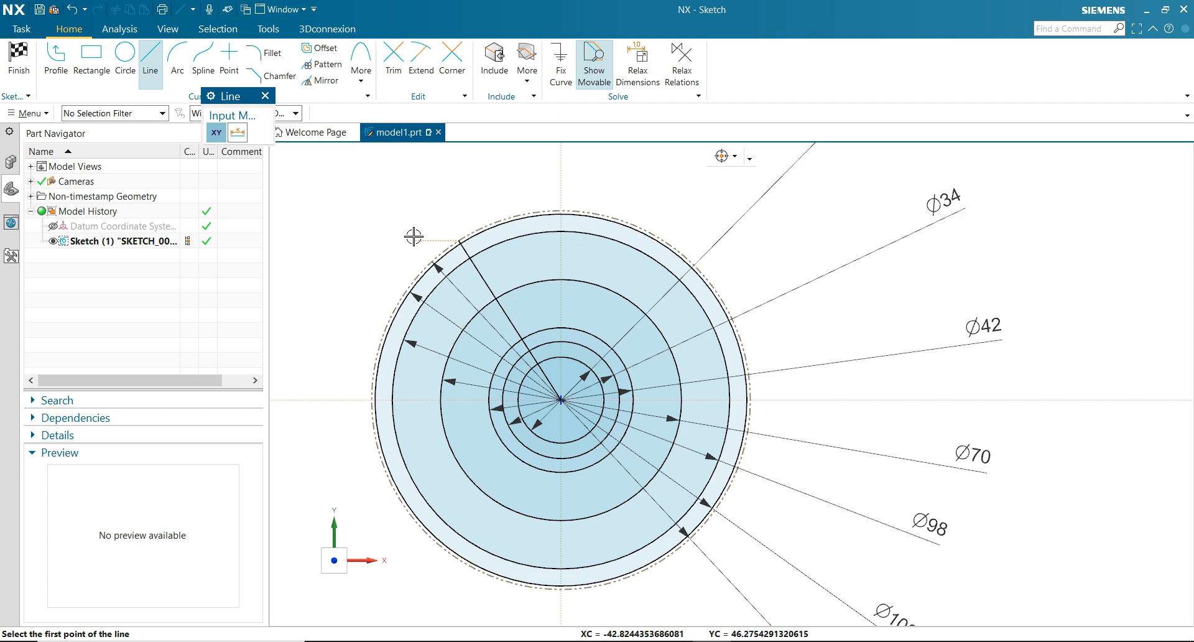
key("Escape")
Convert the slanted line from the origin to reference geometry
scroll(417, 233, "down", 2)
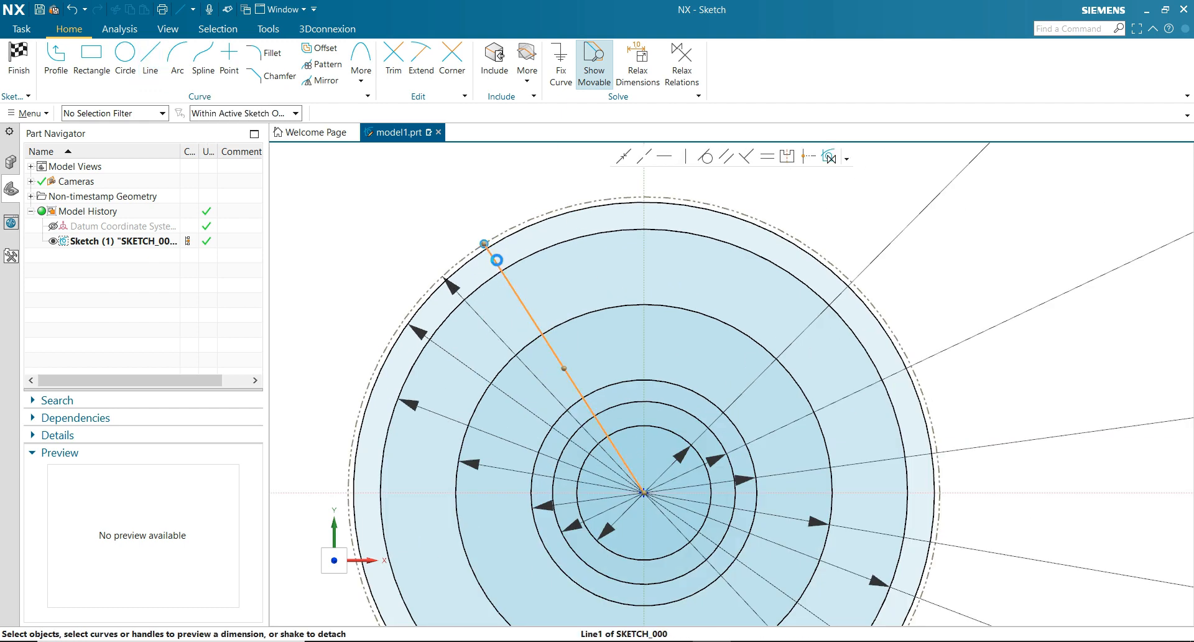
left_click(492, 256)
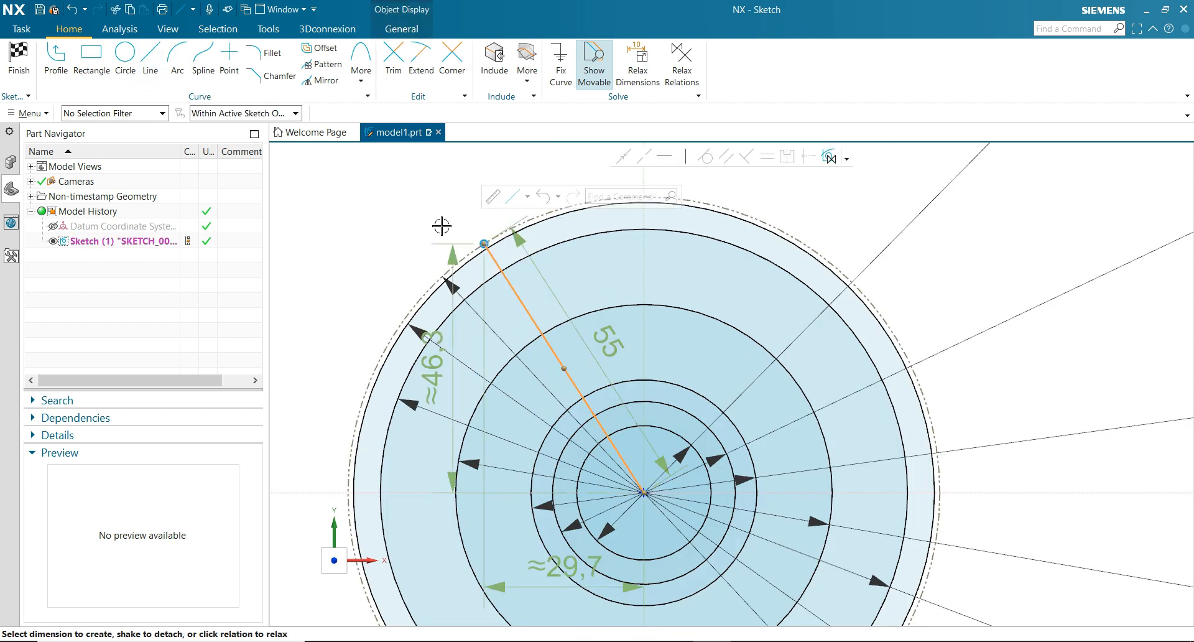
key("Escape")
scroll(344, 247, "up", 2)
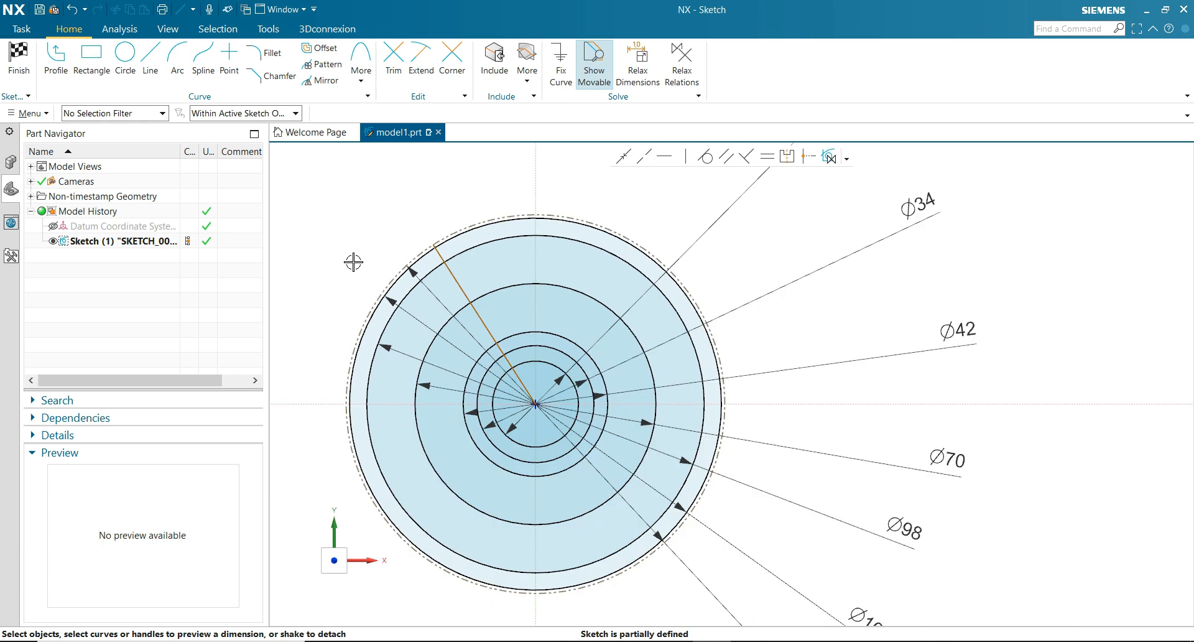
scroll(353, 262, "down", 1)
left_click(498, 303)
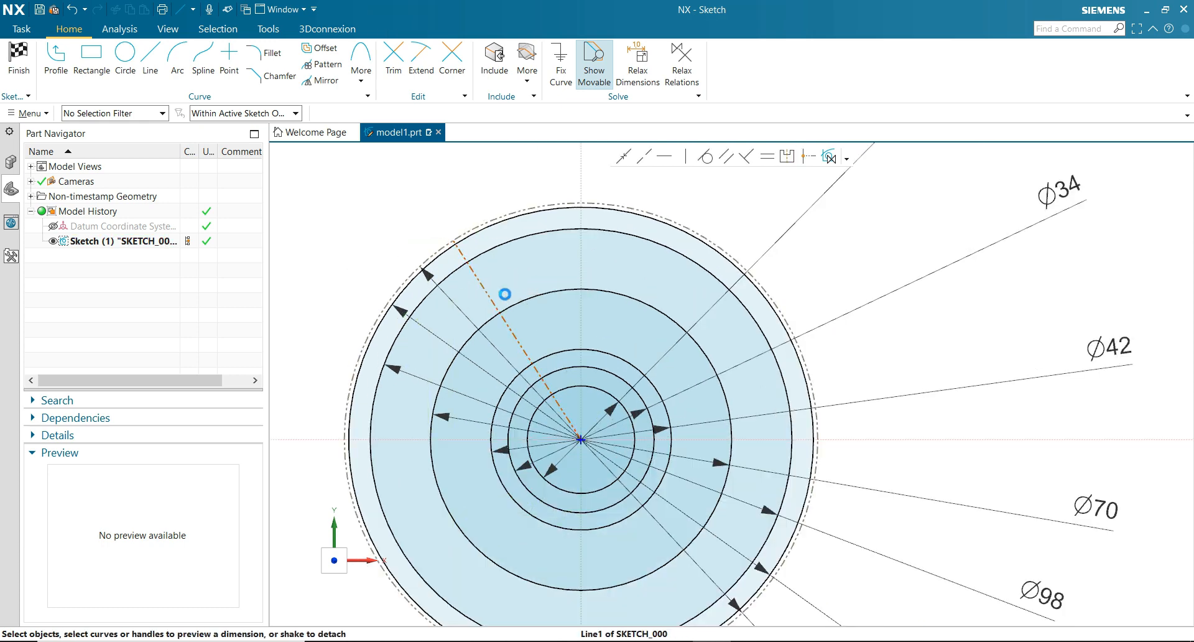
Dimension the angle between the reference line and the vertical axis as 30° and move the dimension outside the circles
left_click(581, 272)
left_click(540, 279)
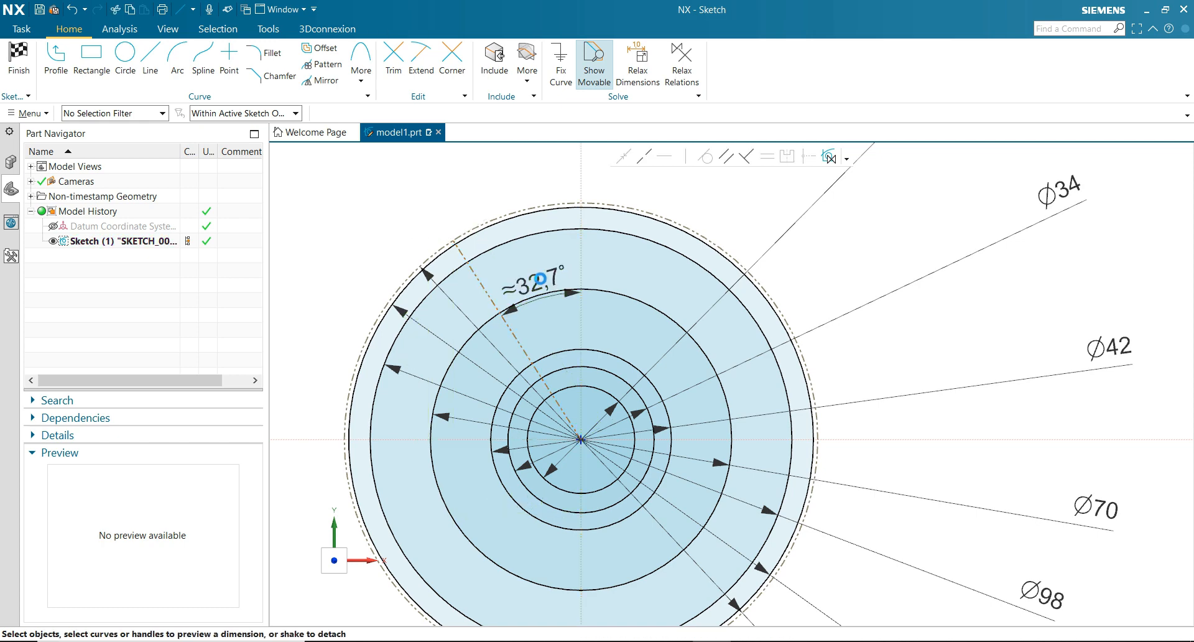
type("30")
key("Return")
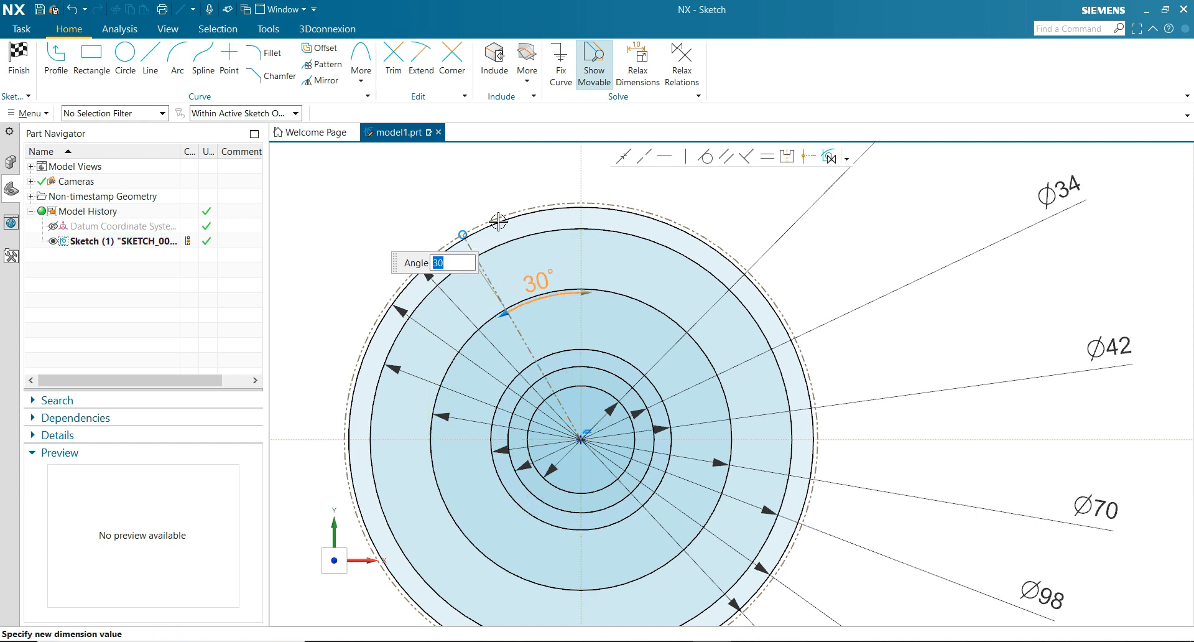
left_click(463, 201)
scroll(464, 200, "up", 1)
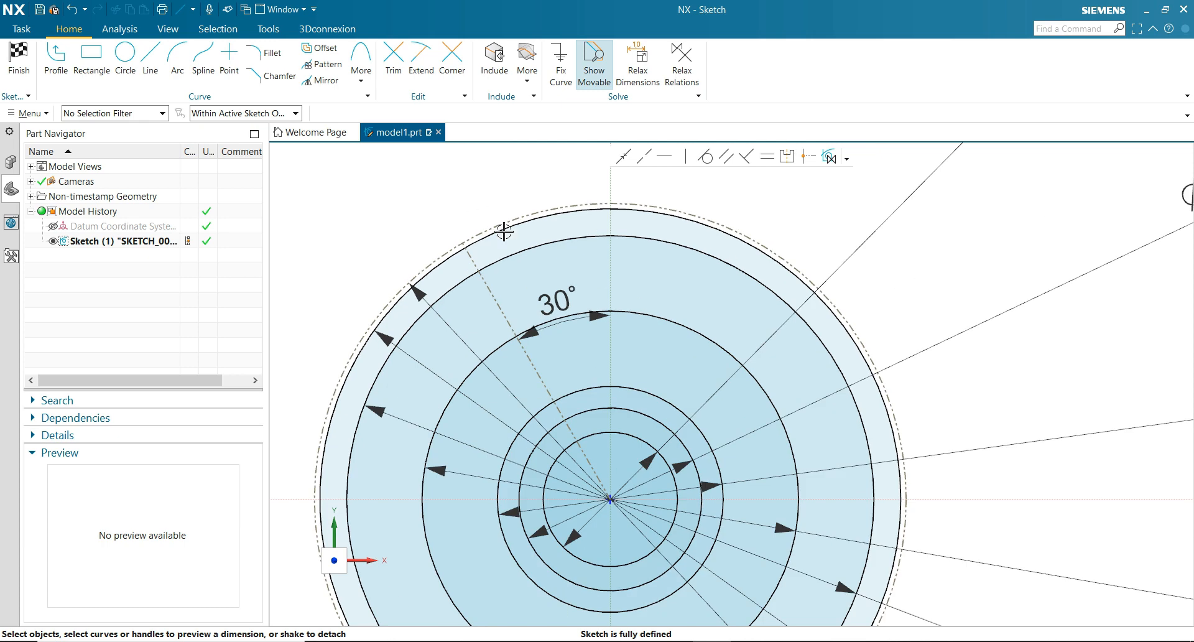
scroll(555, 371, "down", 1)
left_click_drag(559, 326, 507, 174)
Draw two concentric circles centred on the outermost reference circle near the reference line's end, the inner one about 15 in diameter
scroll(483, 251, "up", 2)
scroll(483, 277, "up", 2)
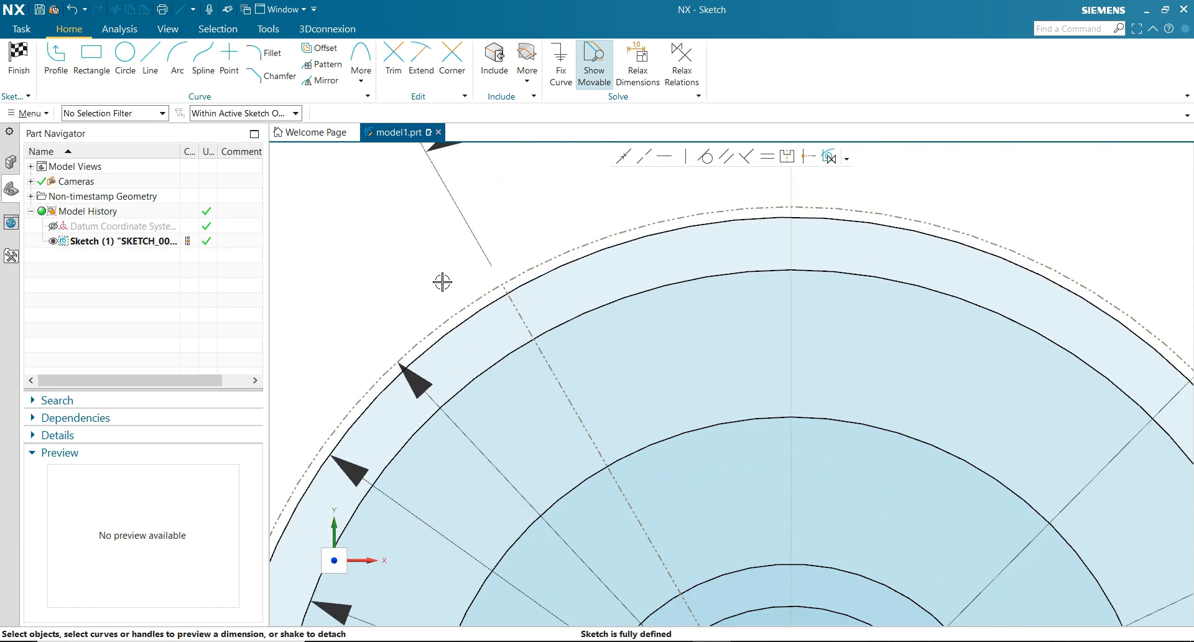
left_click(125, 56)
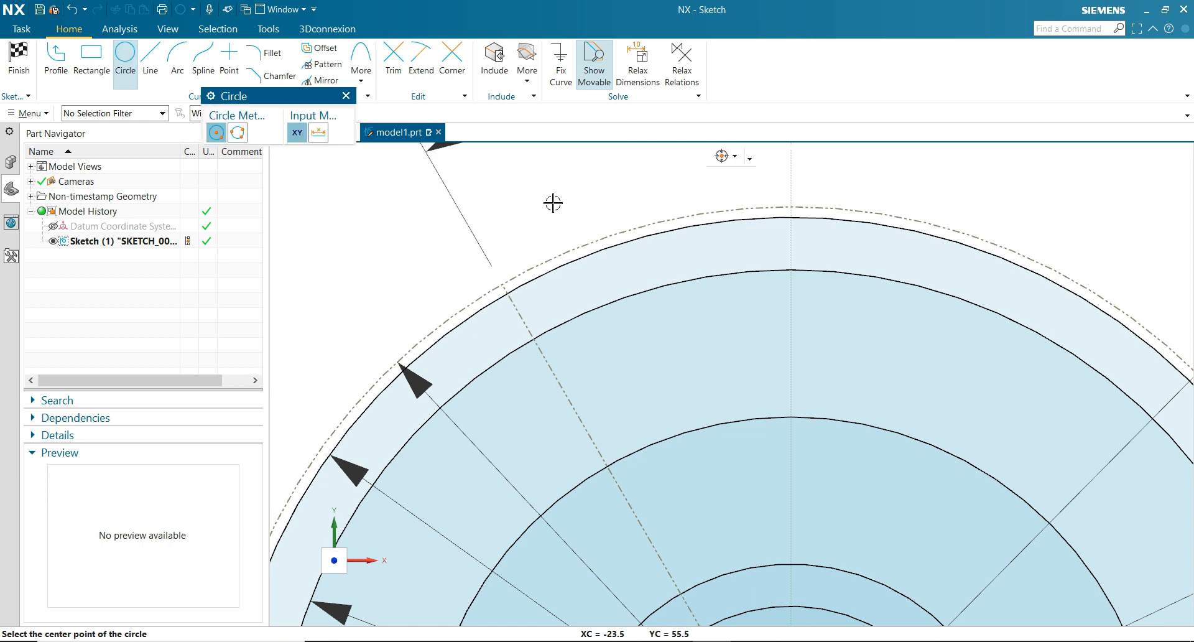
left_click(539, 262)
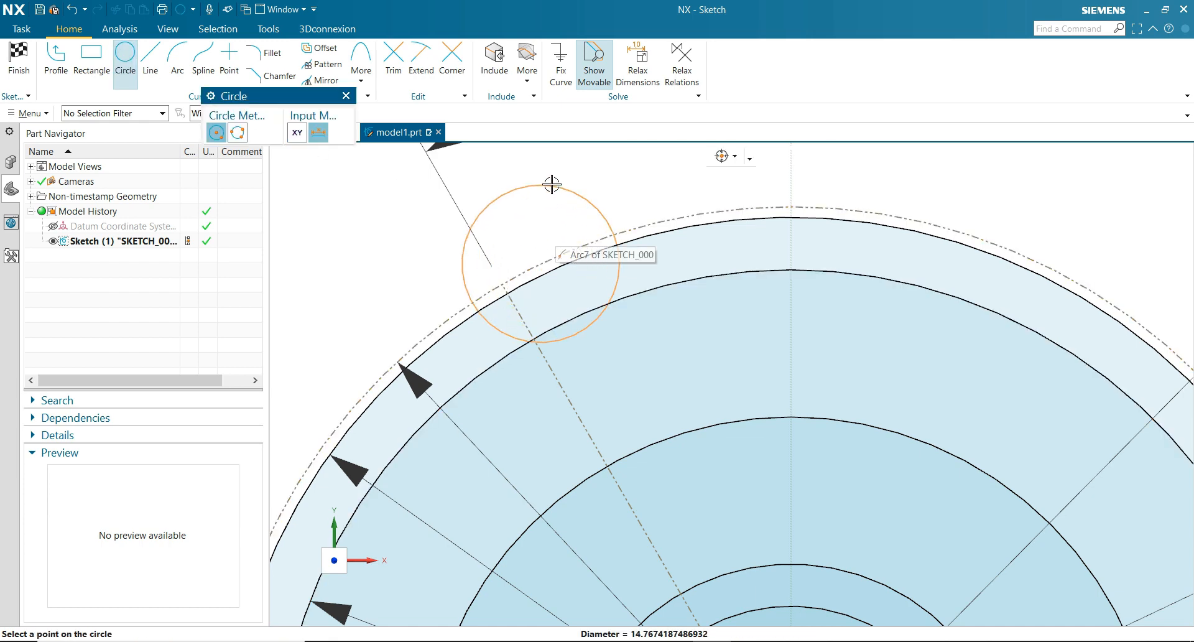
left_click(550, 184)
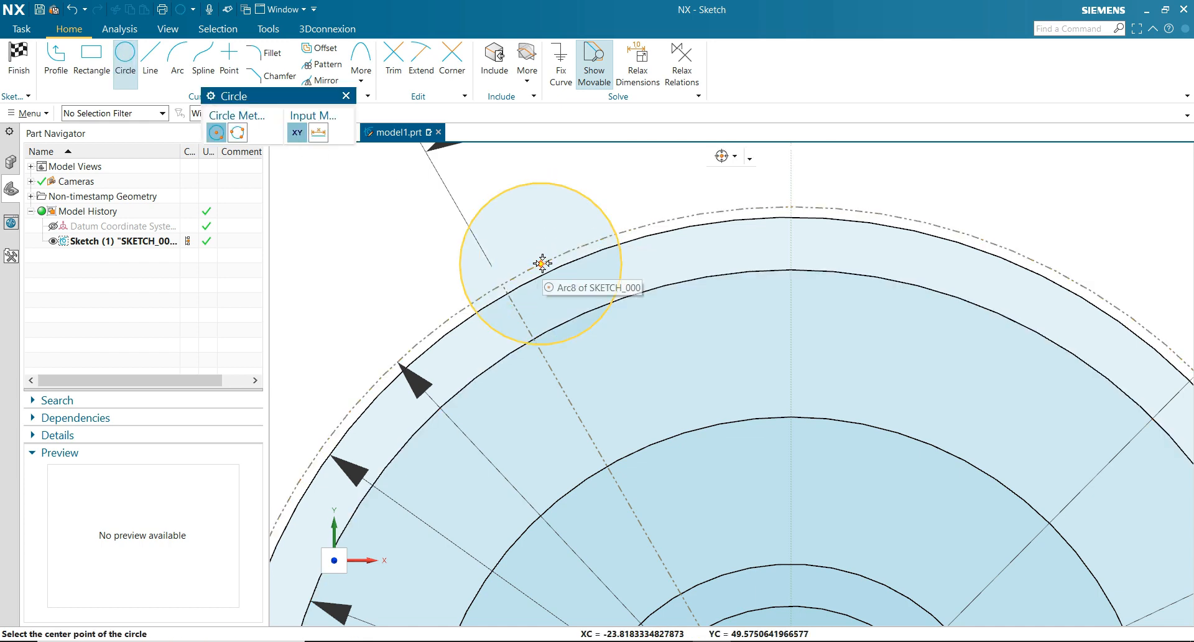
left_click(542, 263)
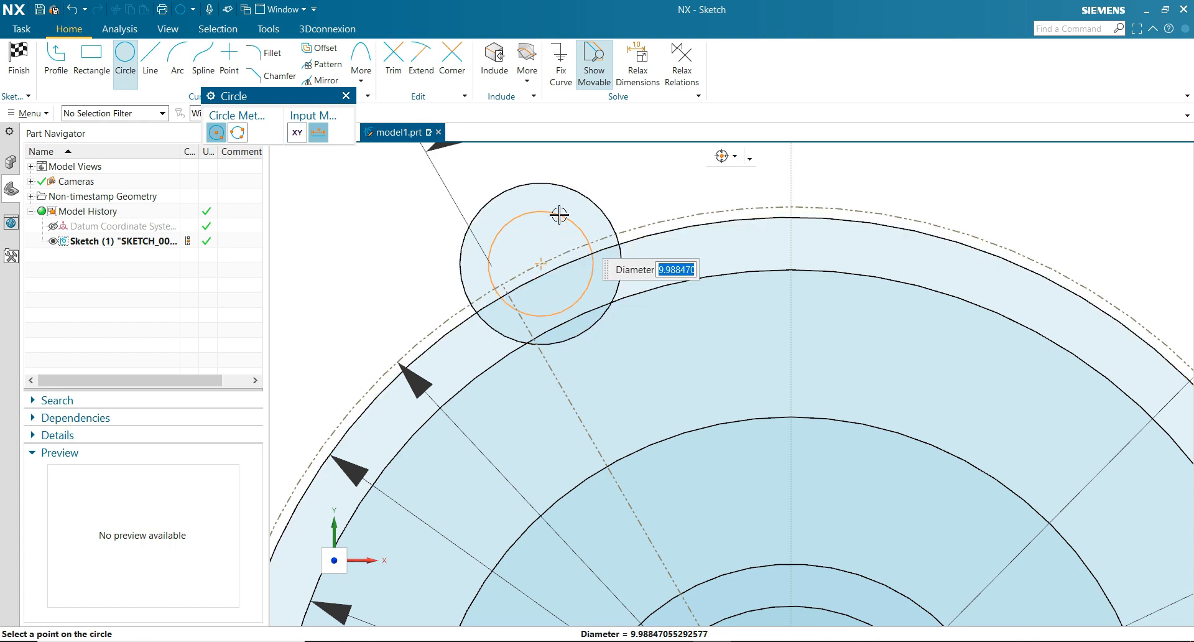
left_click(591, 166)
left_click(346, 96)
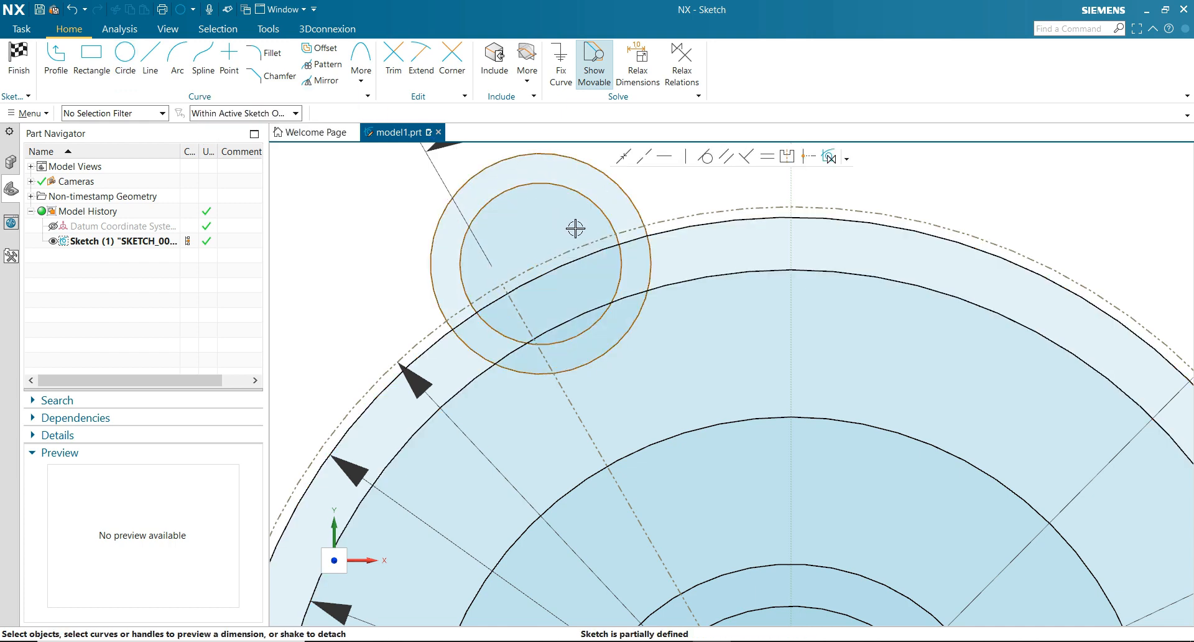
Dimension the two small concentric circles with diameters of 10 for the inner and 20 for the outer one
scroll(541, 237, "down", 2)
left_click(567, 210)
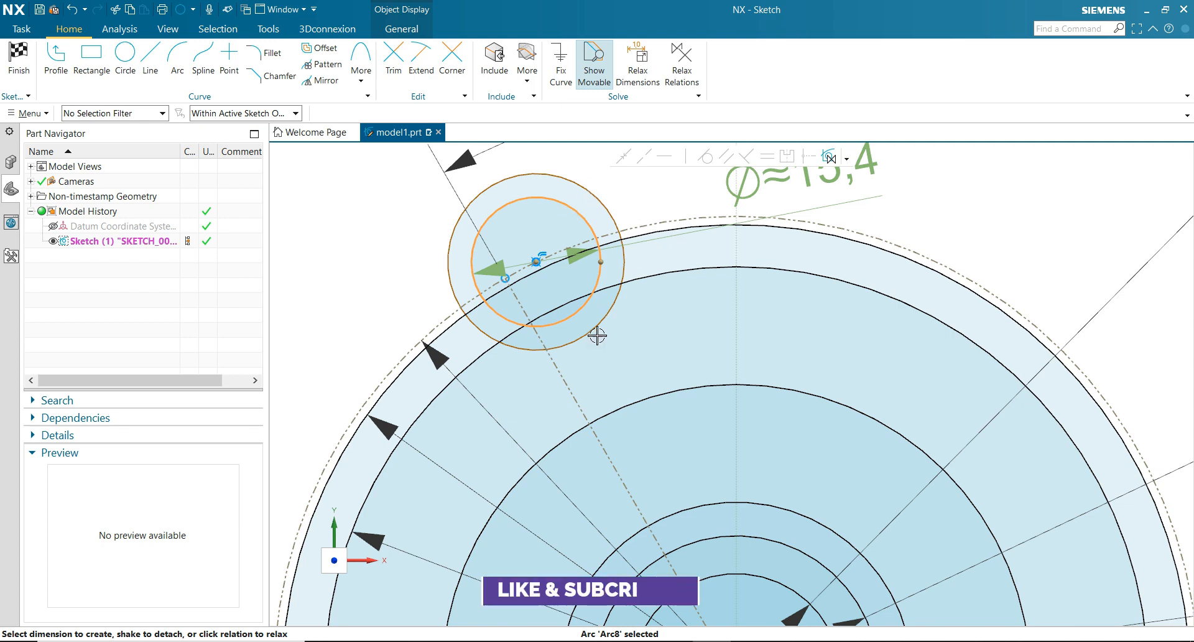
scroll(597, 336, "down", 2)
left_click_drag(704, 208, 345, 244)
type("10")
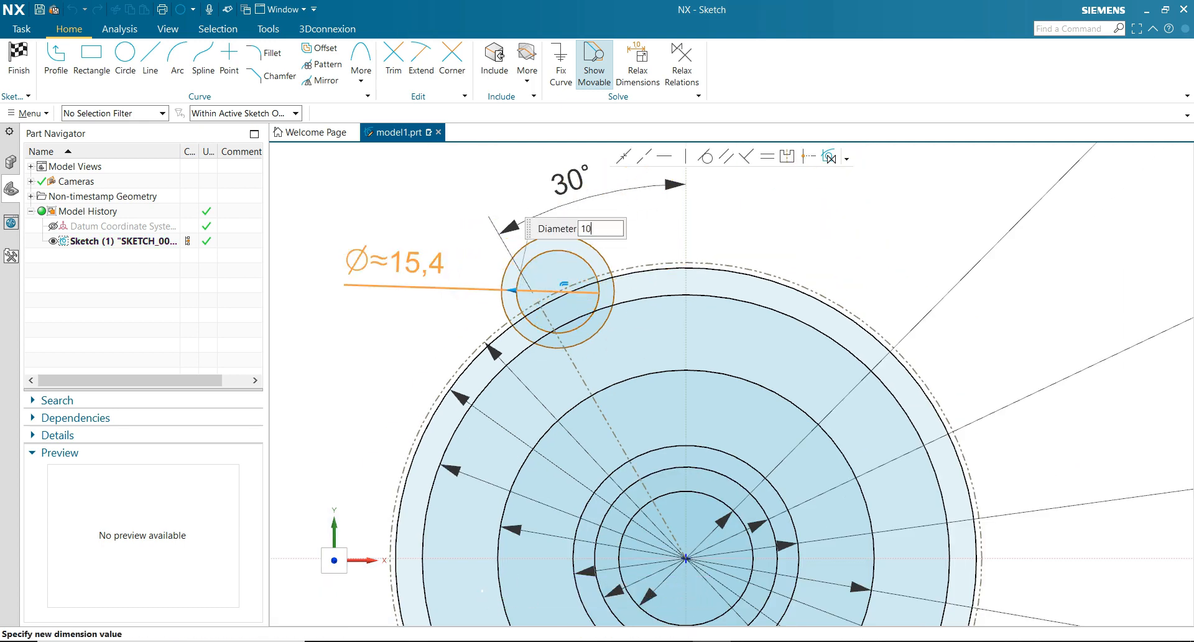
key("Return")
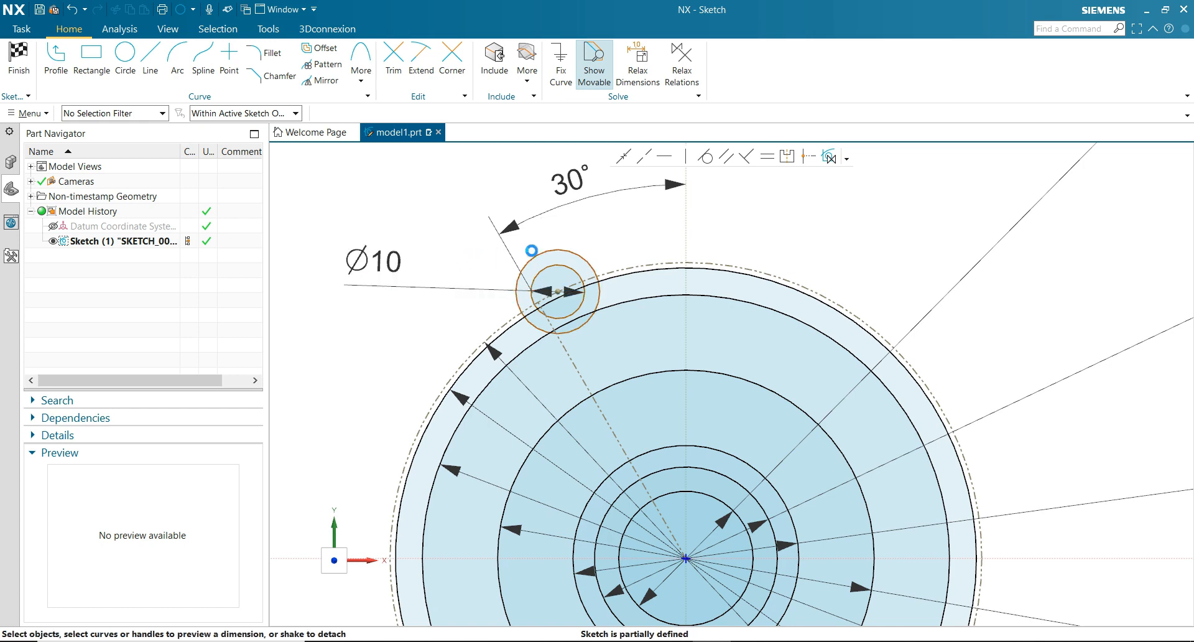
left_click(532, 253)
left_click_drag(672, 213, 415, 184)
type("20")
key("Return")
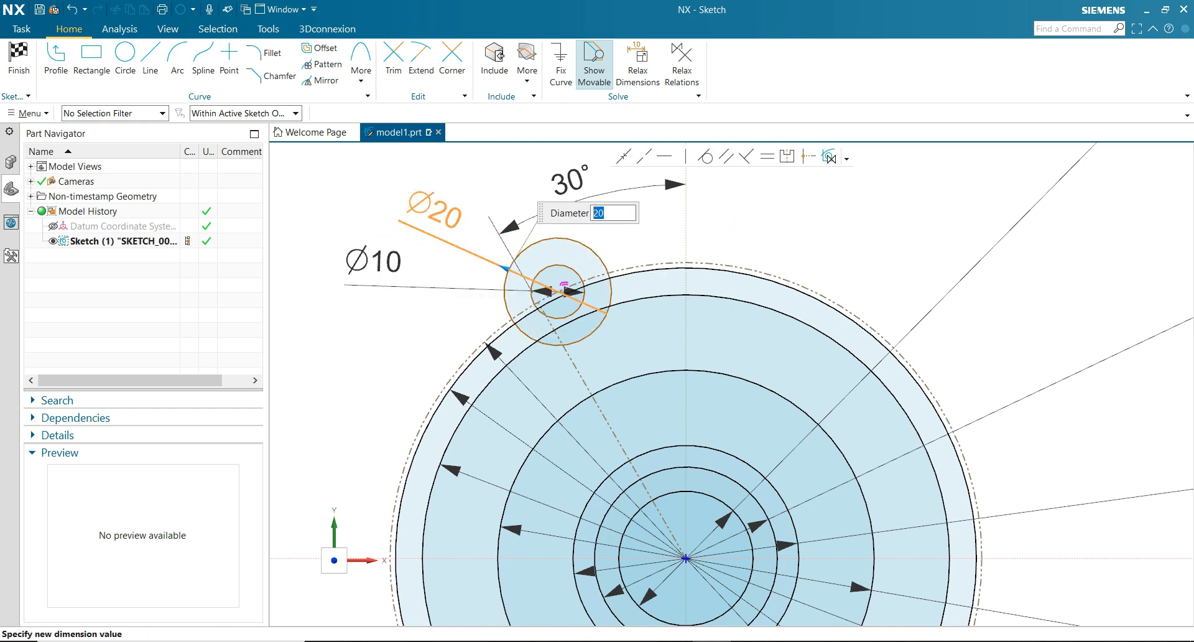
left_click(840, 232)
Make the centre of the small concentric circles coincident with the outer endpoint of the 30° reference line
scroll(546, 240, "up", 2)
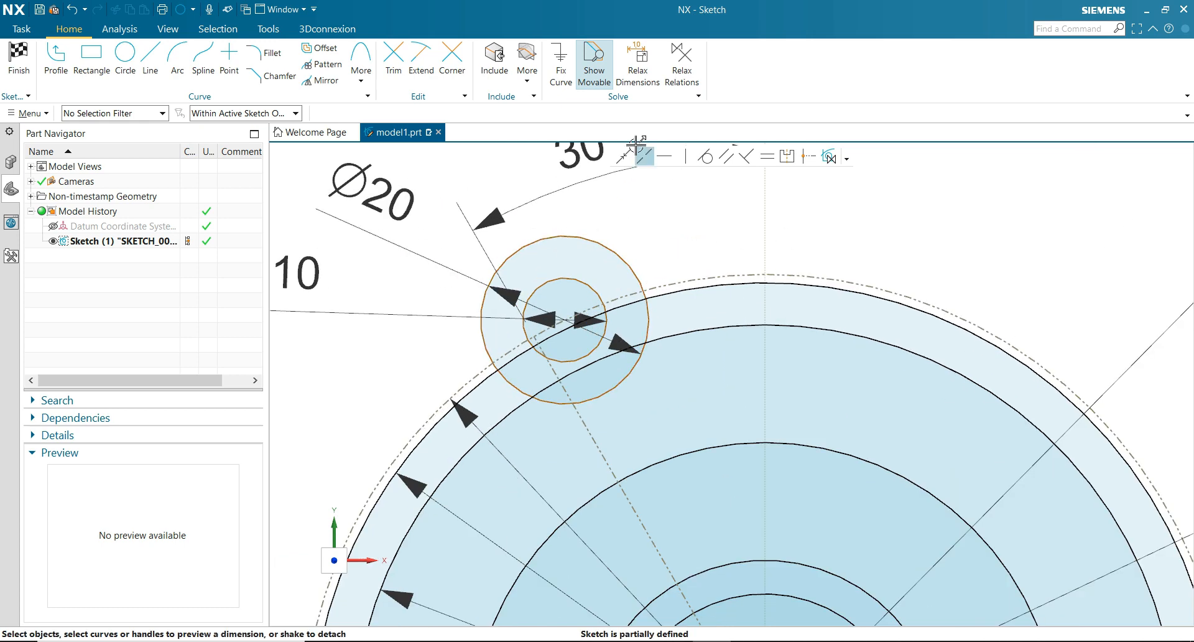
scroll(693, 386, "down", 2)
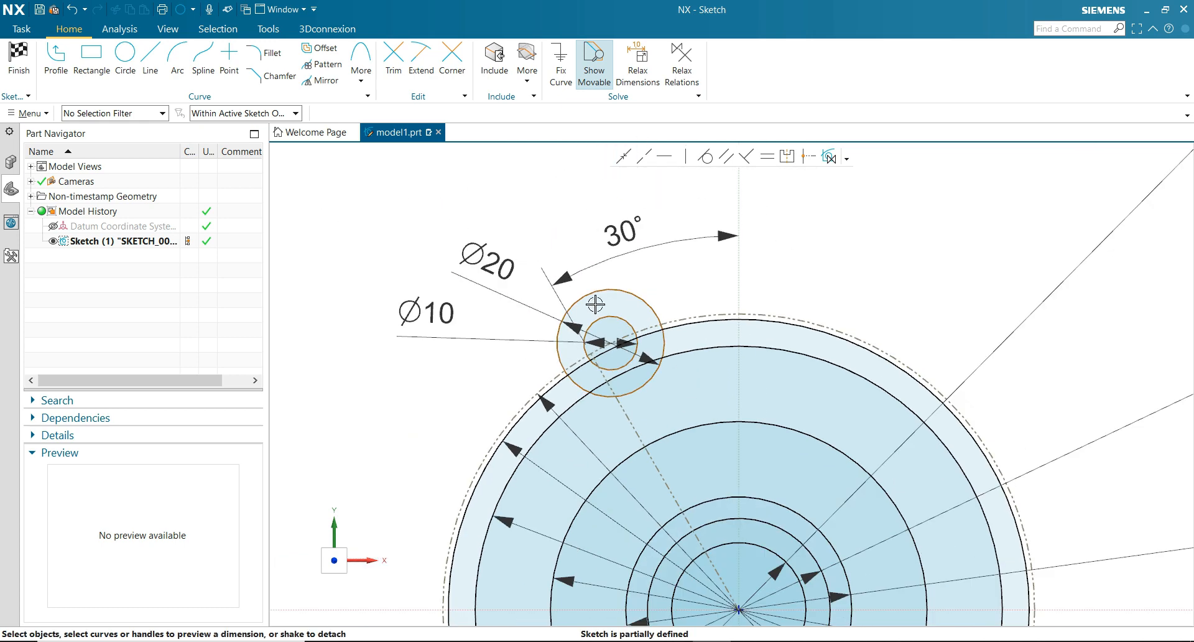
scroll(597, 304, "up", 1)
left_click(624, 156)
scroll(587, 325, "up", 2)
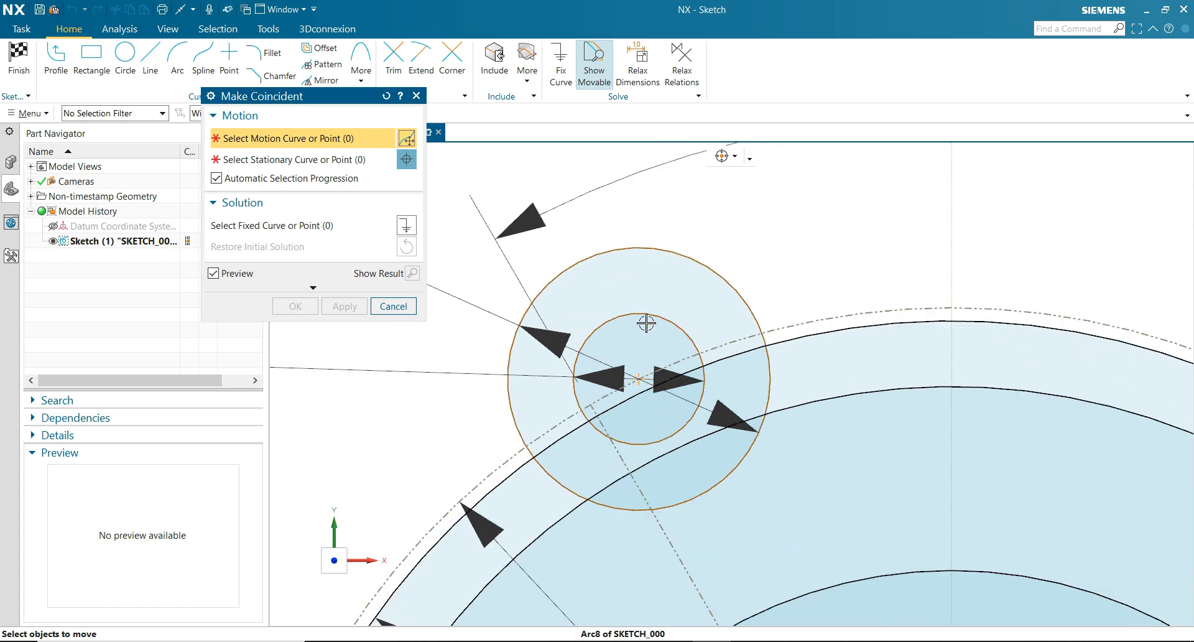
left_click(638, 379)
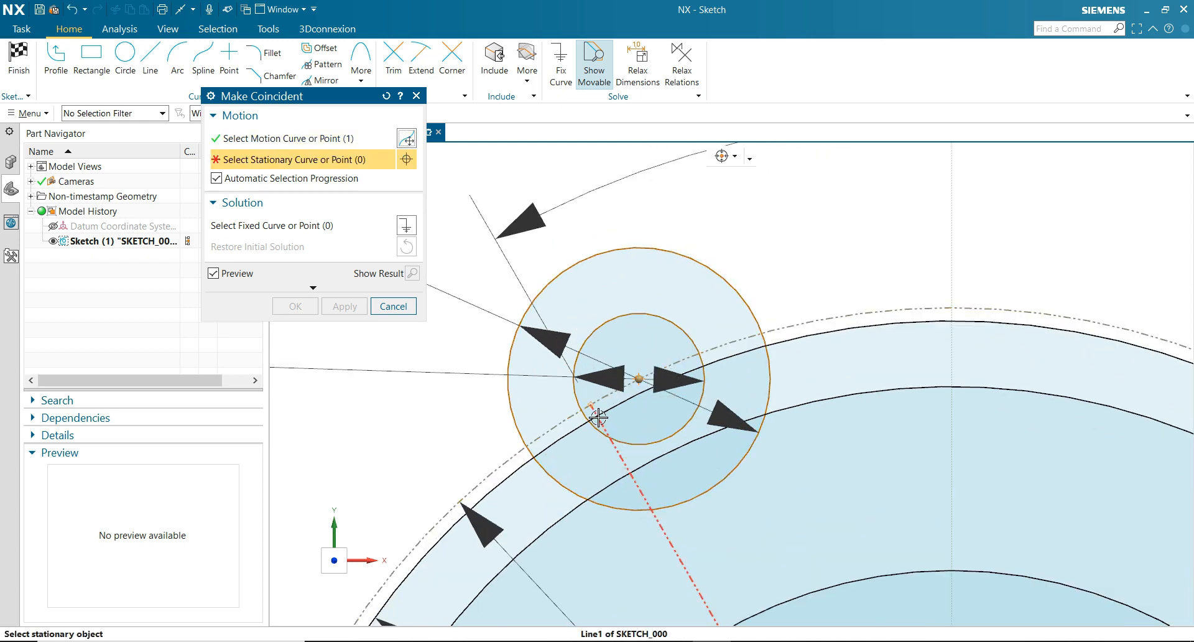
left_click(590, 404)
left_click(299, 306)
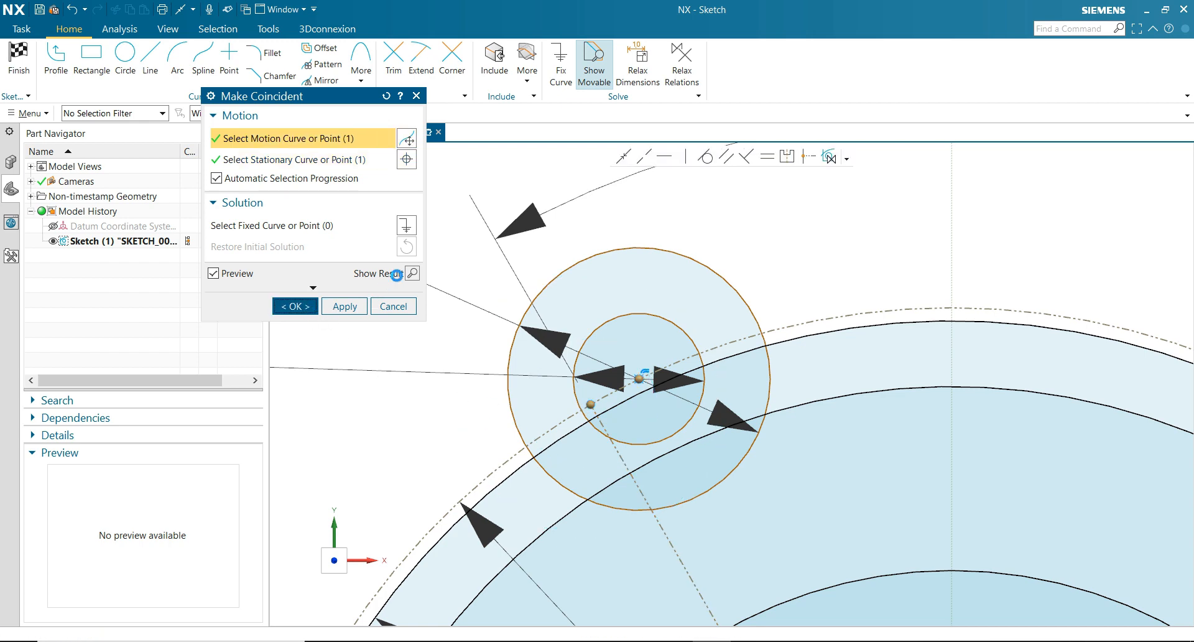
scroll(397, 276, "down", 6)
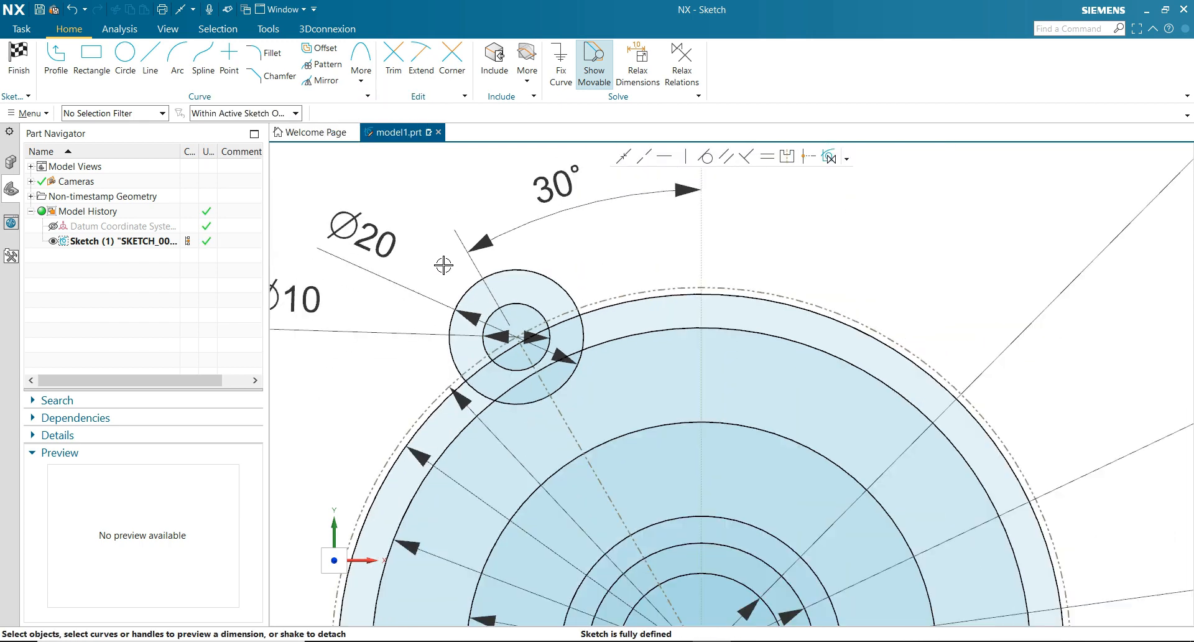
Finish the sketch of concentric circles and return to the modelling environment
scroll(489, 254, "down", 3)
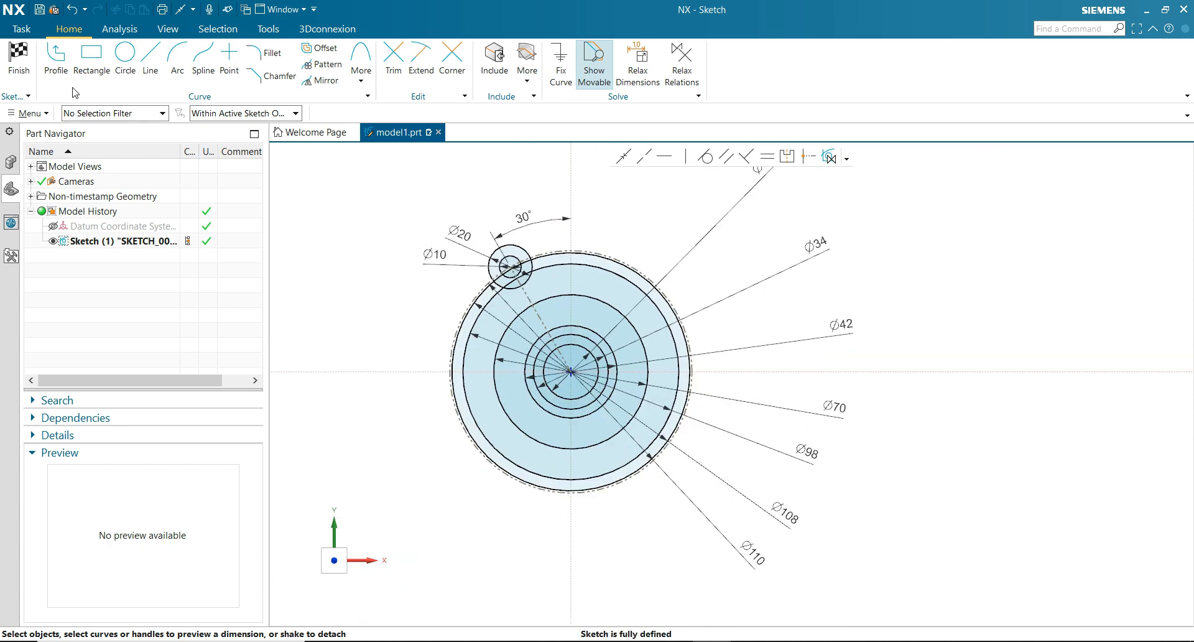
left_click(16, 70)
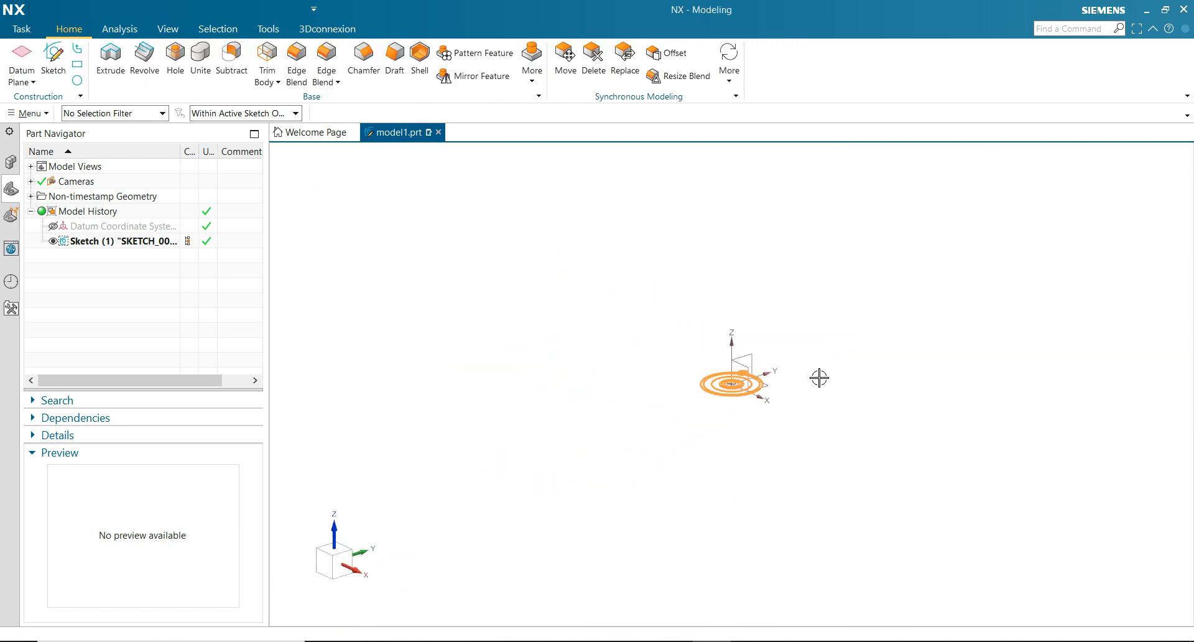
scroll(688, 365, "up", 5)
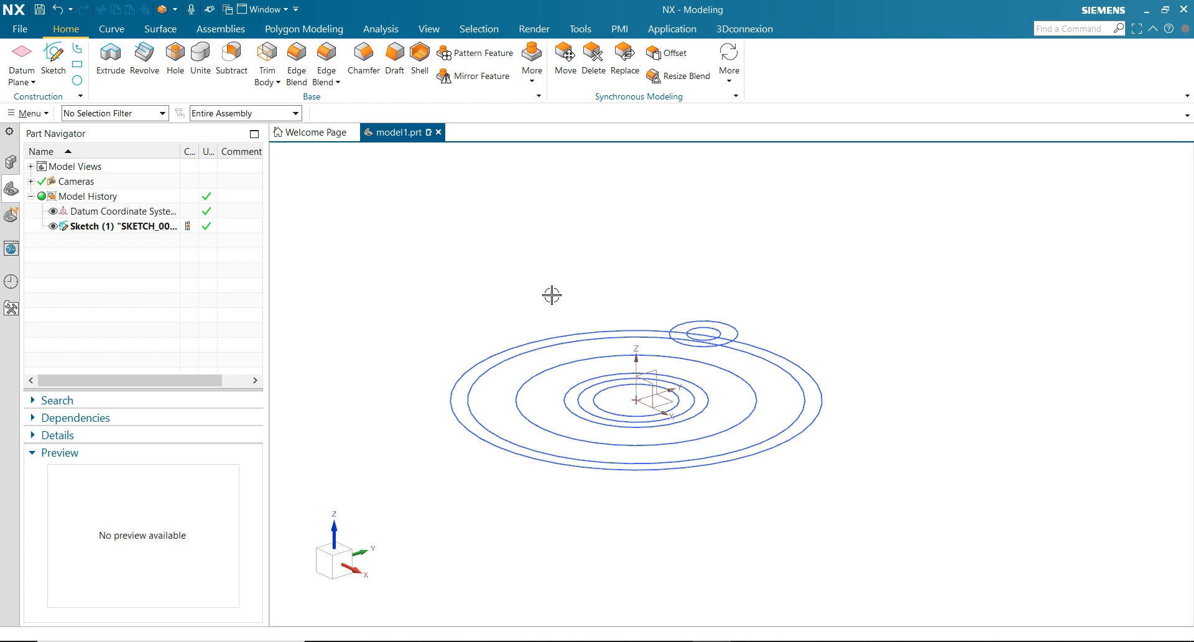
mouse_move(505, 296)
middle_mouse_down()
mouse_move(570, 274)
mouse_move(613, 222)
mouse_move(581, 280)
mouse_move(594, 297)
middle_mouse_up()
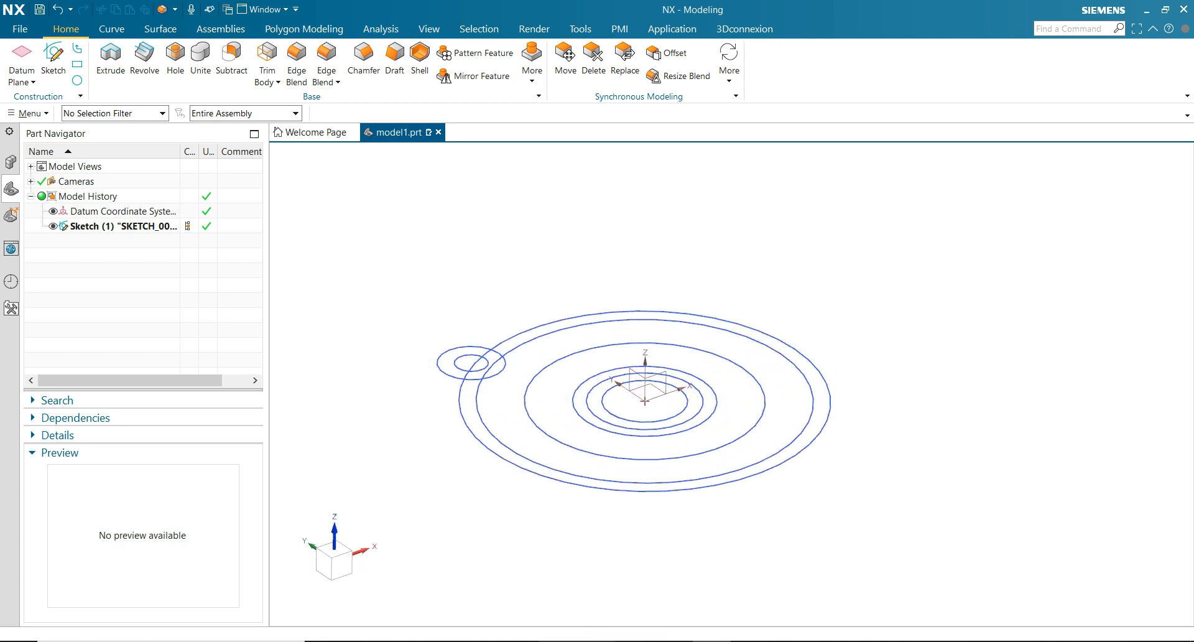
Check the part drawing in PowerPoint, and back in NX extrude the ring between the 25 and 34 mm circles from 0 to 40+11+25 mm
left_click(596, 641)
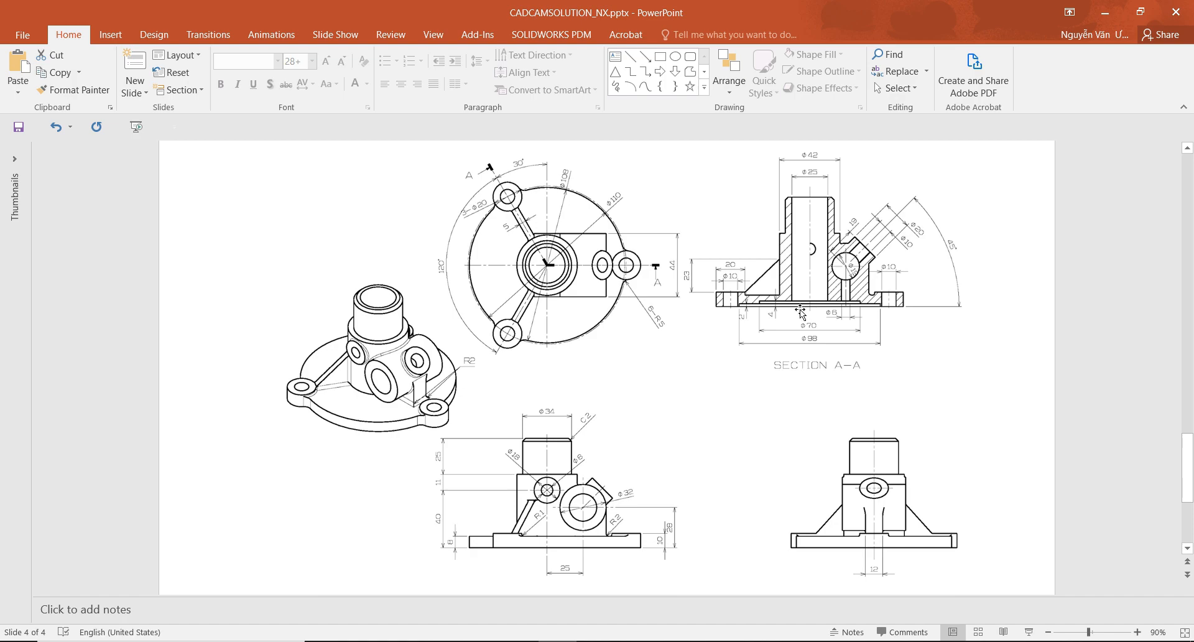
key("alt+Tab")
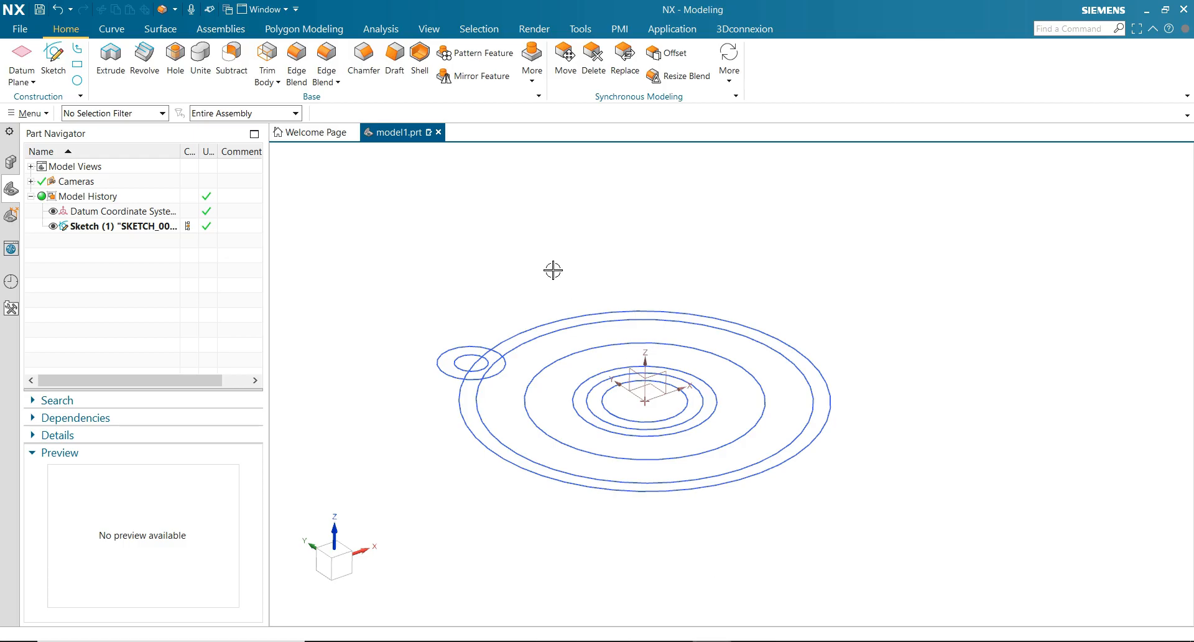
left_click(111, 56)
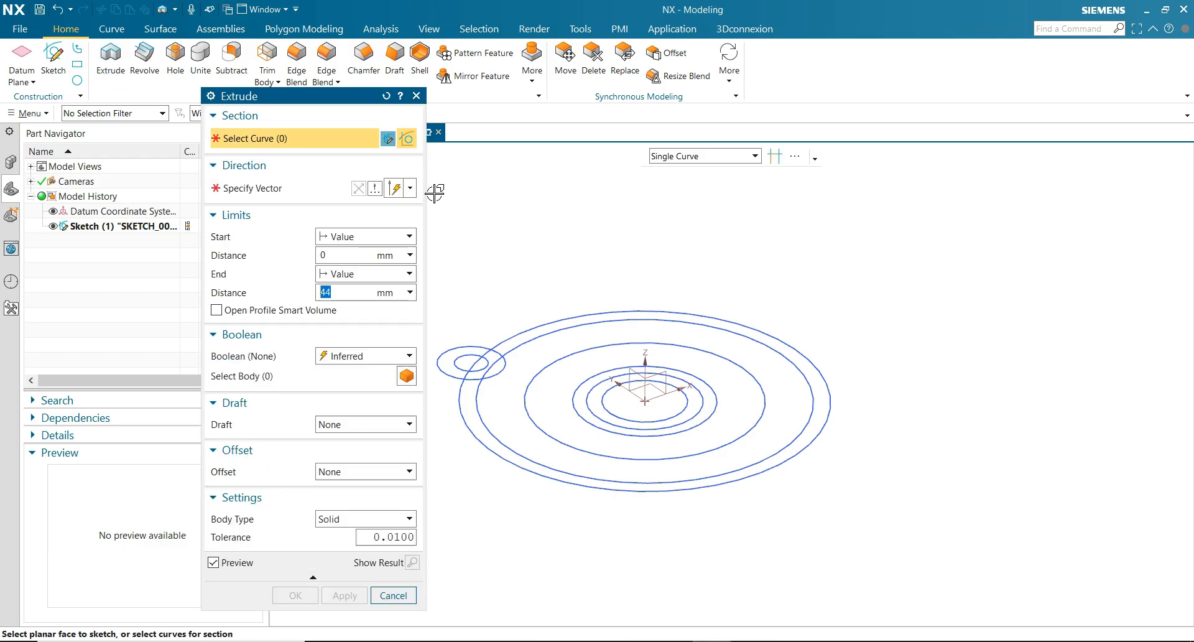
left_click(689, 163)
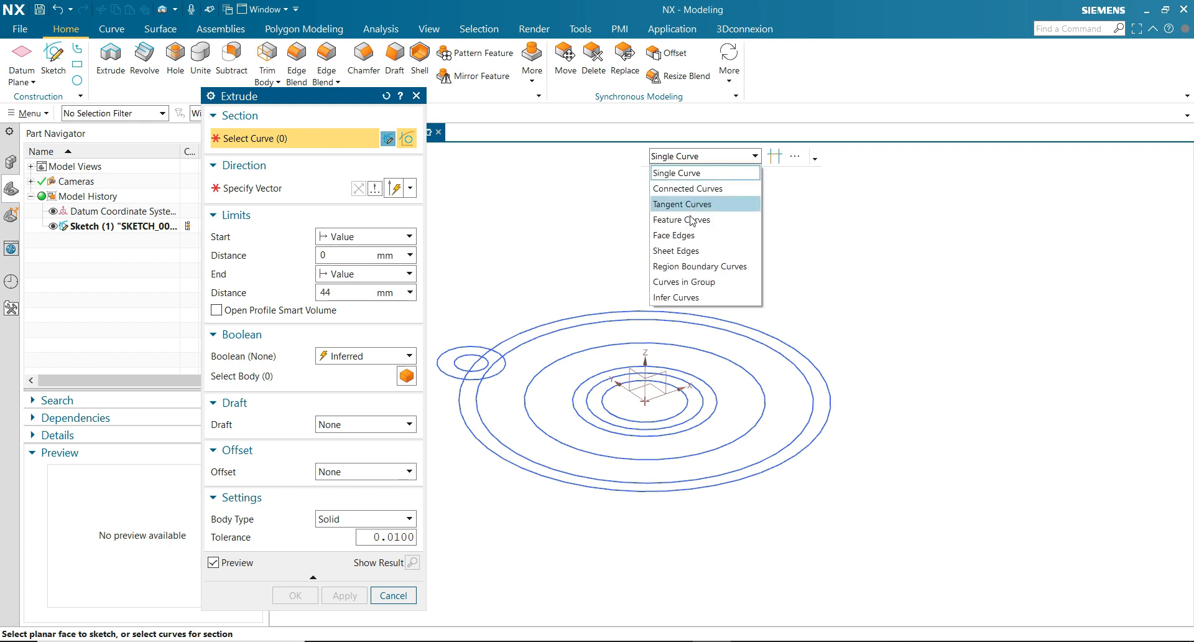
left_click(690, 268)
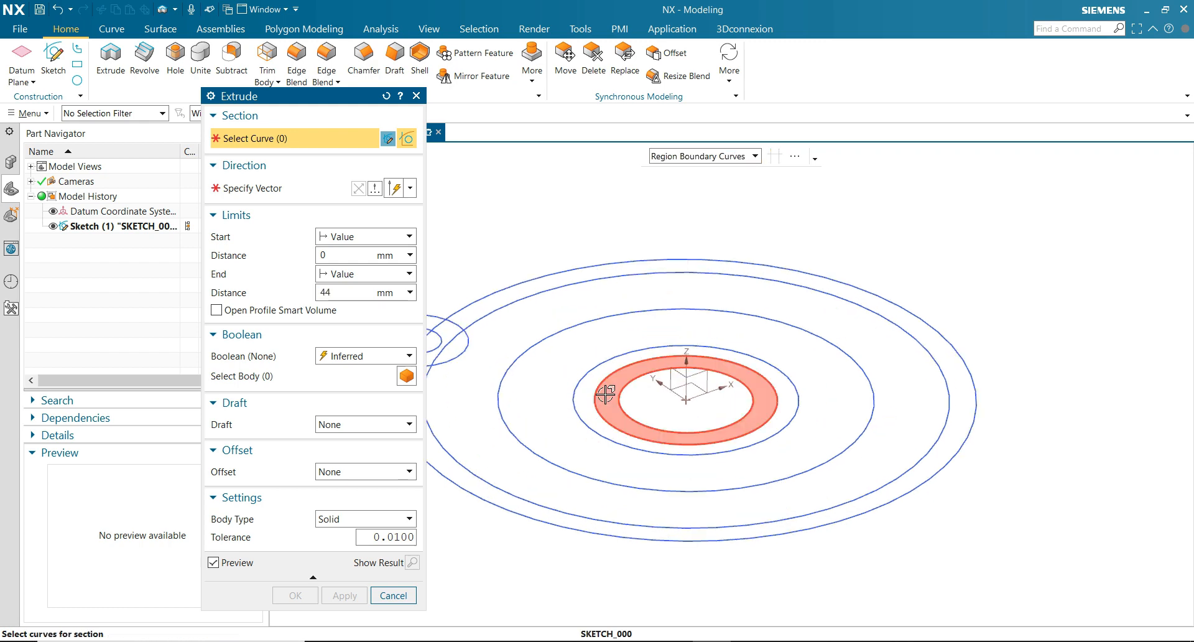
left_click(589, 398)
scroll(576, 357, "up", 2)
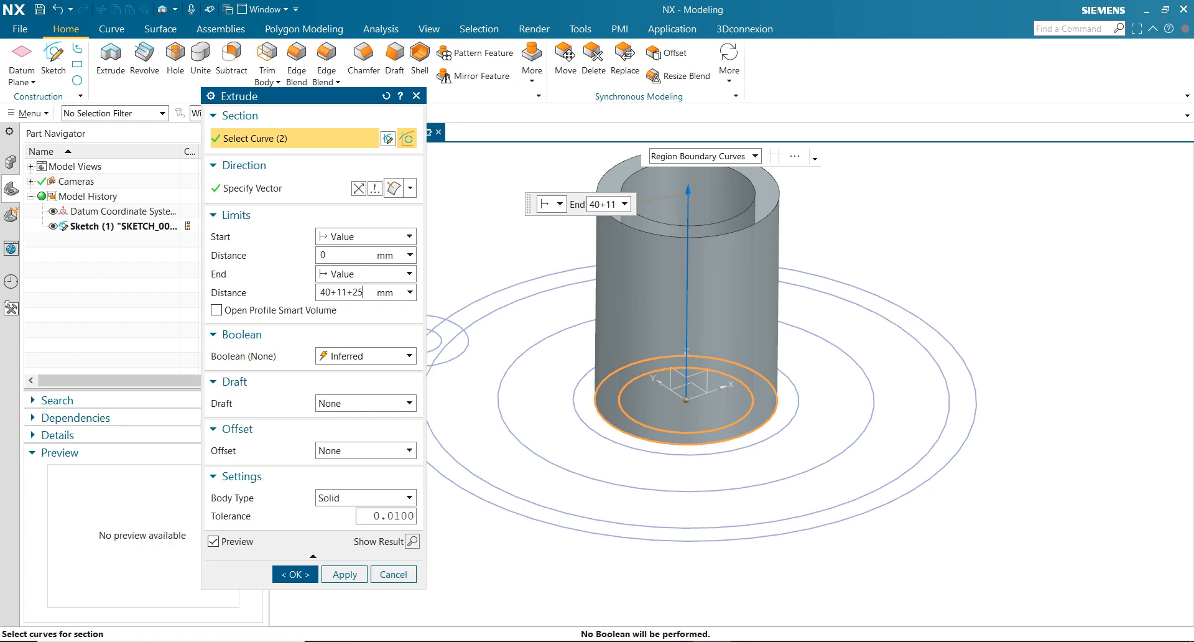
left_click(348, 258)
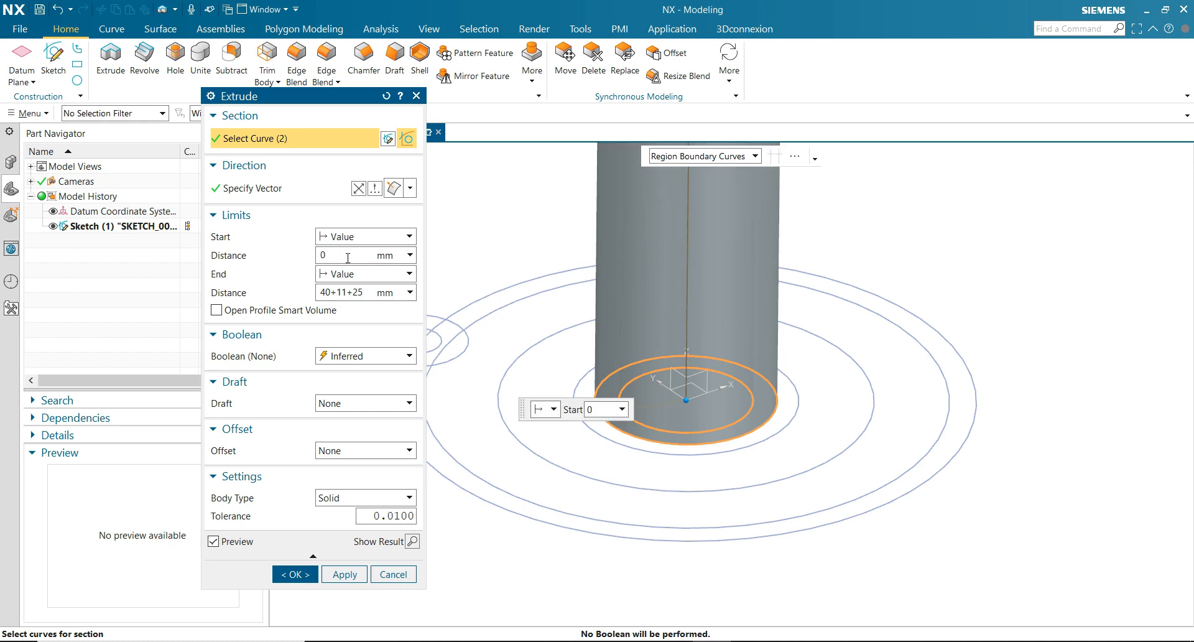
scroll(807, 479, "down", 2)
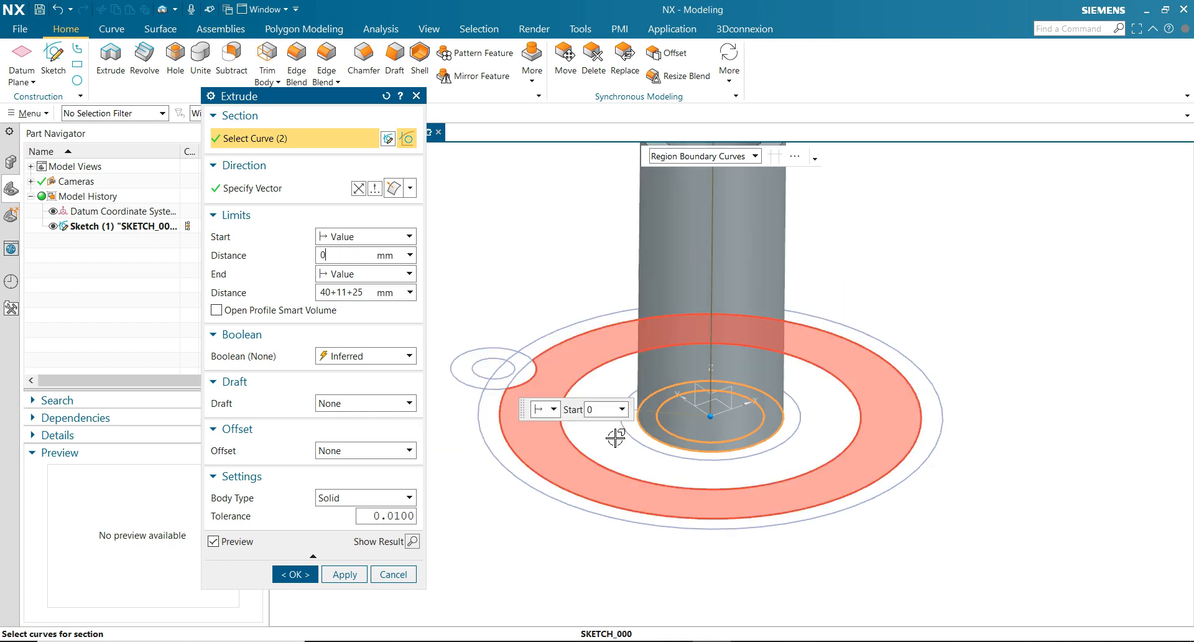
left_click(344, 573)
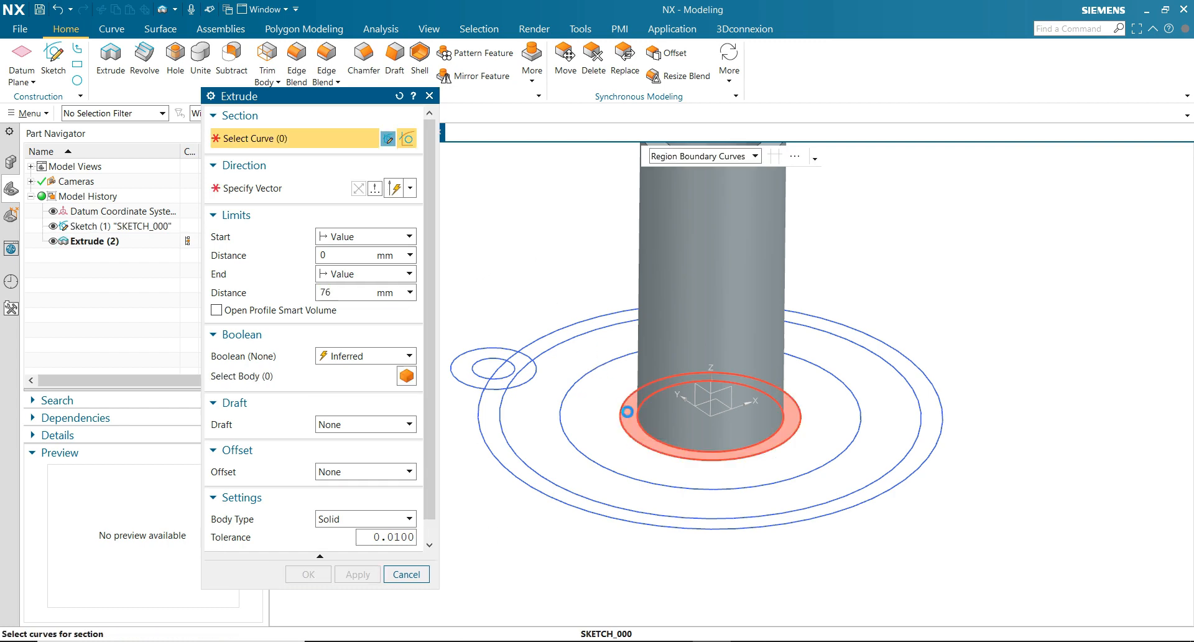
Extrude the ring between the 34 and 42 mm circles from 0 to 40+11 mm and unite it with the central tube
left_click(627, 412)
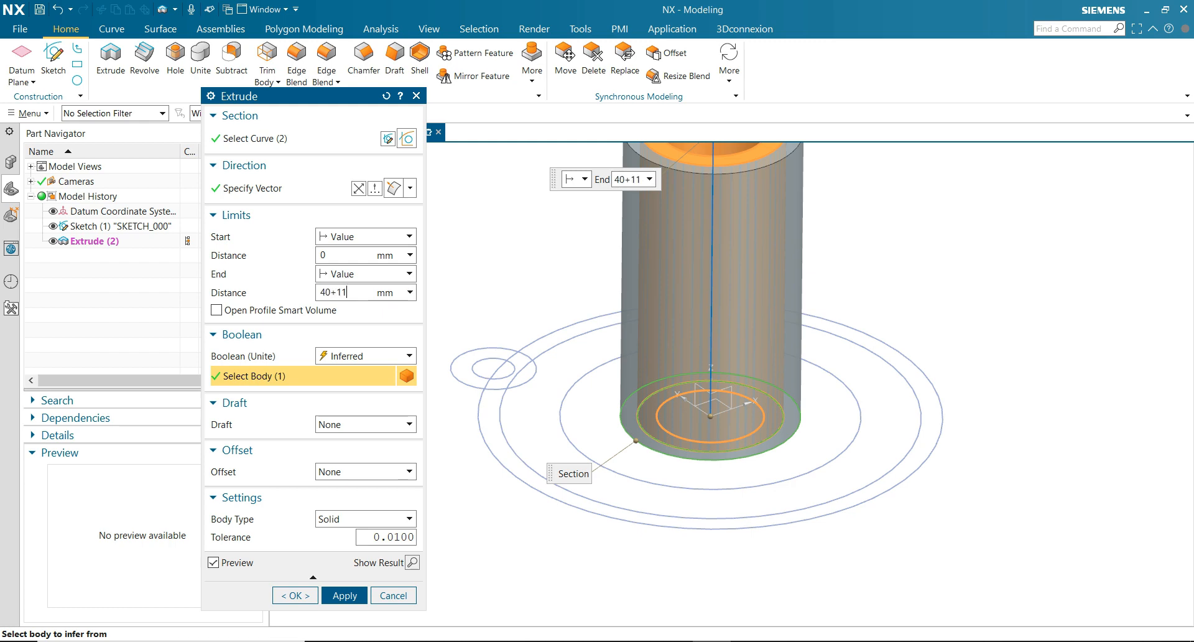
type("40+11")
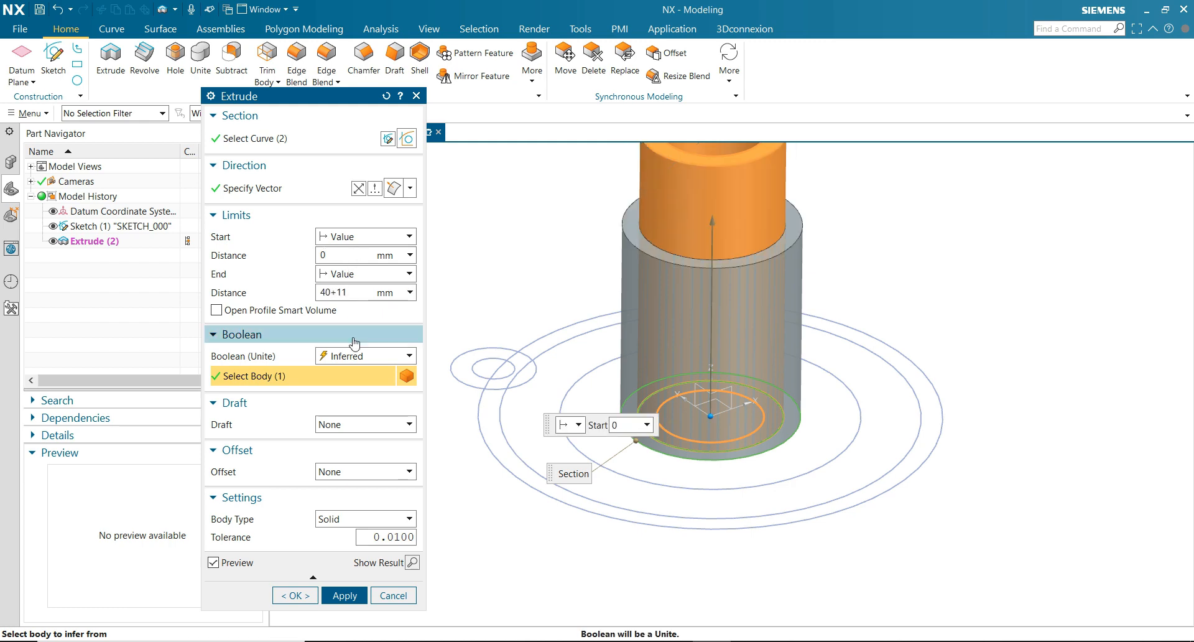
left_click(355, 358)
left_click(348, 387)
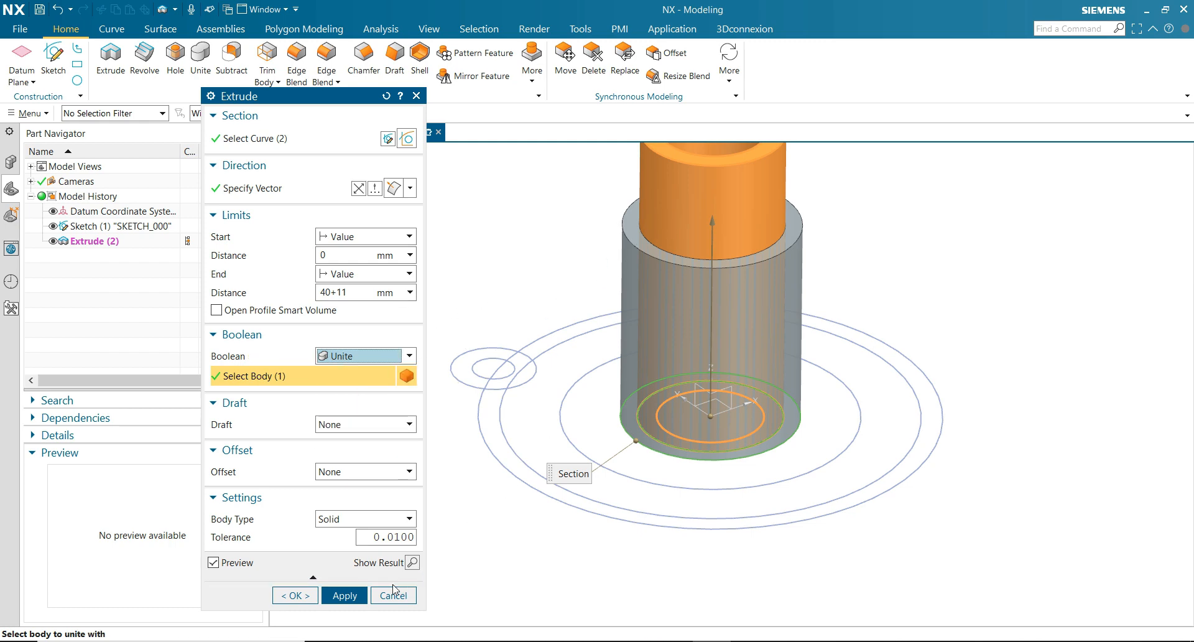
left_click(344, 595)
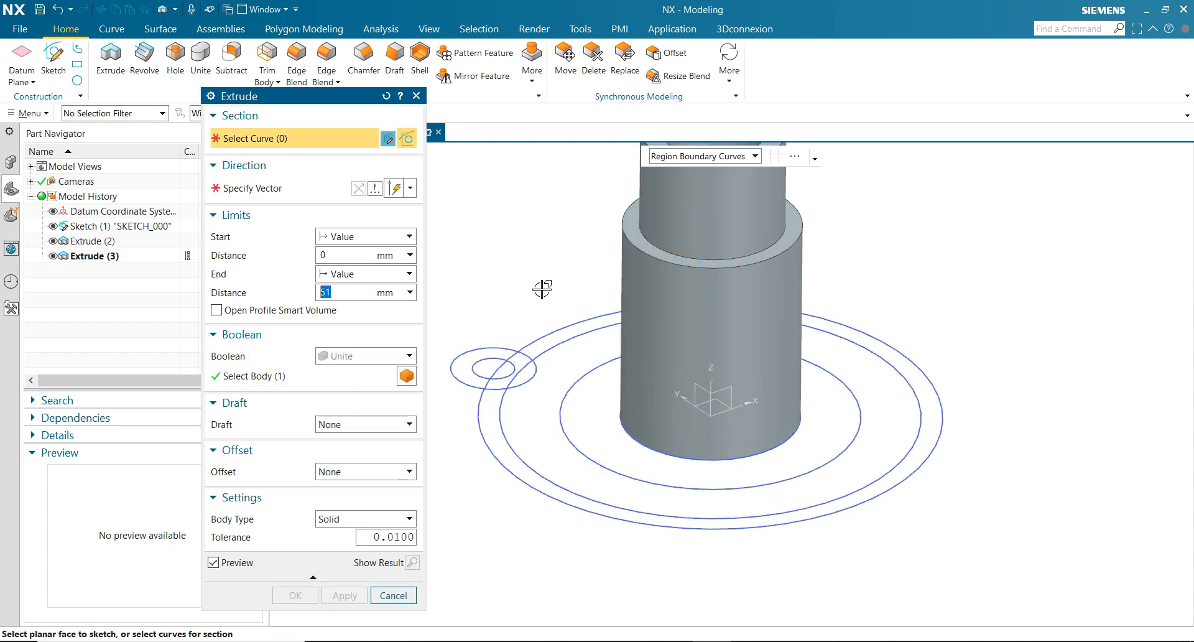
Extrude the 108 mm outer circle as a single curve from 0 to 8 mm, uniting the base flange with the body
scroll(522, 287, "down", 3)
scroll(517, 288, "up", 2)
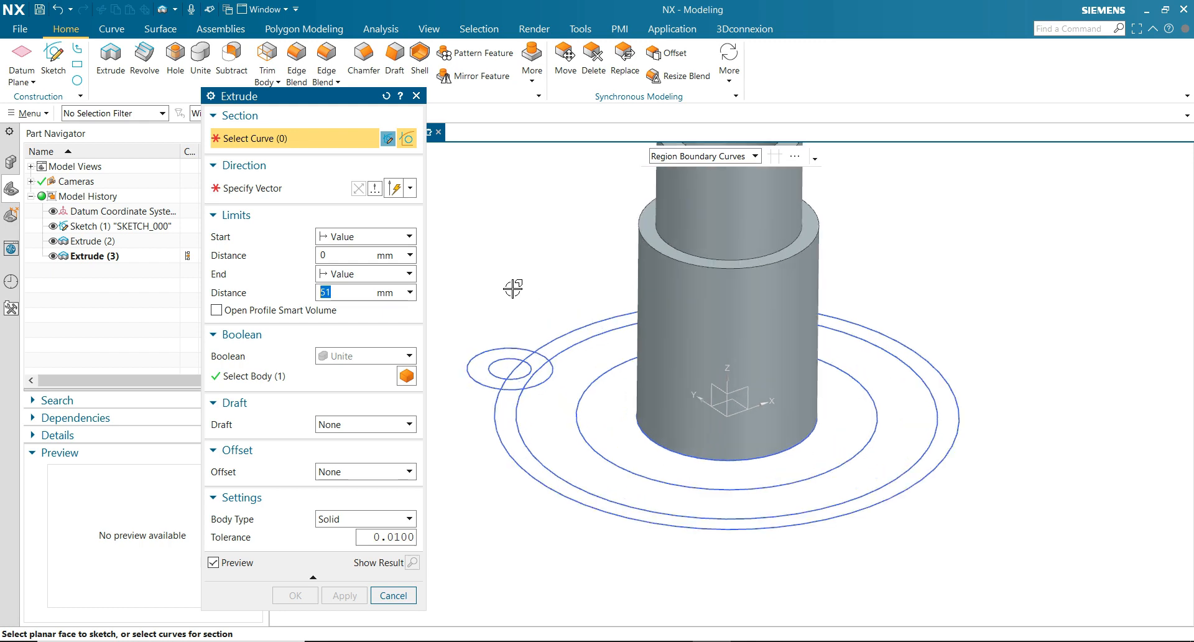
left_click(659, 159)
left_click(675, 168)
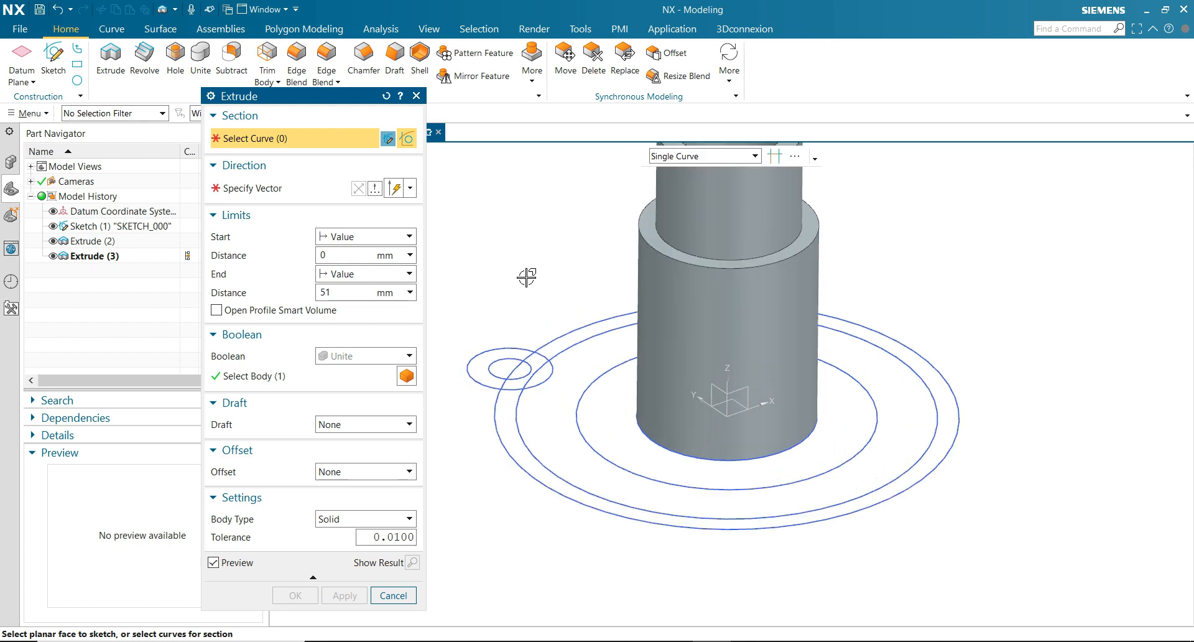
left_click(561, 332)
left_click(359, 293)
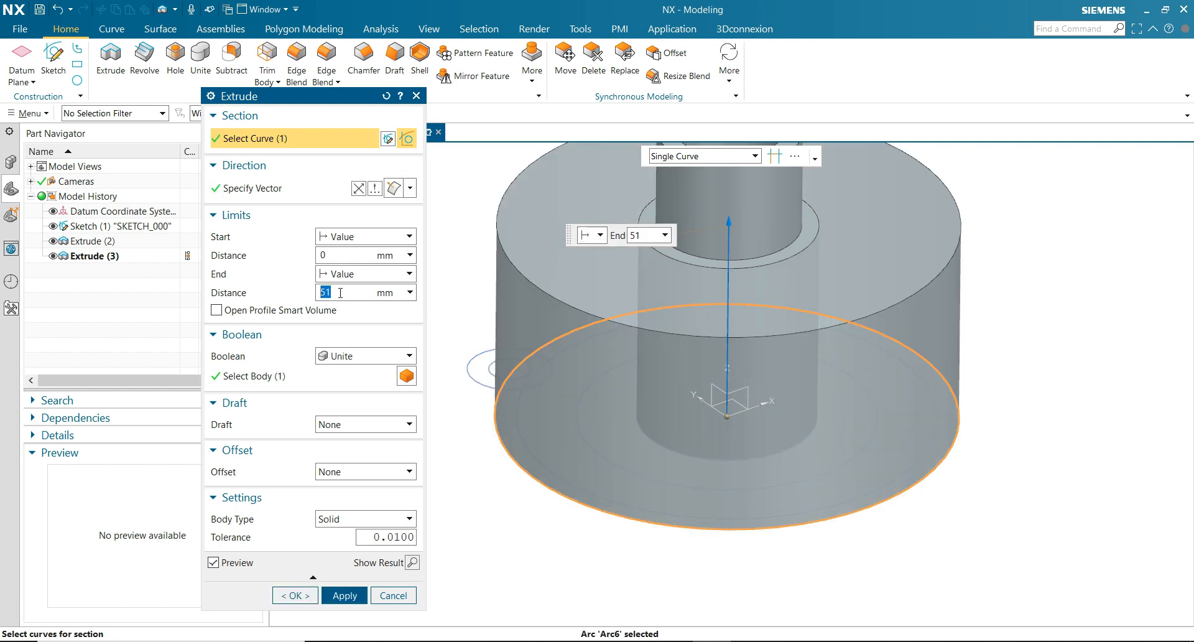
type("8")
left_click(344, 255)
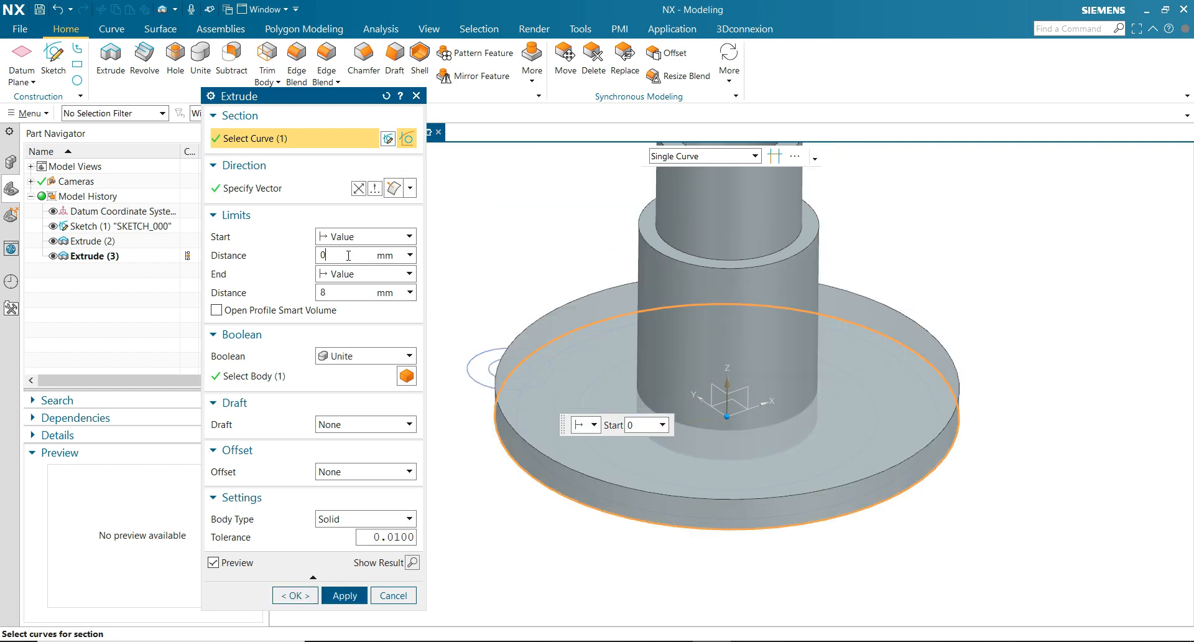
left_click(355, 598)
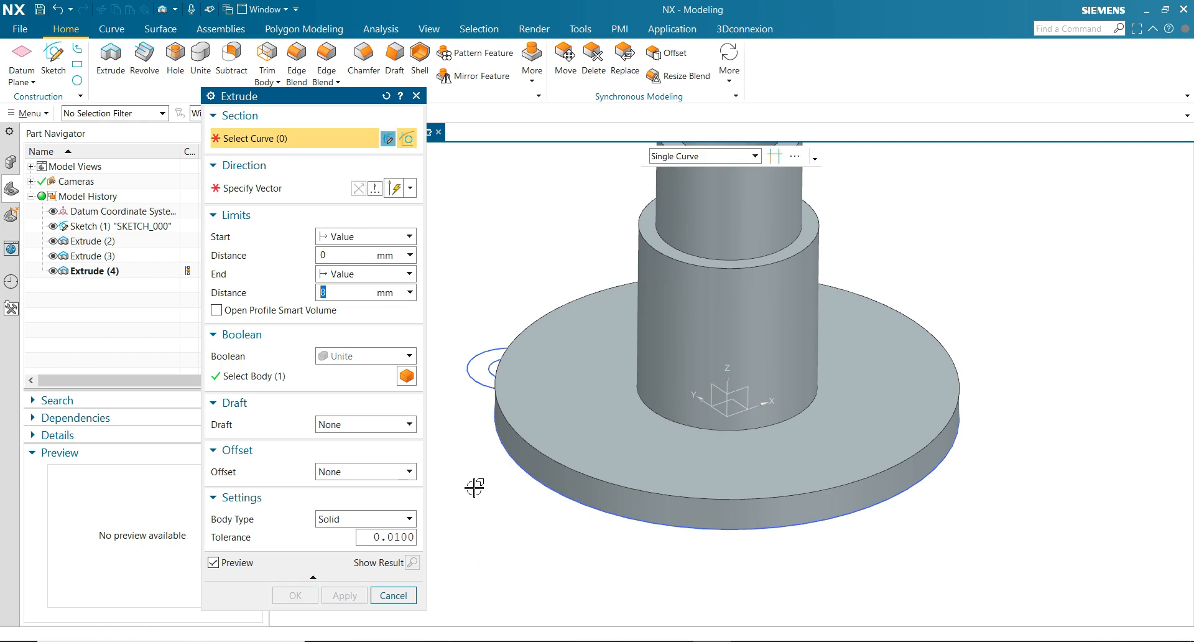
Extrude the small 20 mm circle at the flange edge from 0 to 10 mm, united with the body
left_click(467, 376)
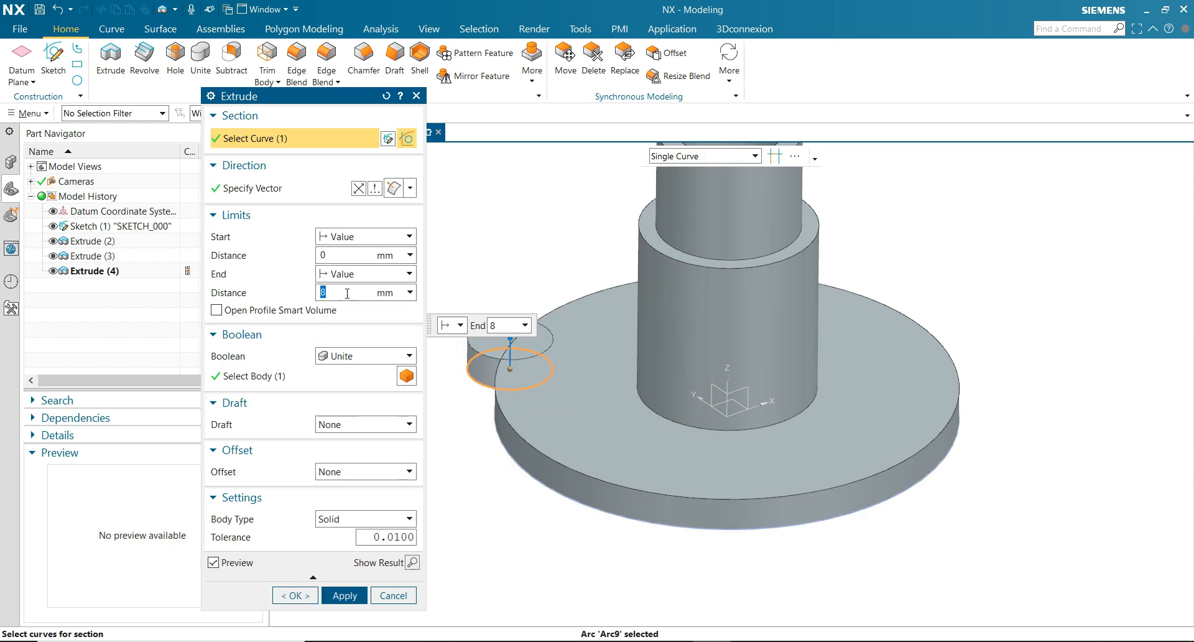
type("10")
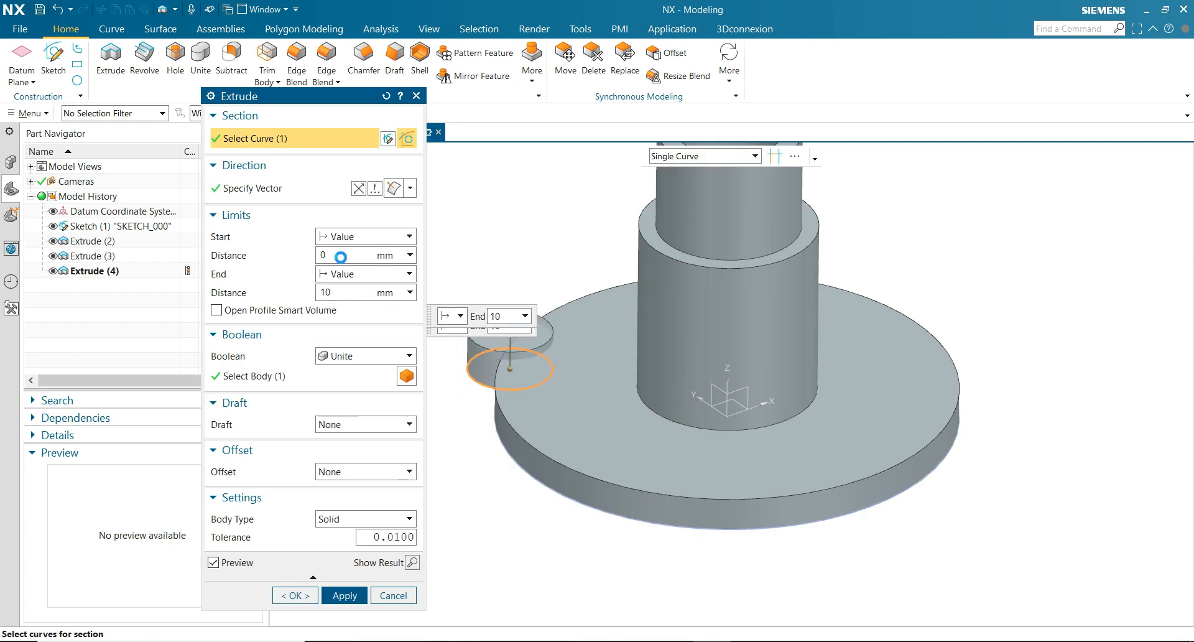
left_click(340, 256)
left_click(359, 587)
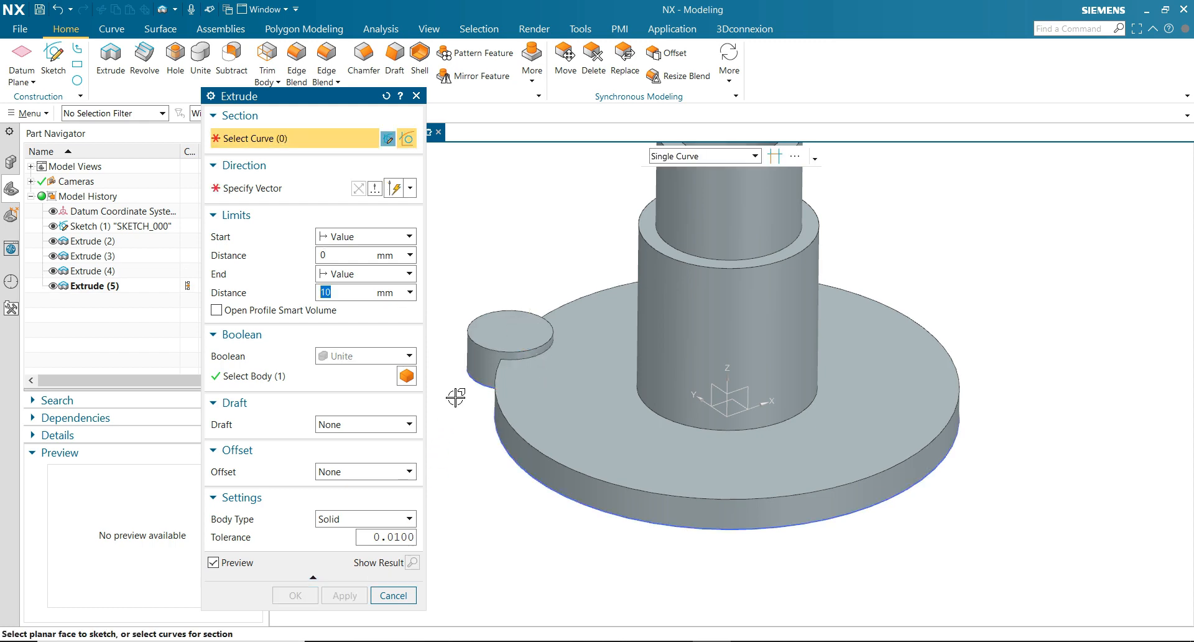
Extrude the 10 mm circle of the edge lug by 10 mm as a subtraction to cut the bolt hole
middle_click_drag(463, 397, 467, 348)
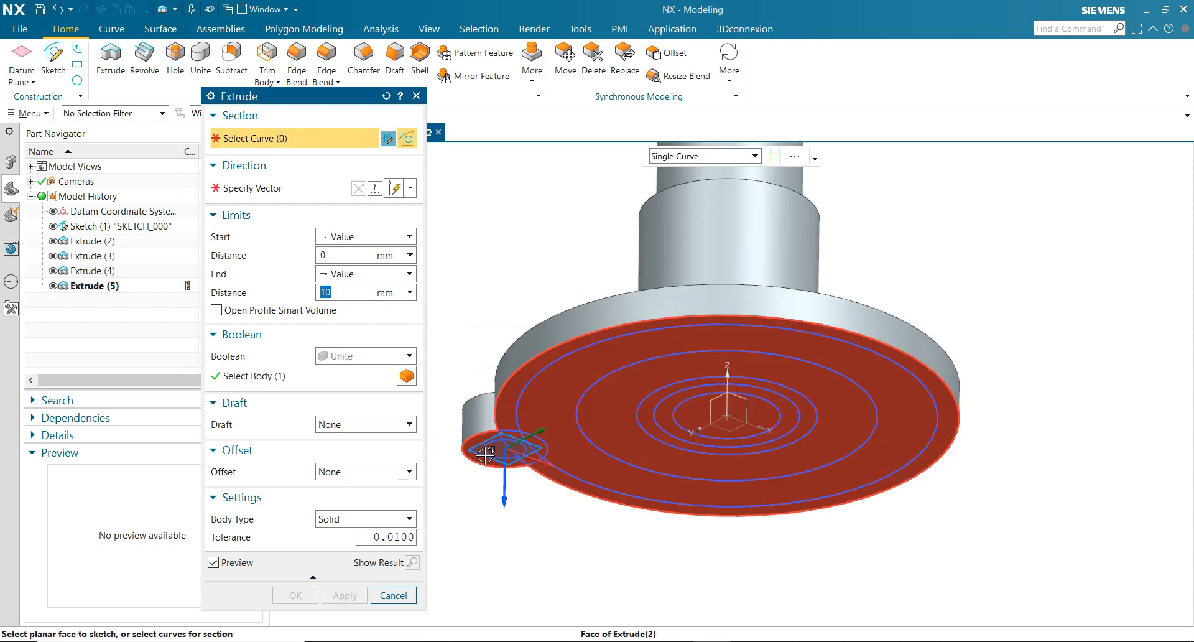
left_click(505, 441)
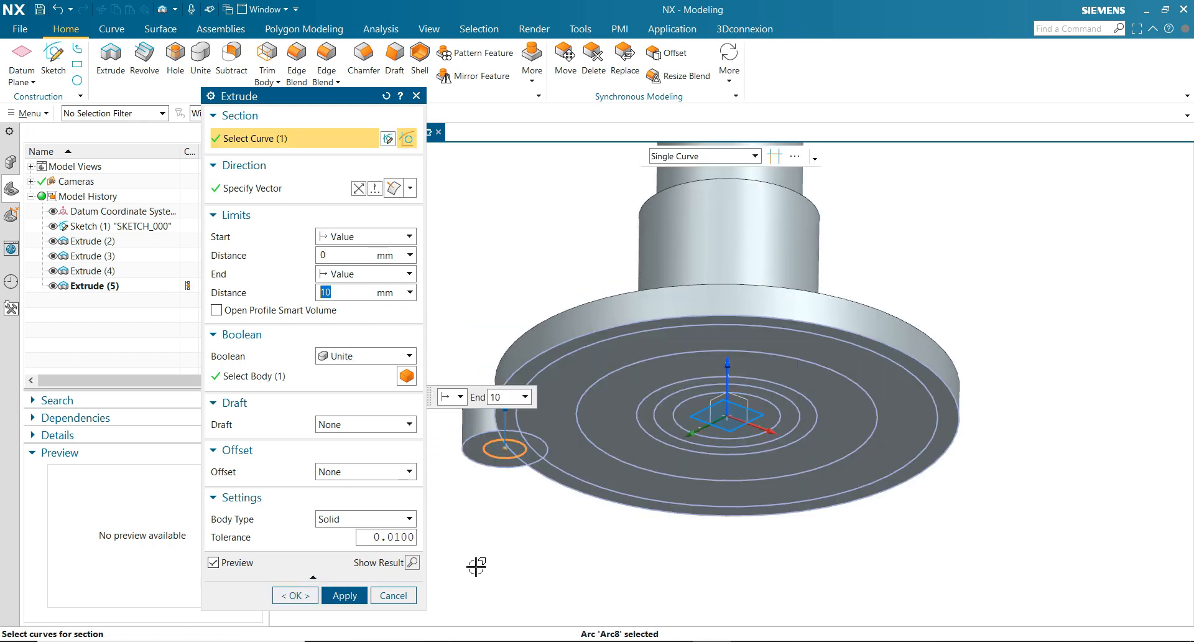
left_click(359, 355)
left_click(348, 396)
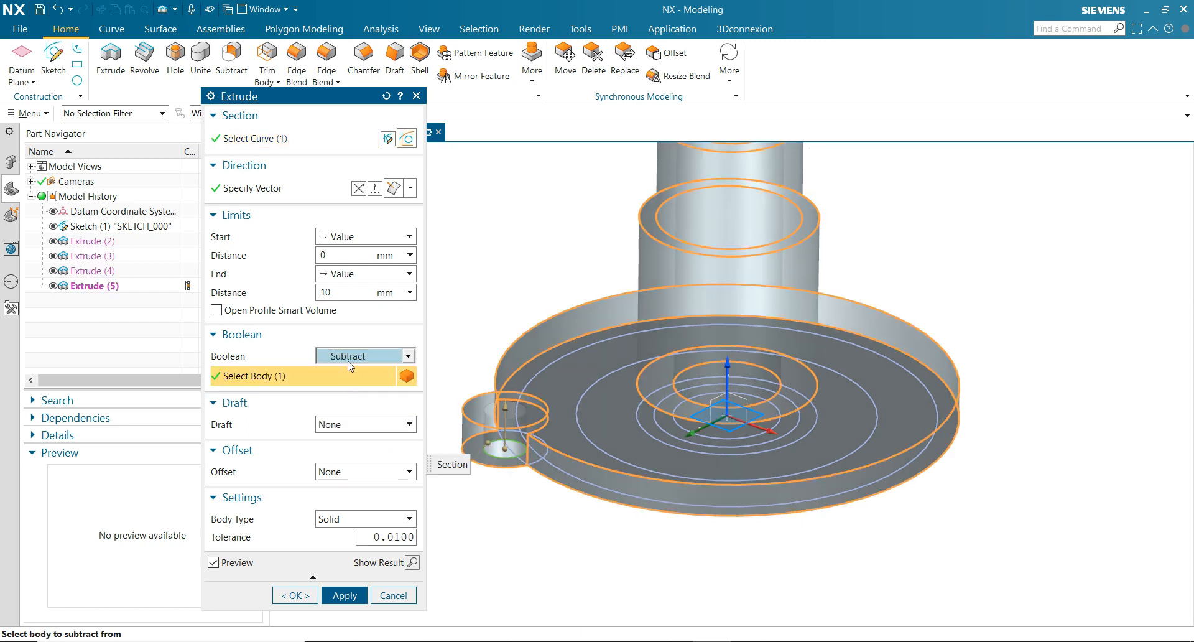
left_click(345, 595)
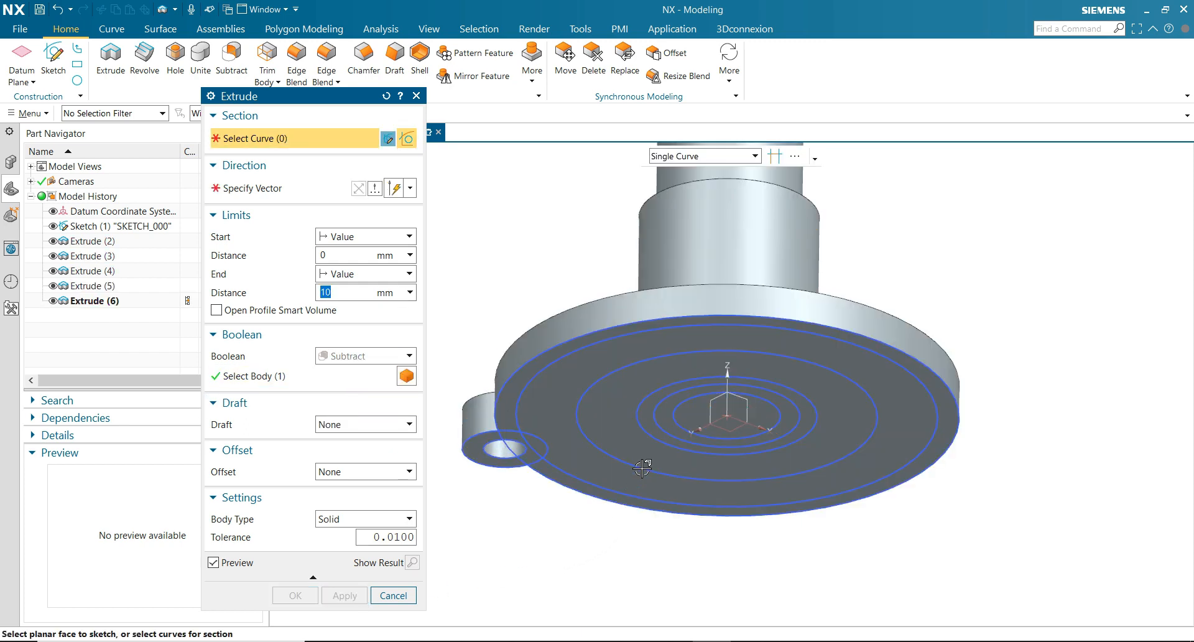
Cut two recesses into the flange's underside by subtracting the 70 mm circle 4 mm deep and the 98 mm circle 2 mm deep
left_click(638, 464)
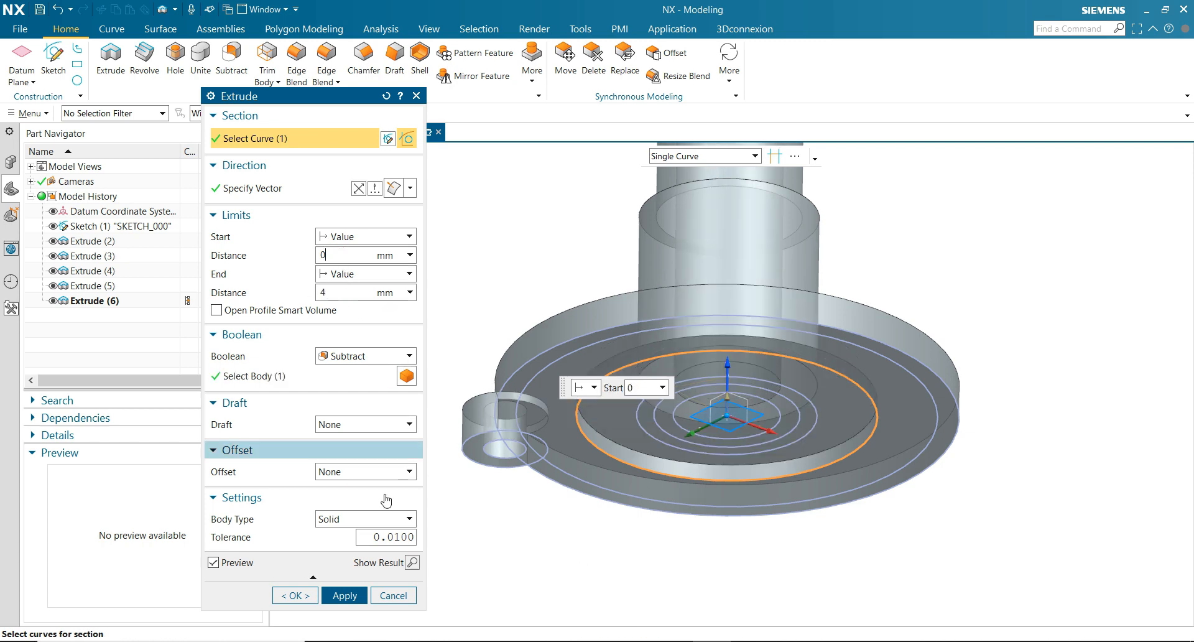
left_click(345, 595)
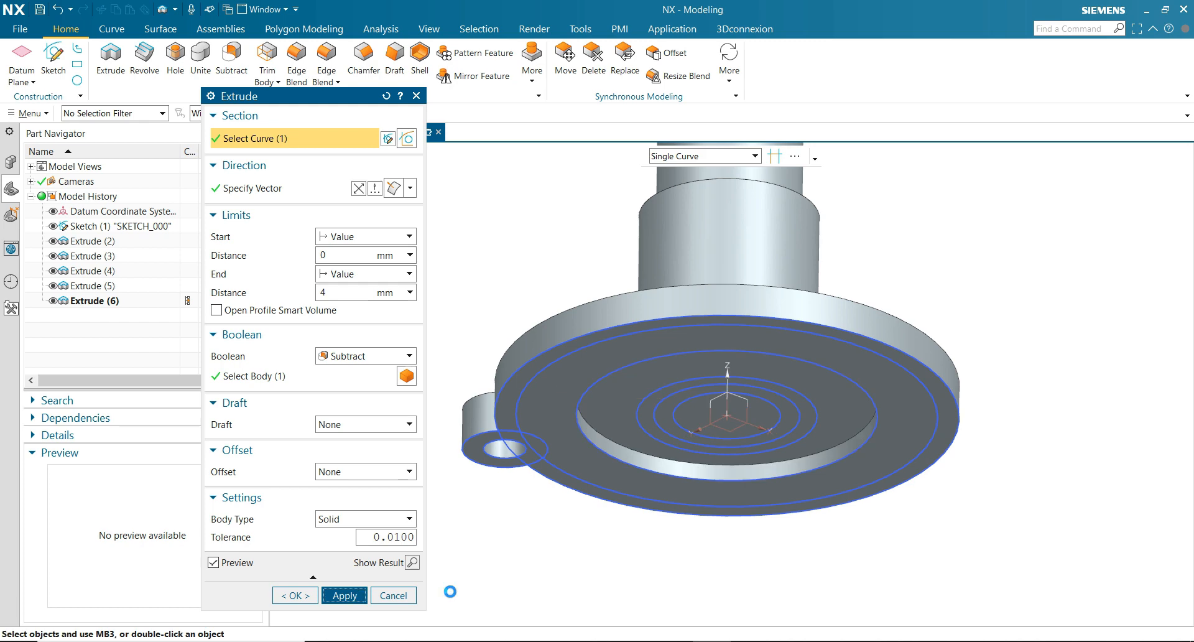
left_click(565, 474)
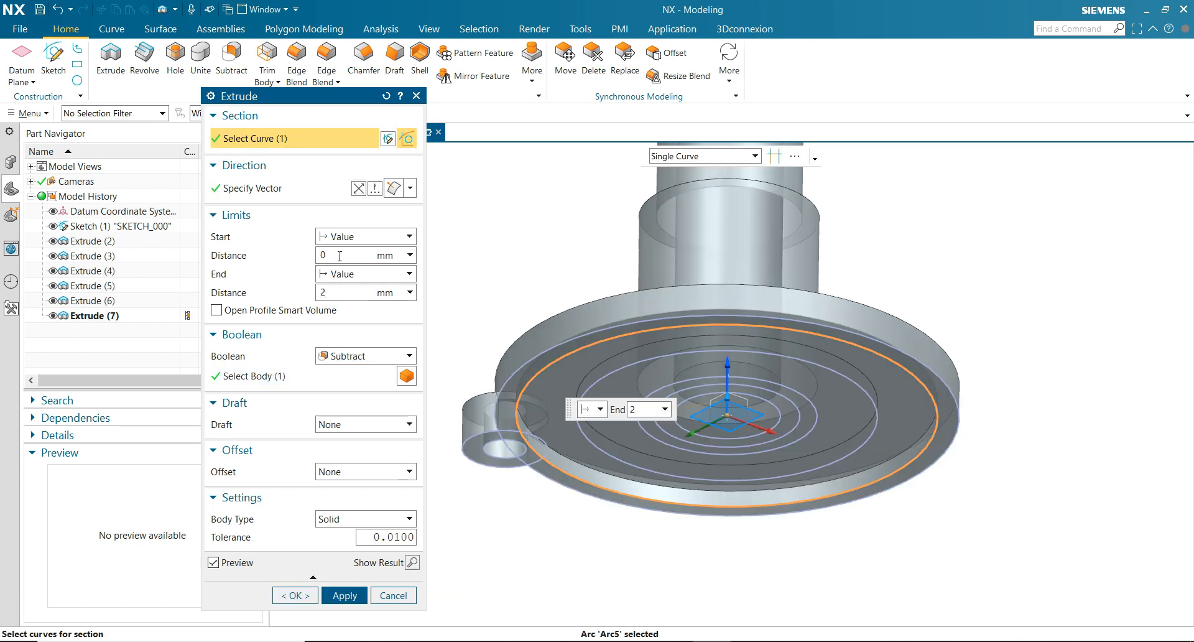
left_click(339, 256)
left_click(295, 595)
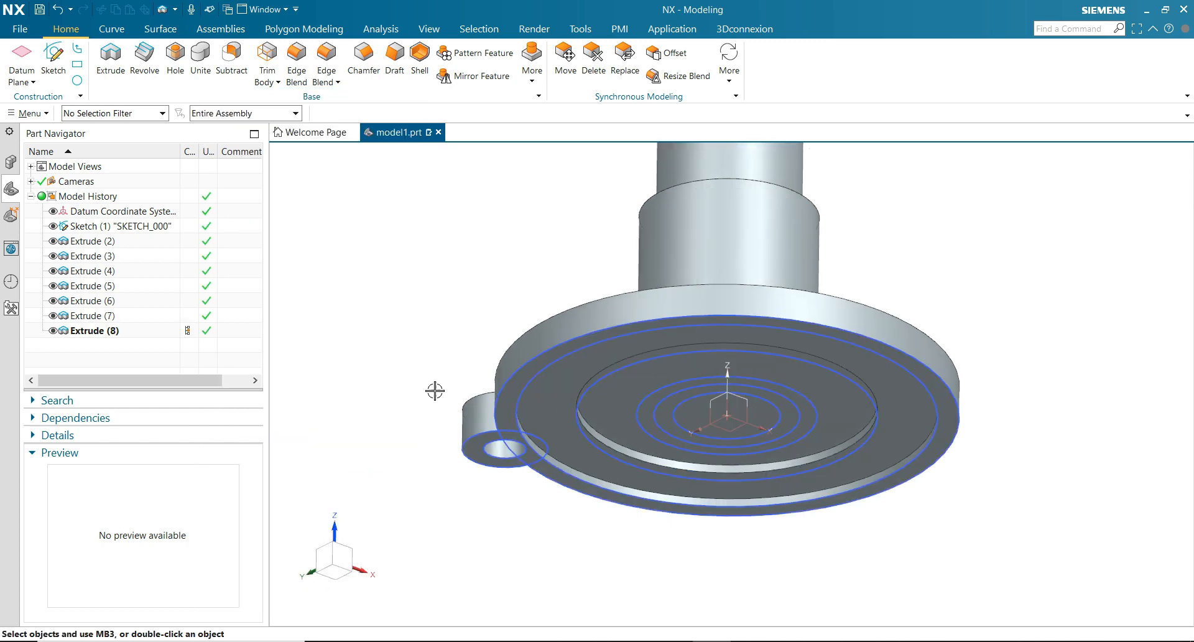
Hide the sketch of concentric circles so that only the solid body is displayed
left_click(475, 415)
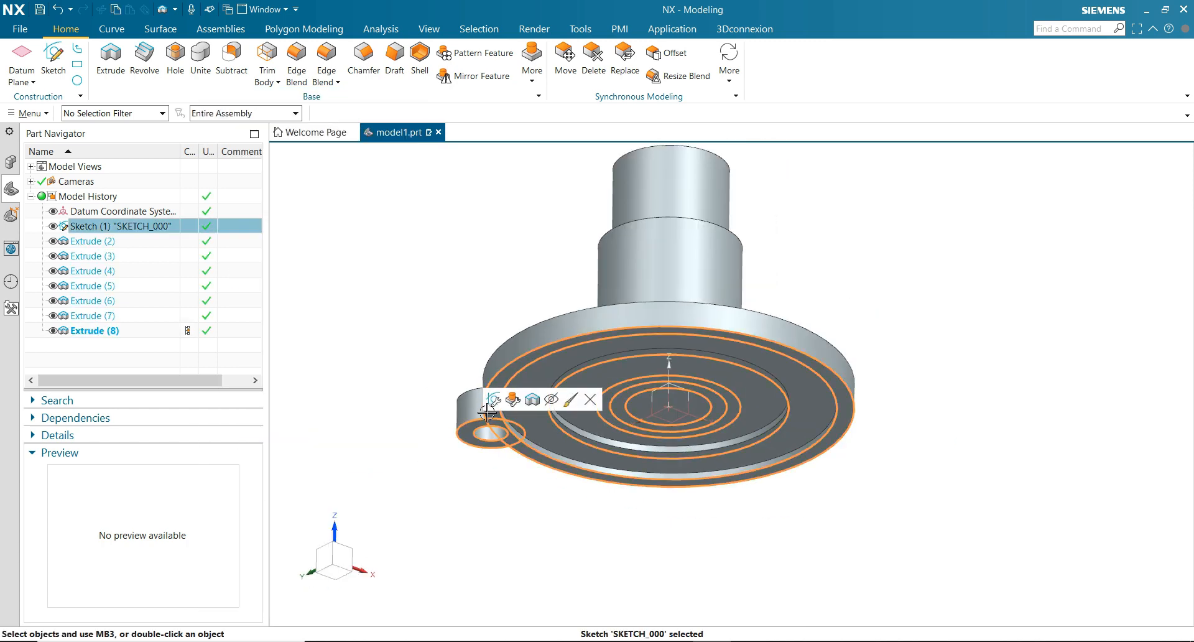
left_click(551, 405)
scroll(399, 321, "down", 1)
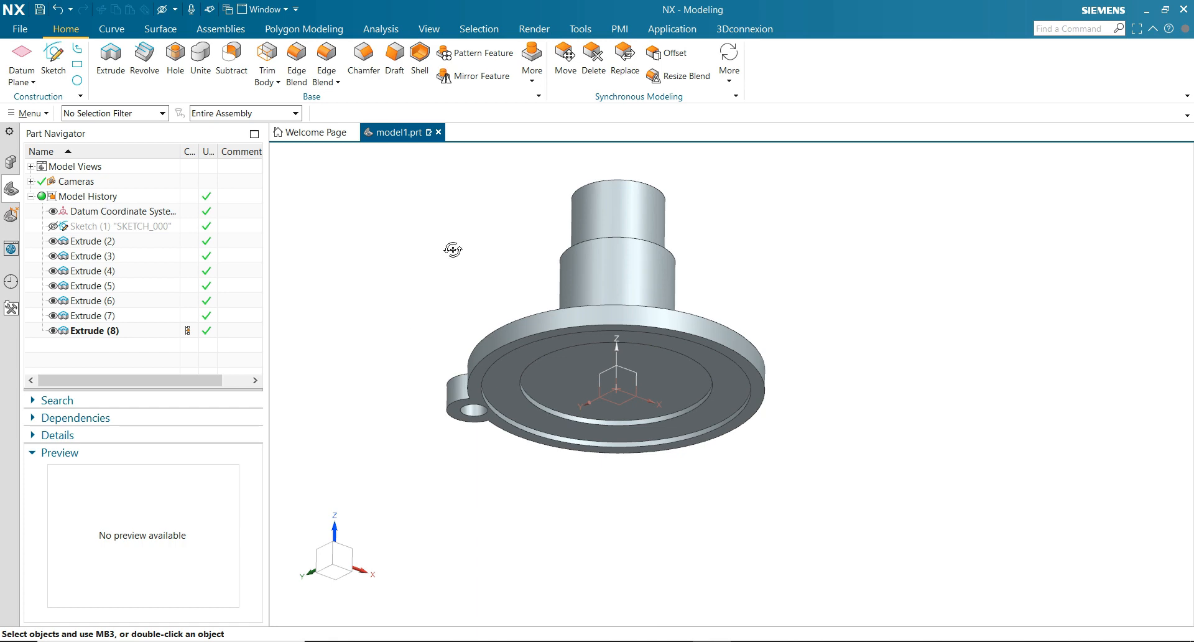
Pattern the edge lug and its bolt hole circularly about the Z axis with a count of 3 and a 120° pitch angle
middle_click_drag(452, 249, 450, 310)
left_click(467, 54)
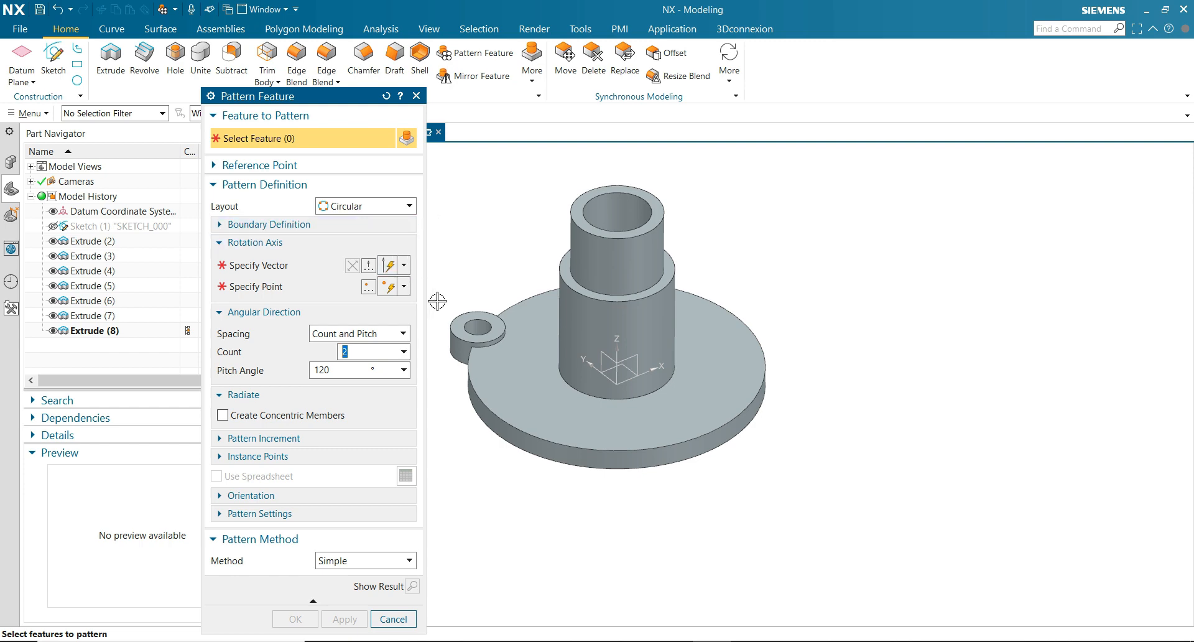
scroll(454, 311, "up", 3)
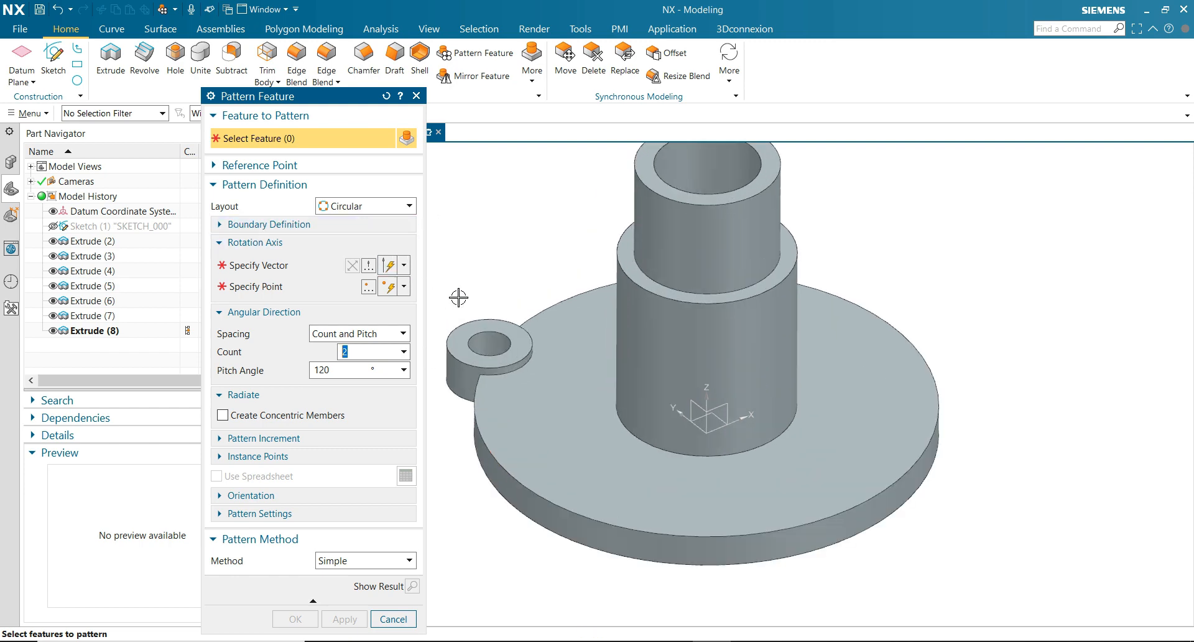
scroll(909, 431, "down", 4)
scroll(618, 414, "up", 2)
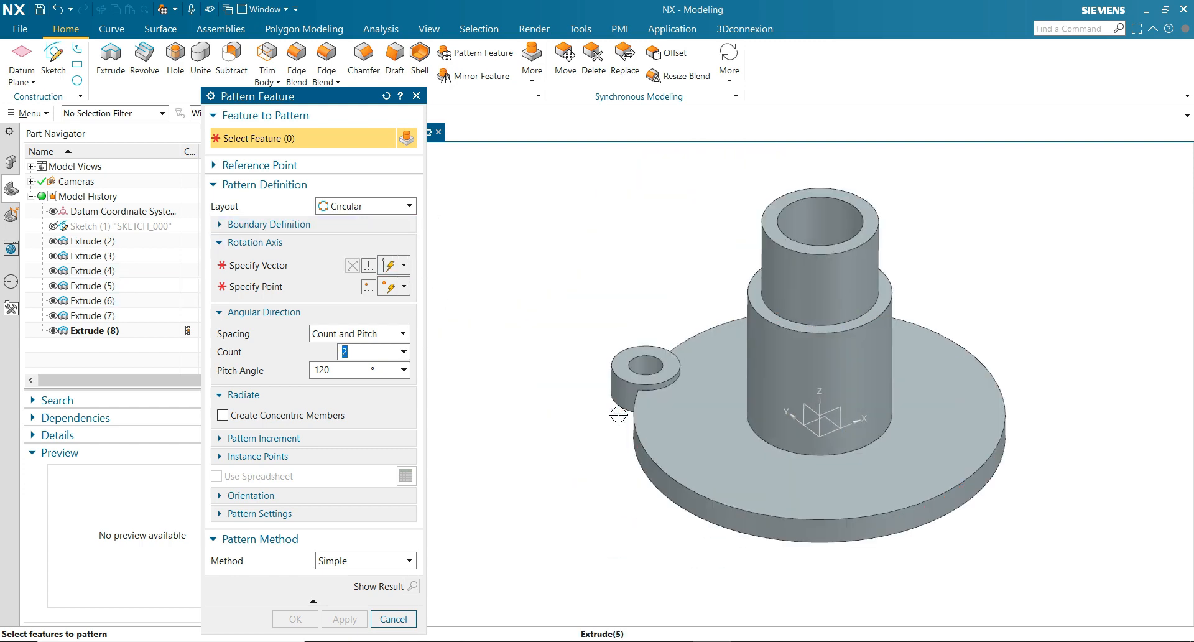
left_click(616, 379)
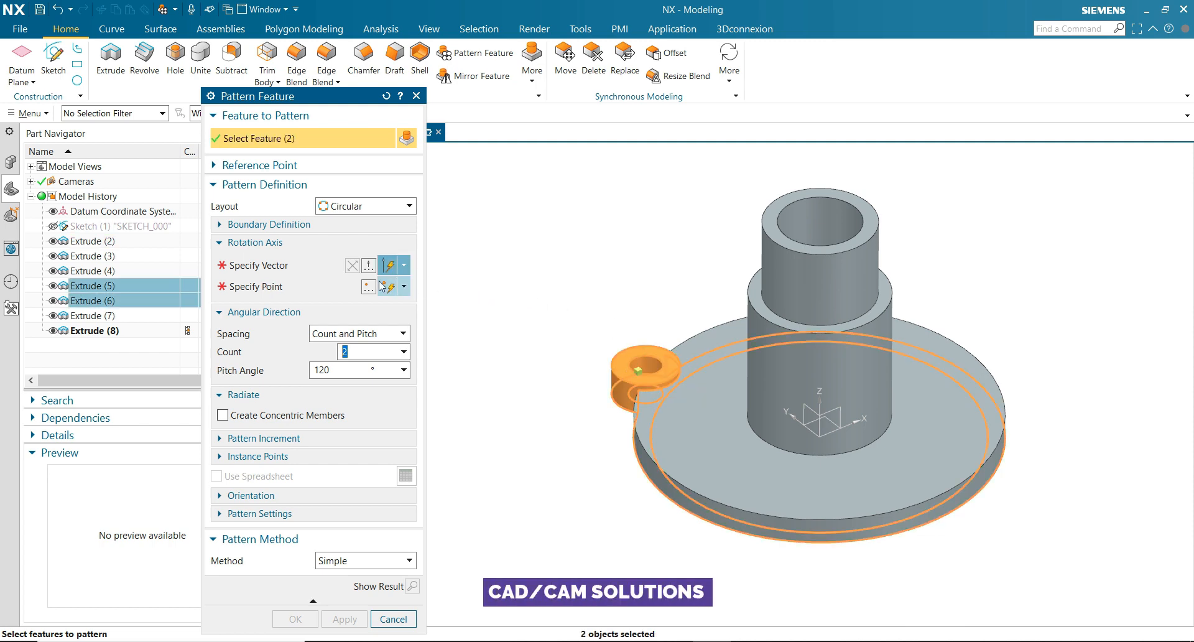
left_click(271, 266)
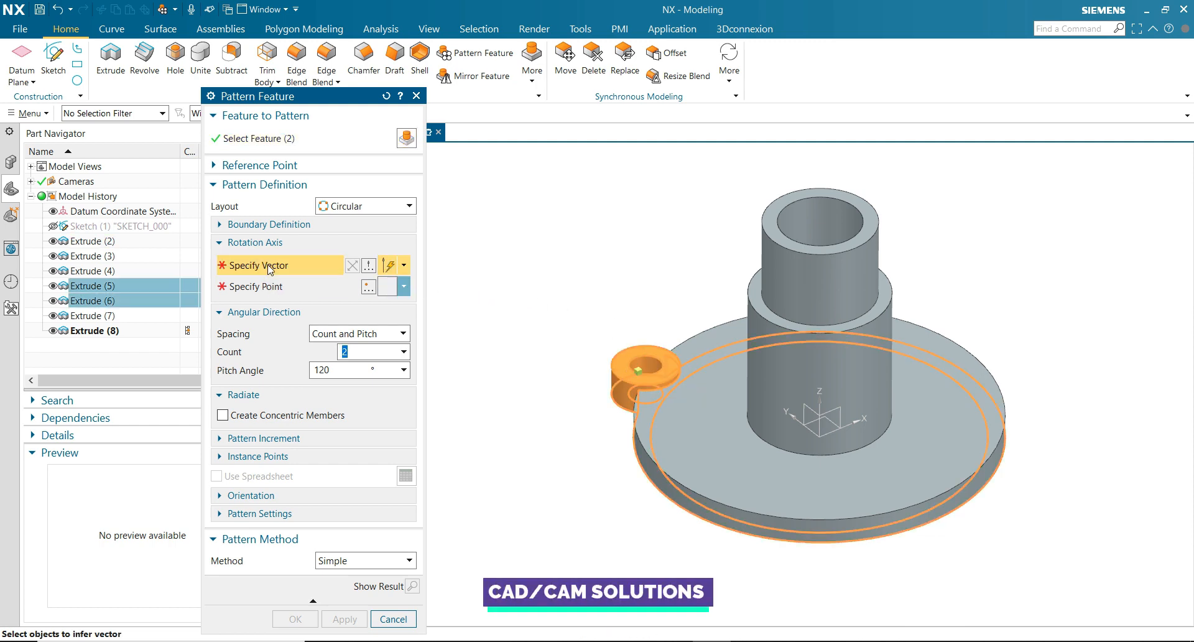
left_click(818, 399)
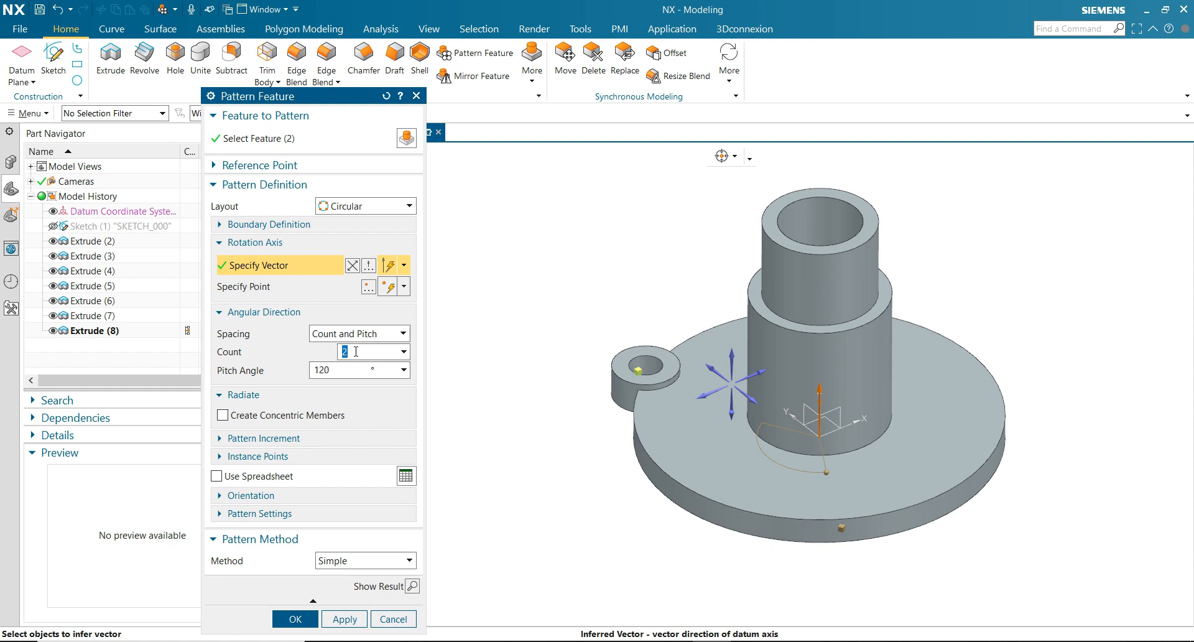
left_click(346, 372)
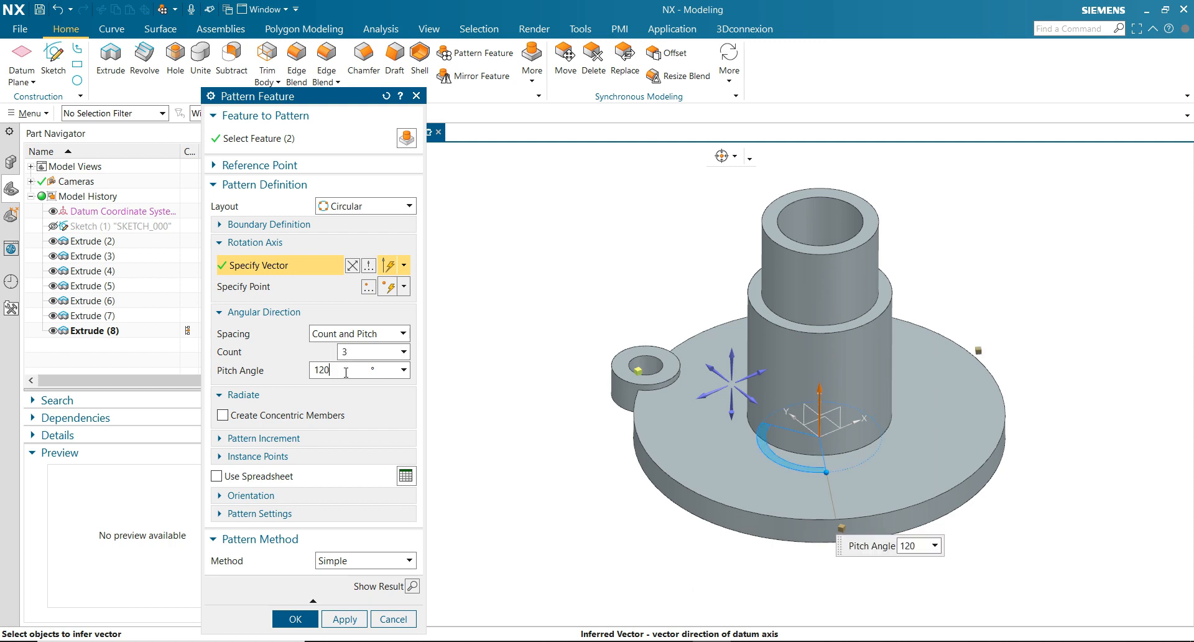
left_click(294, 618)
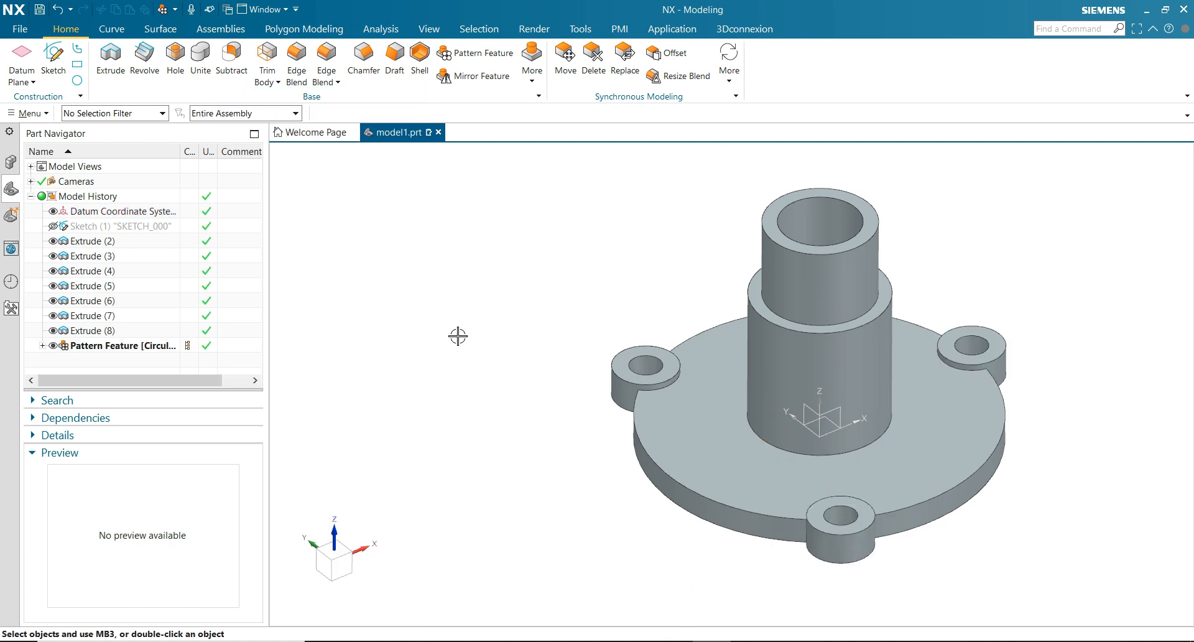
scroll(458, 336, "down", 1)
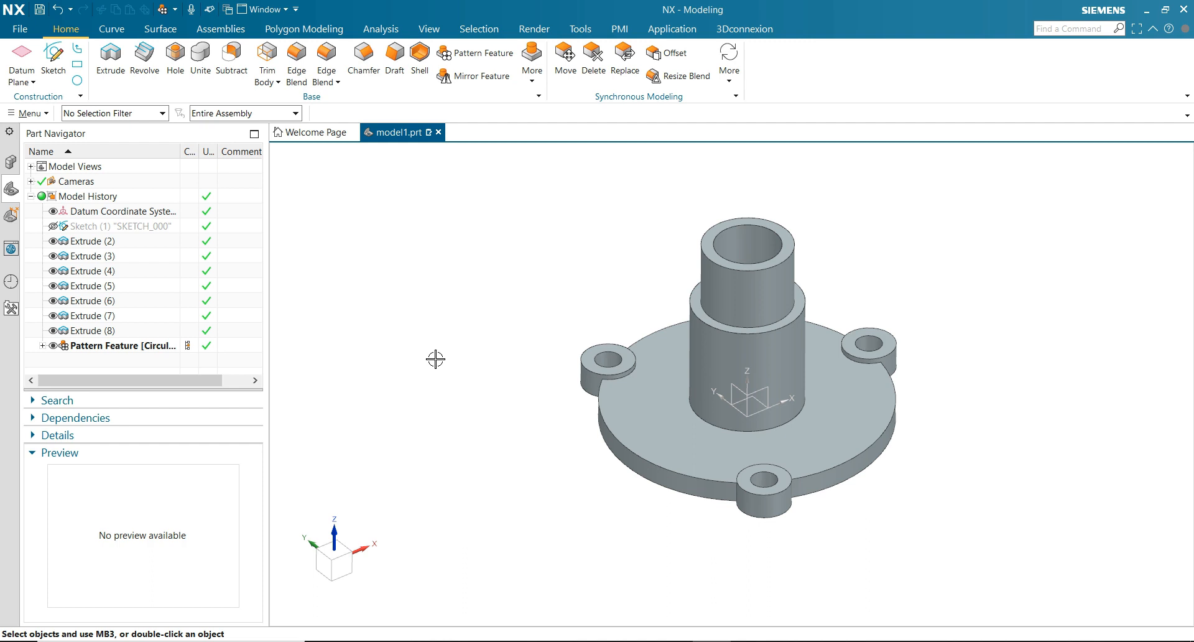
mouse_move(460, 364)
middle_mouse_down()
mouse_move(498, 365)
mouse_move(472, 352)
middle_mouse_up()
left_click(558, 641)
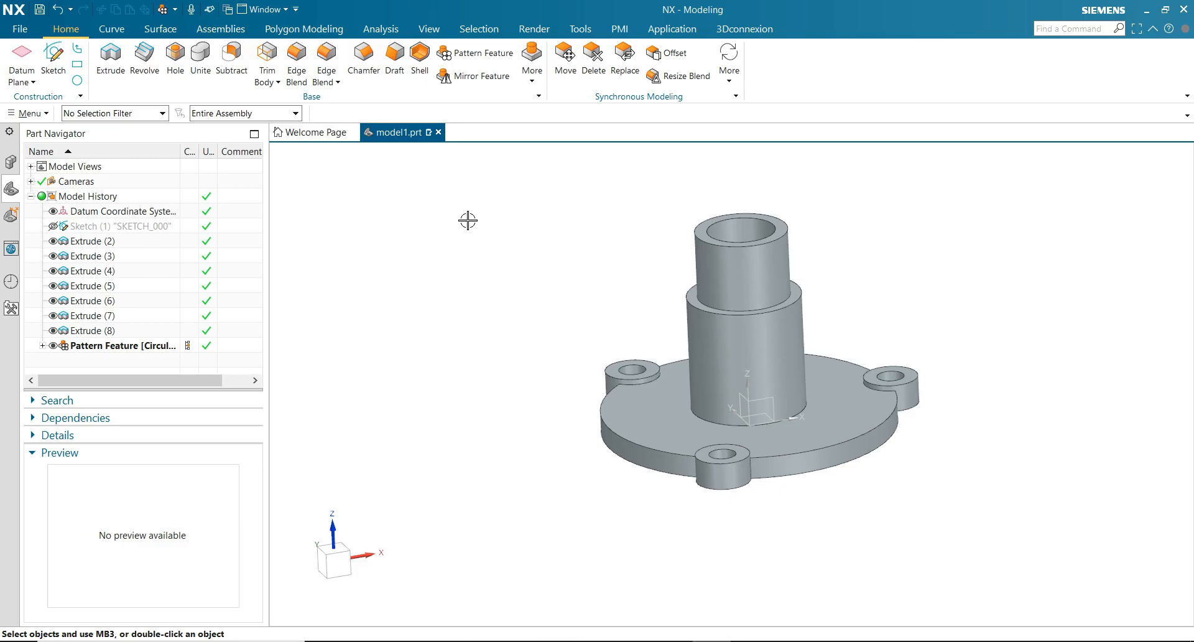
left_click(52, 58)
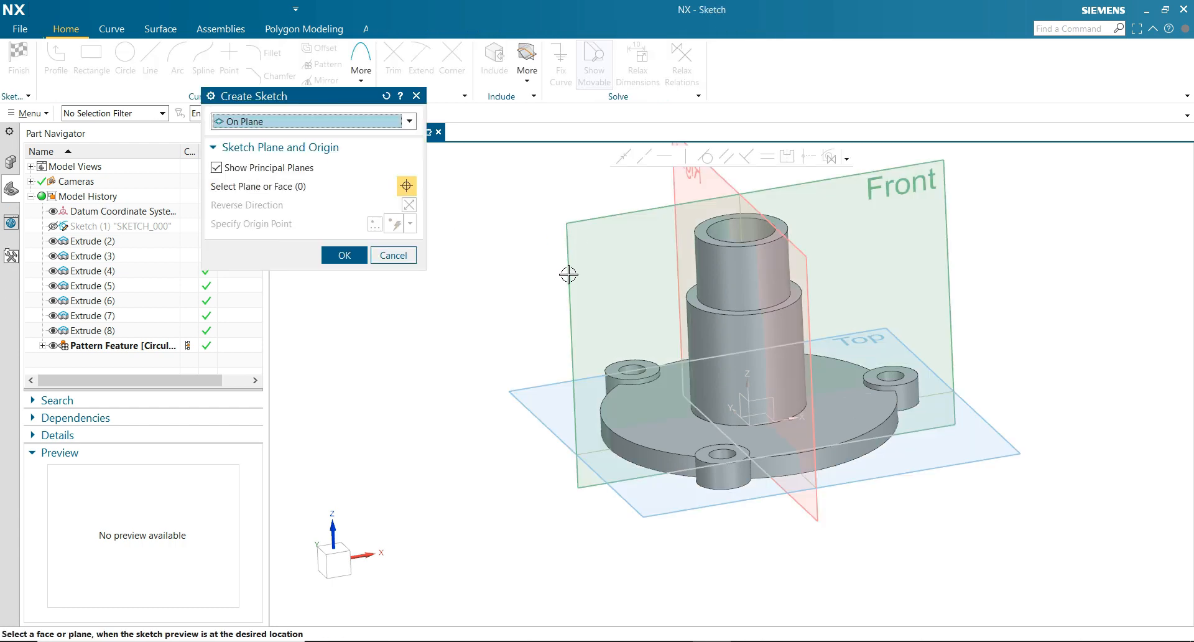
mouse_move(546, 277)
middle_mouse_down()
mouse_move(491, 288)
mouse_move(476, 307)
middle_mouse_up()
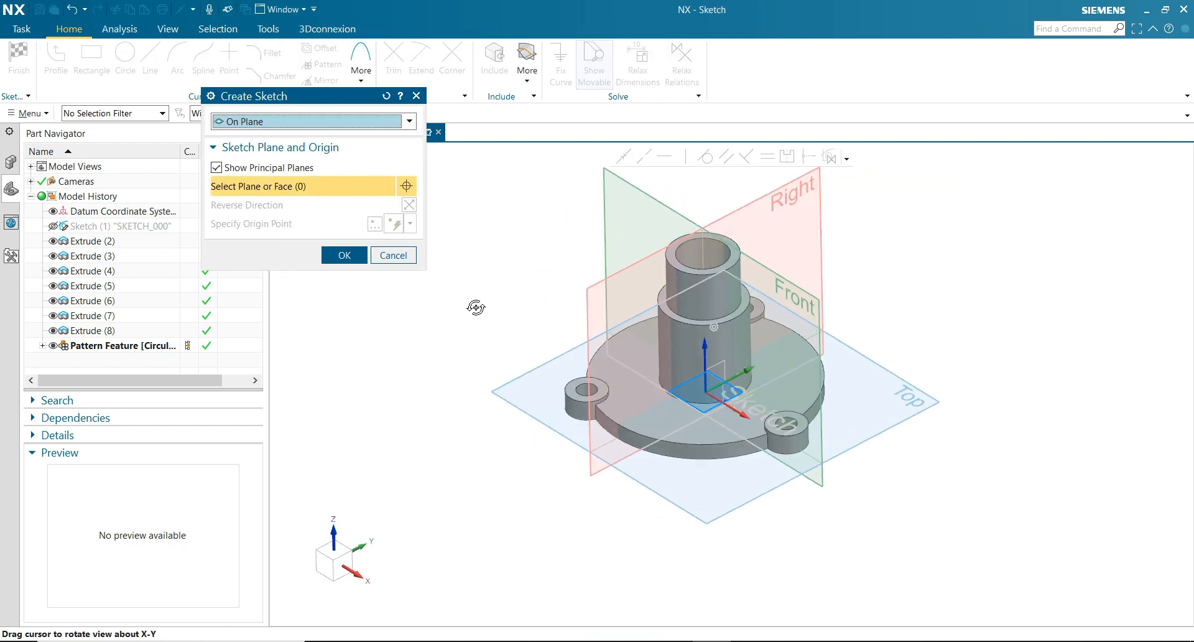
left_click(393, 255)
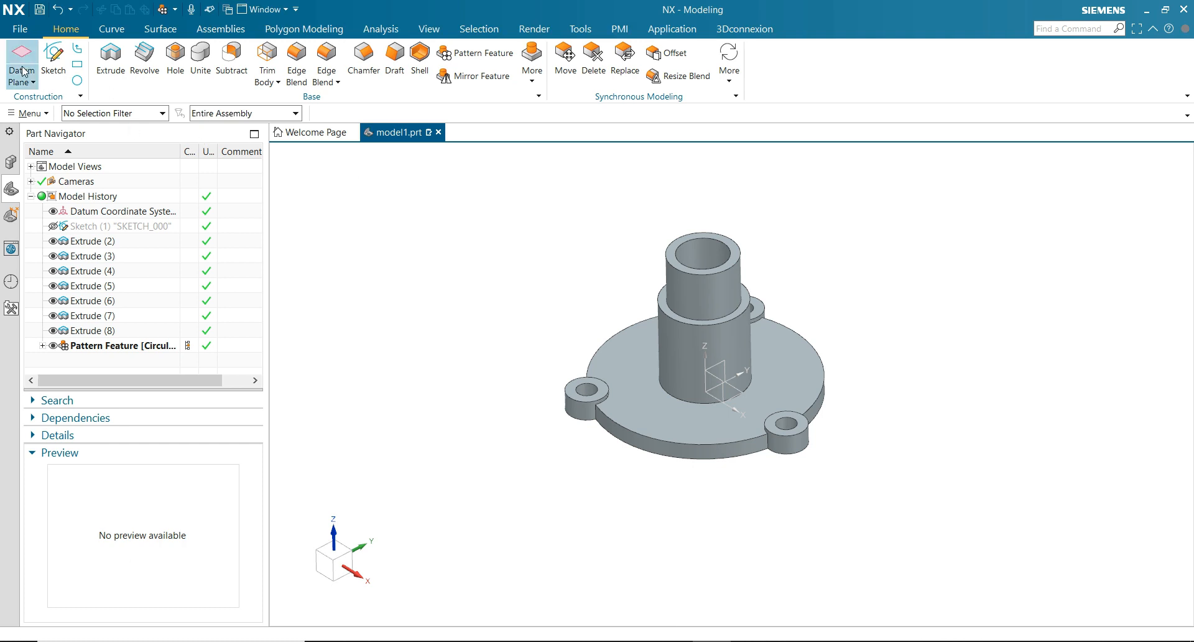
Create a datum plane offset 22 mm from the XZ plane in the reversed direction, towards the front of the tube
left_click(23, 72)
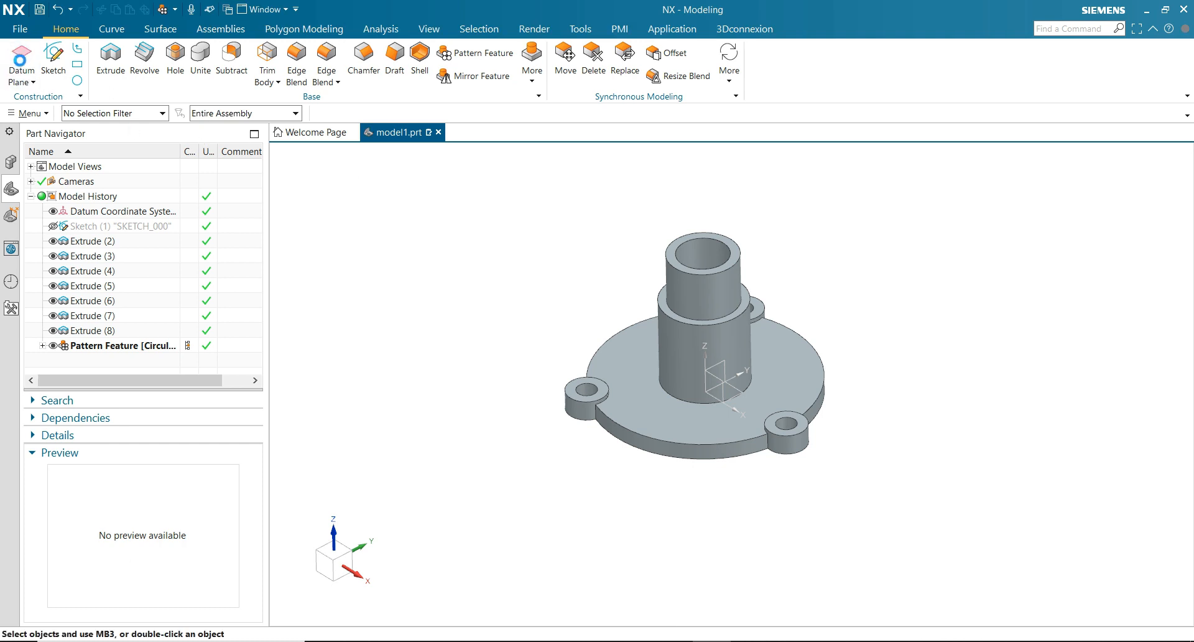
left_click(717, 375)
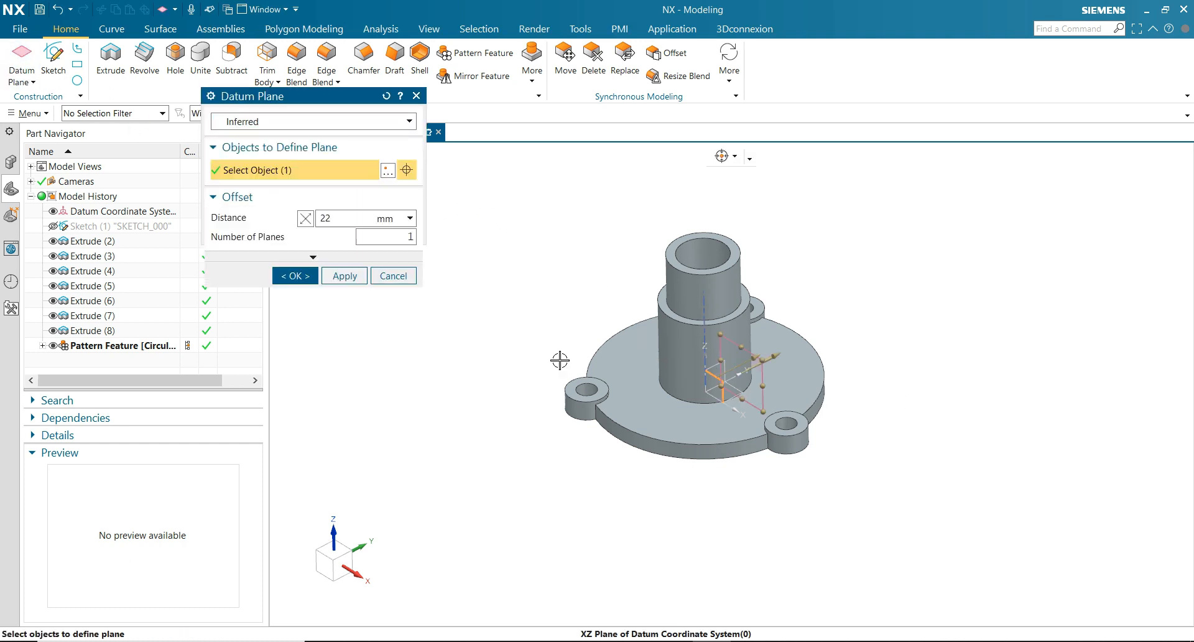
left_click(305, 218)
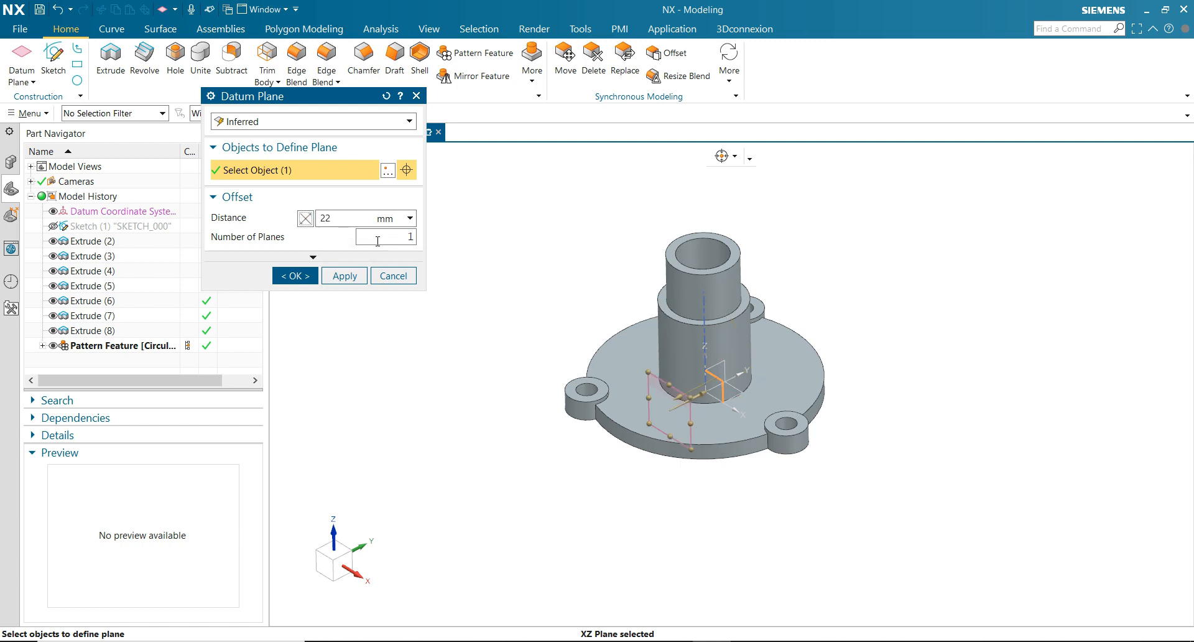
left_click(356, 219)
left_click(307, 276)
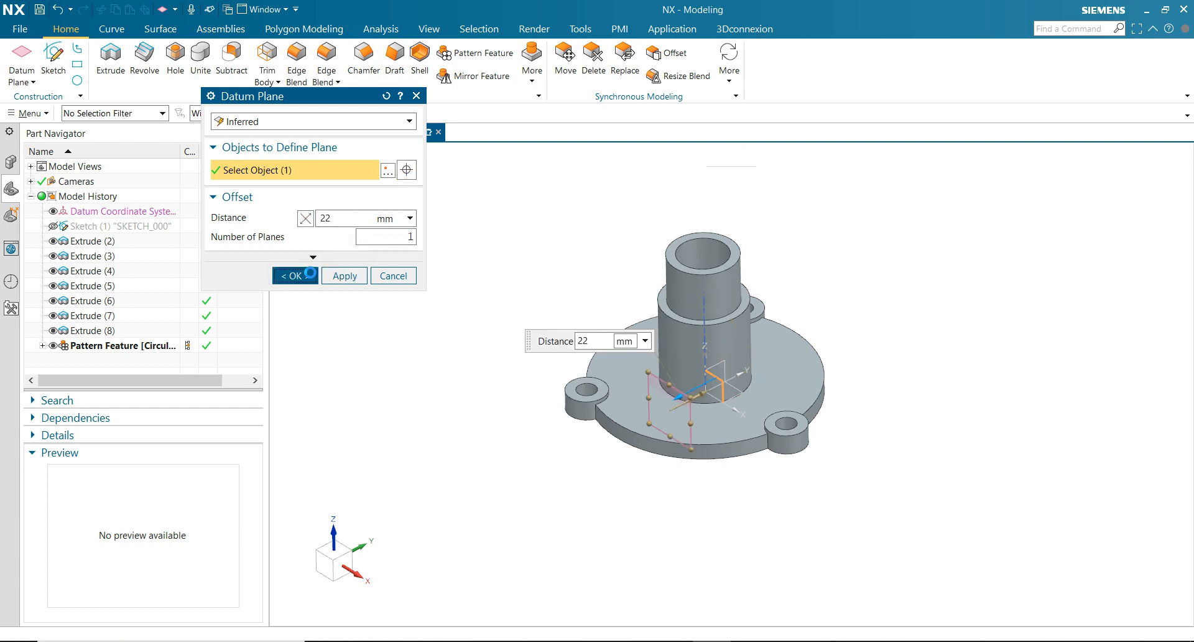
Start a sketch on the new offset datum plane with its direction reversed
left_click(54, 57)
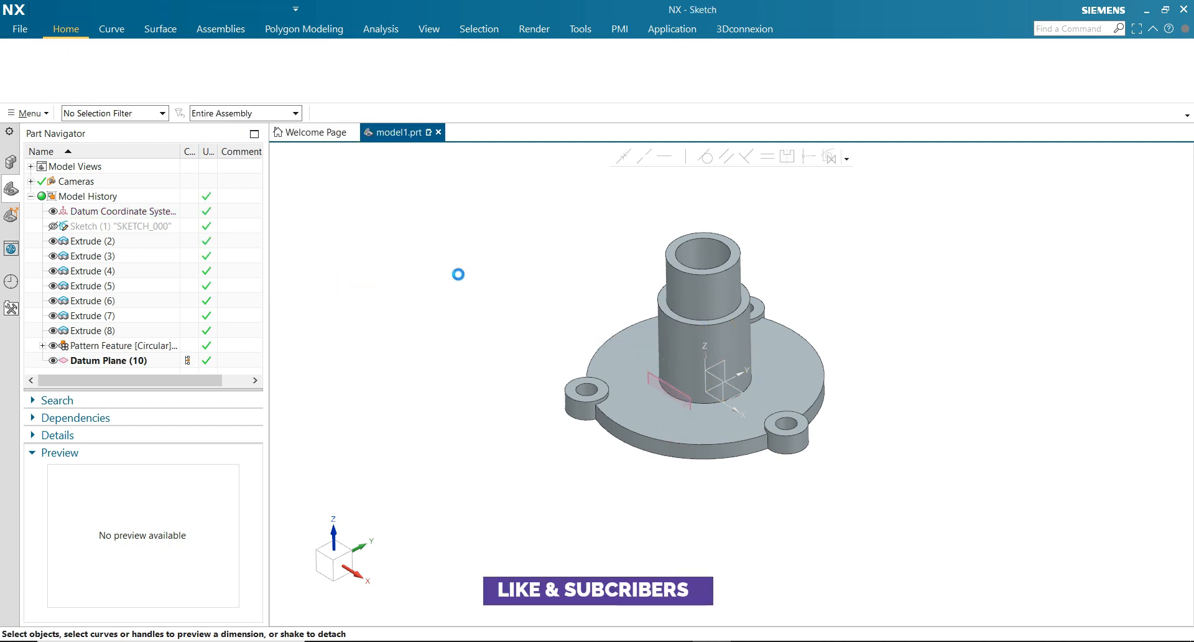
left_click(652, 371)
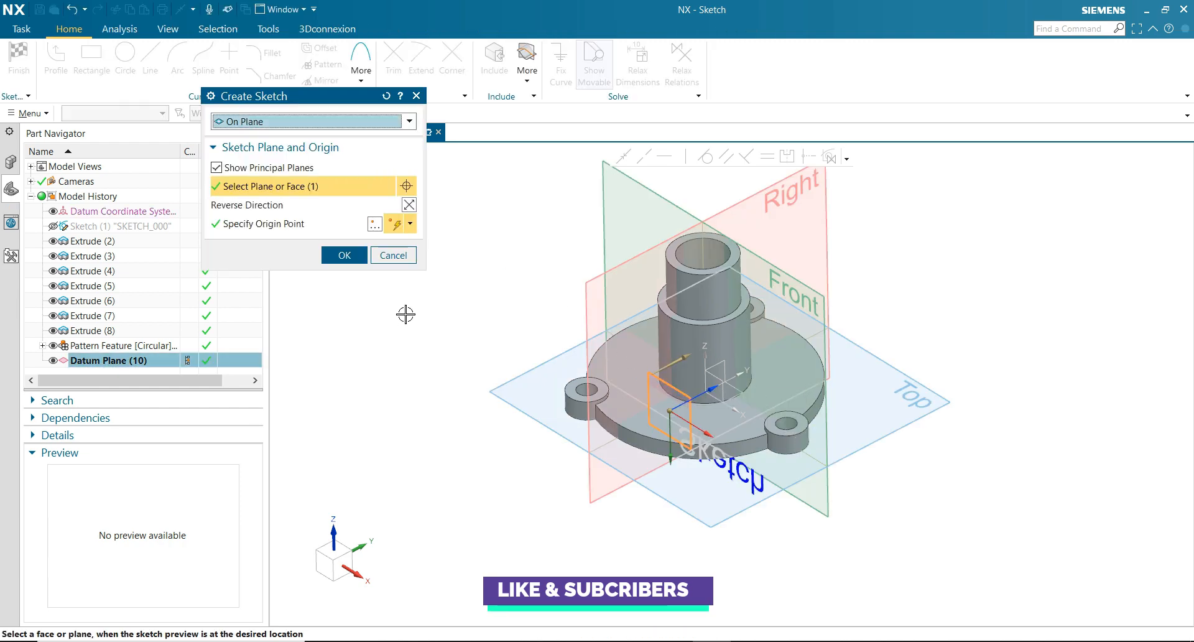
left_click(409, 205)
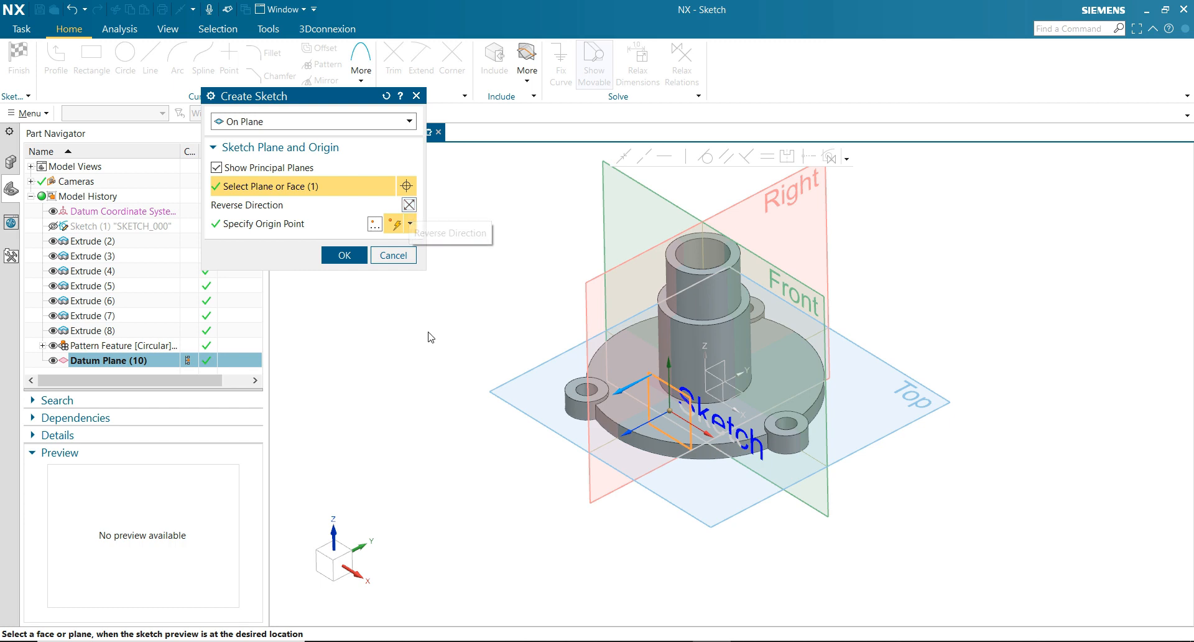
left_click(359, 262)
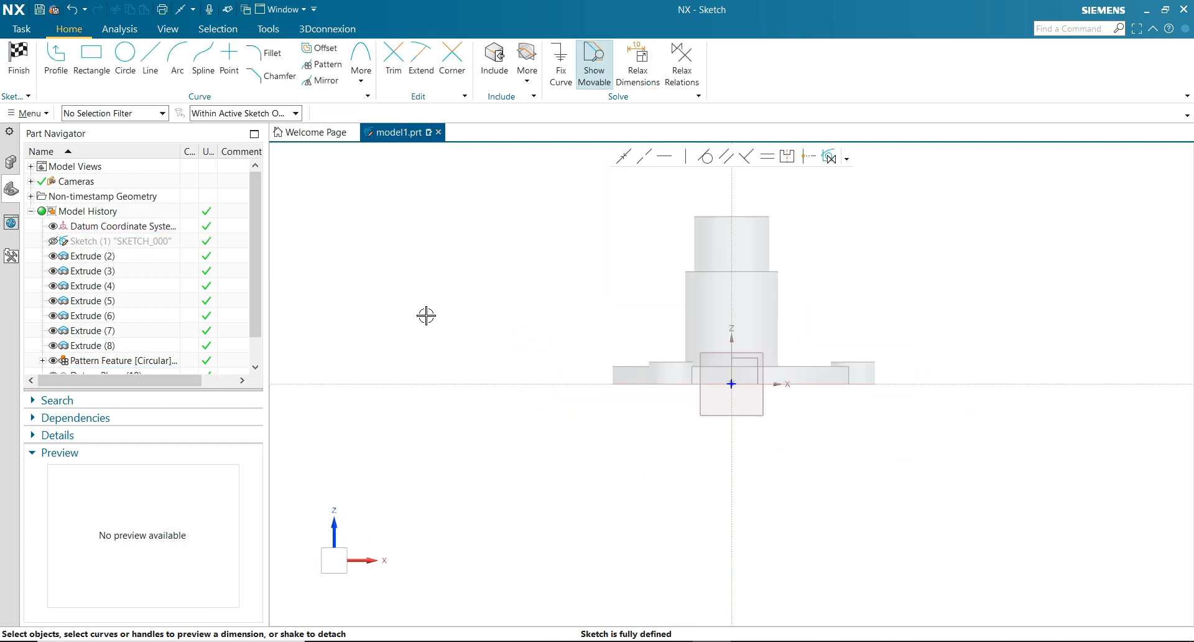
Draw two concentric circles on the tube's vertical axis about 42 mm above the origin, the inner one about 11 mm in diameter
scroll(843, 249, "up", 1)
scroll(841, 247, "up", 2)
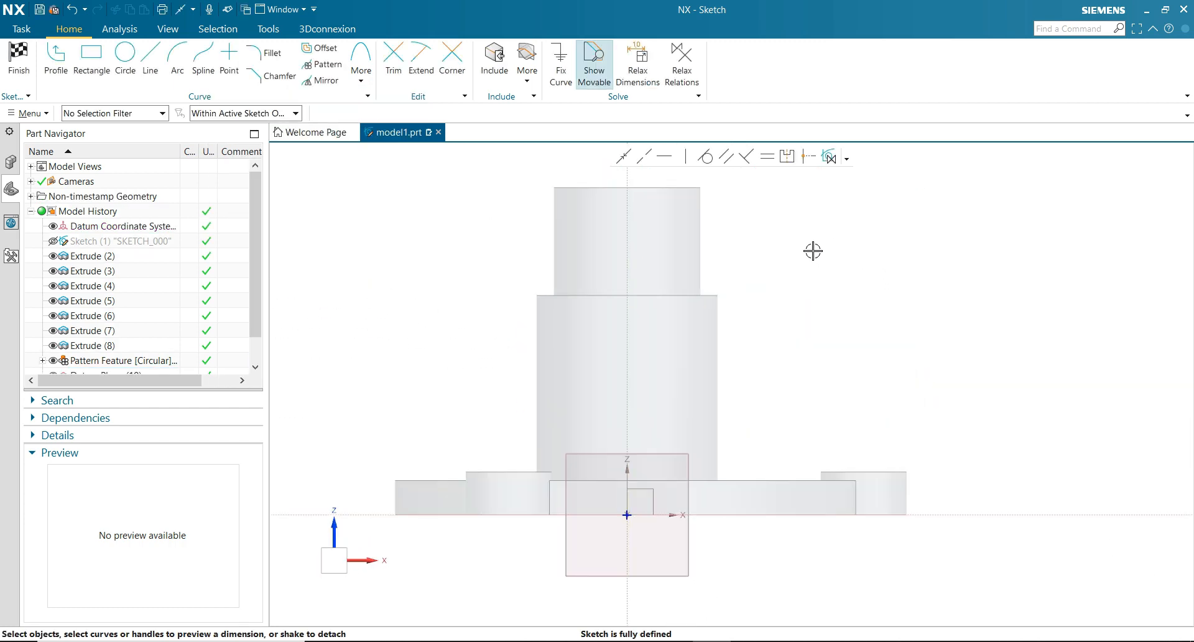
key("o")
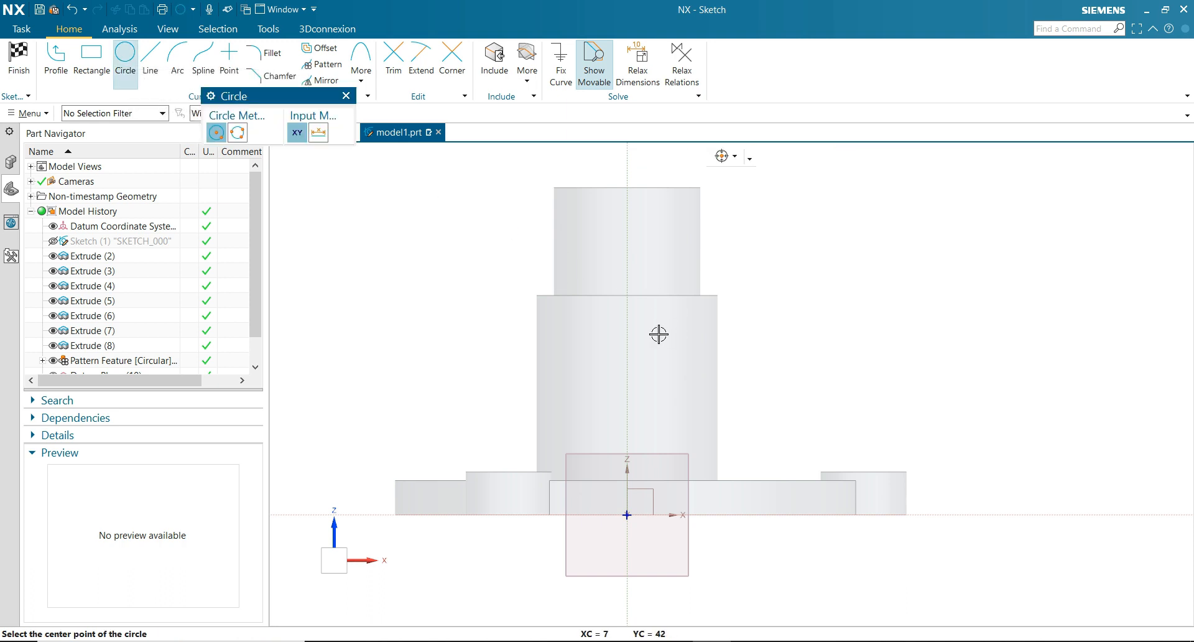
left_click(626, 333)
left_click(651, 332)
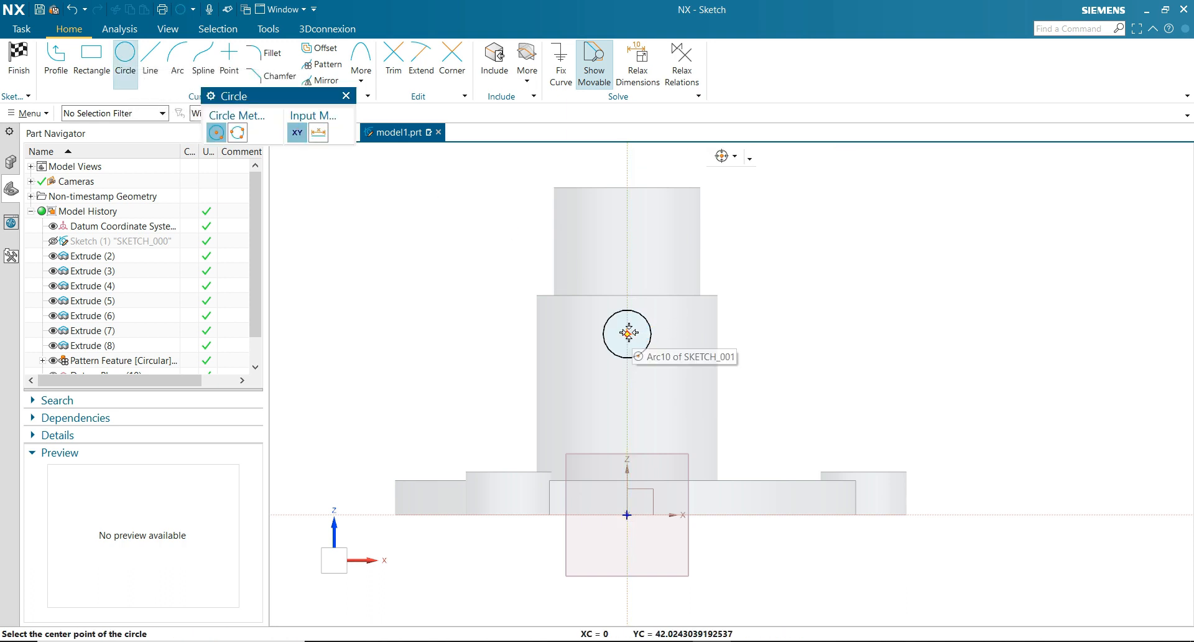
left_click(627, 333)
left_click(643, 284)
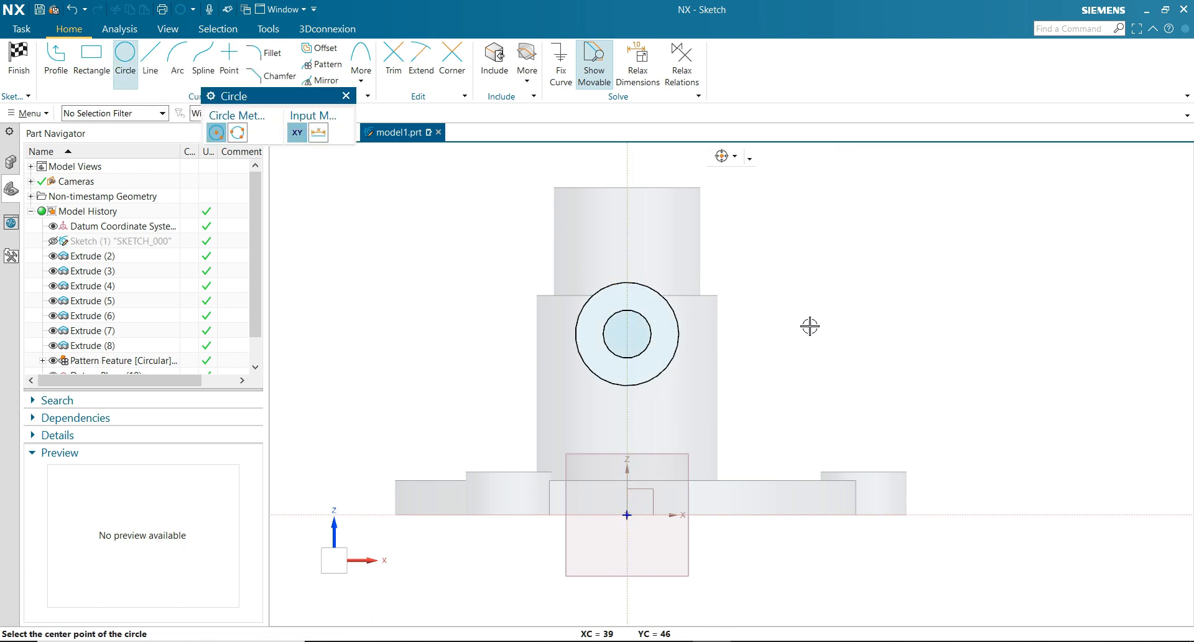
Draw two more concentric circles beside the tube on its +X side, the inner one about 19 mm in diameter
left_click(841, 313)
left_click(877, 254)
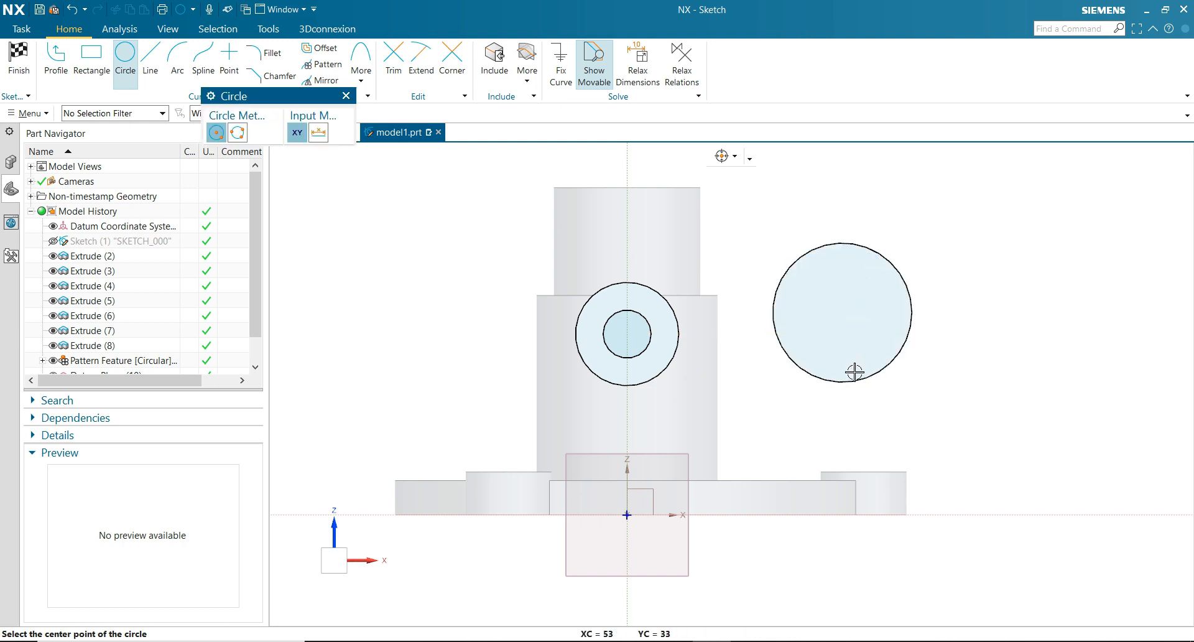
left_click(842, 313)
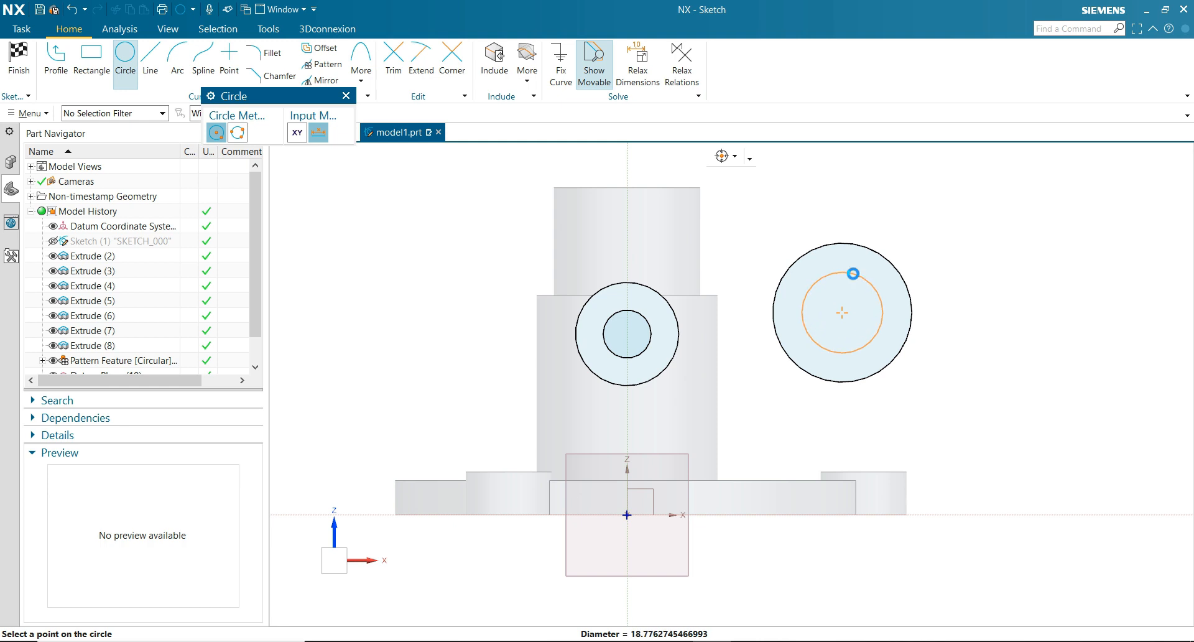
left_click(852, 274)
left_click(346, 96)
scroll(401, 277, "down", 1)
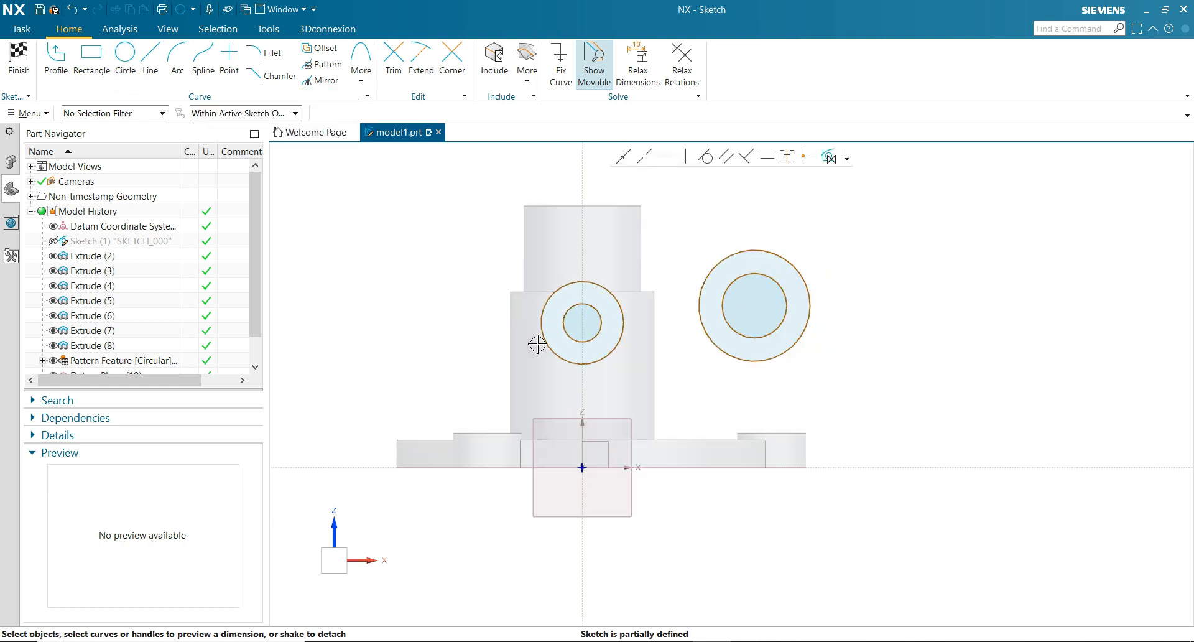
Dimension the inner circle on the tube axis with a diameter of 8 mm
left_click(563, 321)
left_click_drag(629, 302, 458, 306)
type("8")
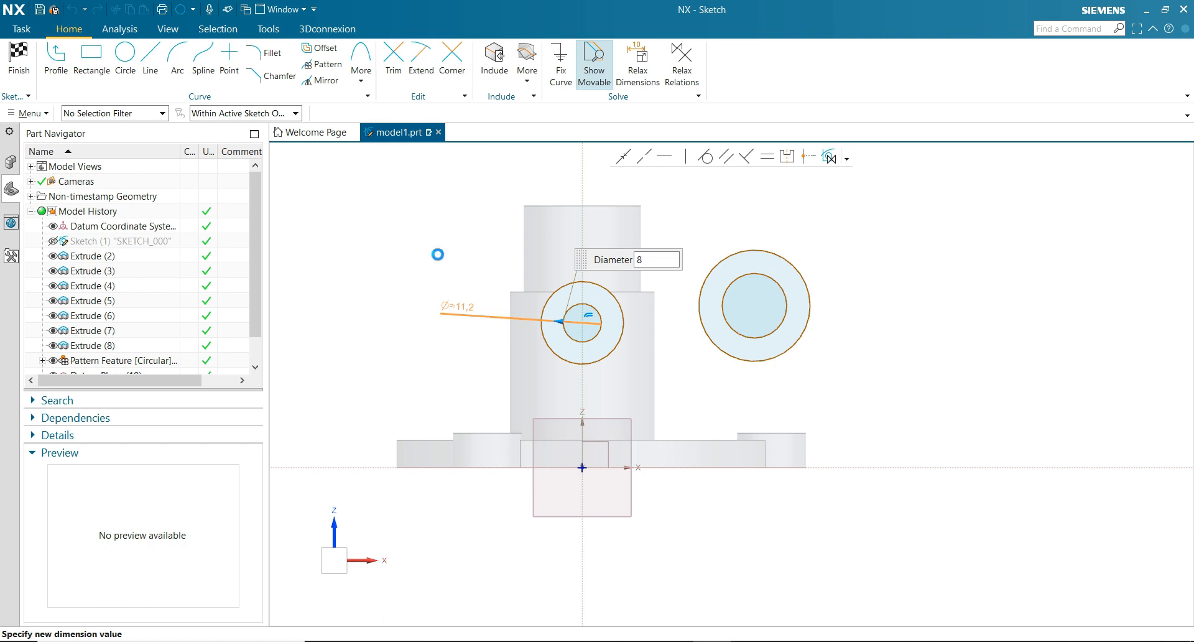
key("Return")
left_click(520, 351)
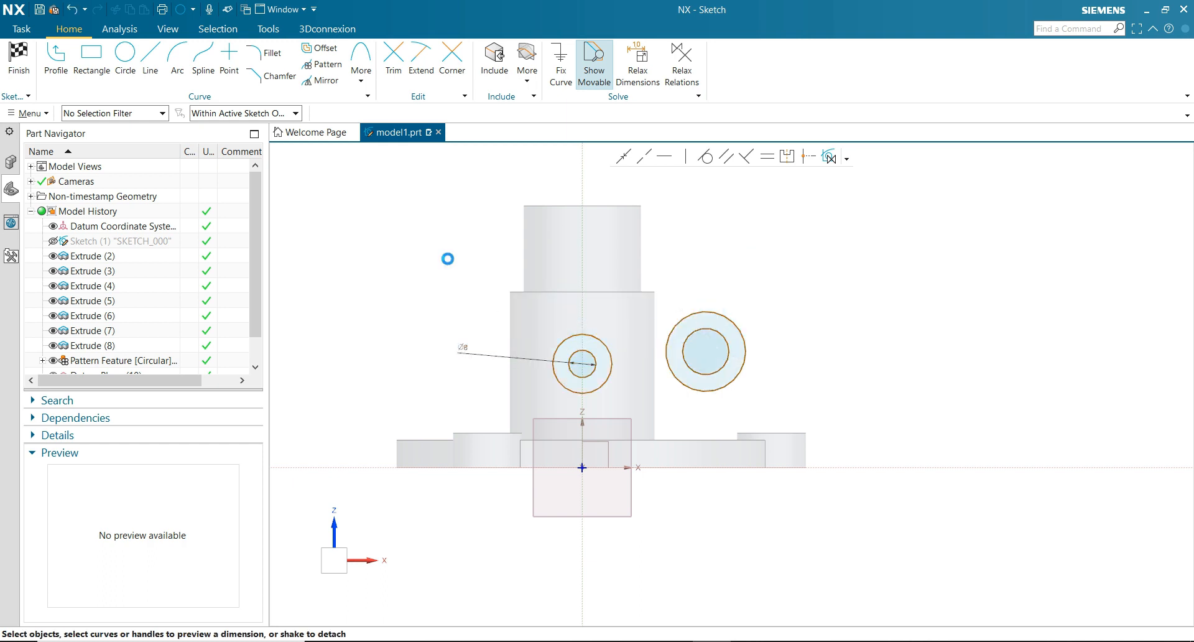
Dimension the outer circle on the tube axis with a diameter of 18 mm
scroll(561, 338, "up", 1)
left_click(574, 341)
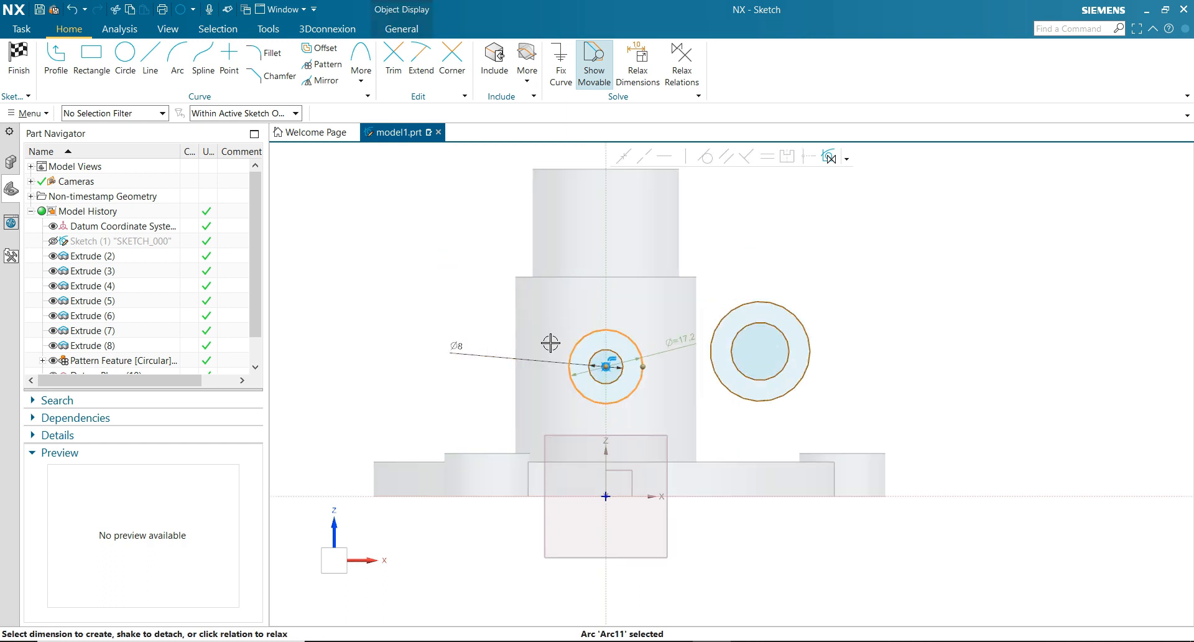
left_click_drag(684, 341, 456, 284)
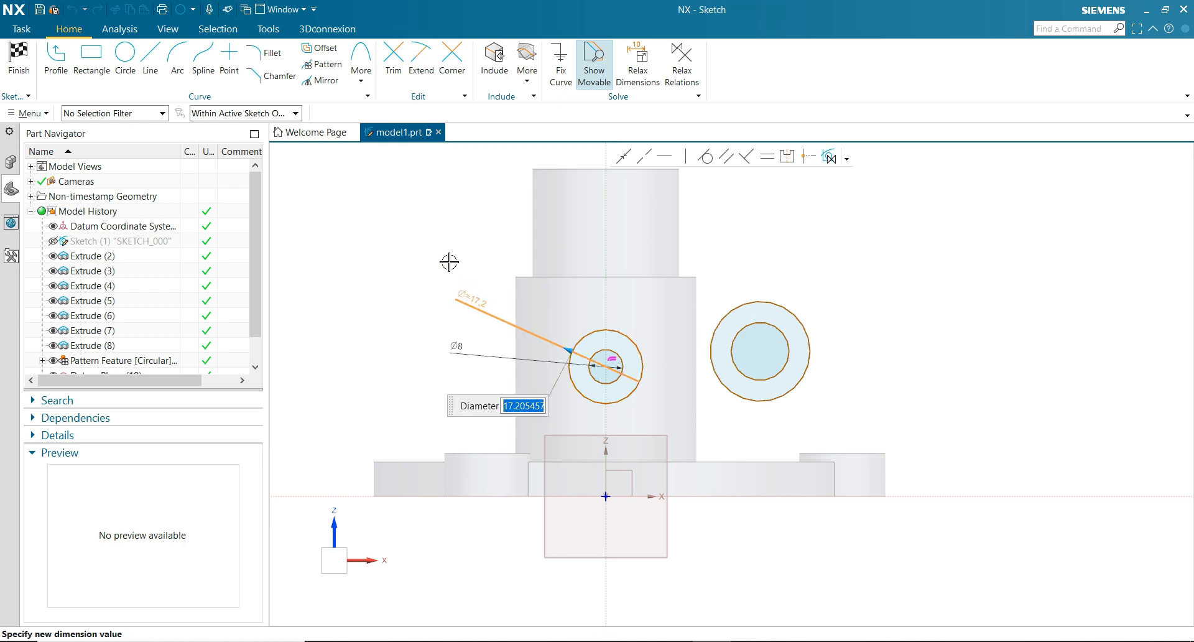
type("18")
key("Return")
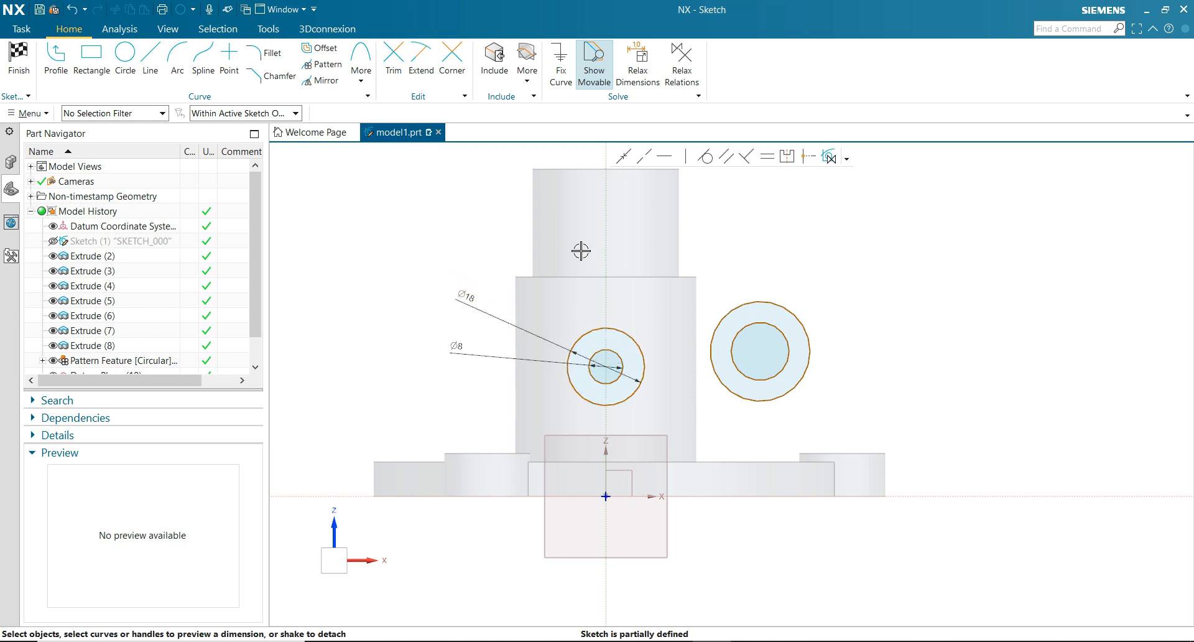
Dimension the inner circle of the pair beside the tube with a diameter of 19 mm
left_click(787, 331)
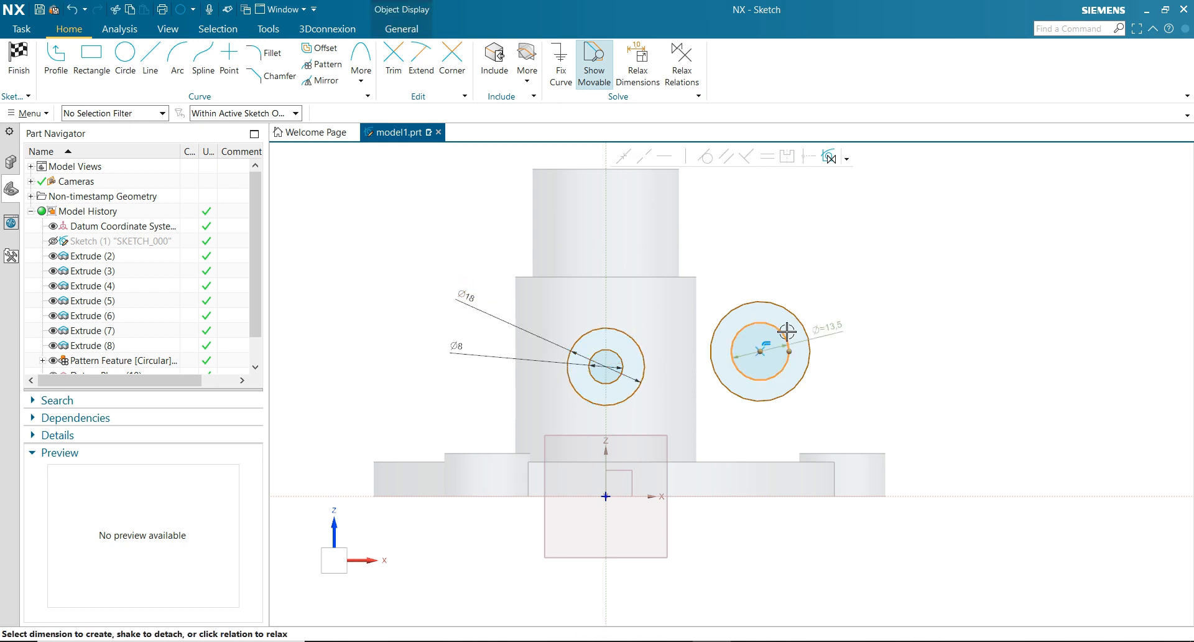
left_click(840, 327)
type("19")
key("Return")
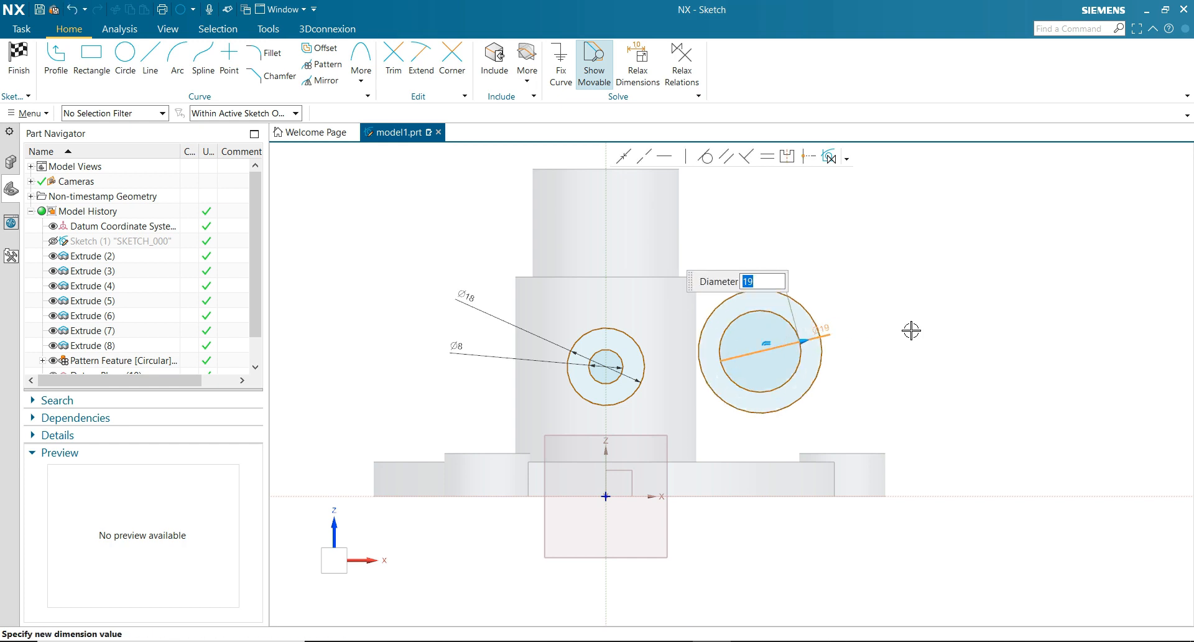
Dimension the outer circle of the pair beside the tube with a diameter of 32 mm
left_click(822, 372)
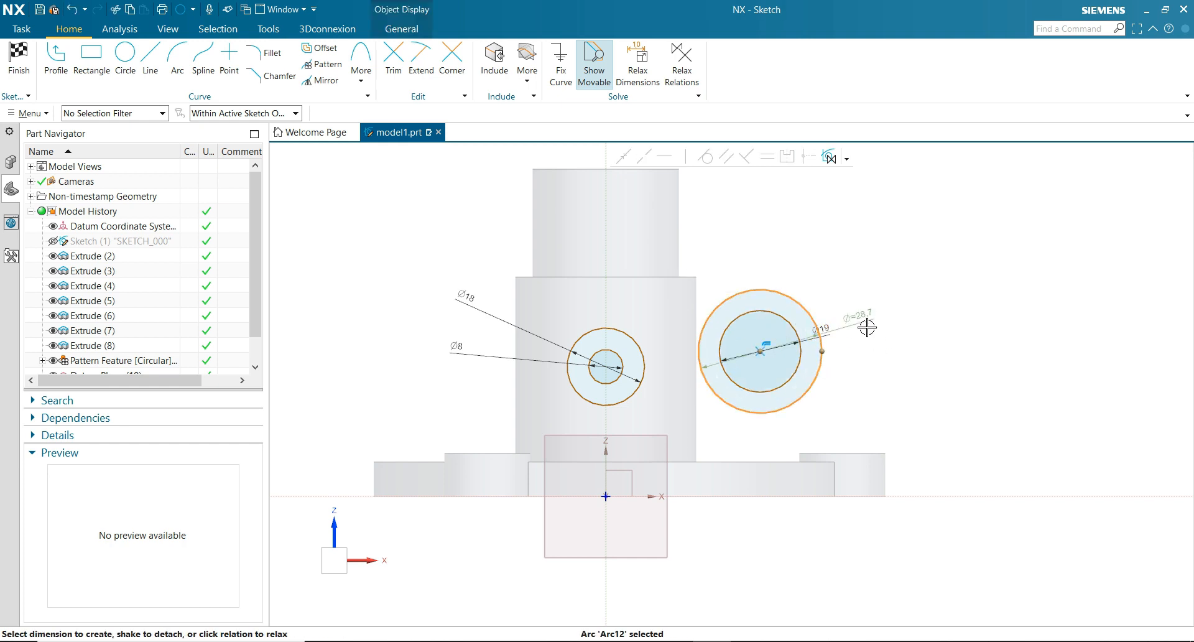
left_click(840, 274)
type("32")
key("Return")
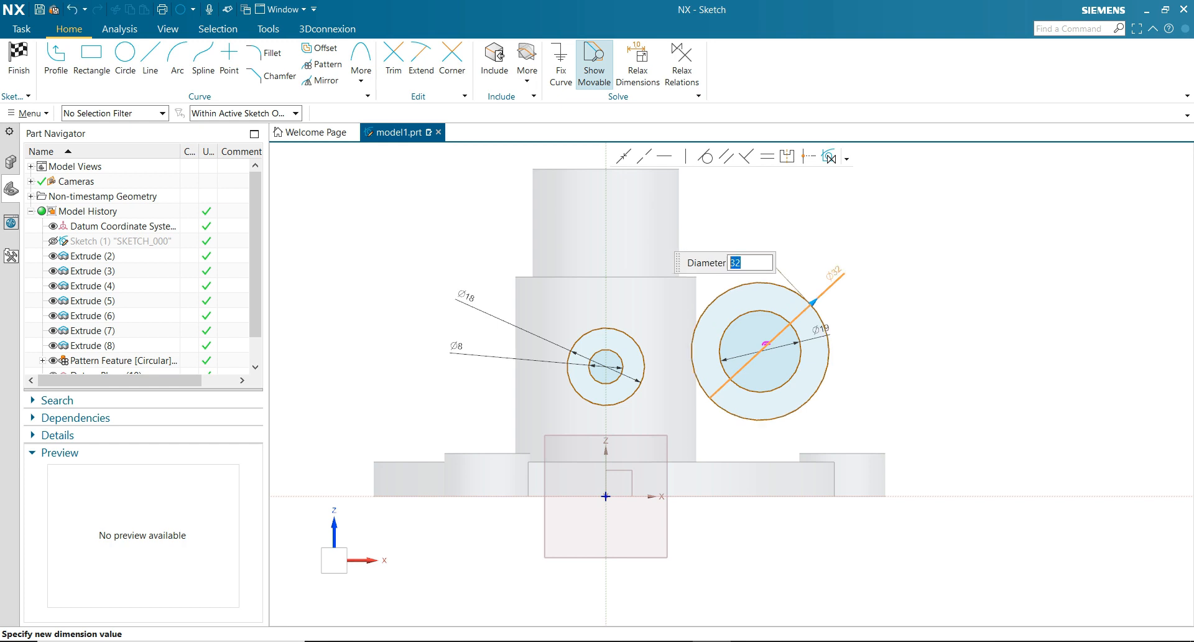
key("Escape")
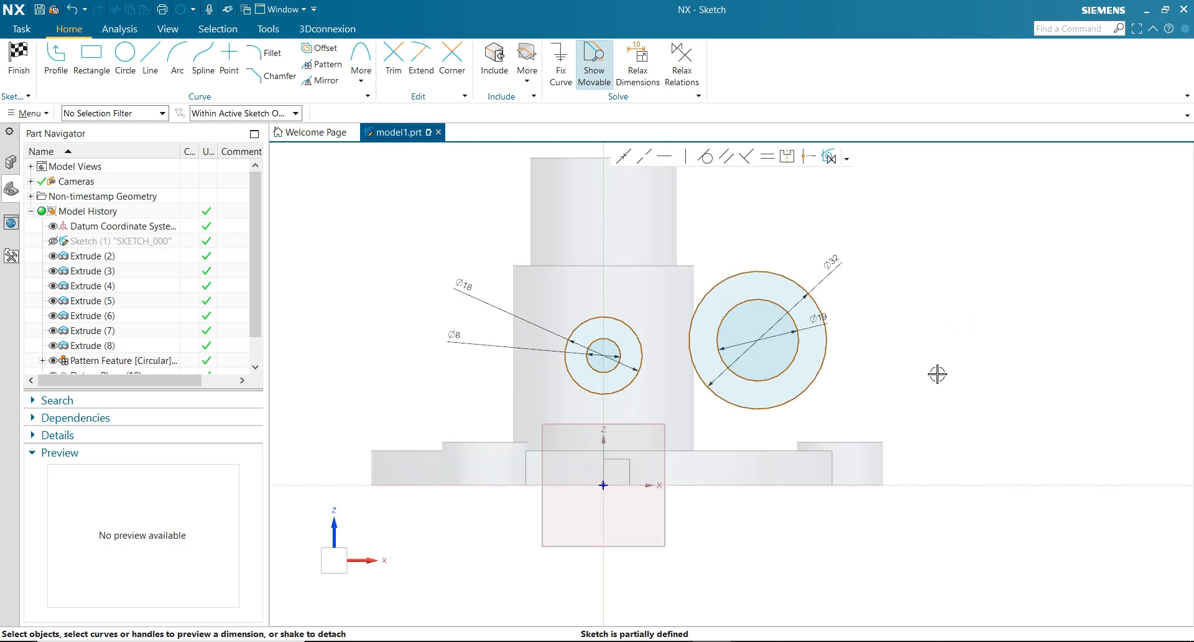
Place the centre of the circles on the tube axis 40 mm above the horizontal sketch axis with a distance dimension
left_click(603, 355)
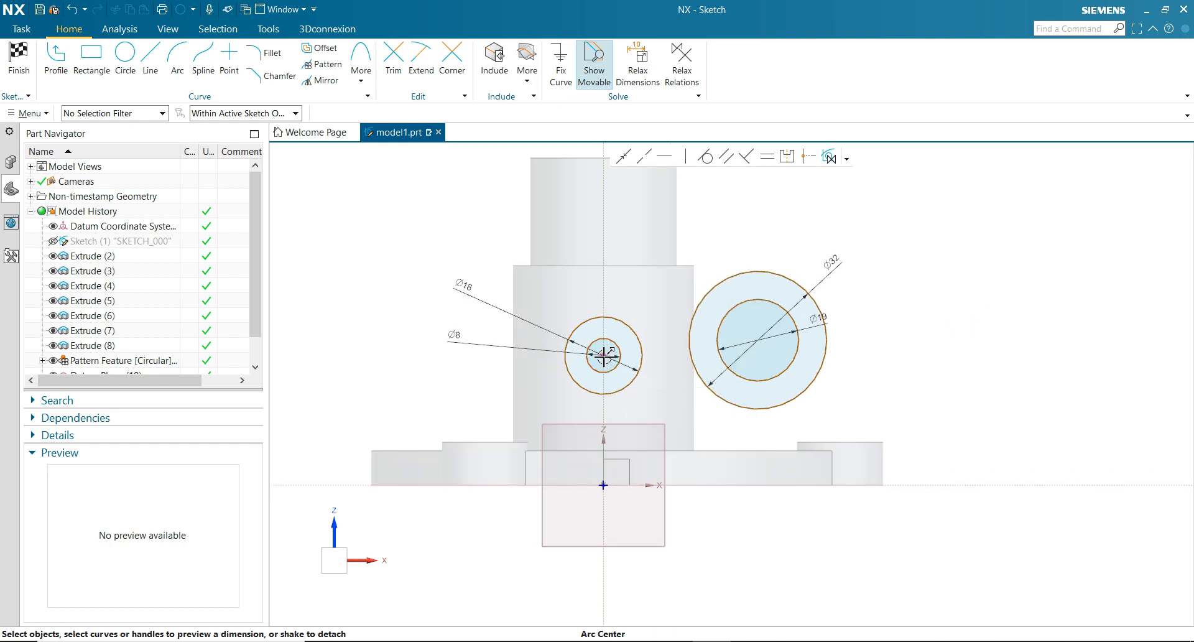
left_click(641, 475)
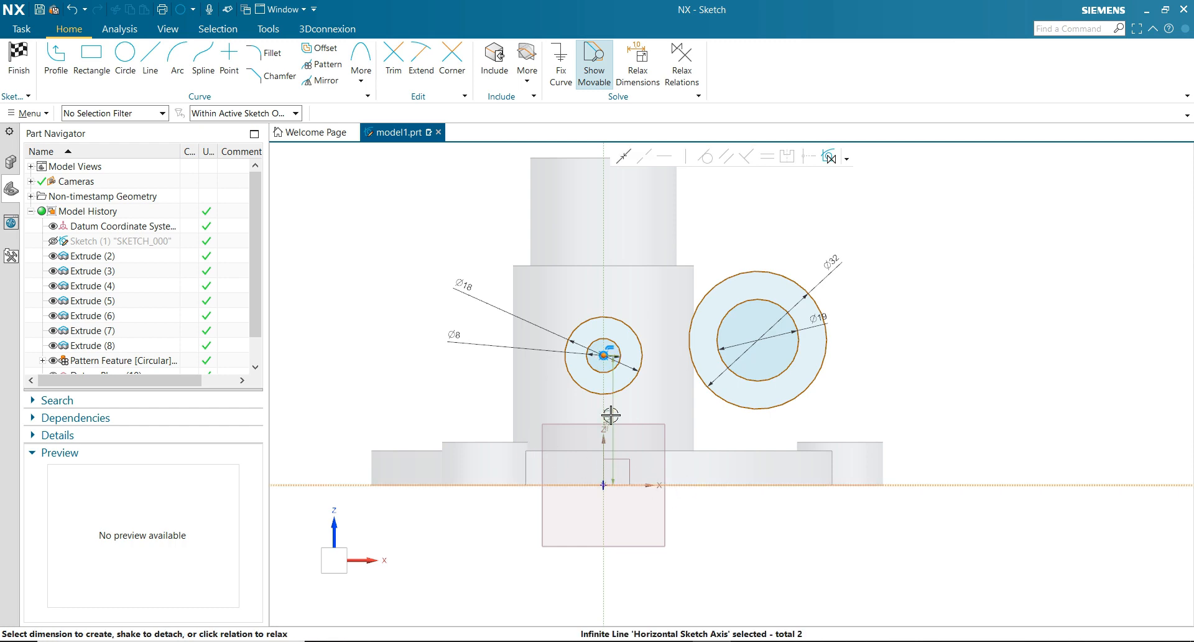
left_click(327, 420)
type("40")
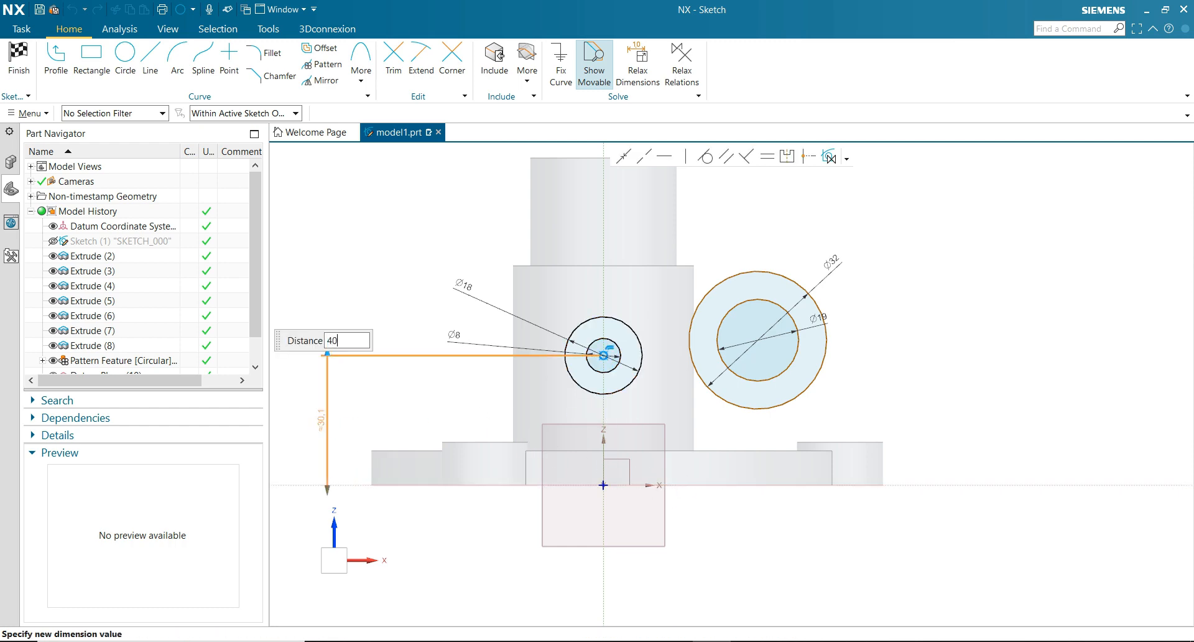
key("Return")
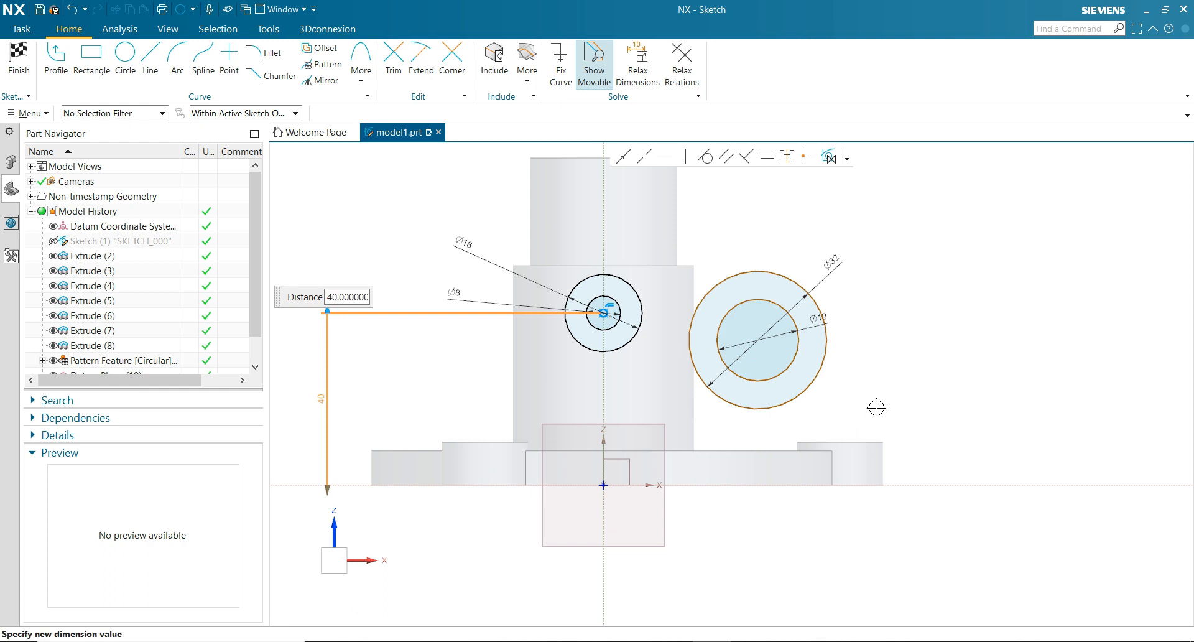
key("Return")
Dimension the height of the 32 mm circle's centre above the horizontal sketch axis as 28 mm
left_click(759, 341)
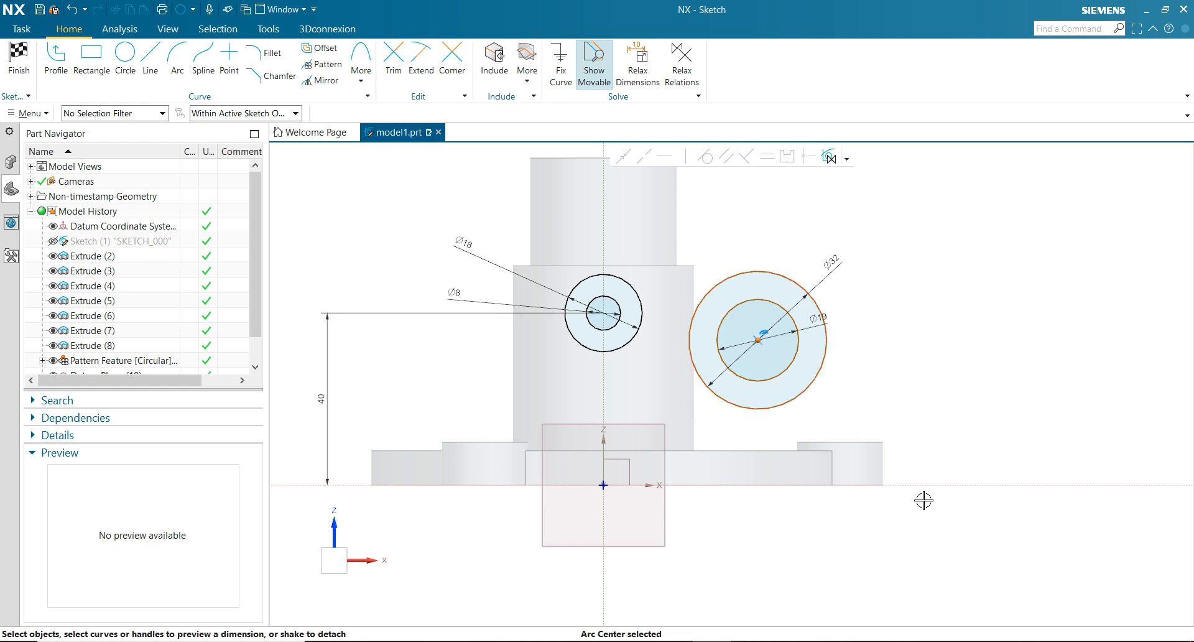
left_click(925, 485)
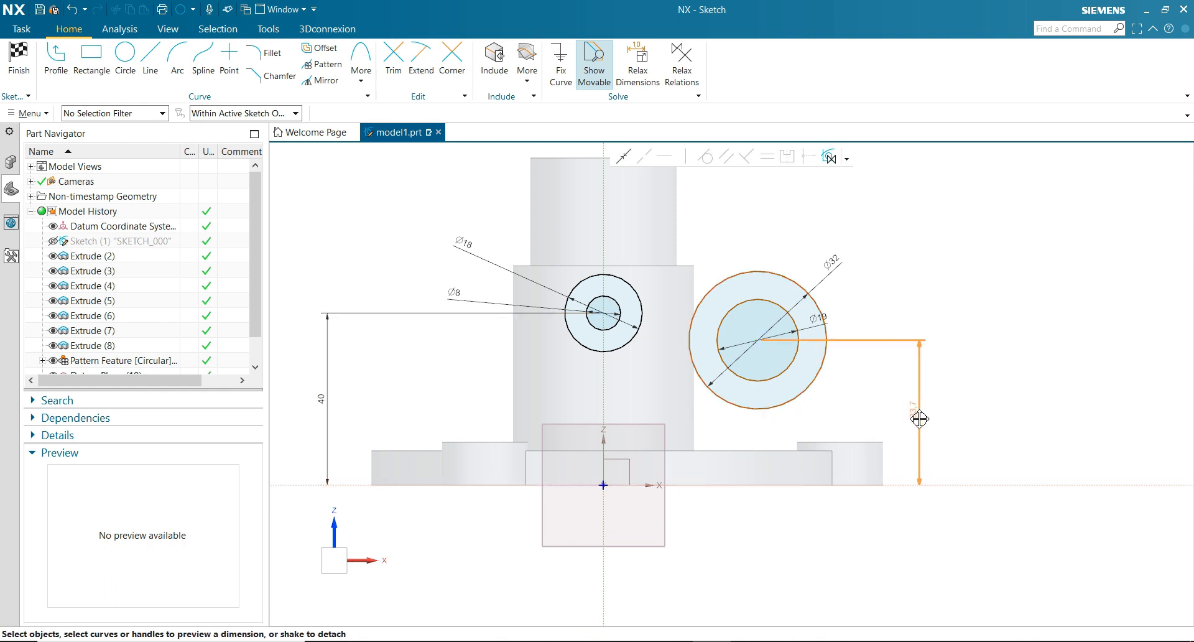
left_click(937, 420)
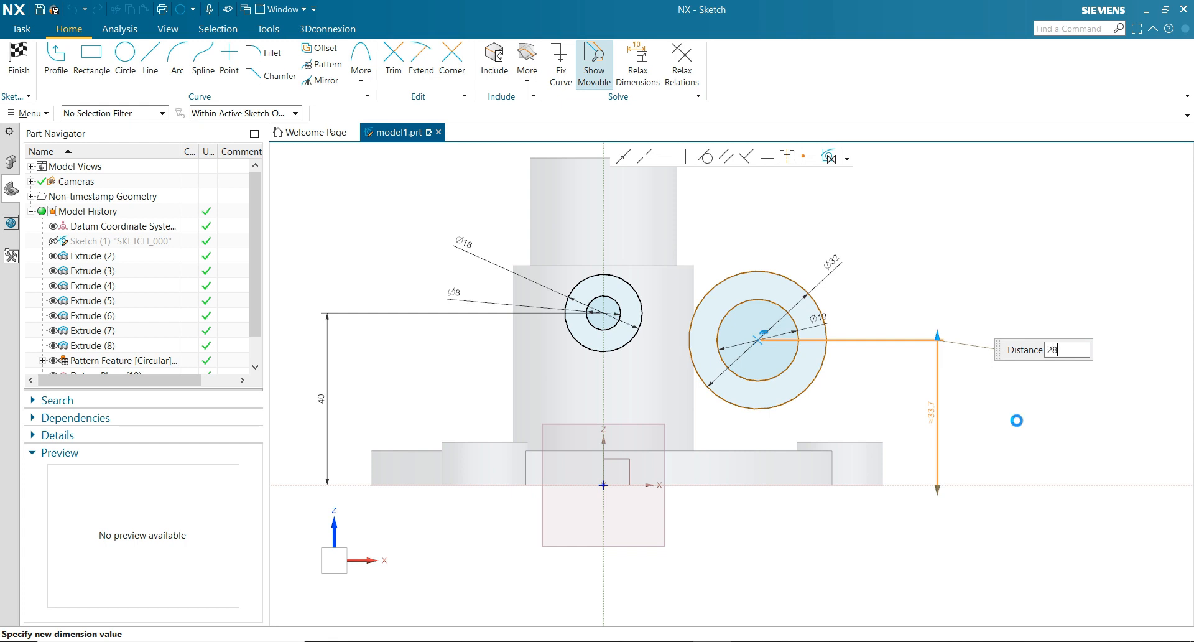
key("Return")
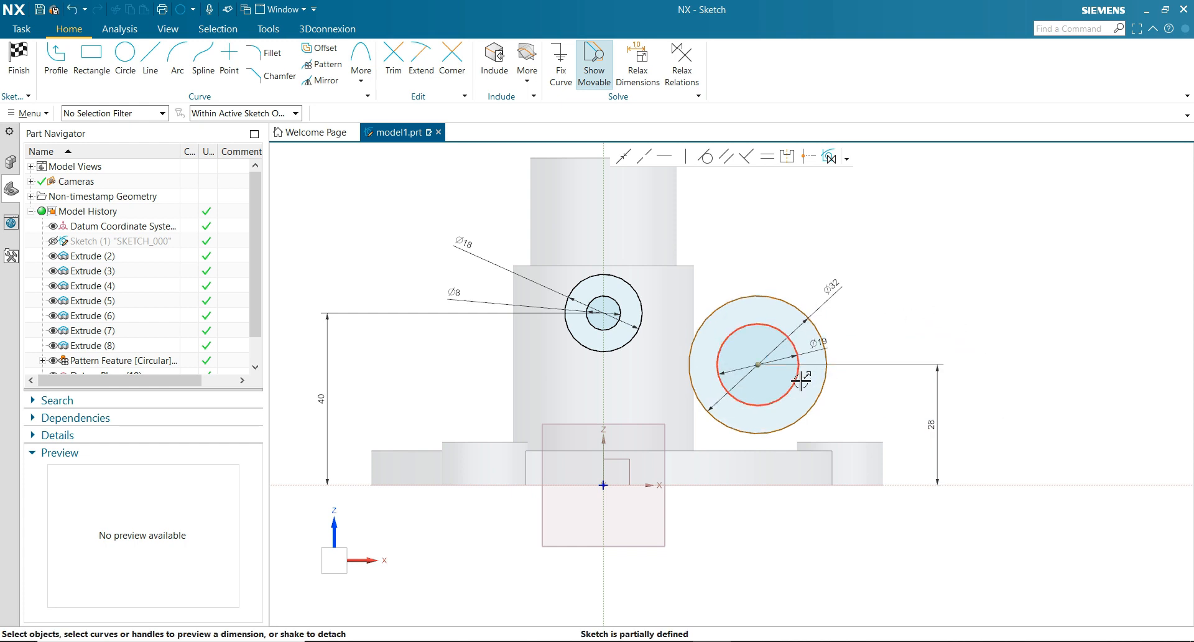
Dimension the horizontal distance from the vertical sketch axis to the 32 mm circle's centre as 25 mm
left_click(760, 365)
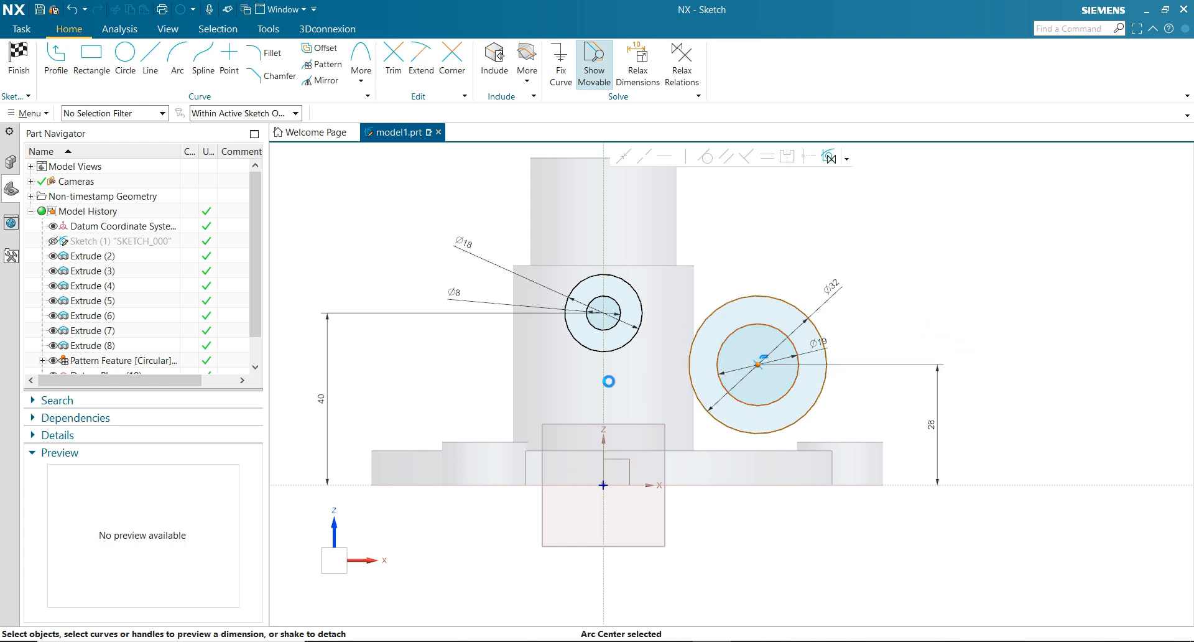
left_click(607, 381)
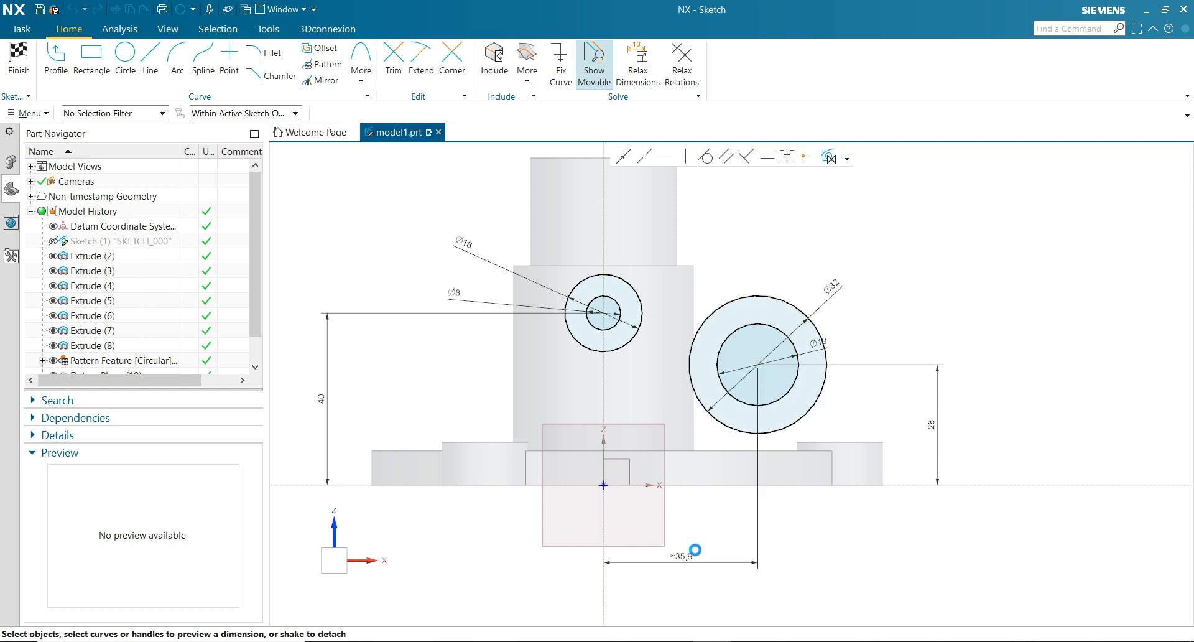
left_click(688, 560)
type("25")
key("Return")
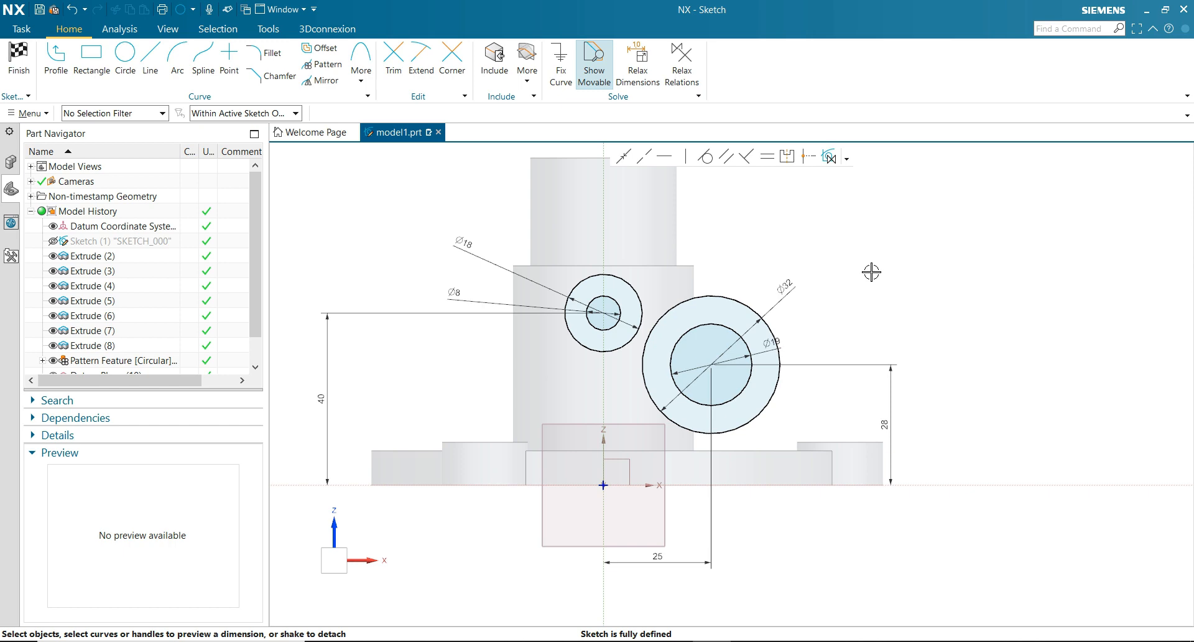
Finish the sketch of the side features and return to modeling
scroll(872, 271, "down", 1)
mouse_move(869, 269)
middle_mouse_down()
mouse_move(848, 263)
mouse_move(850, 301)
mouse_move(801, 292)
middle_mouse_up()
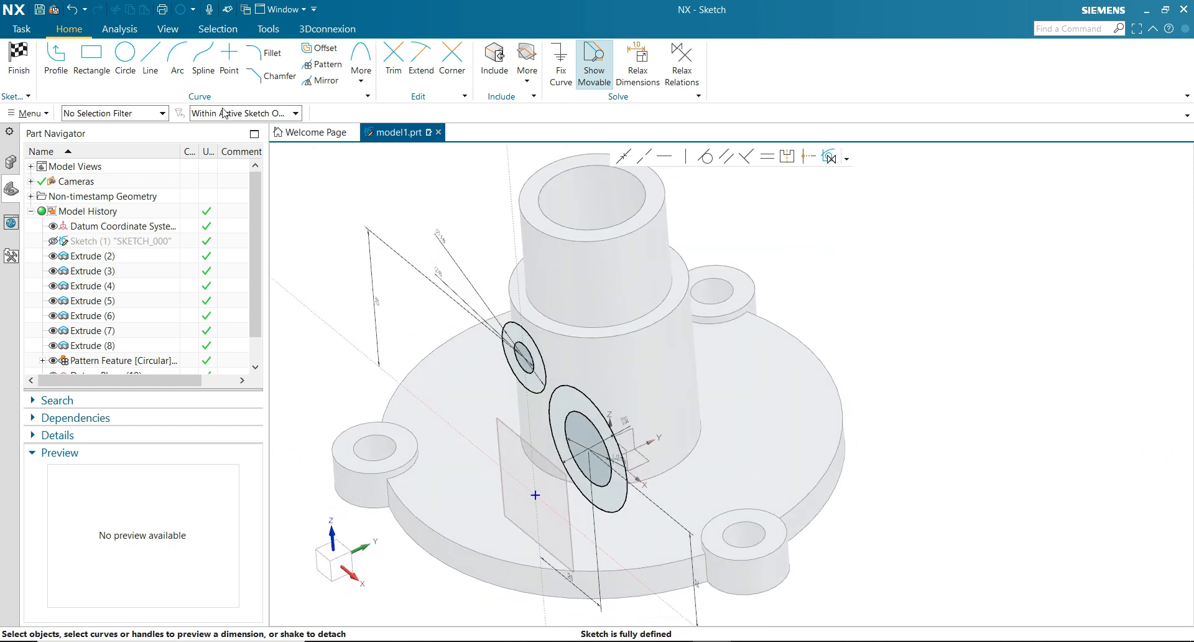
left_click(18, 59)
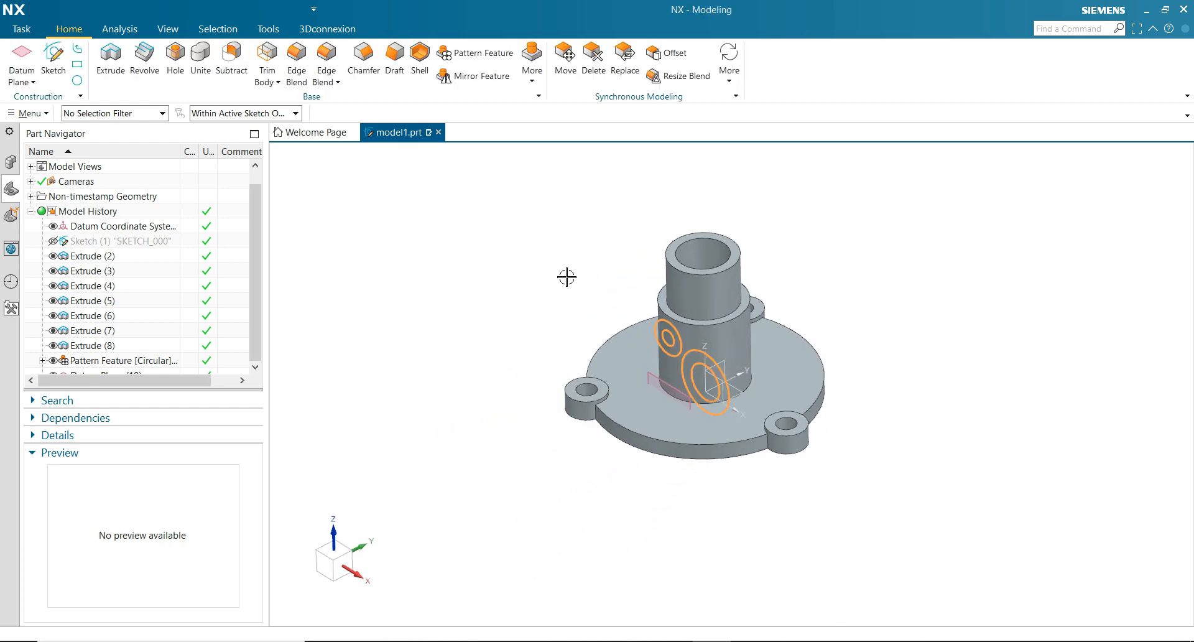
Hide the offset datum plane that carries the side sketch
scroll(597, 309, "up", 1)
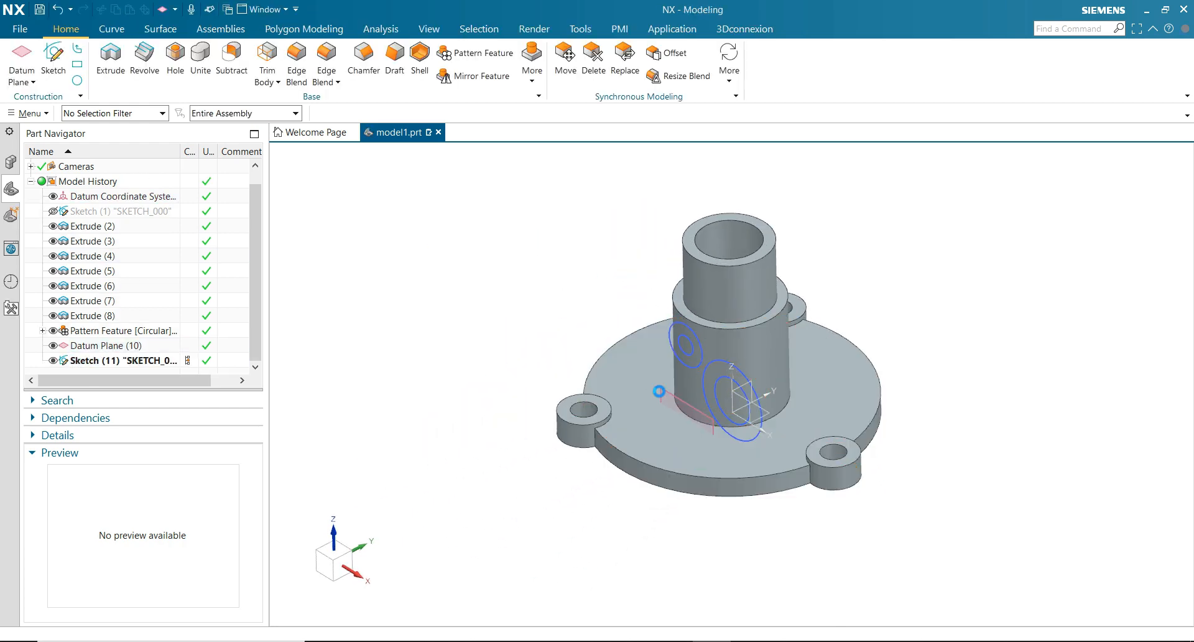
left_click(659, 391)
left_click(721, 371)
scroll(913, 318, "up", 2)
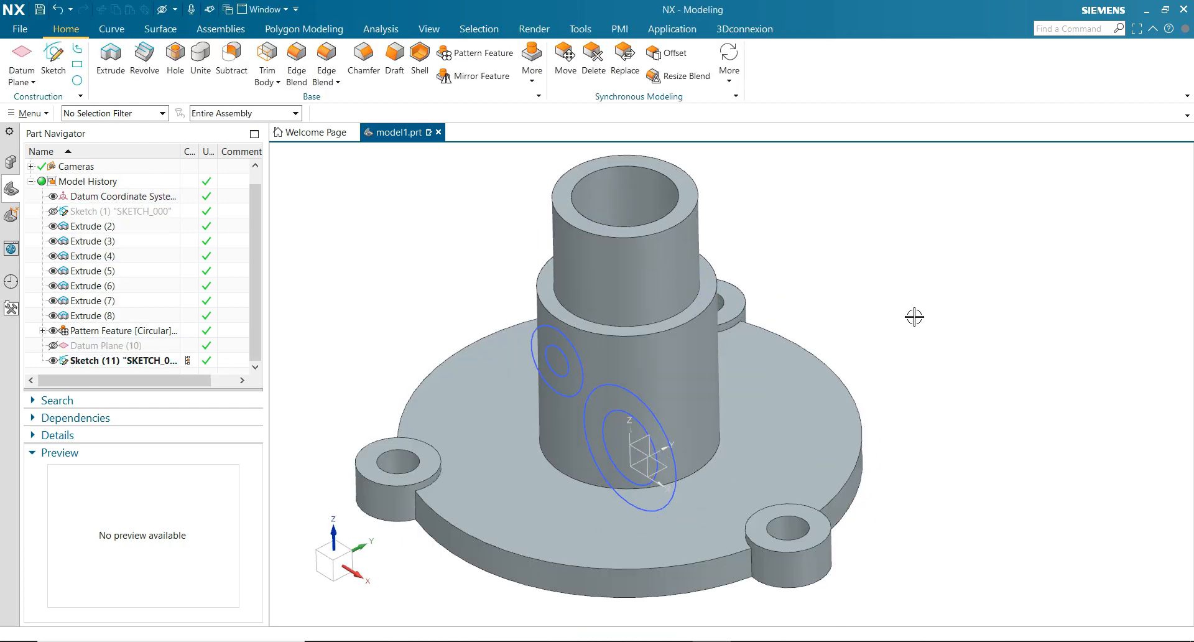
Extrude the 18 mm circle in the reversed direction toward the tube, ending Until Next and united with the body
left_click(110, 57)
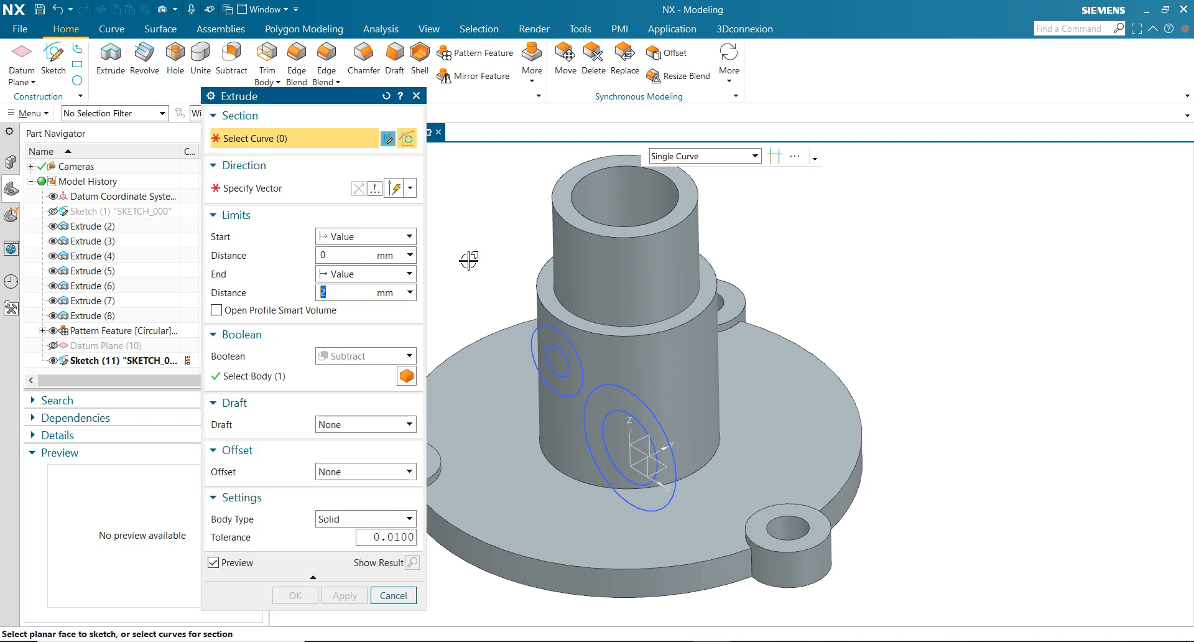
left_click(534, 327)
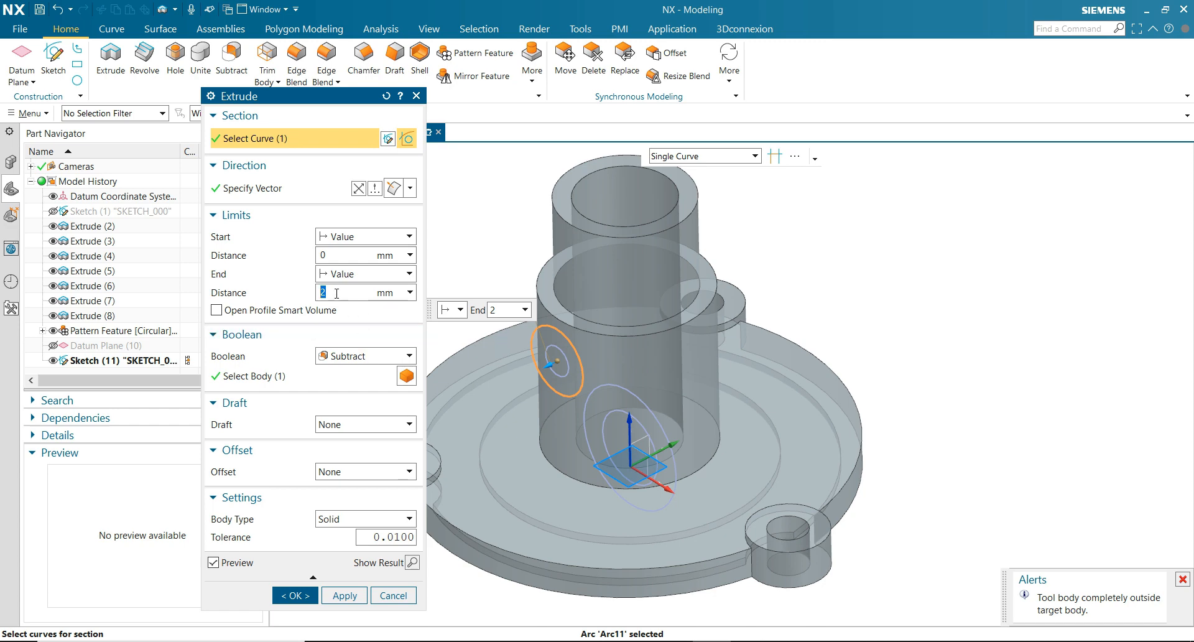
left_click(359, 188)
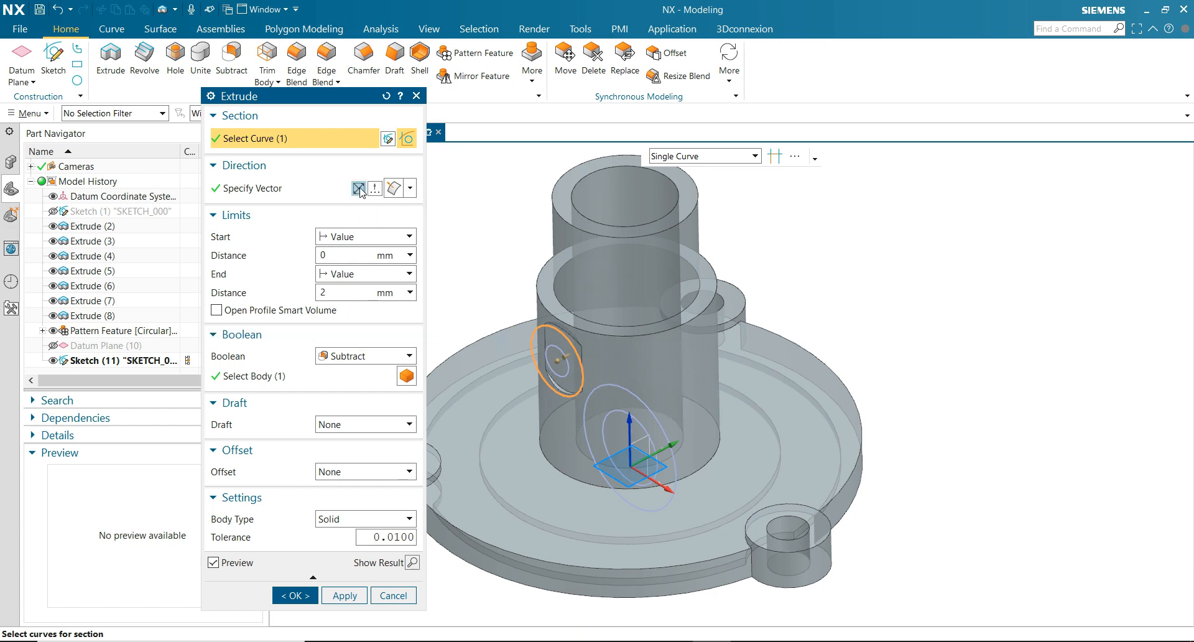
left_click(348, 356)
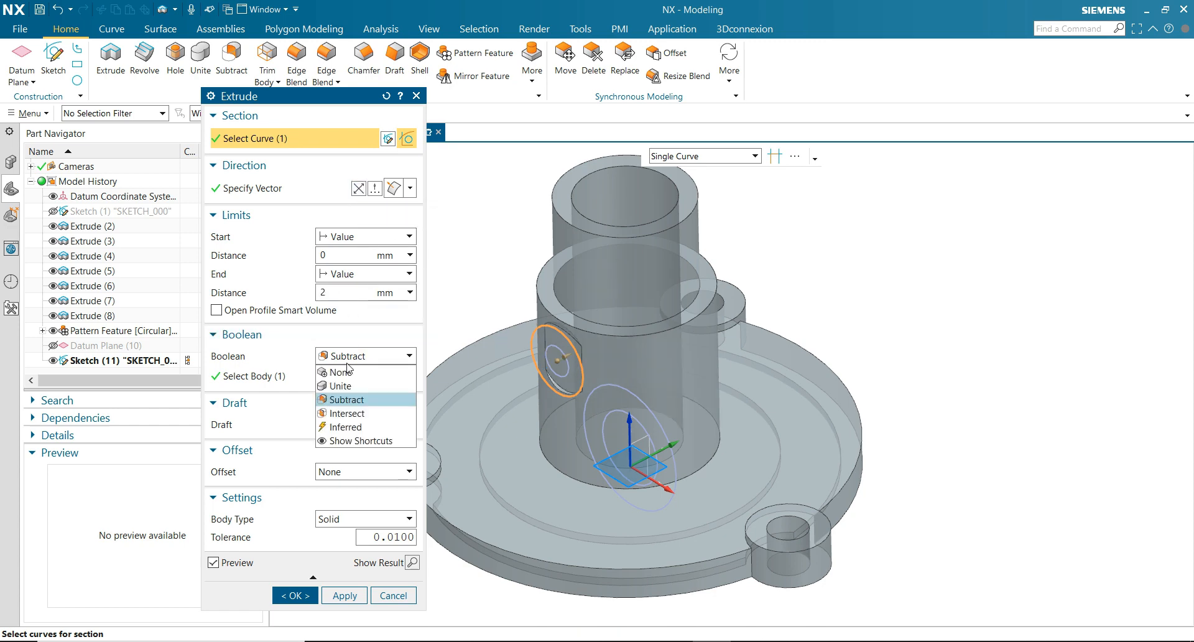
left_click(339, 387)
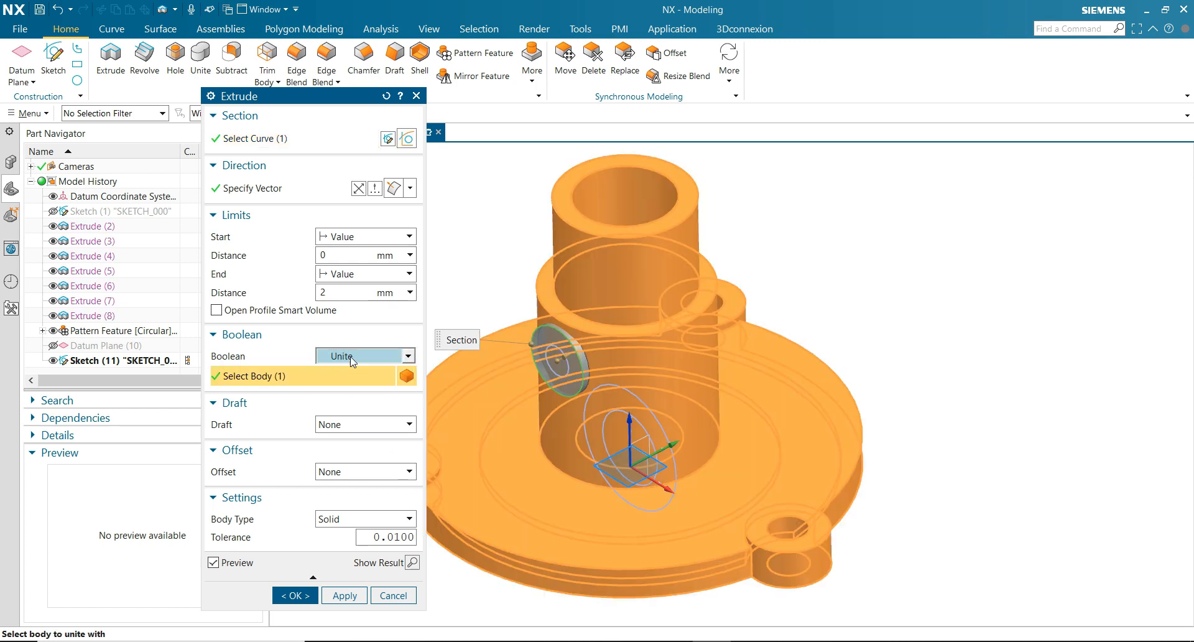
left_click(343, 274)
left_click(378, 331)
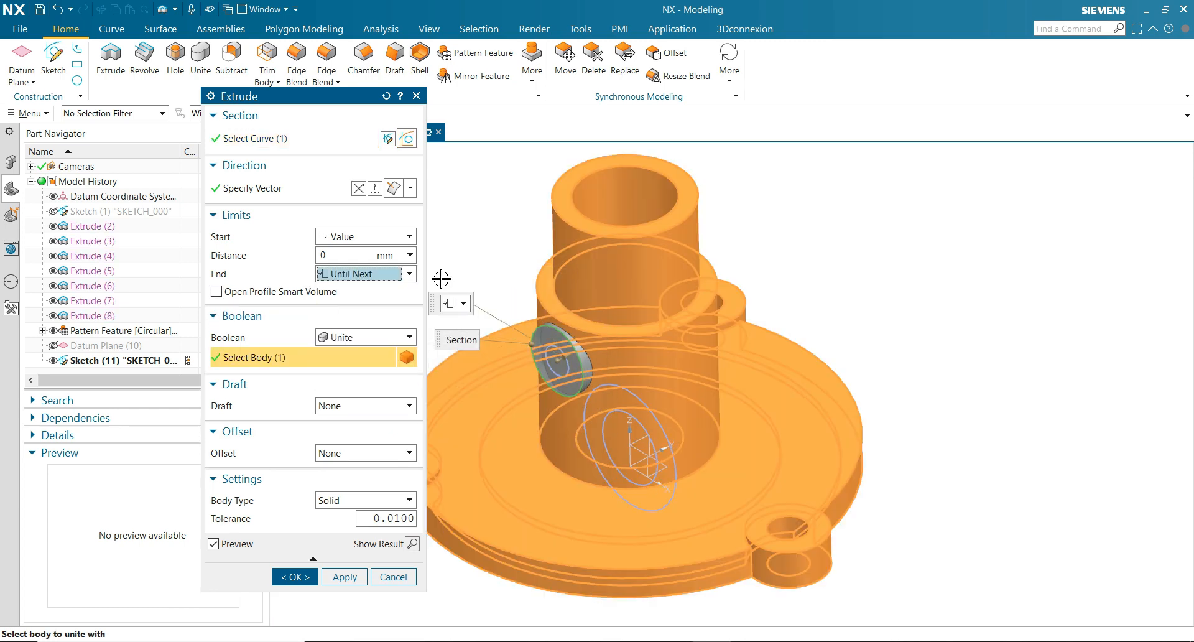
left_click(345, 576)
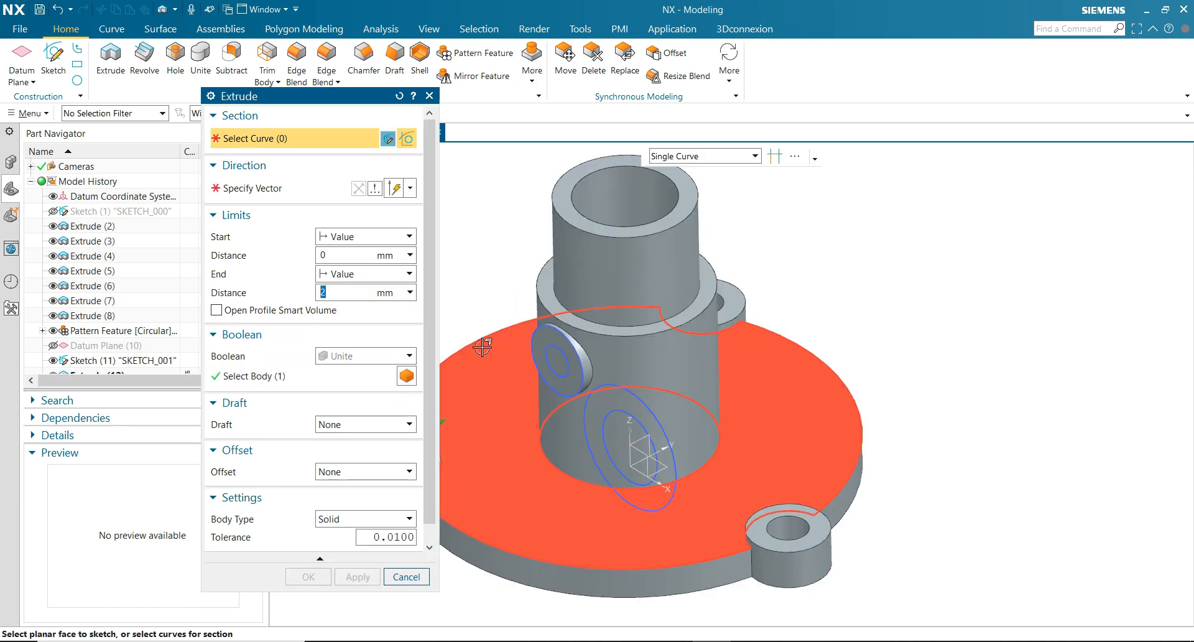
Cut the 8 mm circle through the boss with a reversed, subtracting extrude that ends Until Selected at the tube's inner bore face
scroll(479, 333, "up", 3)
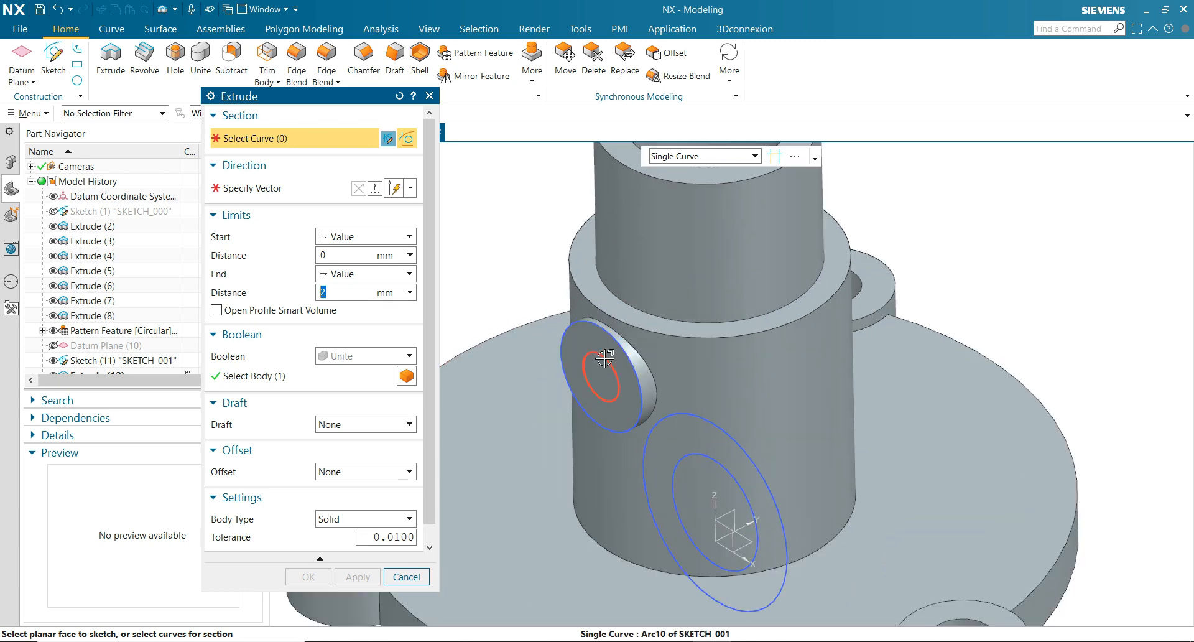
left_click(614, 362)
left_click(348, 356)
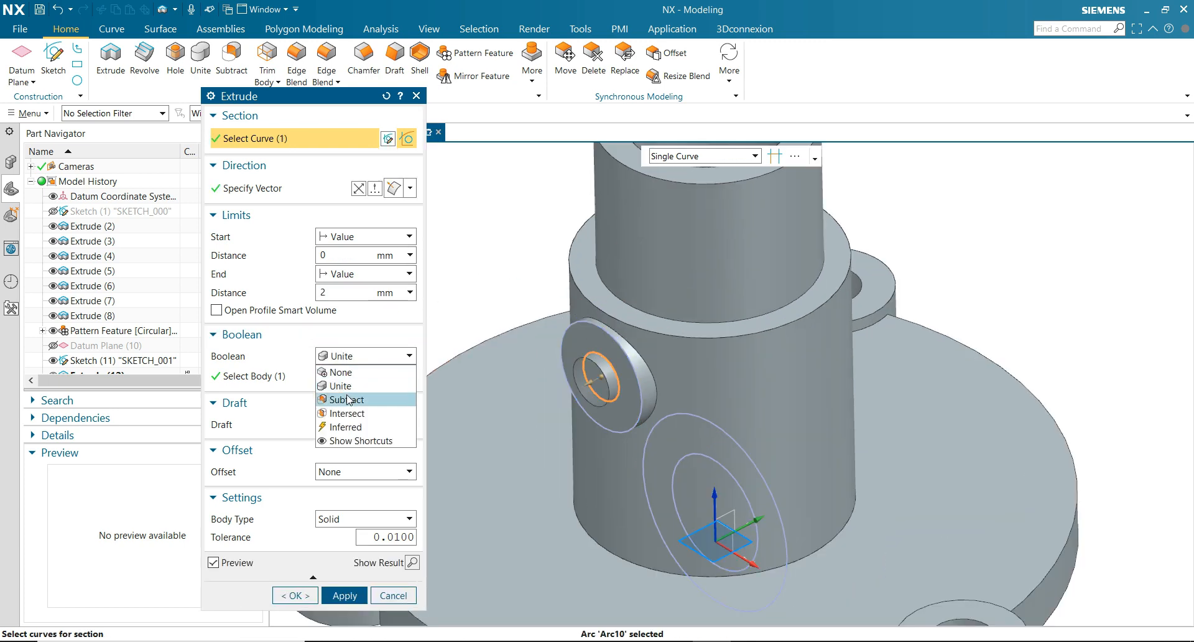
left_click(349, 401)
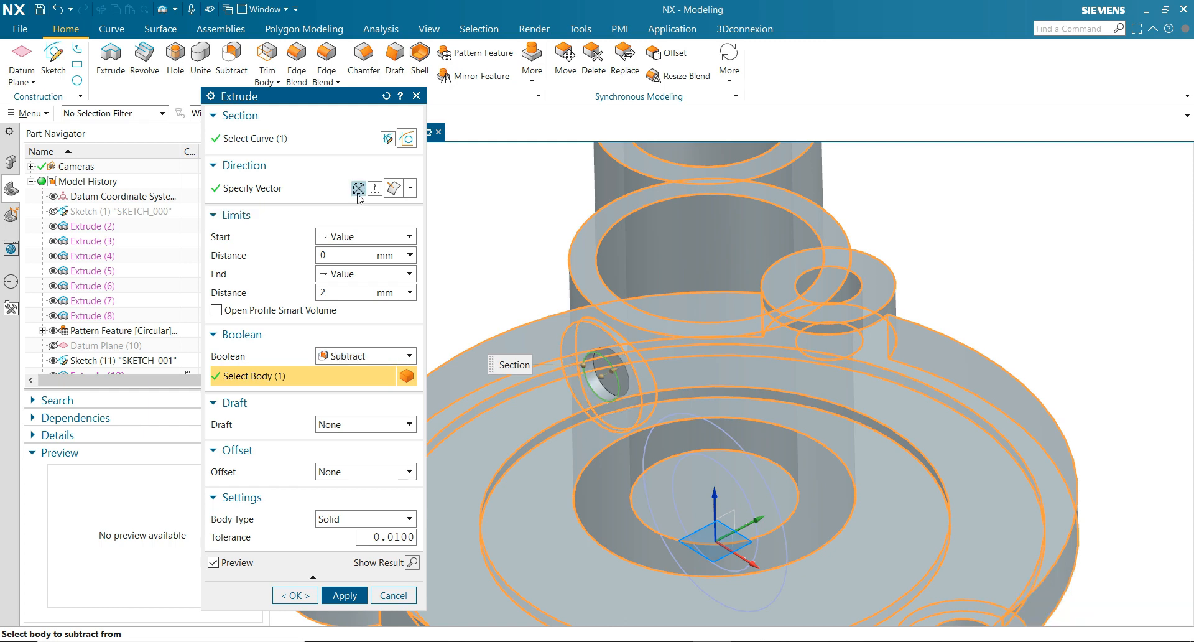
left_click(365, 279)
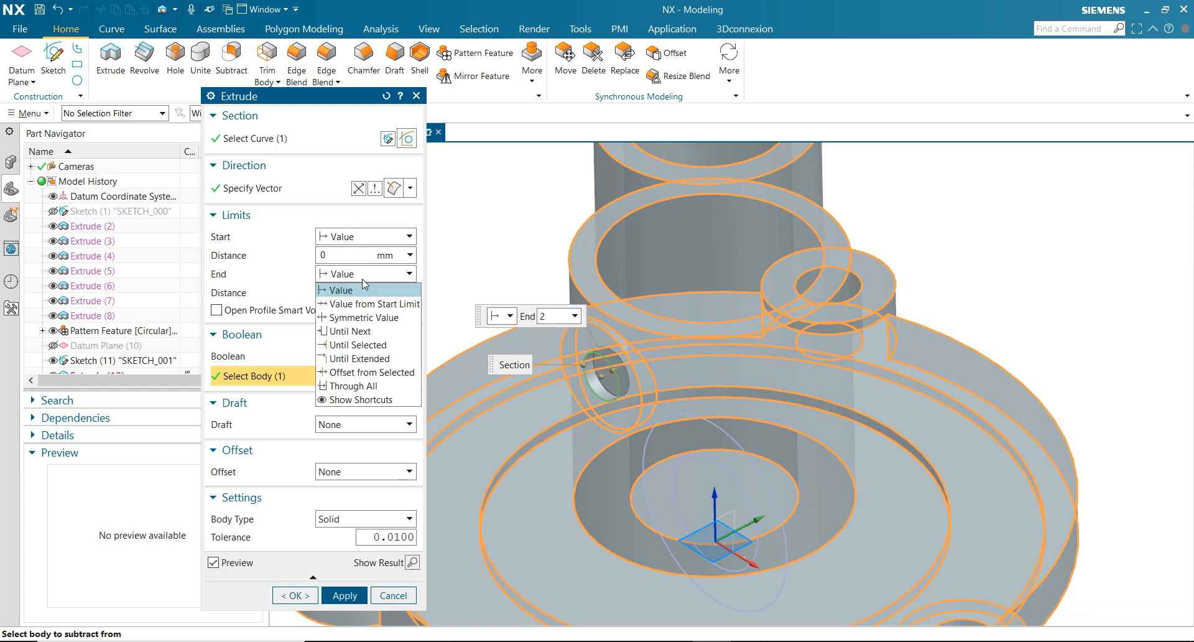
left_click(358, 344)
scroll(564, 456, "down", 1)
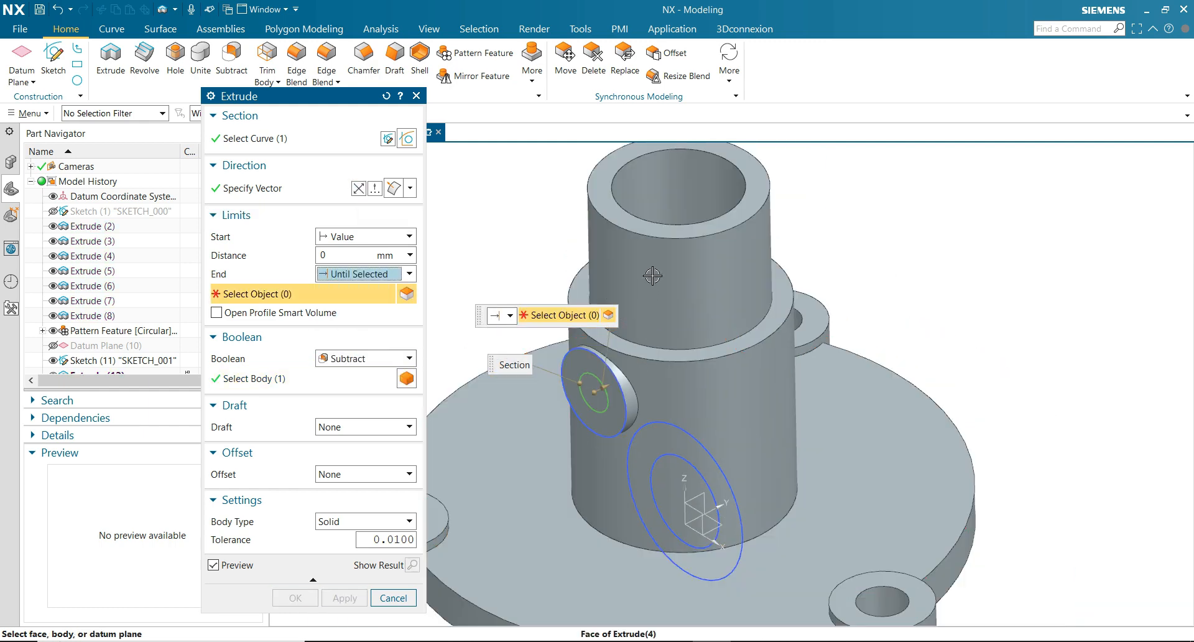
left_click(657, 200)
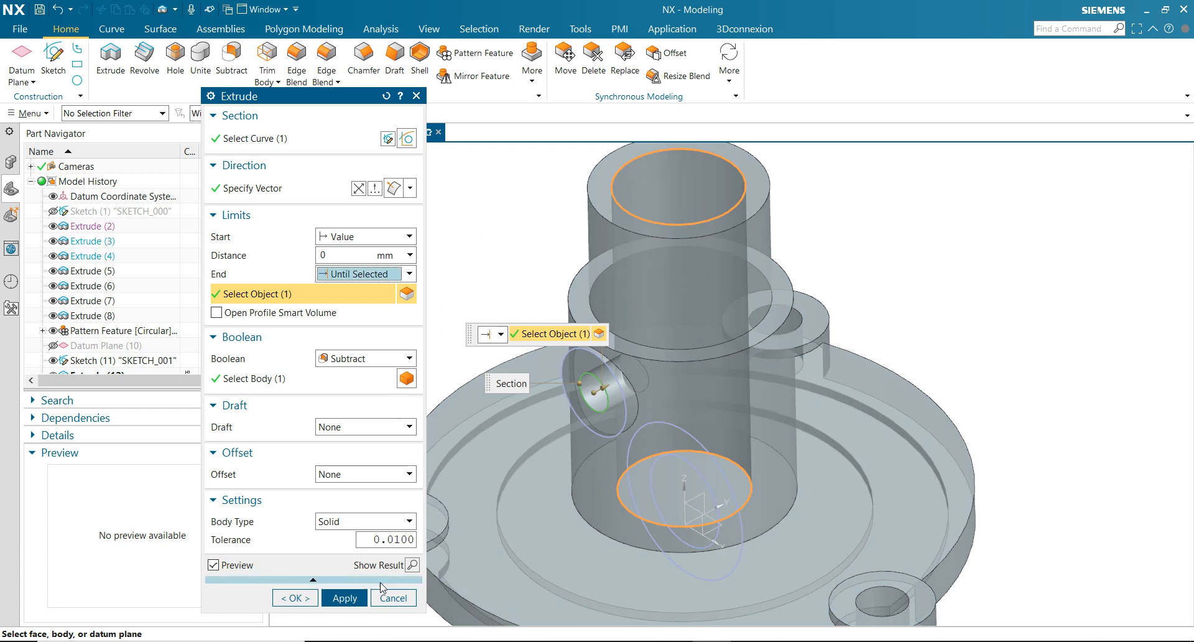
left_click(345, 598)
Extrude the larger lower circle of the side sketch 44 mm in the reversed direction and unite it with the body
scroll(542, 251, "down", 1)
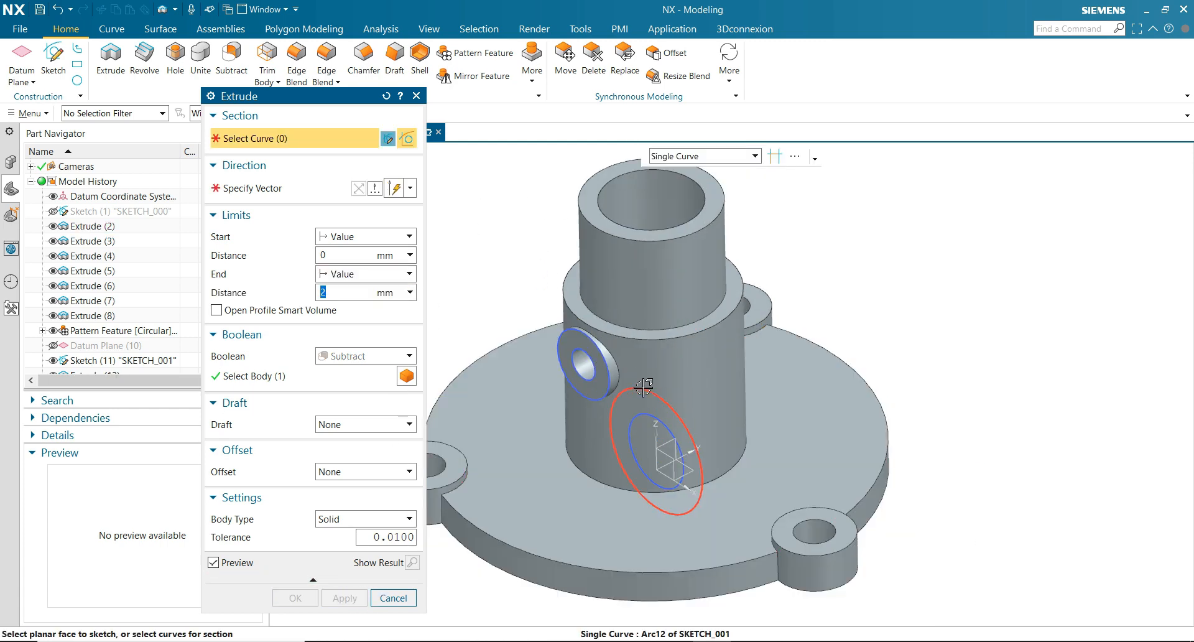
left_click(617, 416)
left_click(340, 354)
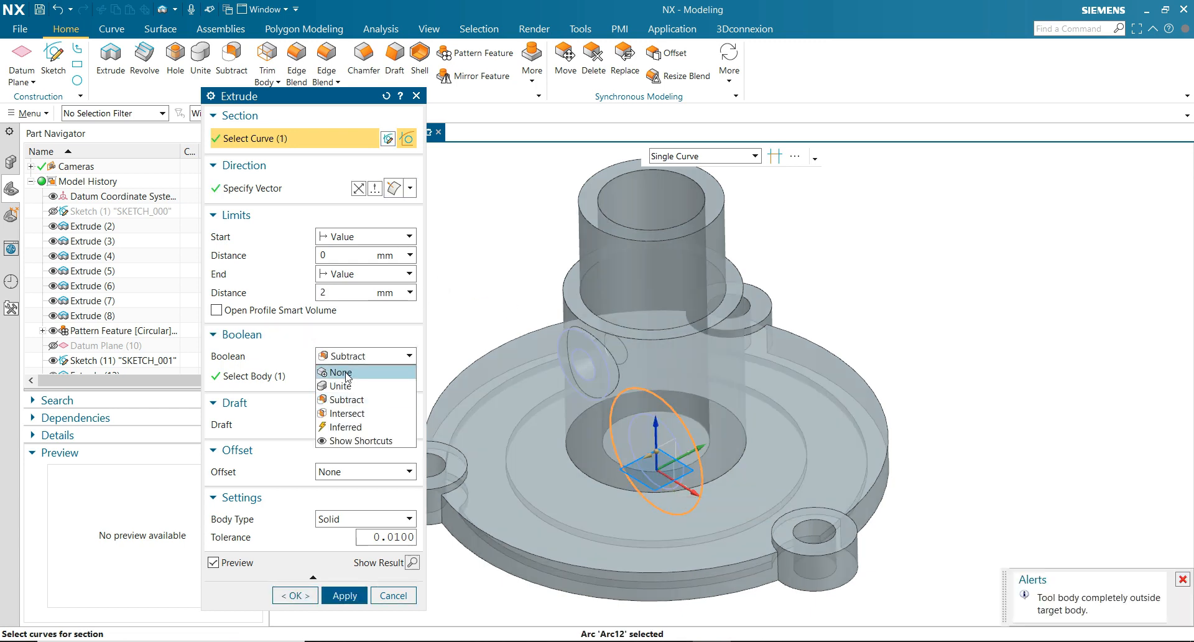
left_click(338, 385)
left_click(342, 291)
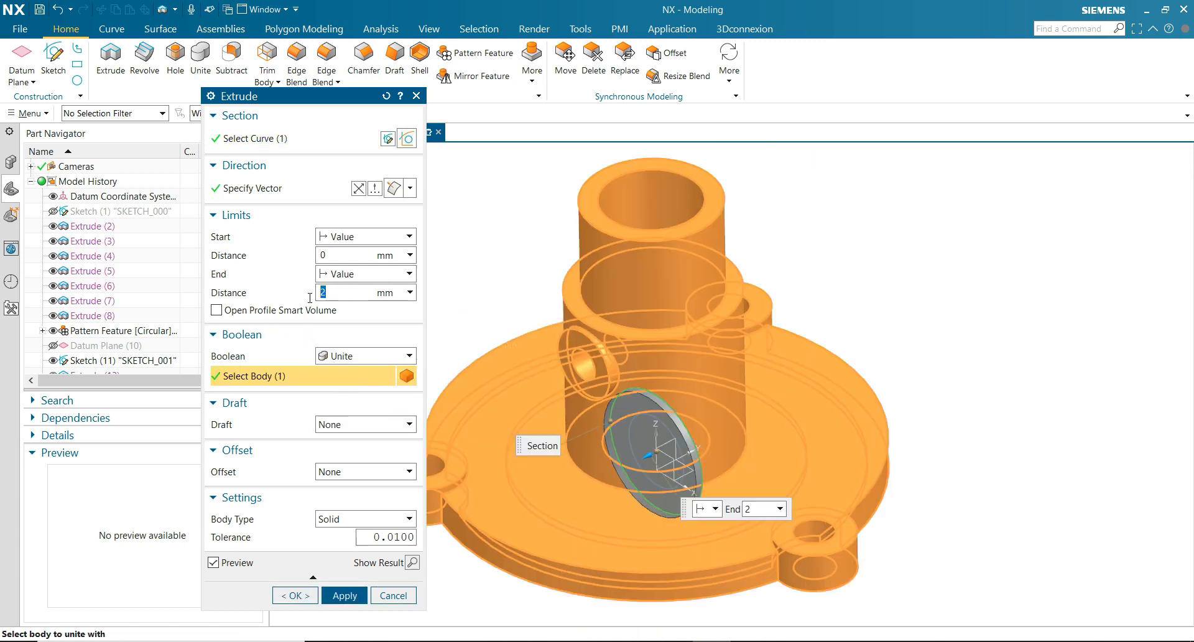
type("44")
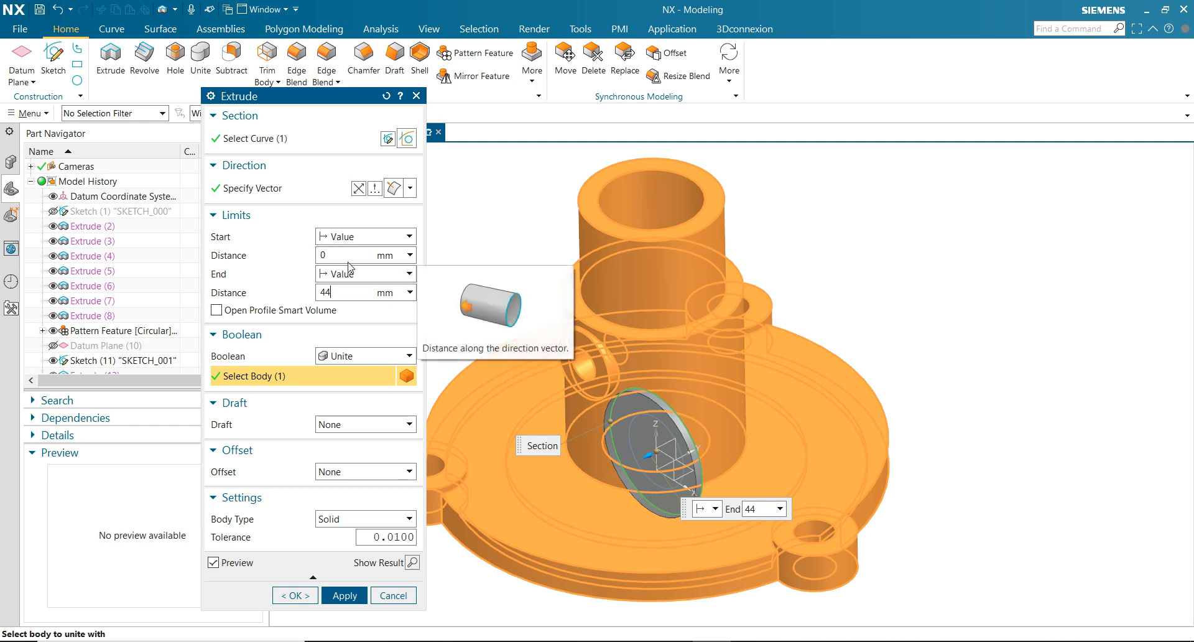
left_click(349, 254)
left_click(358, 190)
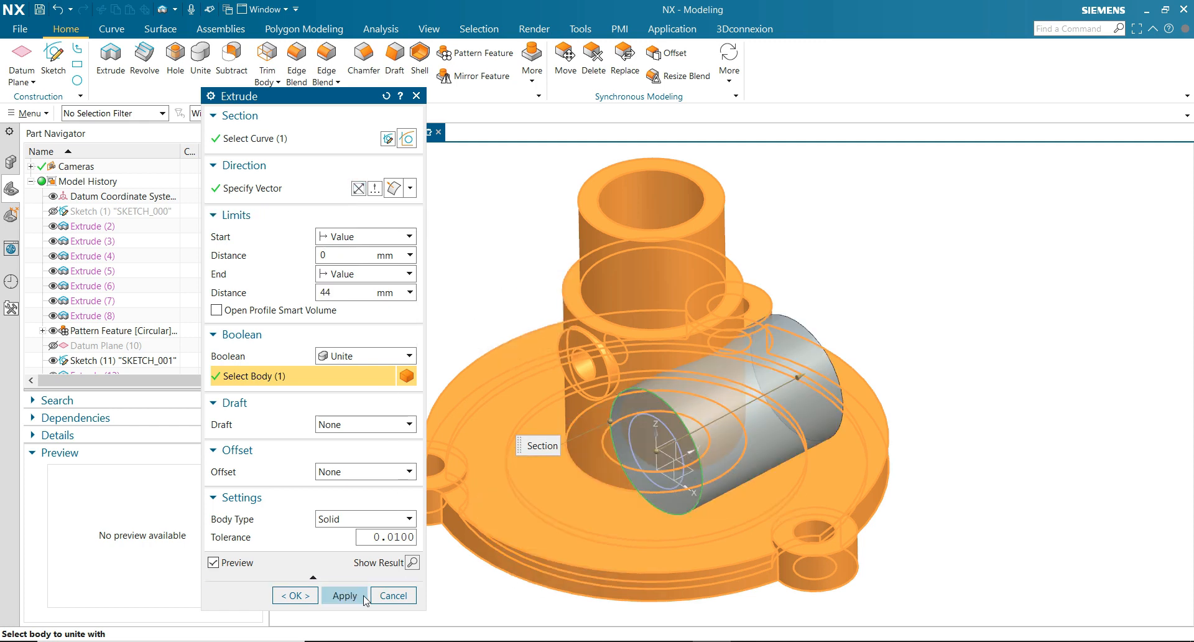
left_click(346, 596)
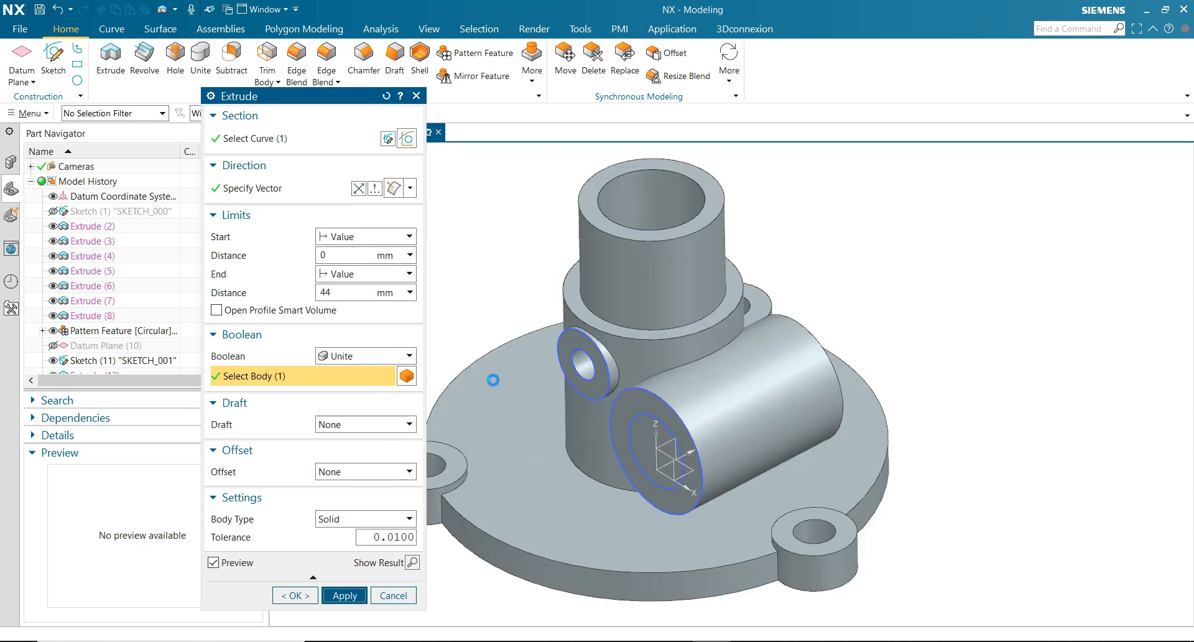
Cut the inner lower circle 44 mm through the horizontal cylinder with a reversed, subtracting extrude, and hide the side sketch
left_click(651, 415)
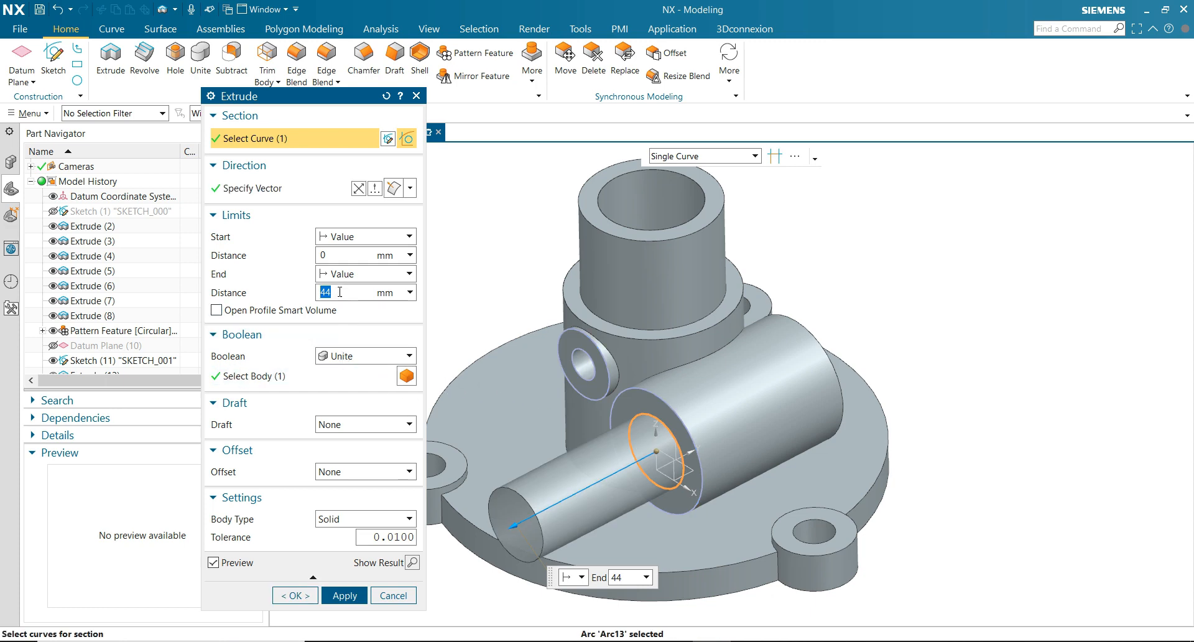
left_click(359, 189)
left_click(352, 356)
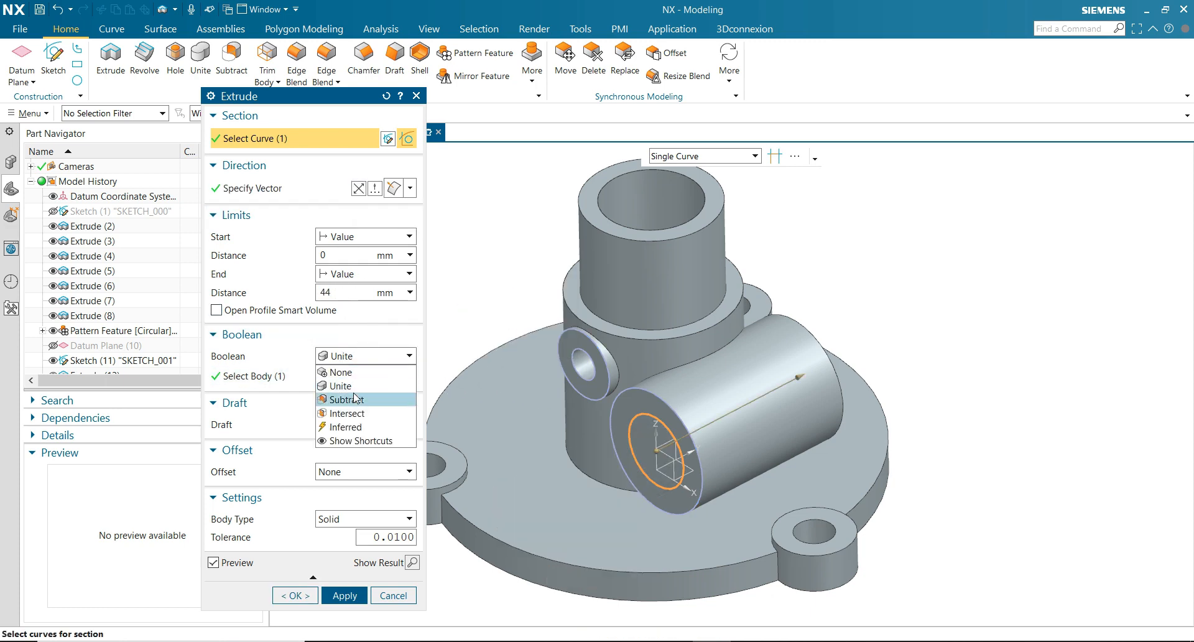
left_click(347, 400)
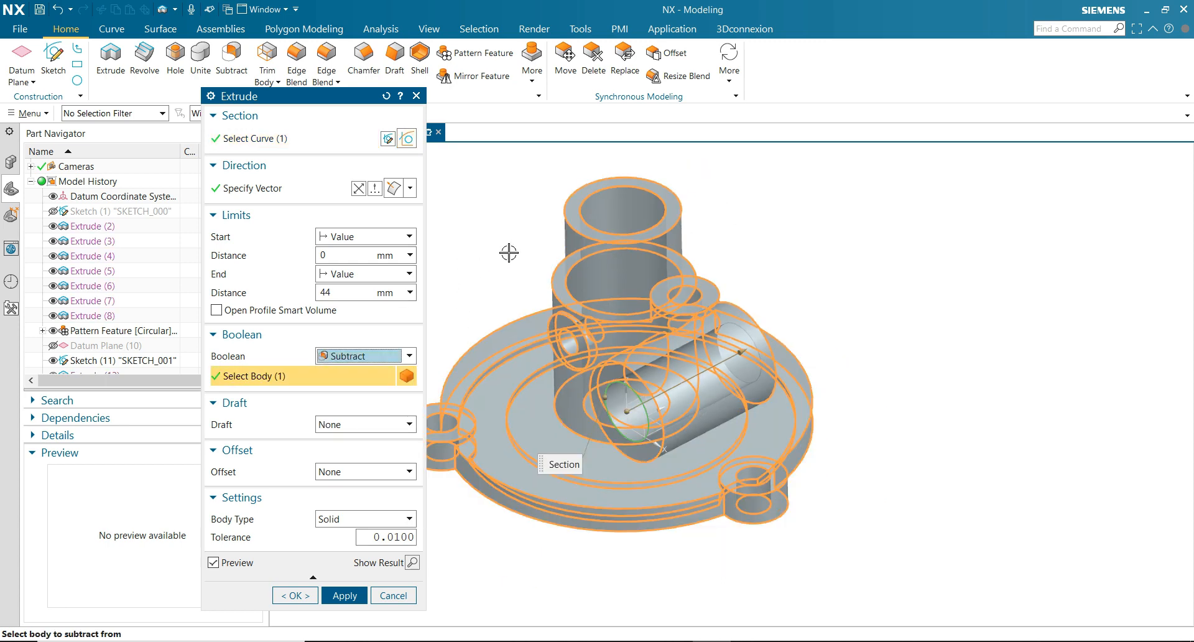
left_click(308, 591)
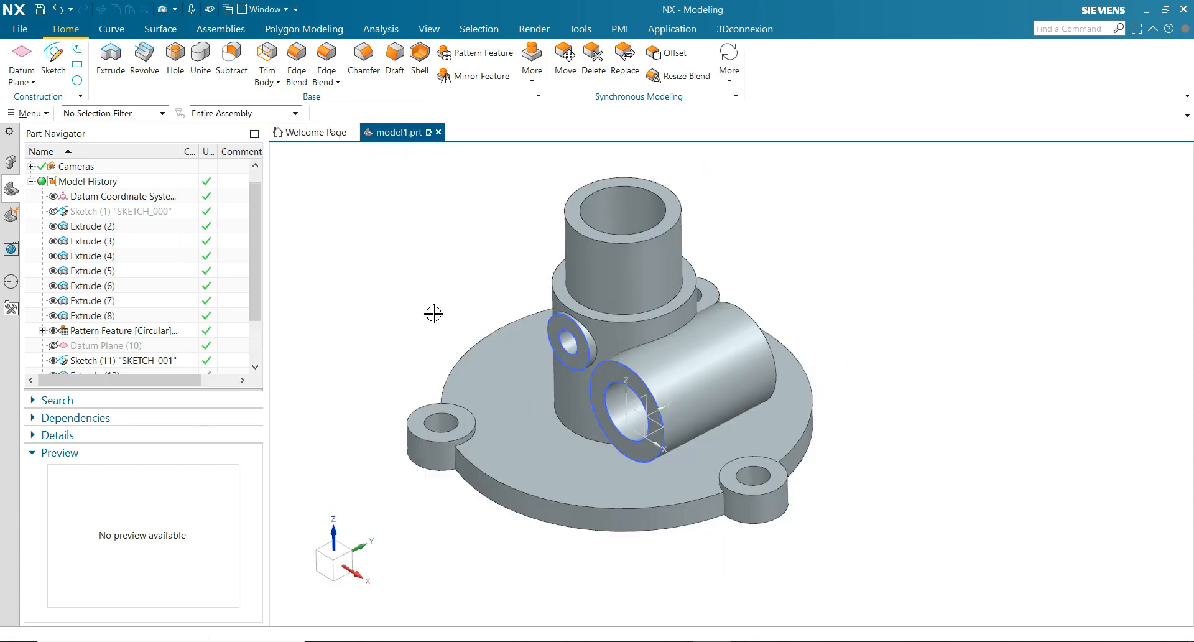
left_click(559, 321)
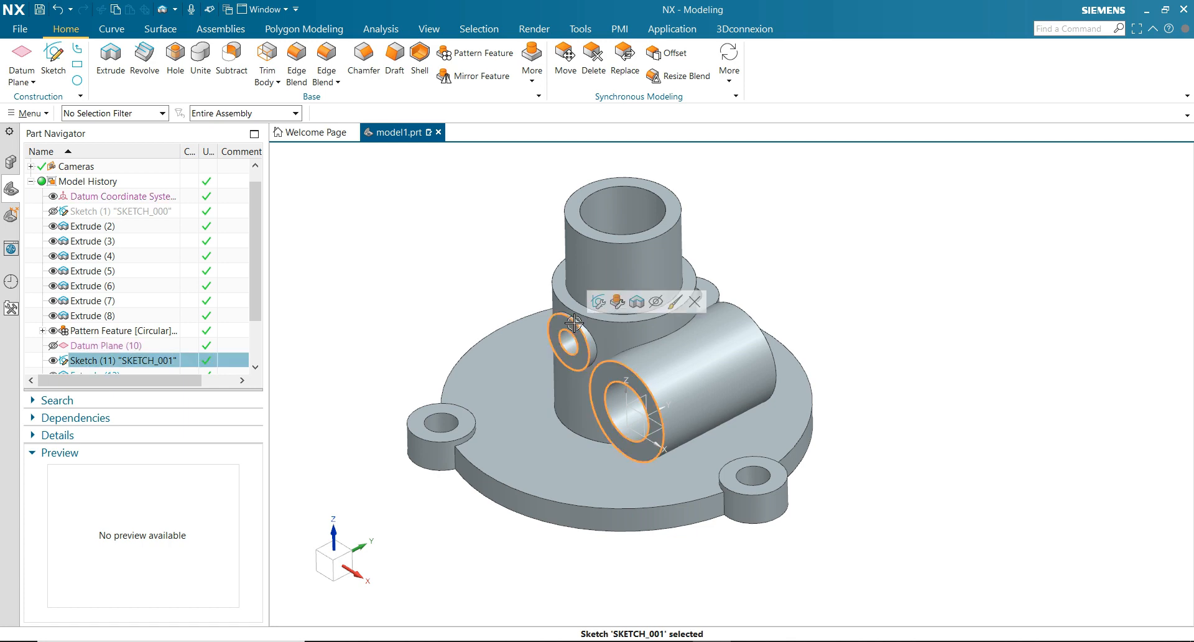
left_click(657, 302)
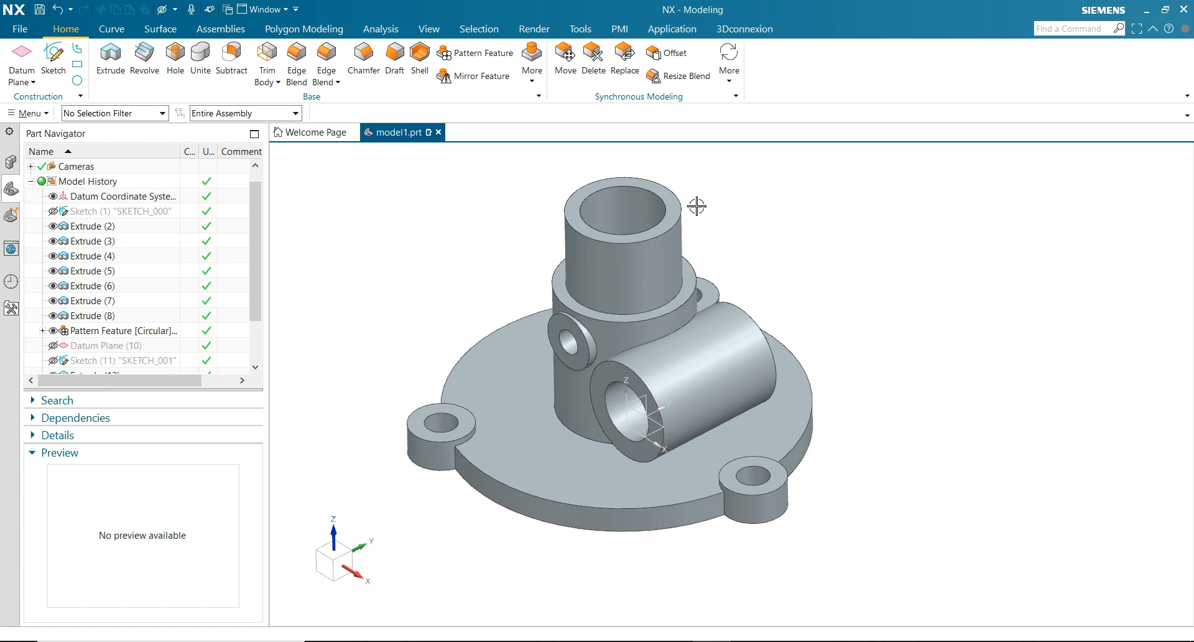
Mirror the small side boss and its hole about the XZ plane of the datum coordinate system
left_click(474, 76)
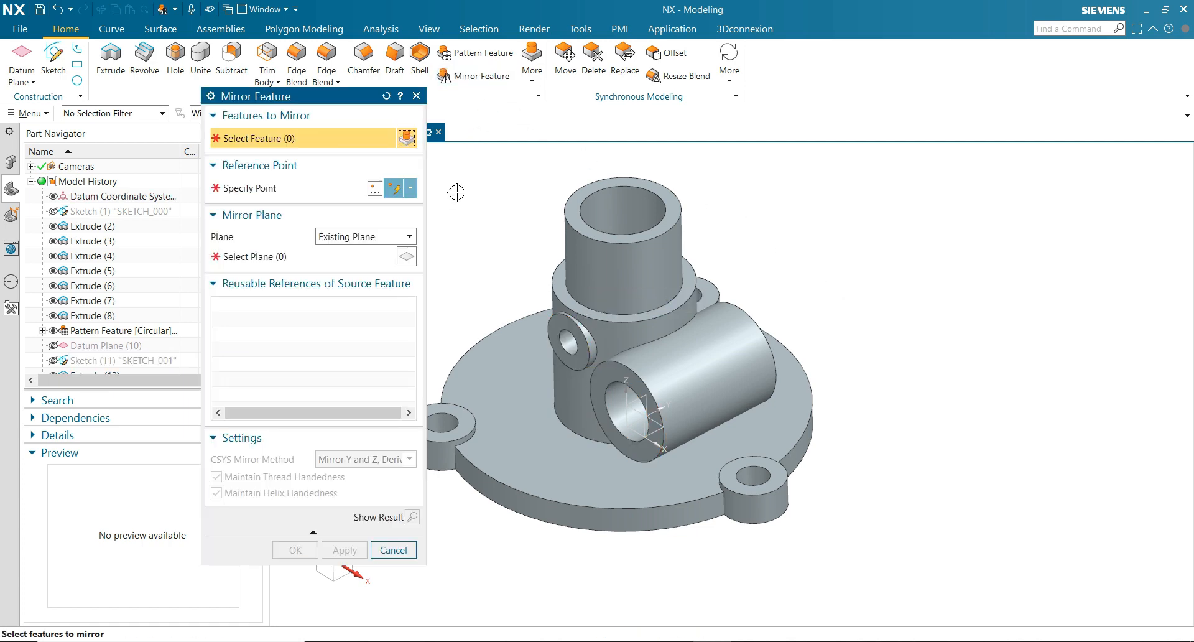
scroll(535, 339, "up", 2)
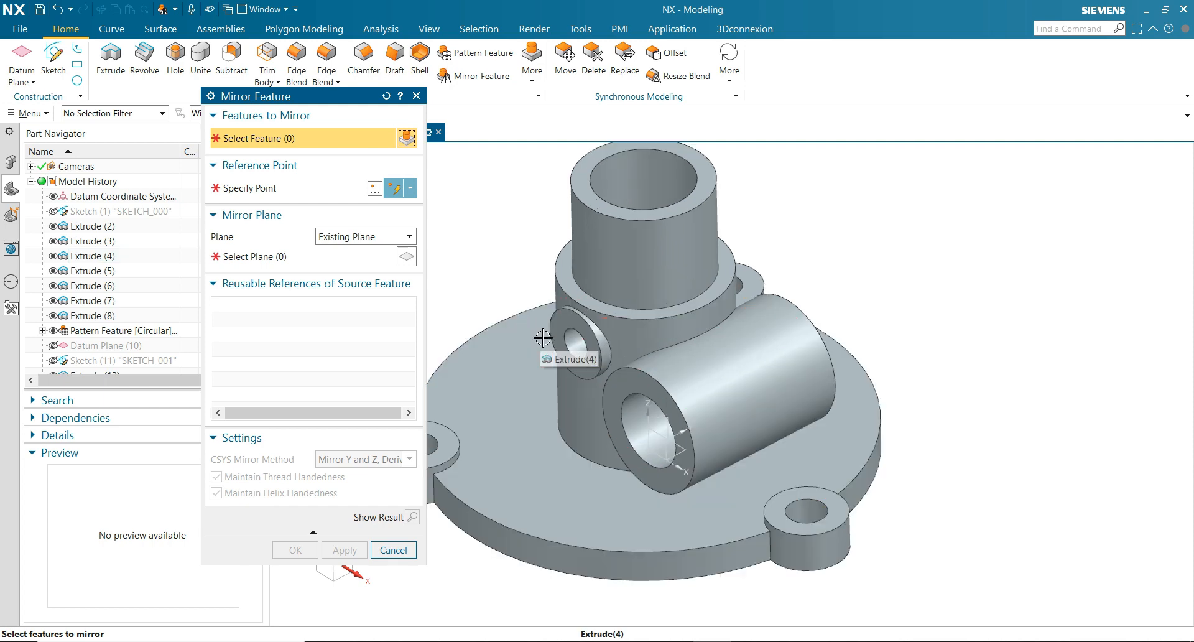
left_click(584, 369)
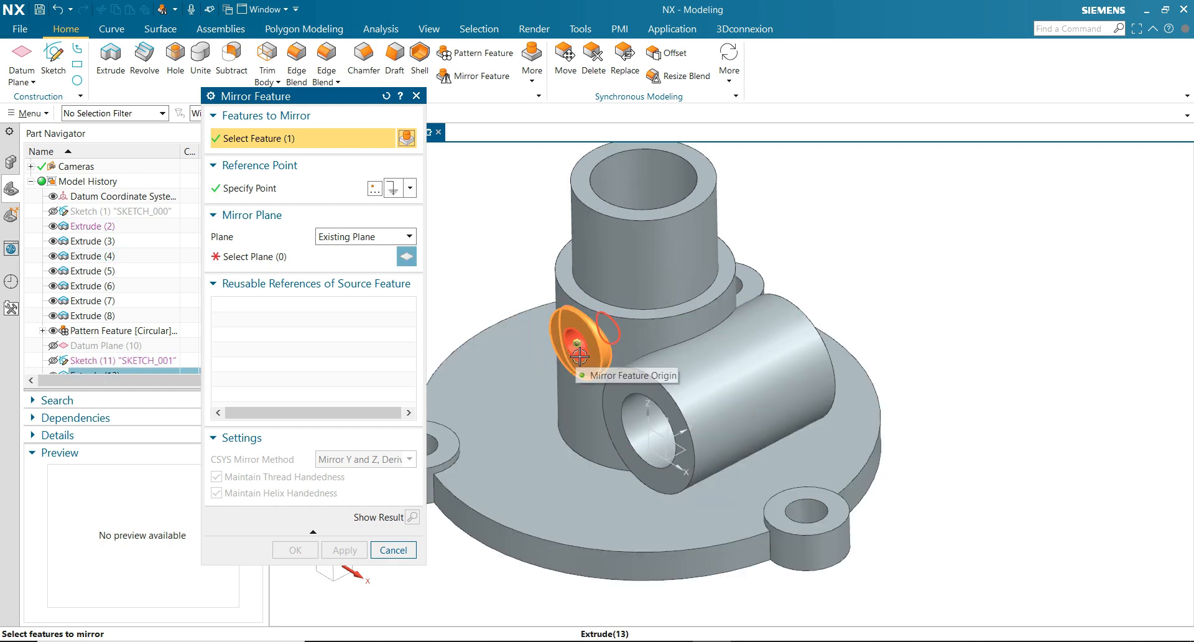
scroll(570, 353, "up", 2)
left_click(571, 351)
scroll(581, 352, "down", 2)
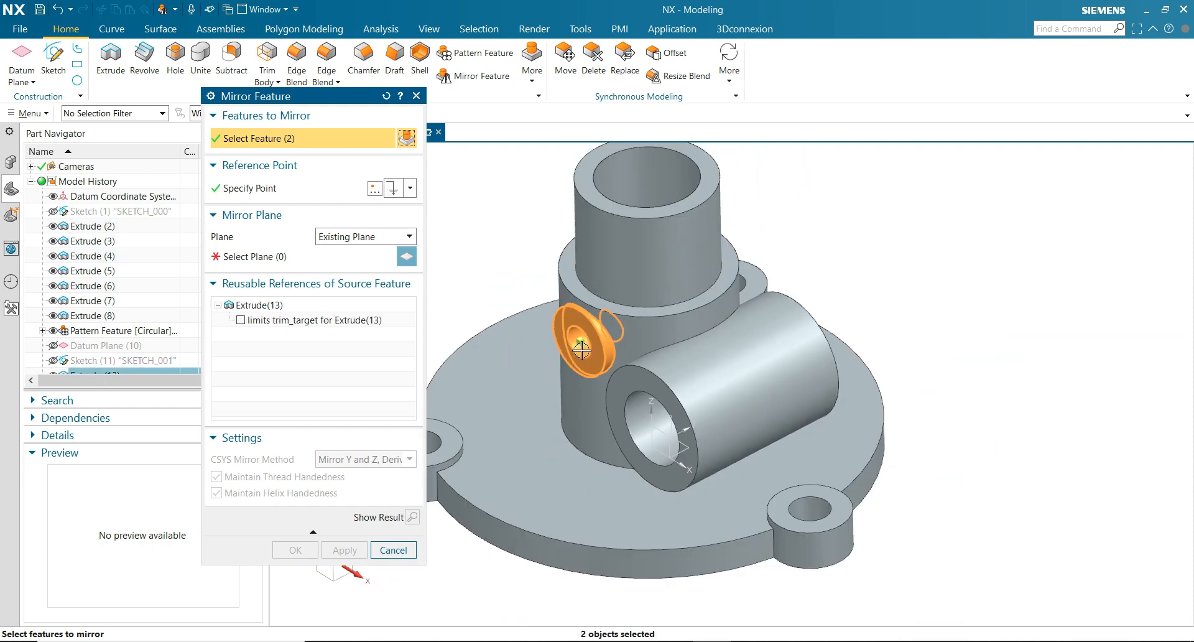
left_click(285, 255)
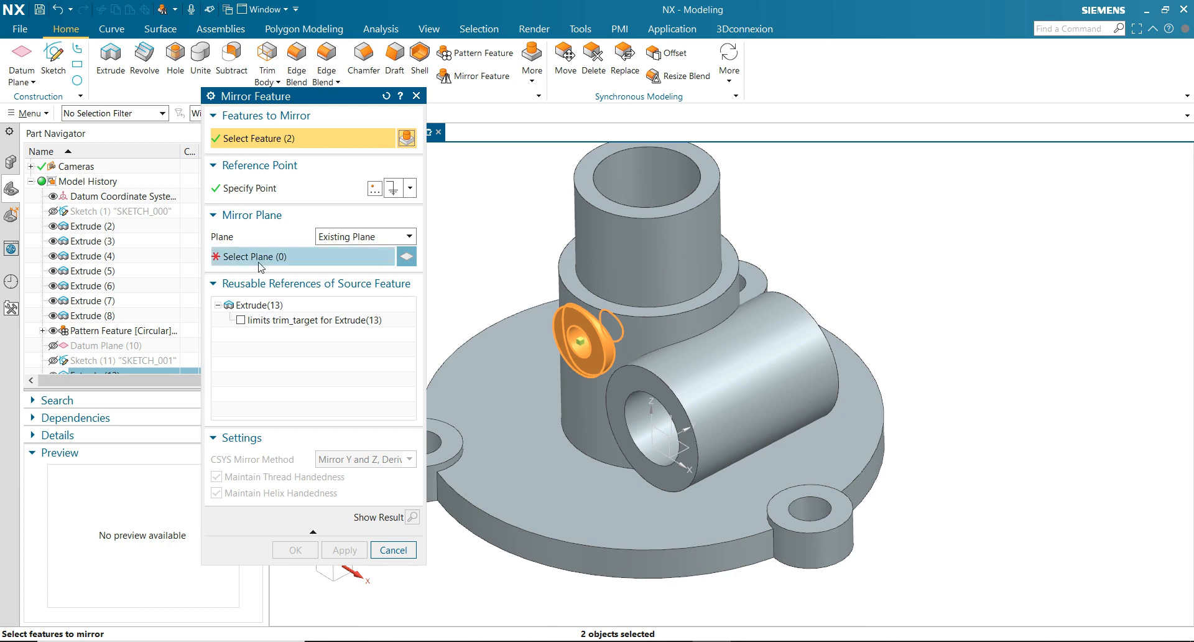
left_click(658, 427)
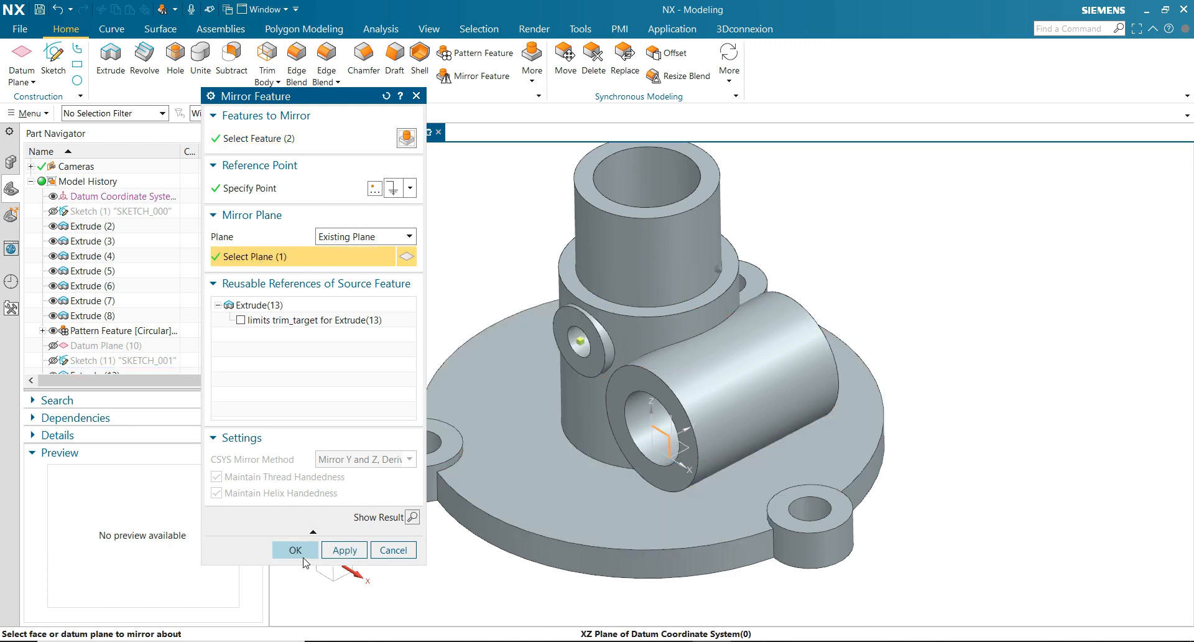
left_click(303, 557)
mouse_move(470, 308)
middle_mouse_down()
mouse_move(474, 290)
mouse_move(415, 287)
mouse_move(472, 287)
middle_mouse_up()
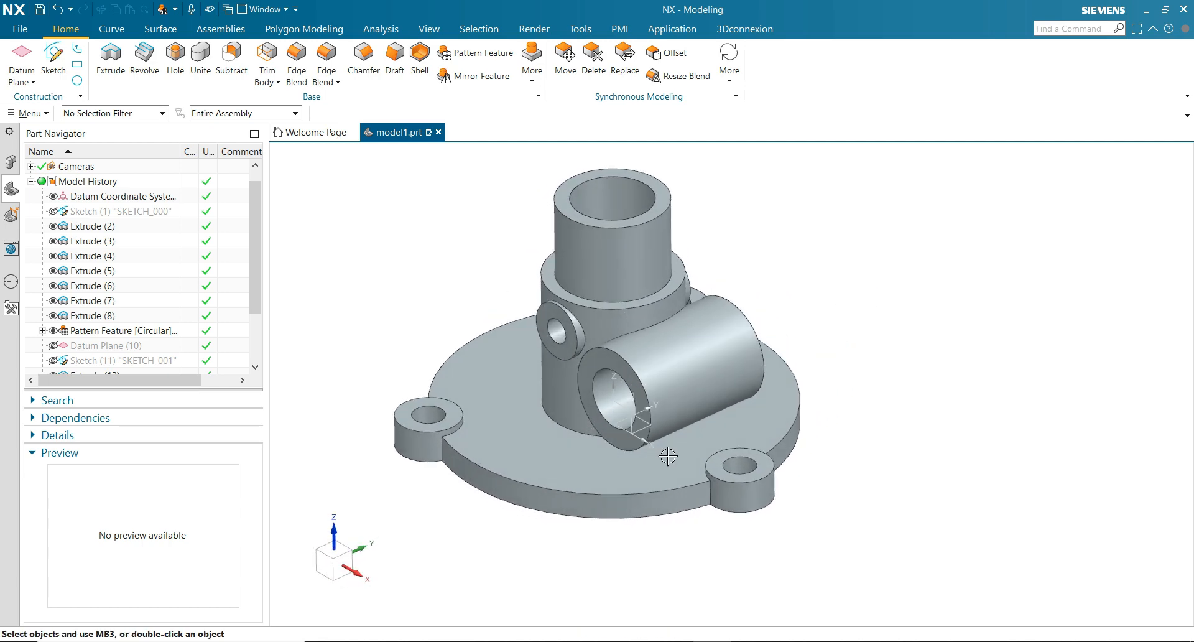
Create an At Angle datum plane through the Z axis at 60° to the XZ plane, passing through a base lug
key("alt+Tab")
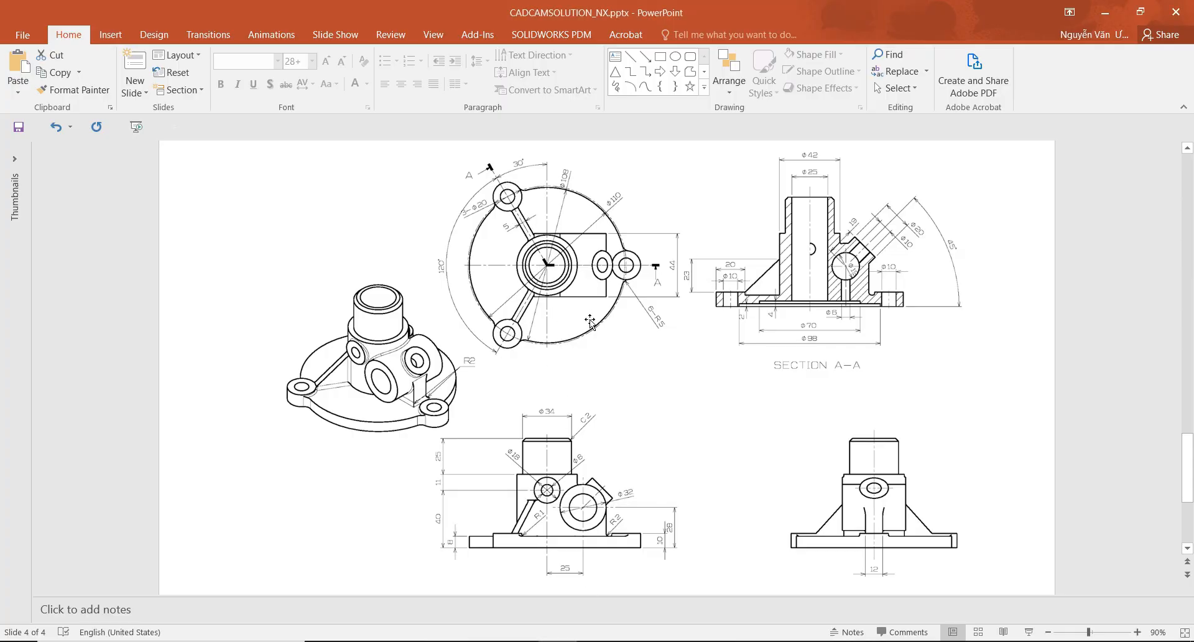
key("alt+Tab")
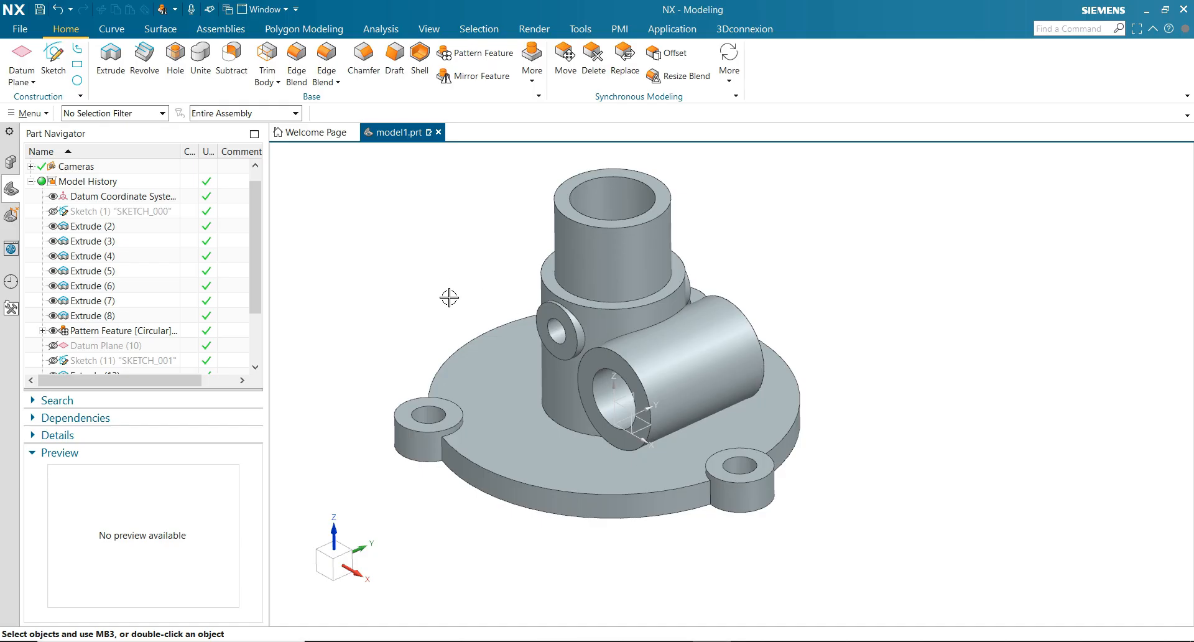
left_click(26, 84)
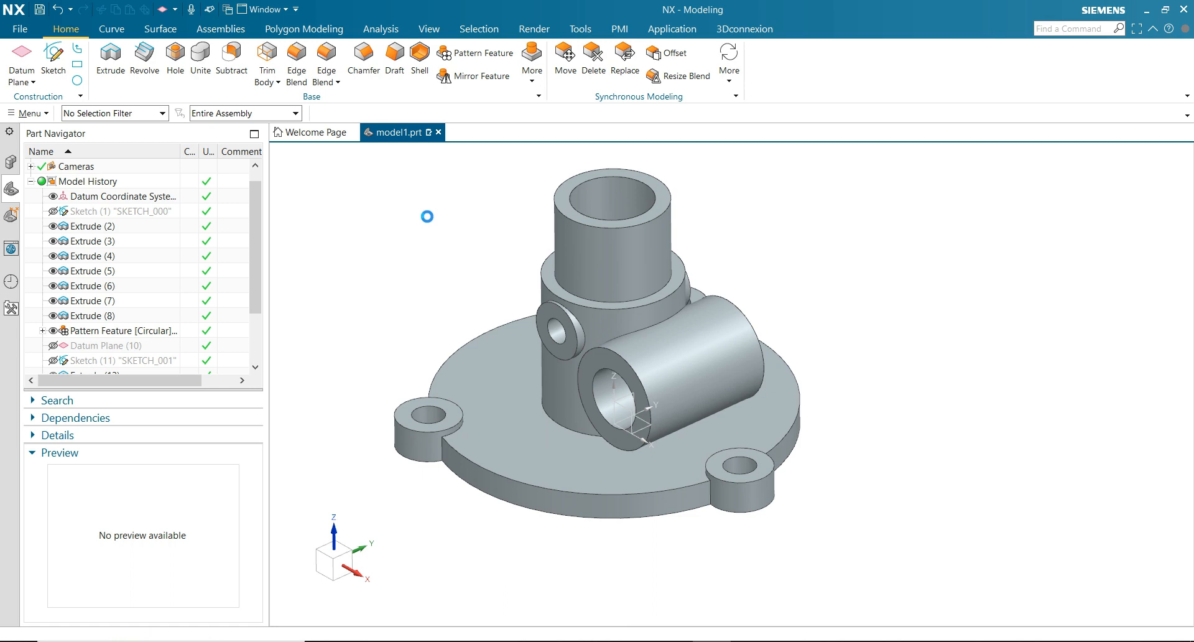
scroll(1001, 335, "down", 1)
left_click(311, 121)
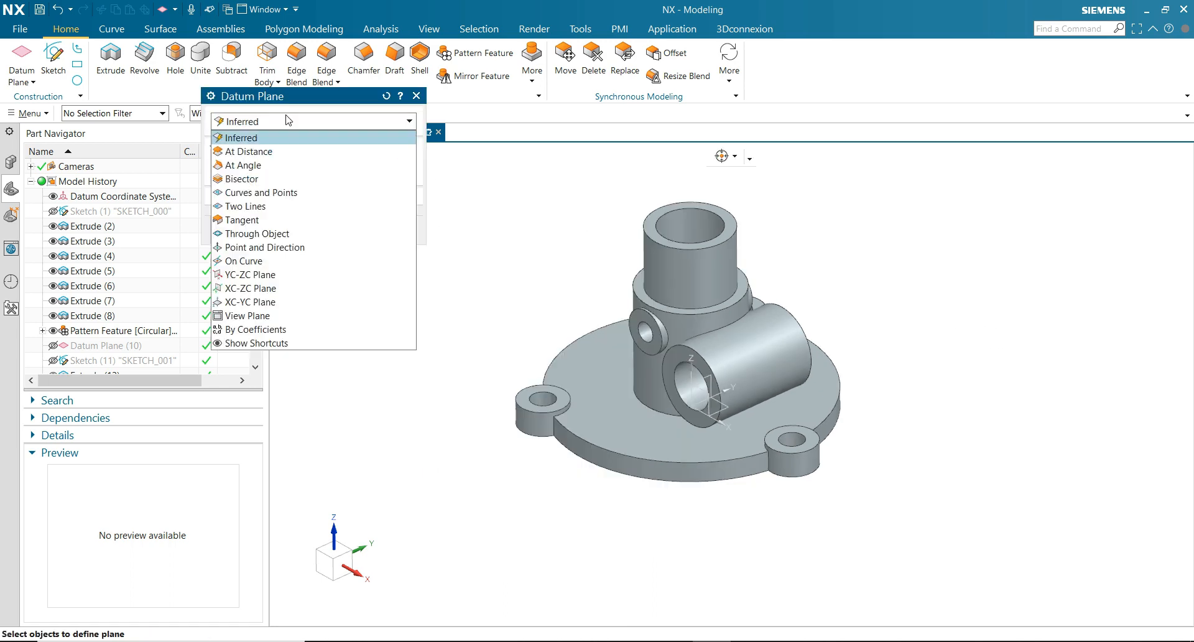
left_click(281, 165)
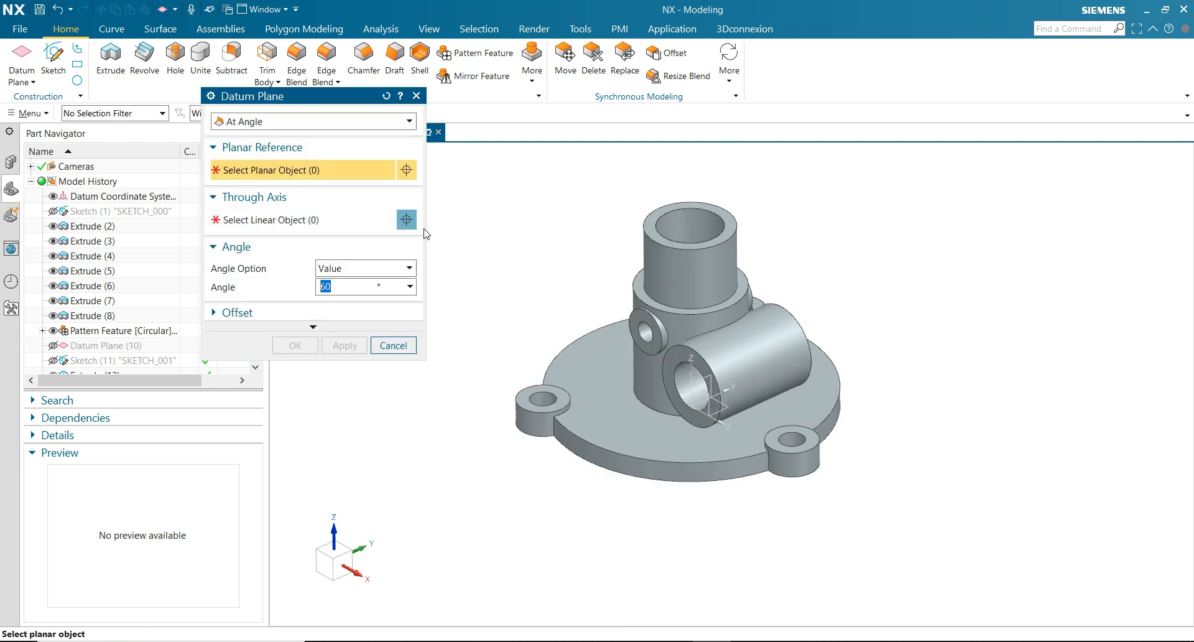
scroll(613, 328, "up", 1)
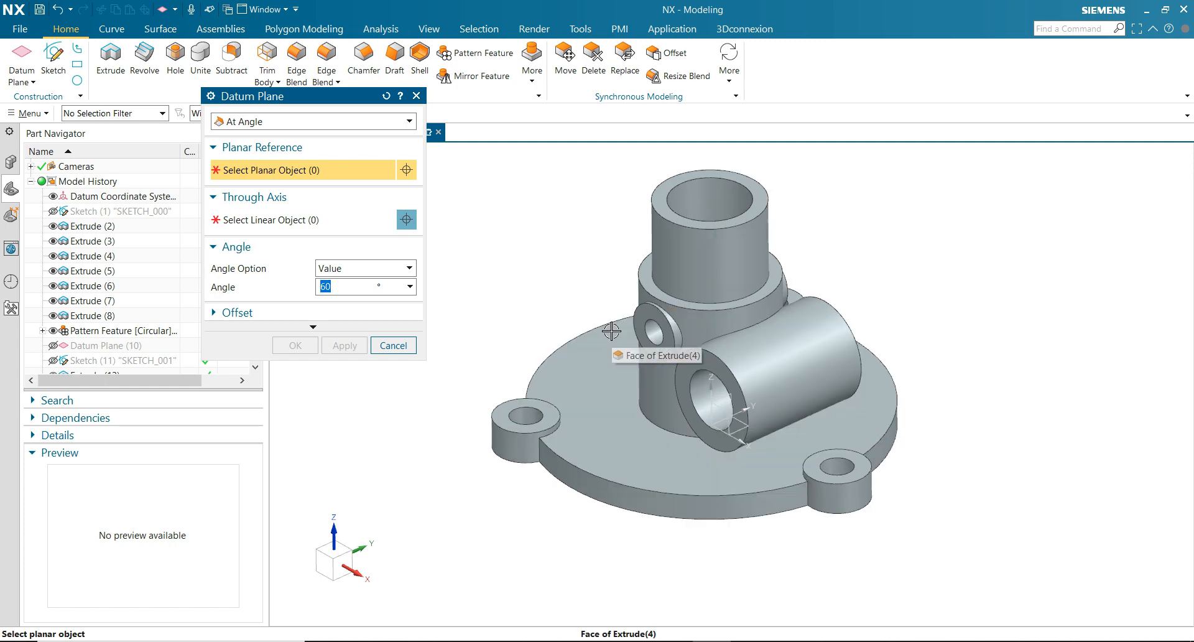
left_click(723, 408)
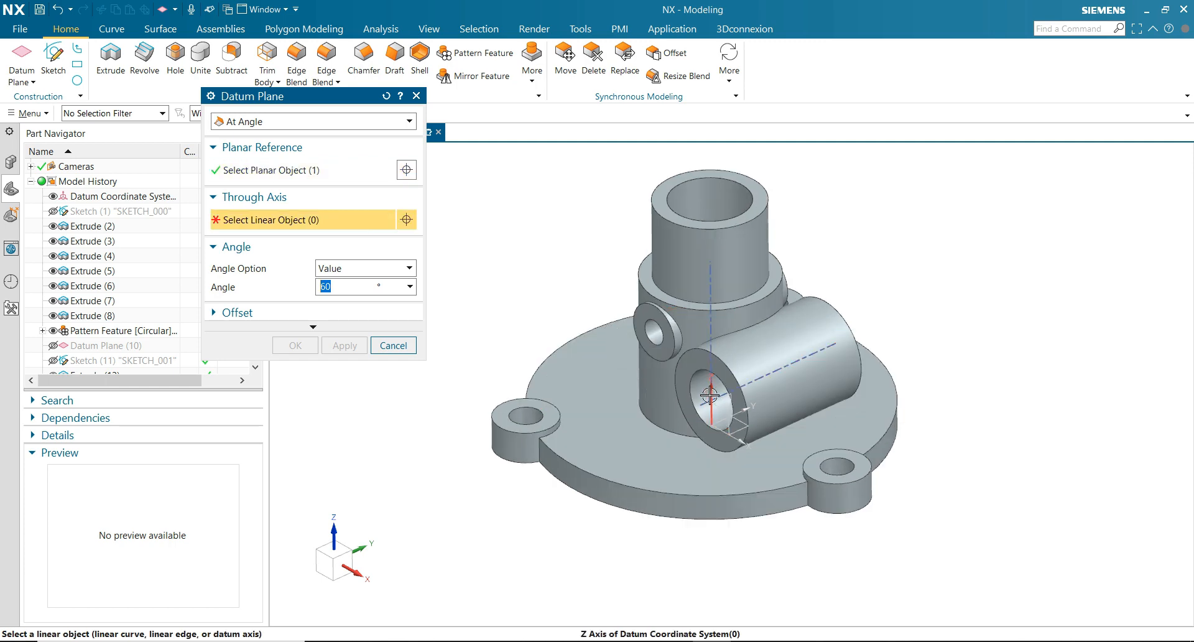
left_click(709, 395)
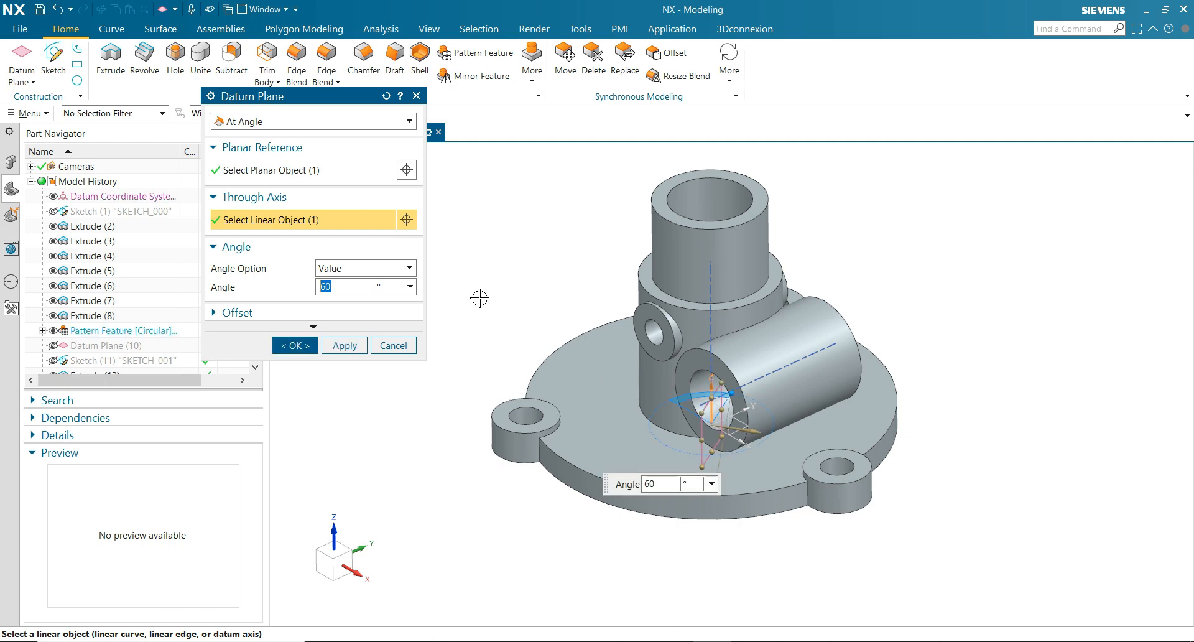
left_click(332, 549)
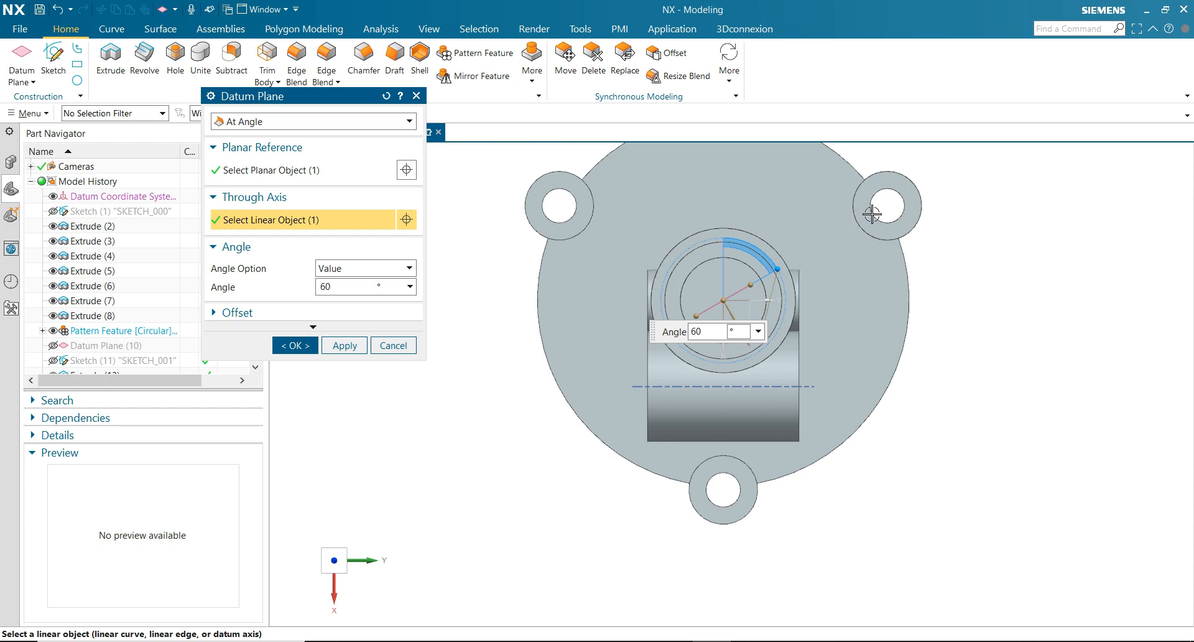
left_click(292, 345)
Create a sketch on the new angled datum plane with its normal direction reversed
middle_click_drag(413, 362, 553, 260)
left_click(53, 59)
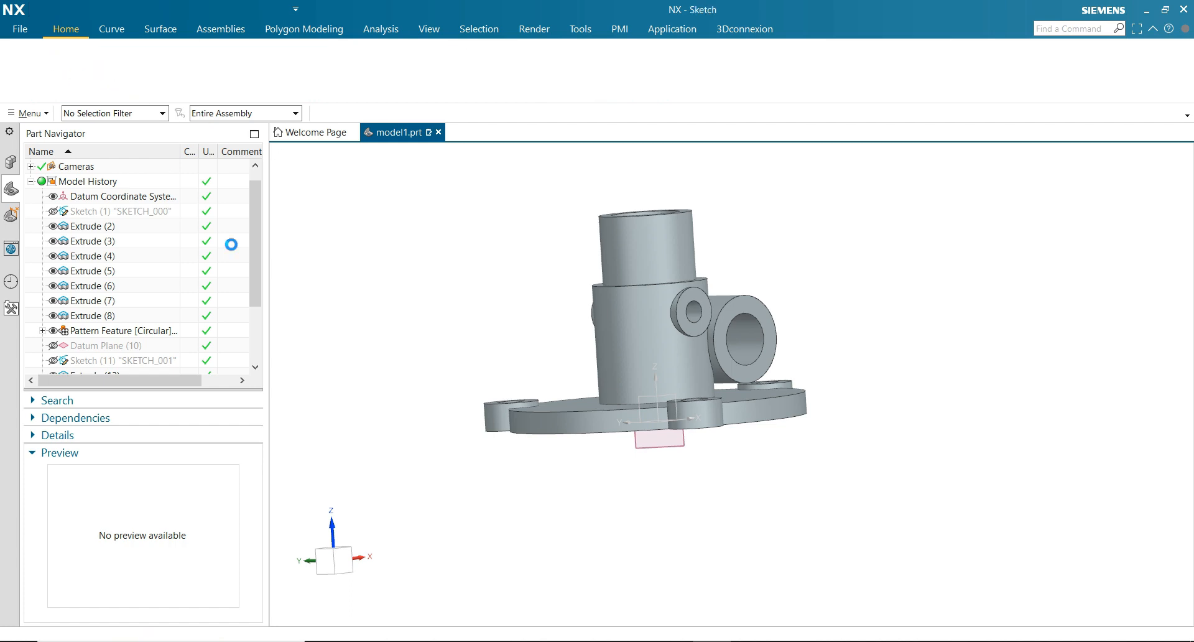
left_click(660, 444)
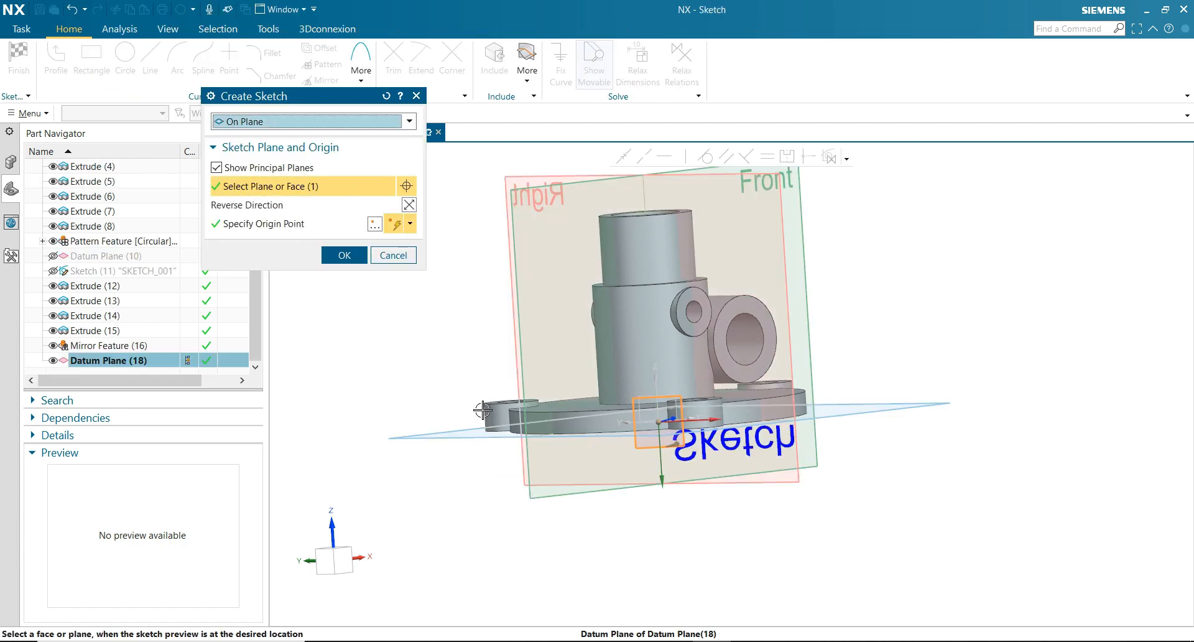
scroll(475, 384, "down", 1)
middle_click_drag(475, 384, 424, 327)
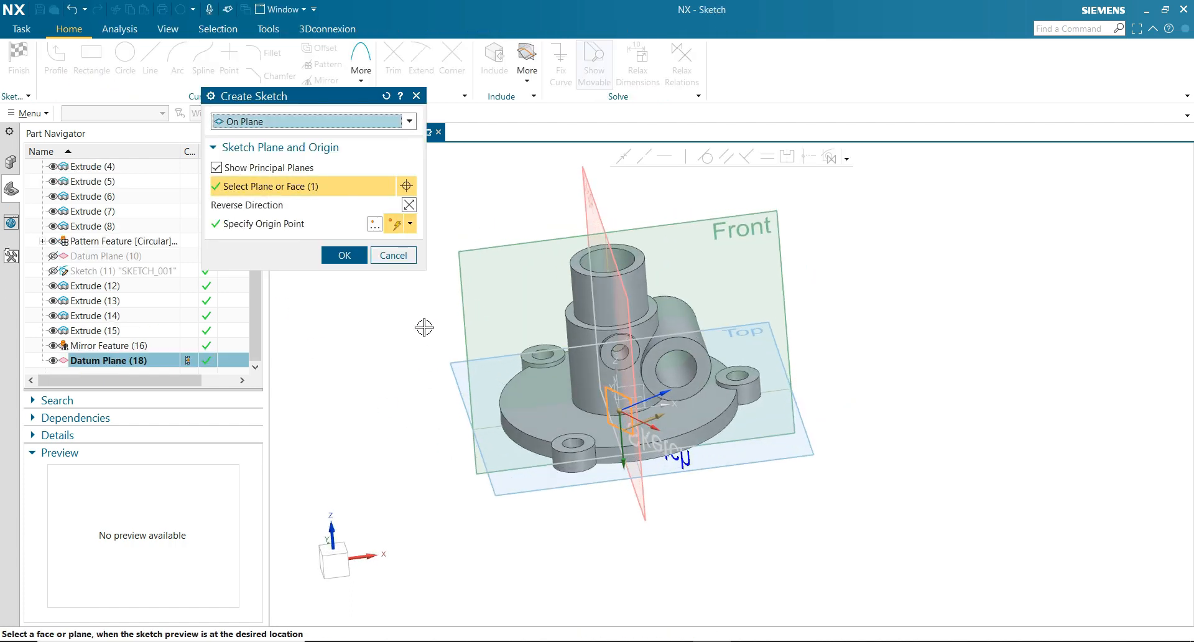
left_click(408, 205)
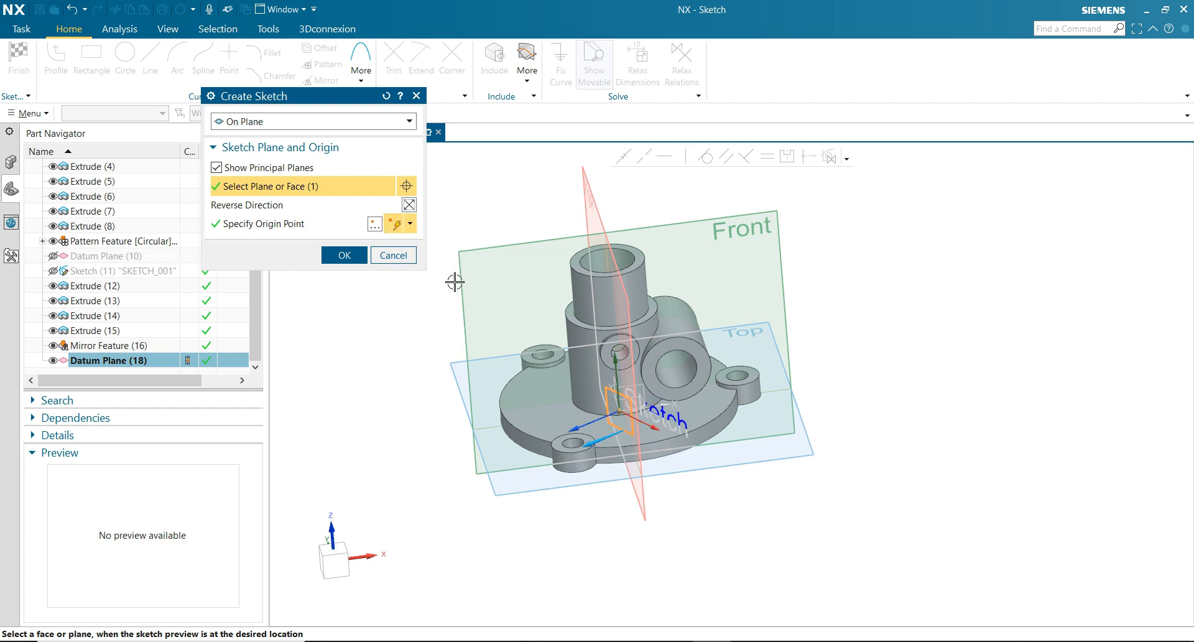
left_click(348, 256)
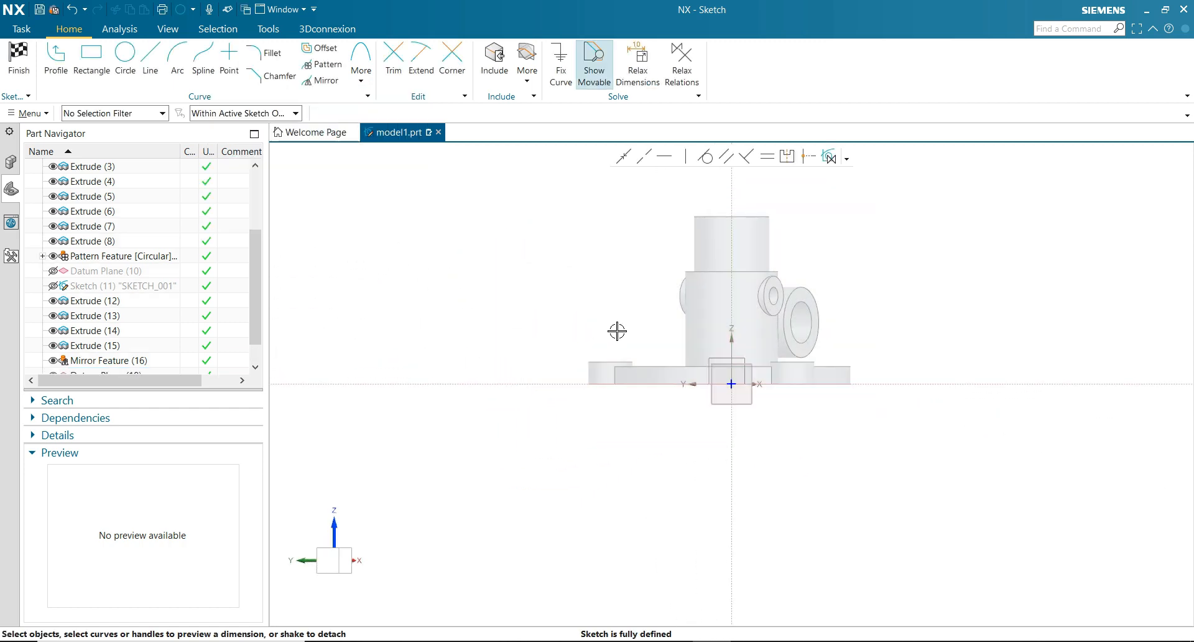
scroll(621, 342, "up", 1)
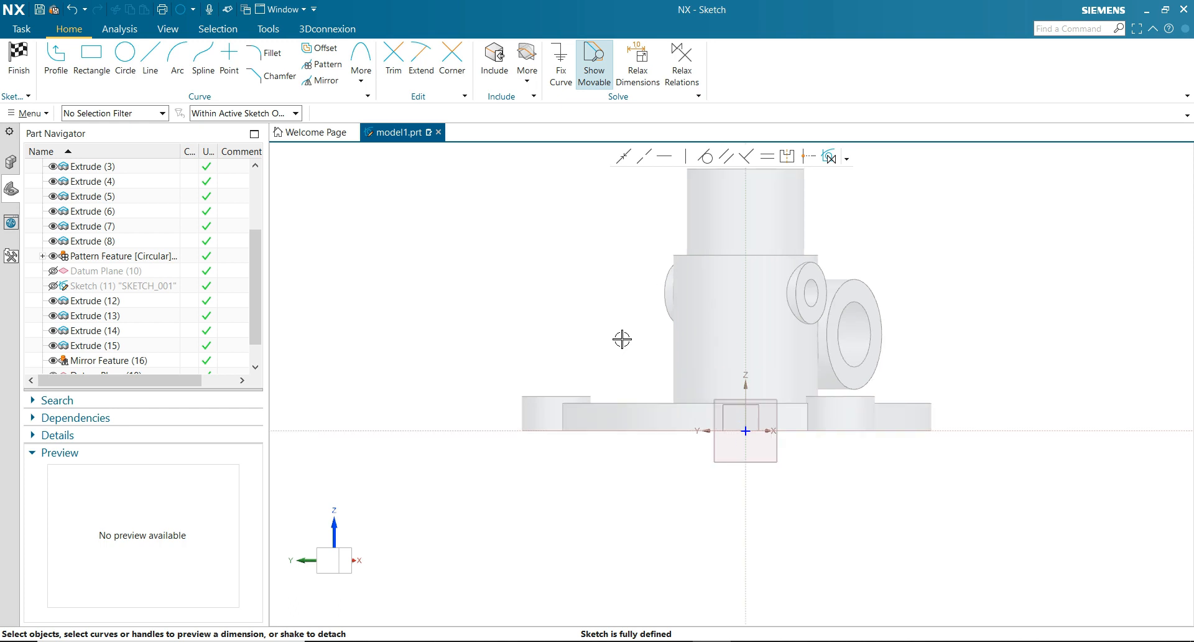
left_click(527, 72)
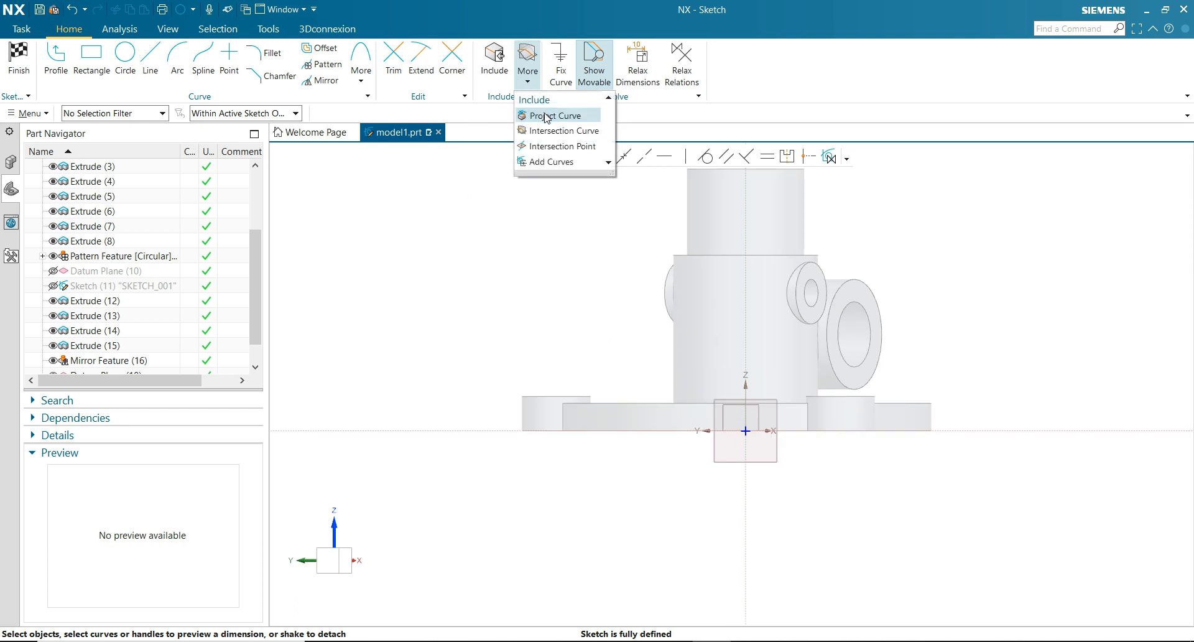
left_click(550, 114)
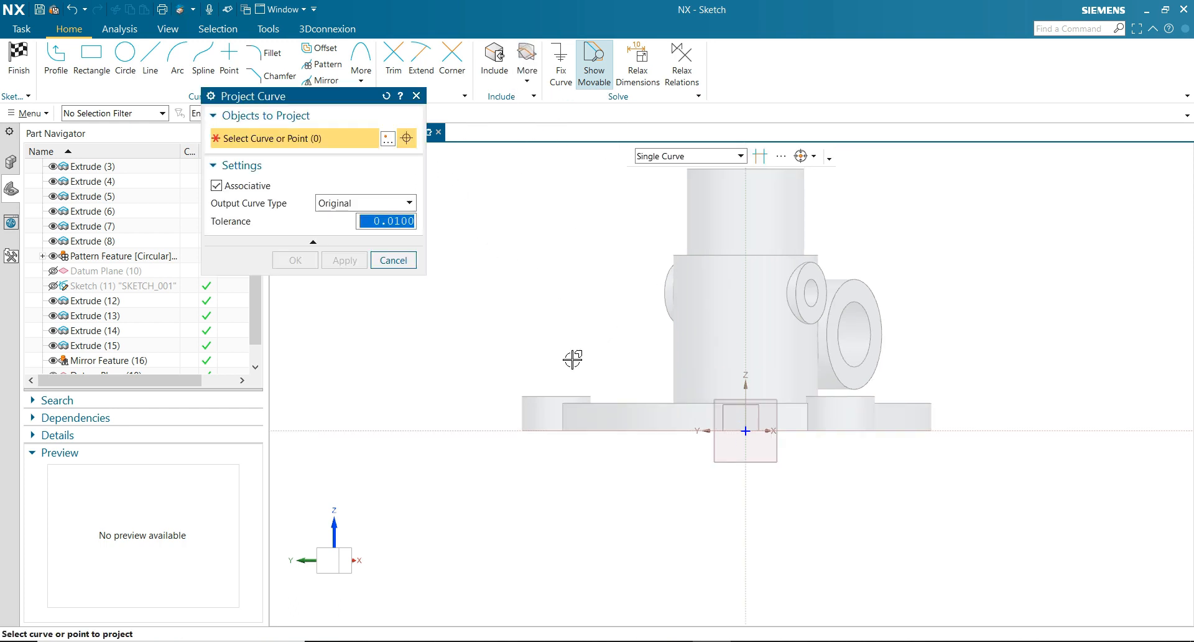
left_click(570, 399)
left_click(393, 260)
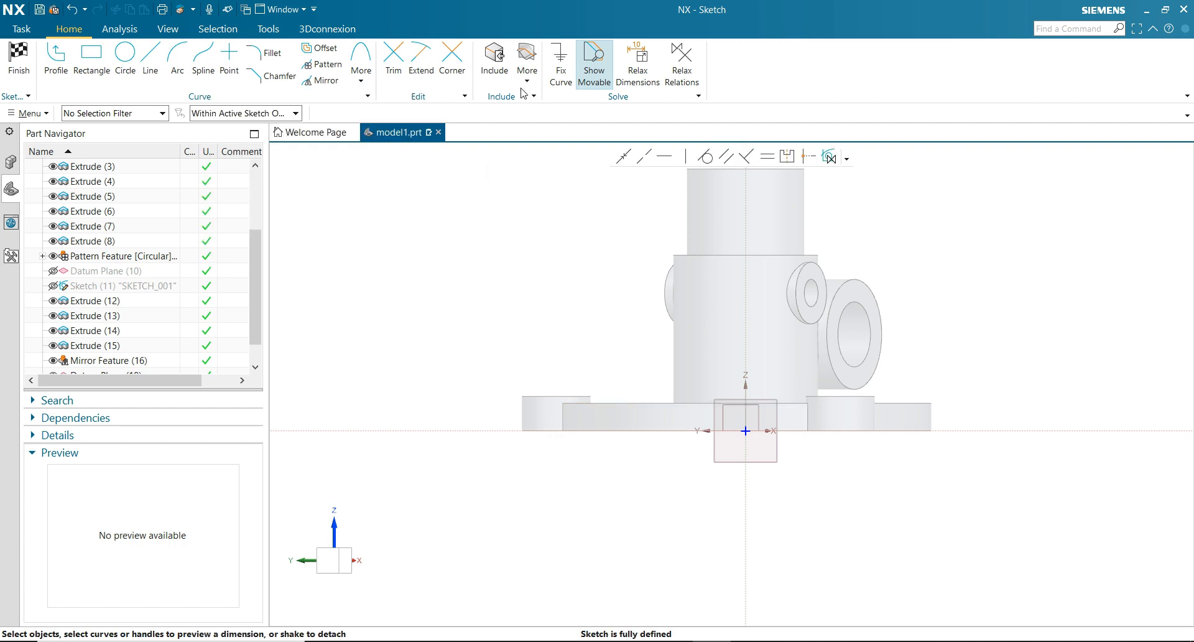
Project the lug's top circular edge and the wide tube section's top outer edge onto the sketch plane
left_click(527, 71)
left_click(555, 117)
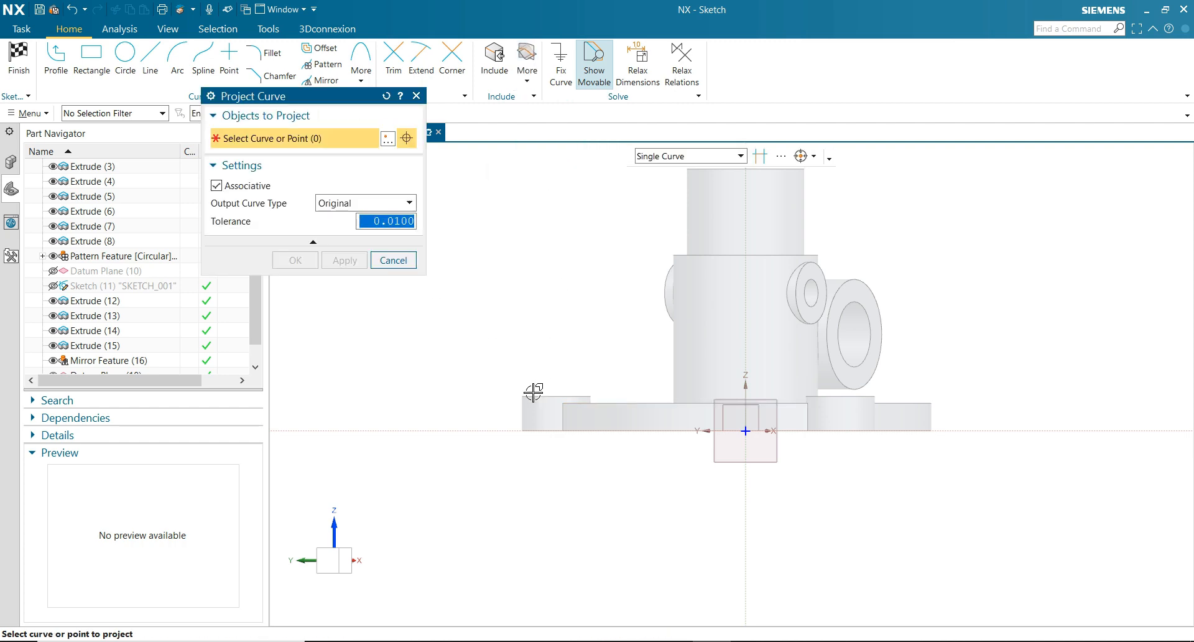
left_click(576, 395)
scroll(550, 317, "down", 3)
scroll(567, 275, "up", 2)
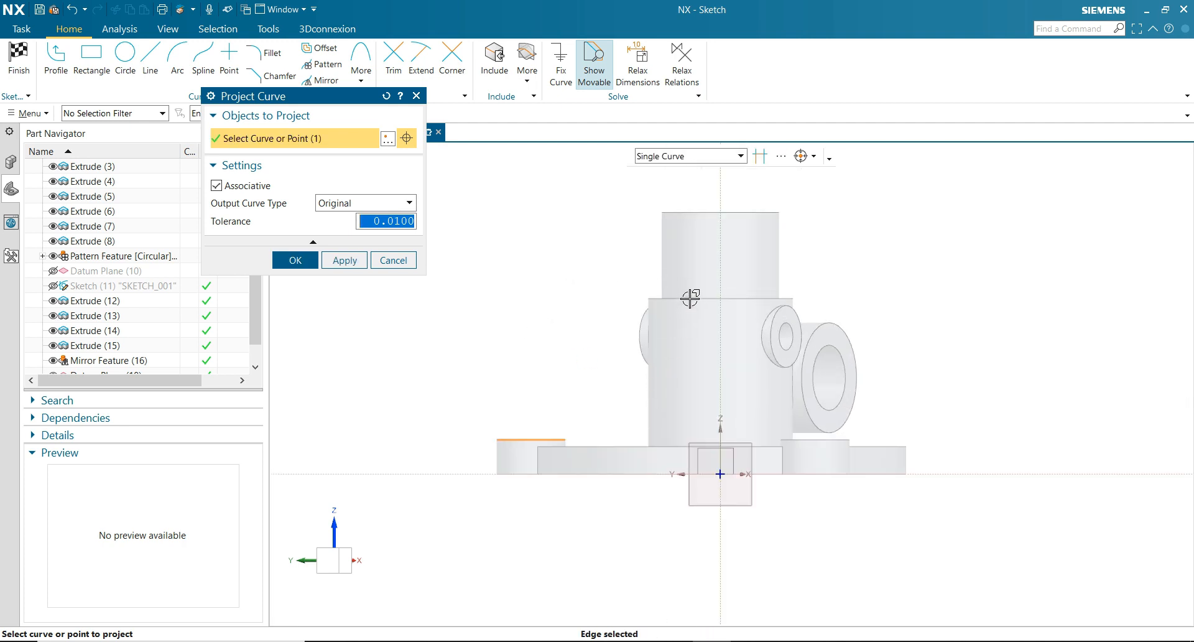
mouse_move(653, 297)
middle_mouse_down()
mouse_move(672, 298)
mouse_move(610, 297)
middle_mouse_up()
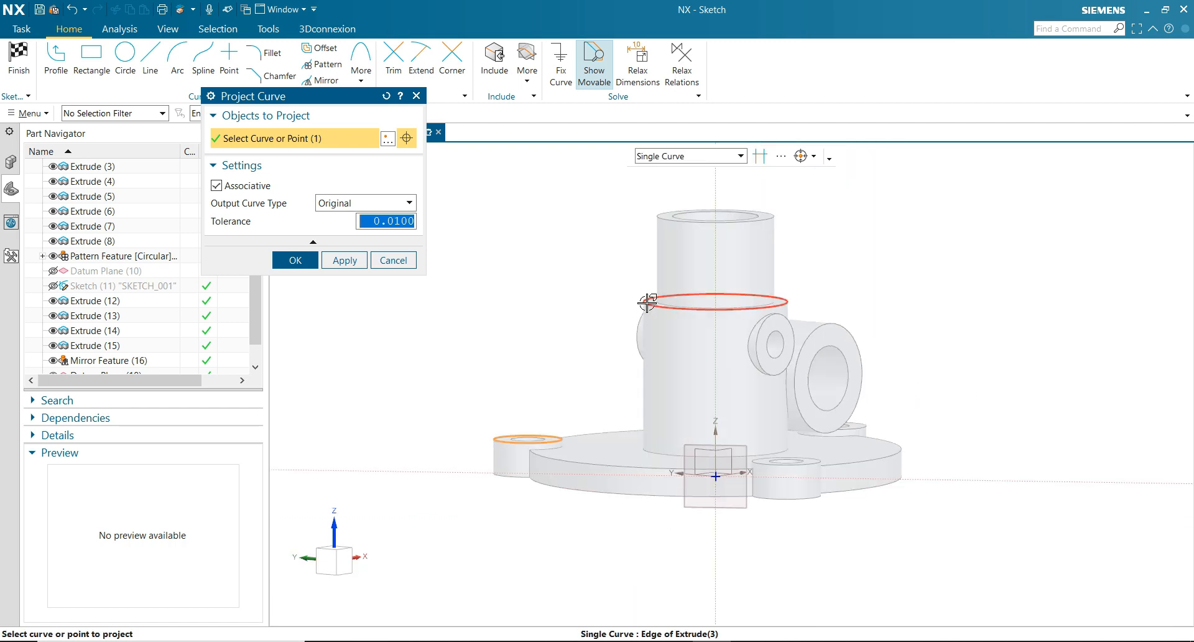
left_click(716, 299)
left_click(297, 260)
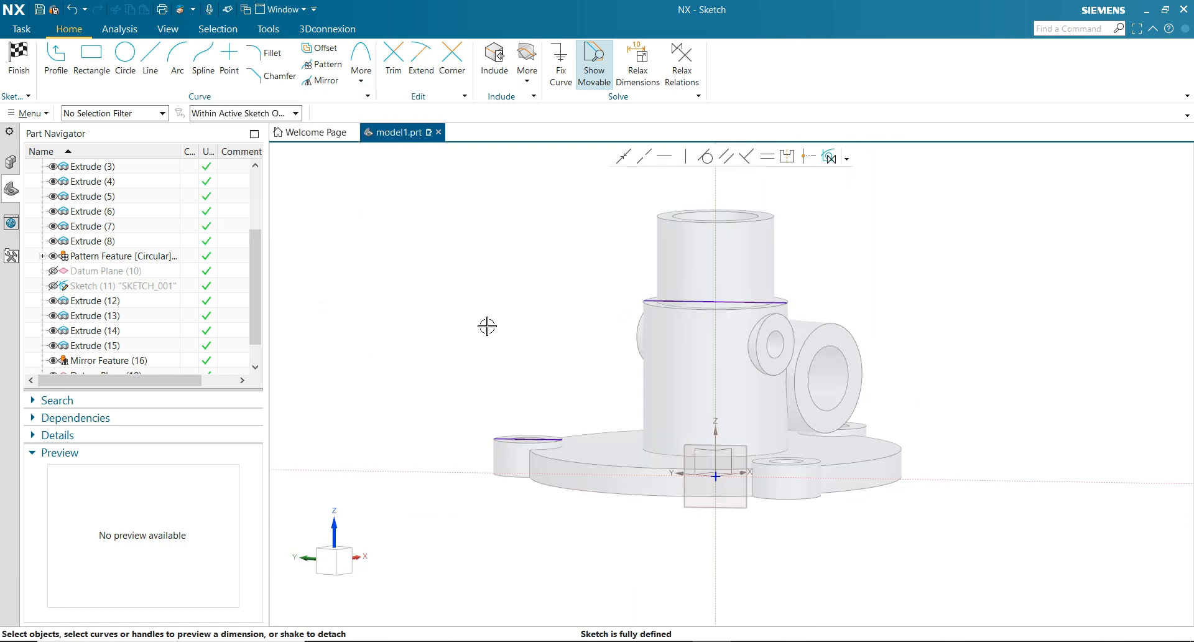
Convert the two projected lines on the lug and the tube shoulder to reference curves
left_click(168, 29)
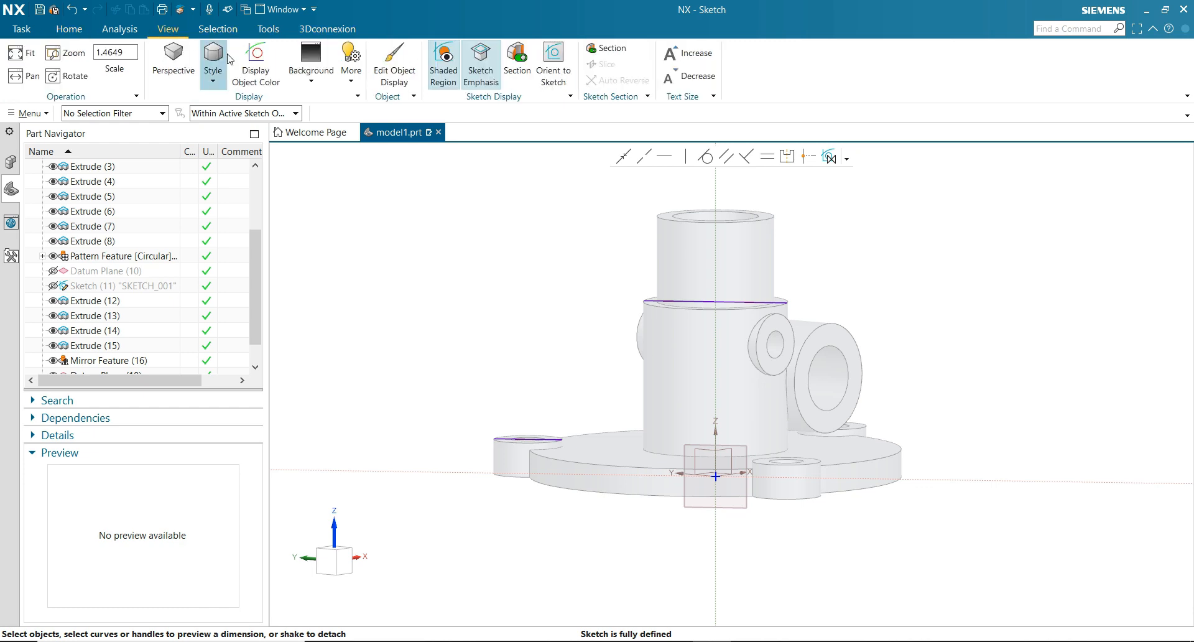
left_click(553, 65)
scroll(576, 319, "down", 4)
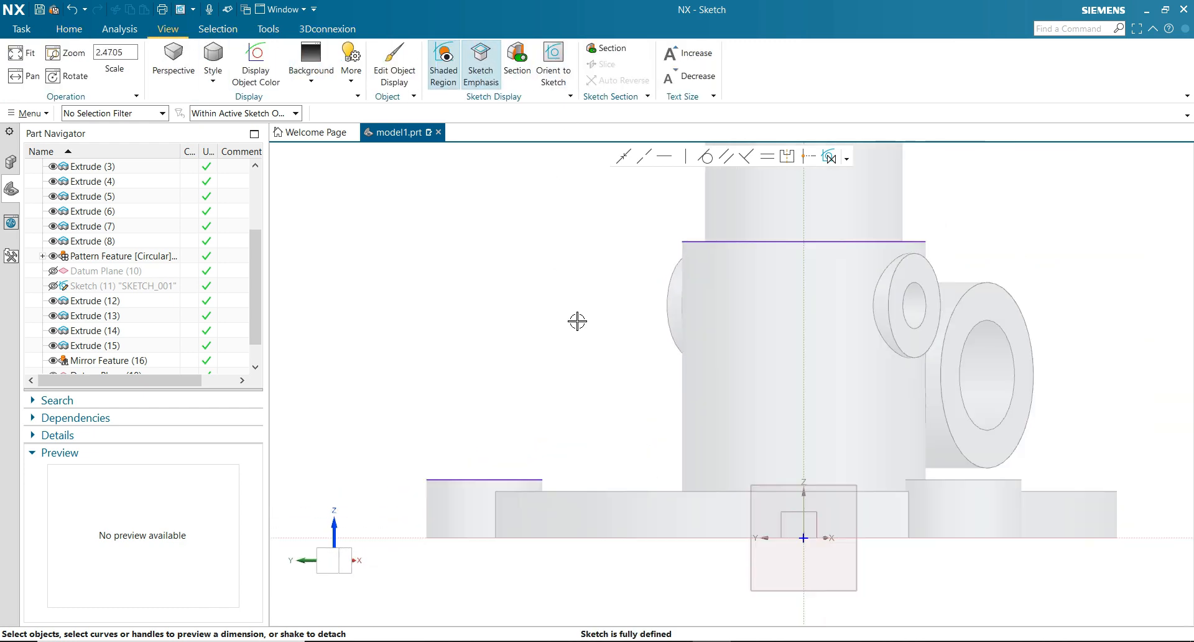
scroll(576, 320, "up", 1)
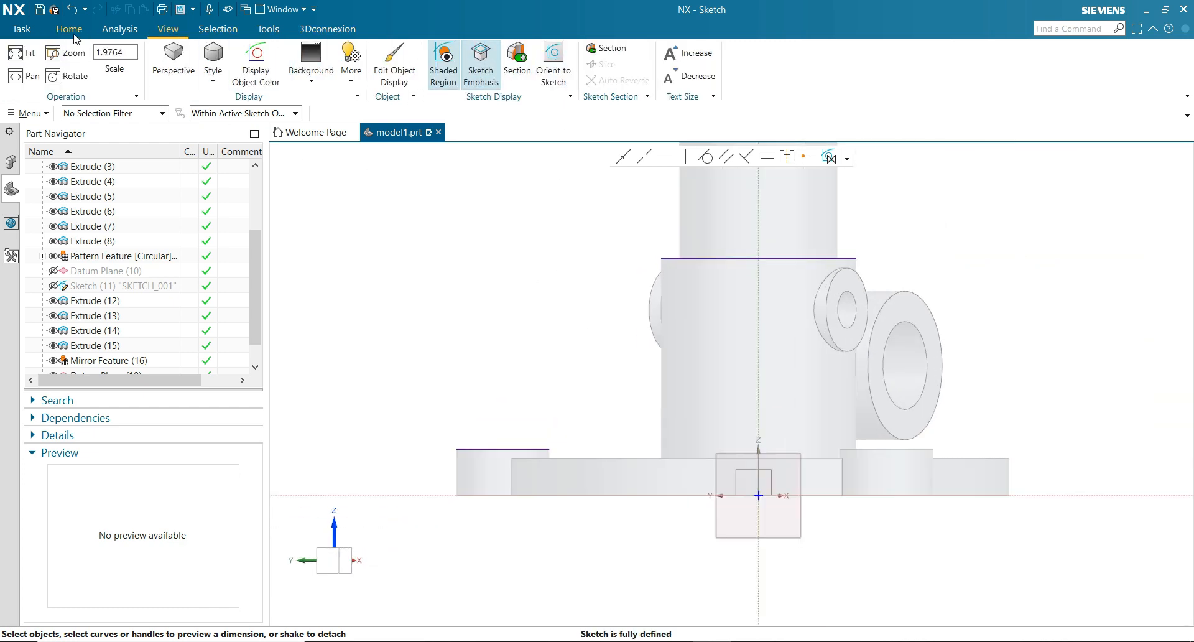
left_click(74, 34)
scroll(537, 359, "down", 1)
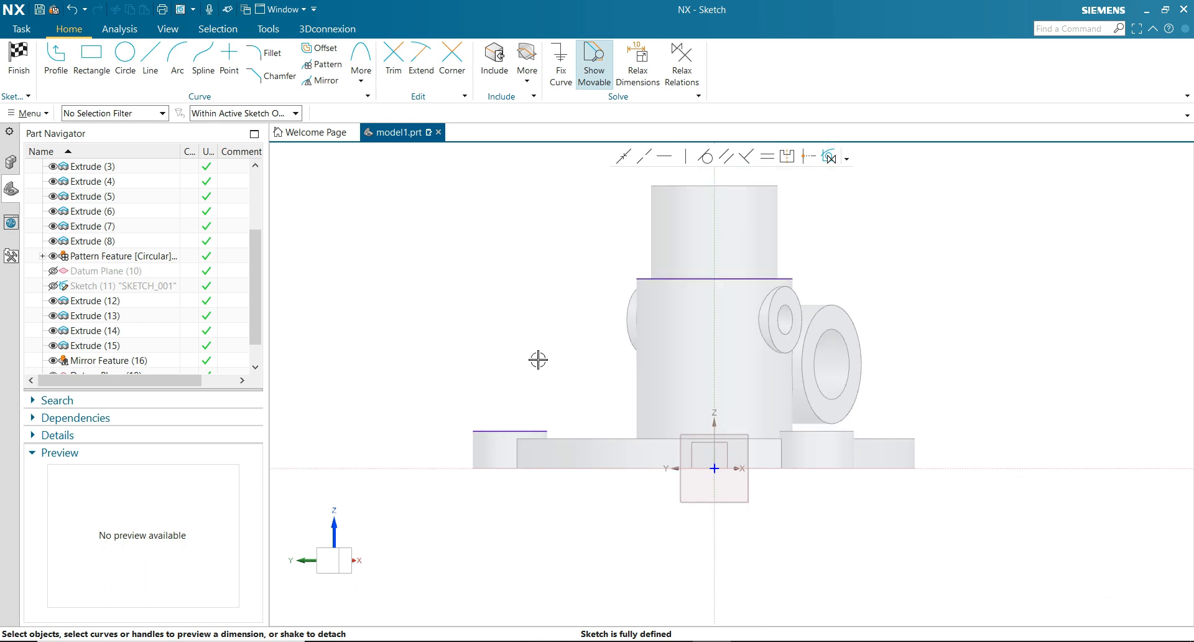
left_click(534, 429)
left_click(737, 278)
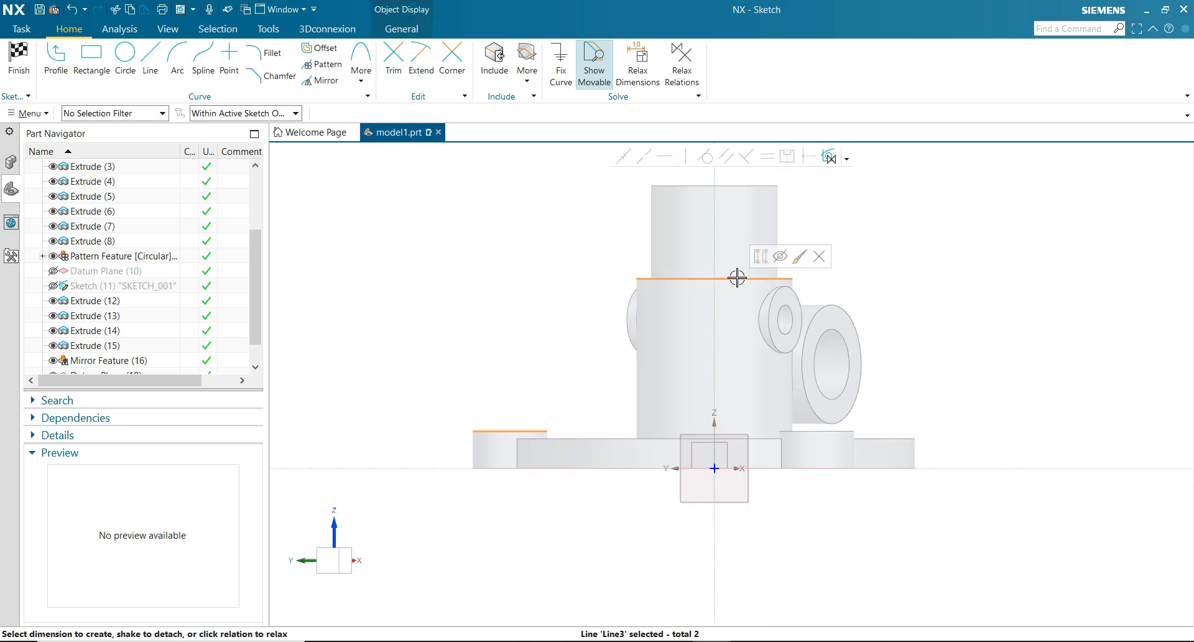
left_click(769, 263)
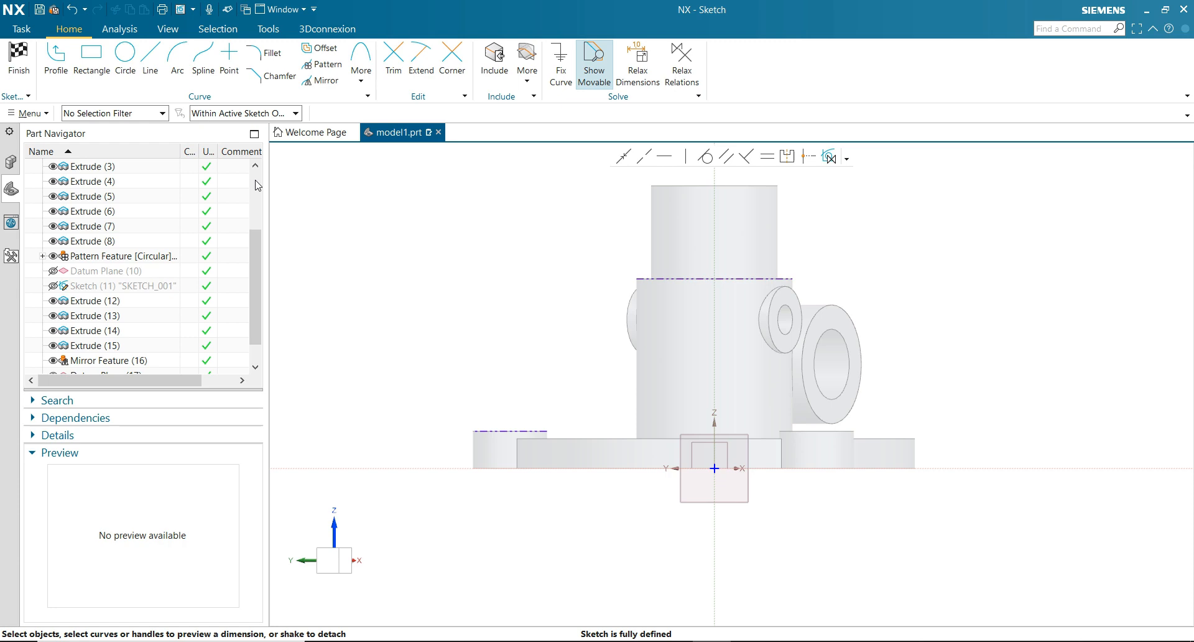
Draw a slanted rib line from the lug's reference line up to the wide tube's outer side, rising about 17 mm
left_click(150, 60)
scroll(566, 413, "up", 2)
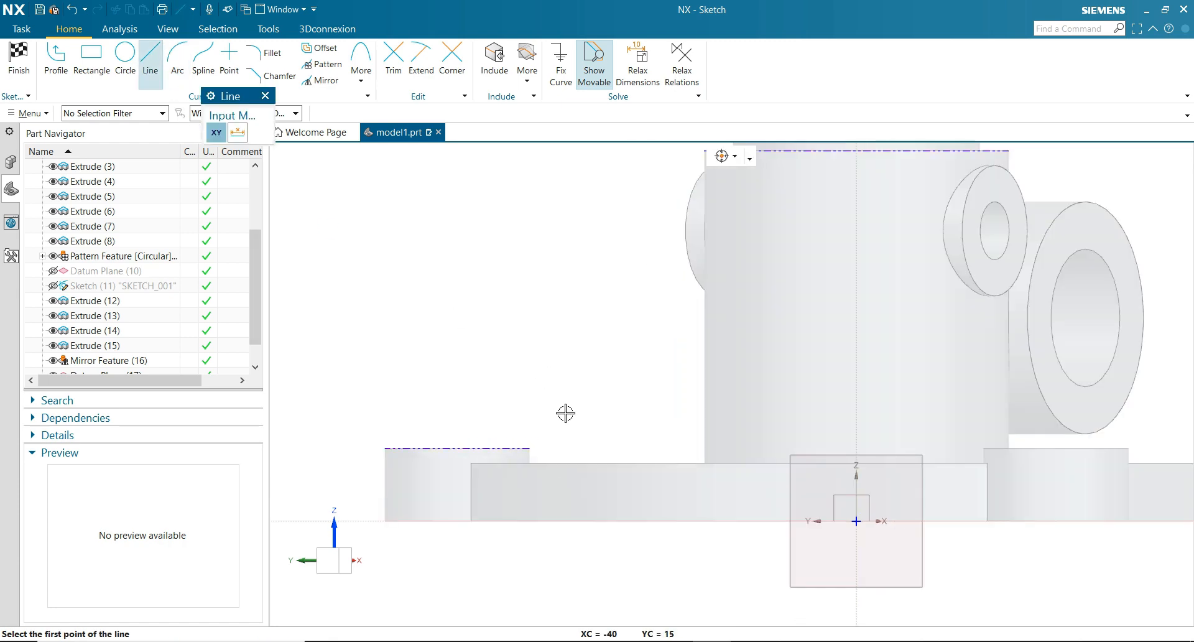
left_click(511, 441)
scroll(522, 410, "up", 1)
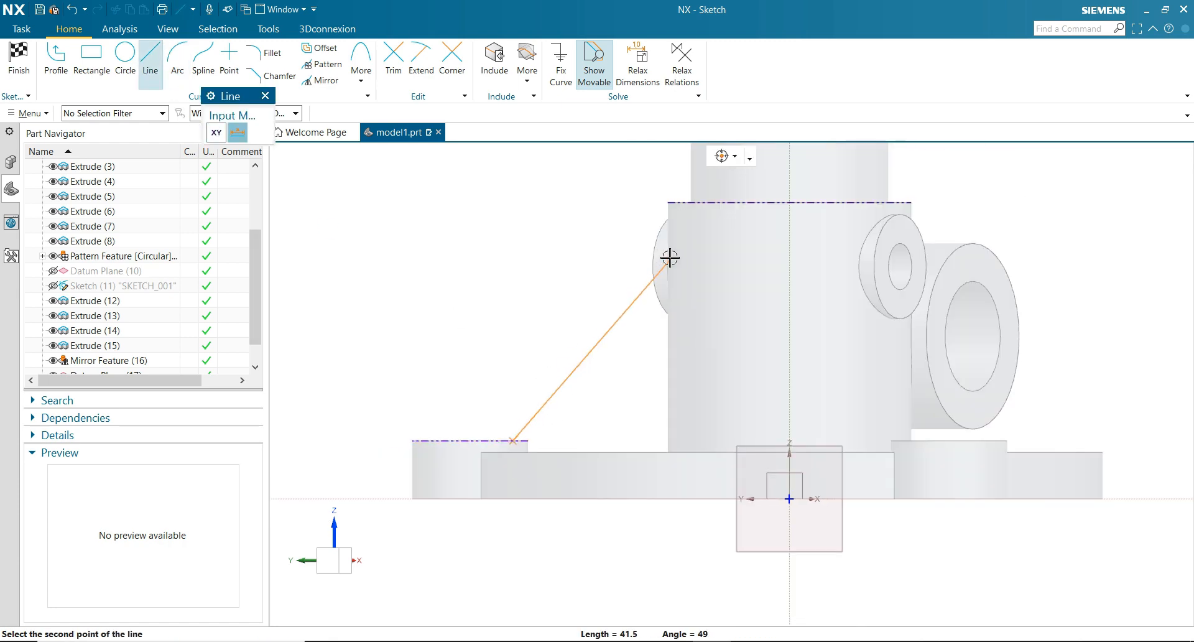
left_click(669, 339)
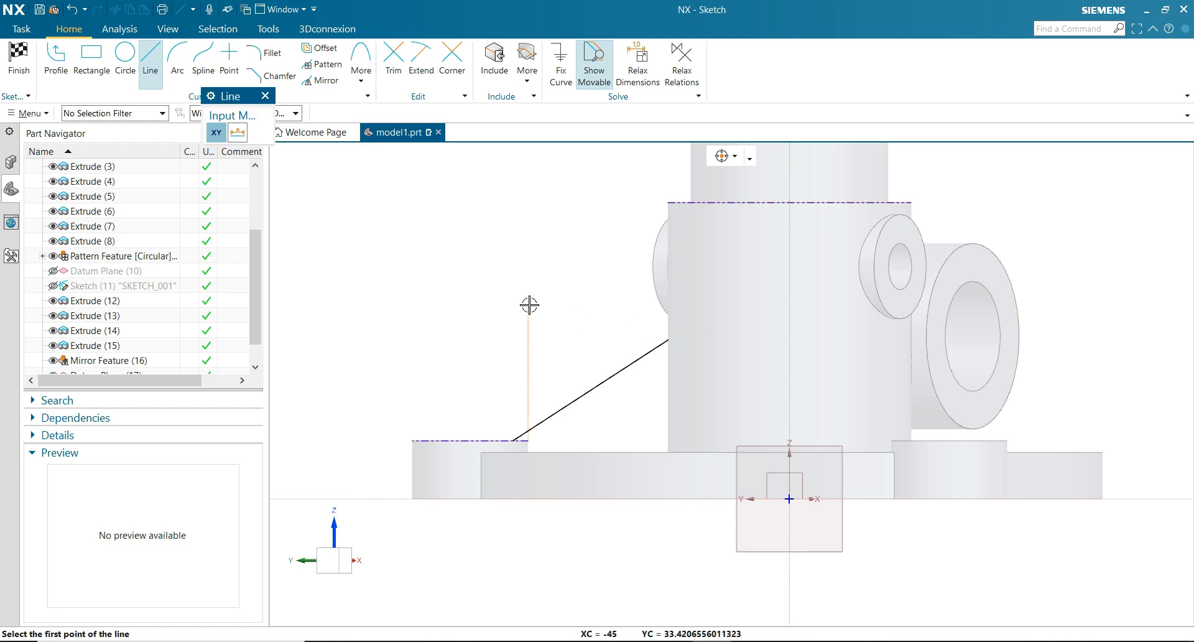
key("Escape")
scroll(540, 309, "down", 1)
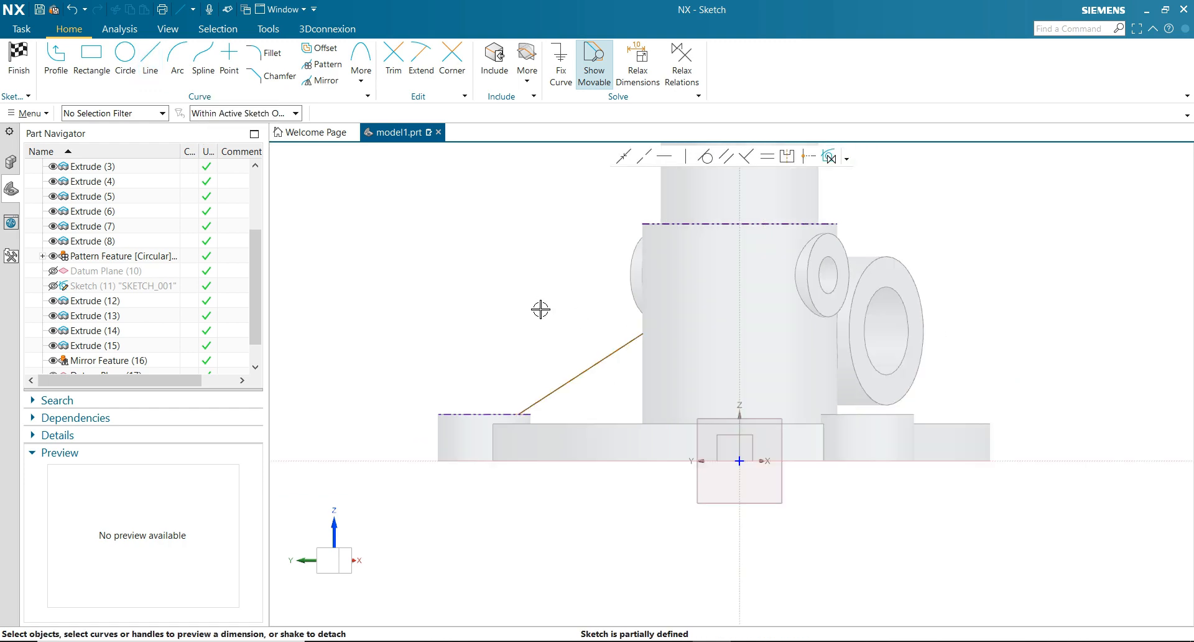
Make the rib line's upper endpoint vertical with the lug-side end of the tube shoulder's reference line
left_click(685, 156)
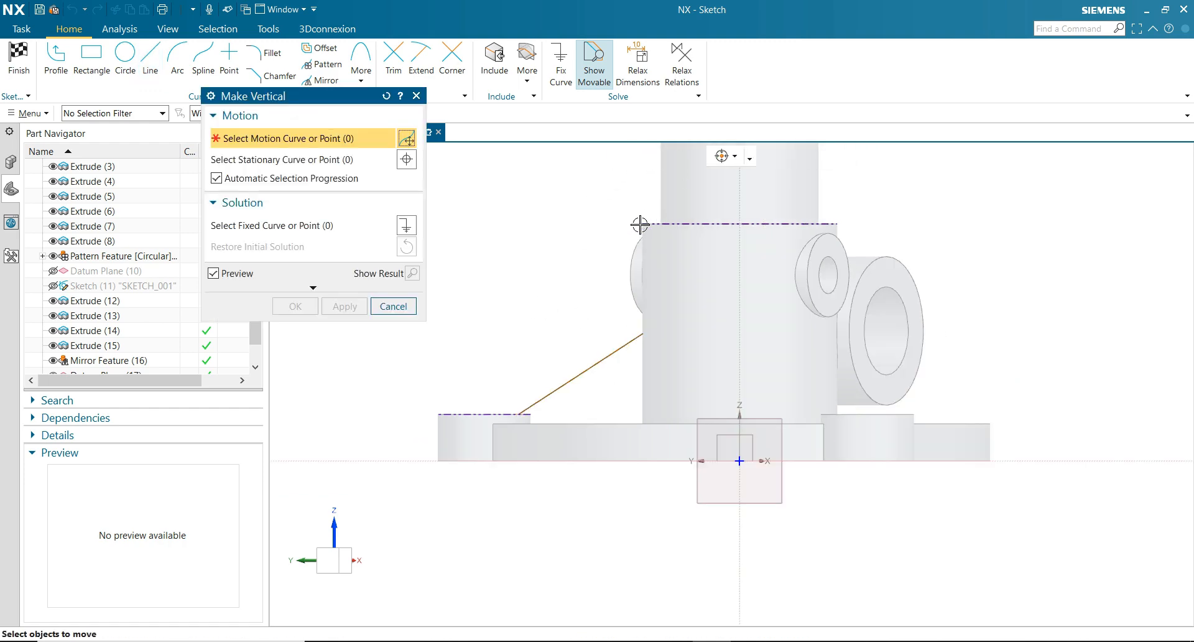
left_click(644, 334)
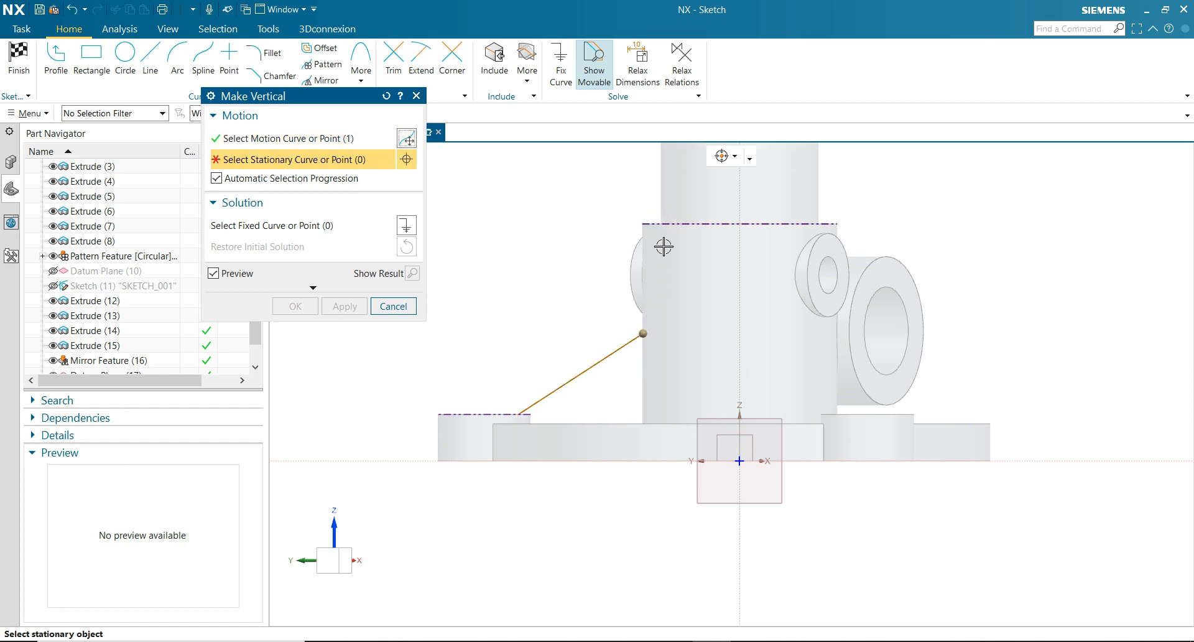
left_click(644, 223)
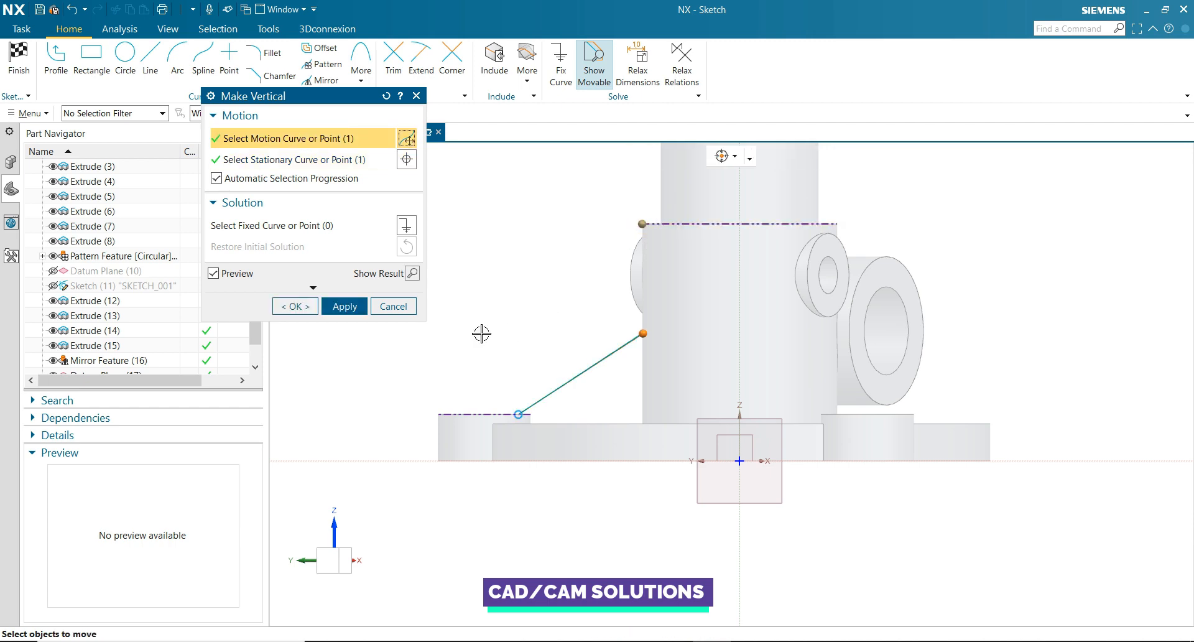
left_click(346, 306)
left_click(392, 306)
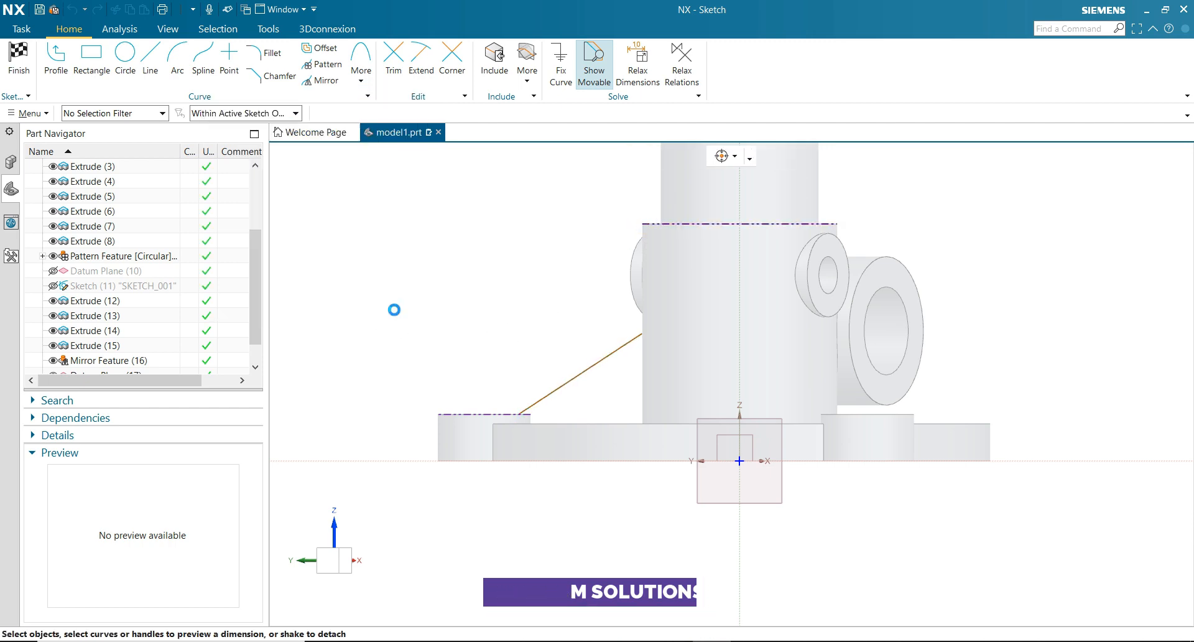
Dimension the rib line's upper endpoint 25 mm above the lug's reference line
scroll(536, 368, "up", 1)
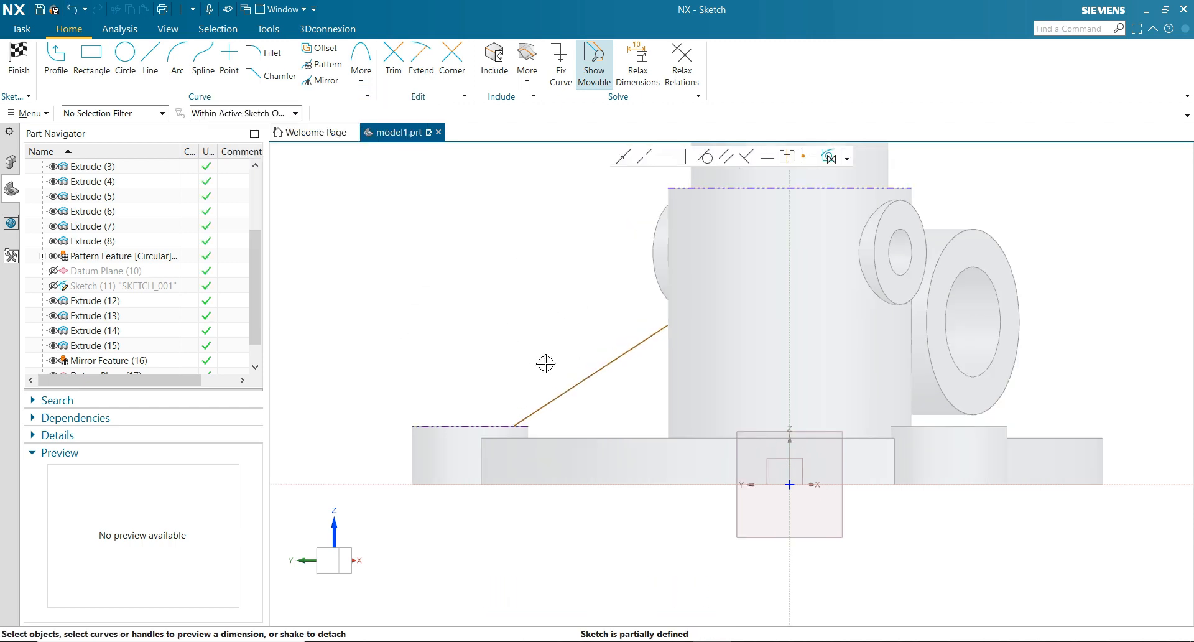
left_click(667, 325)
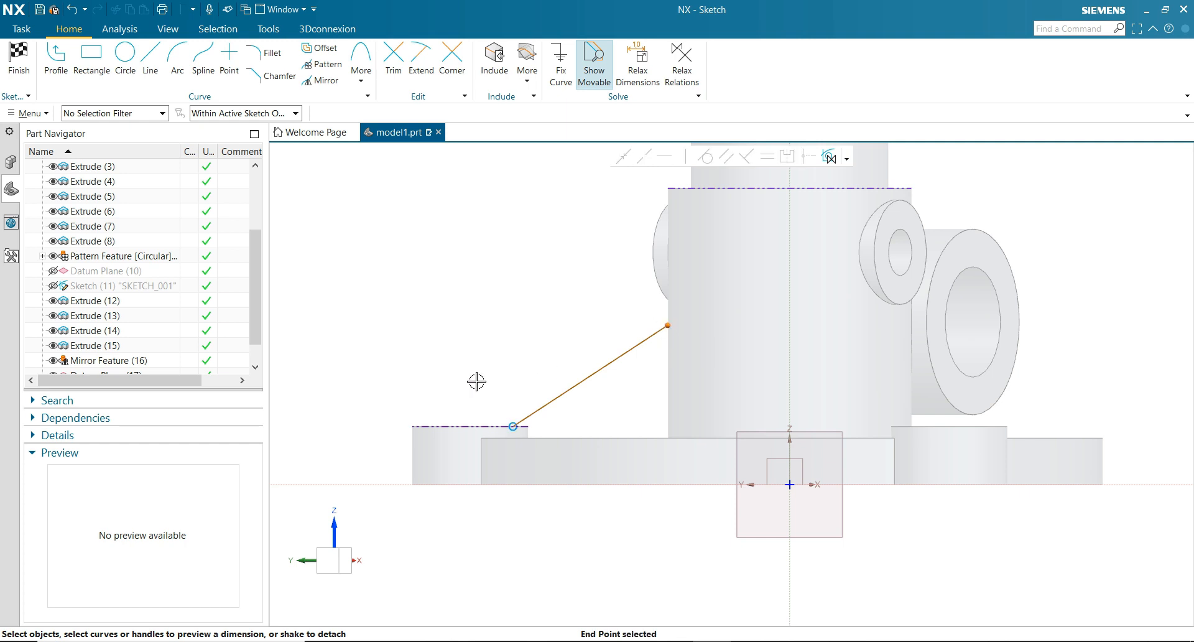
left_click(444, 424)
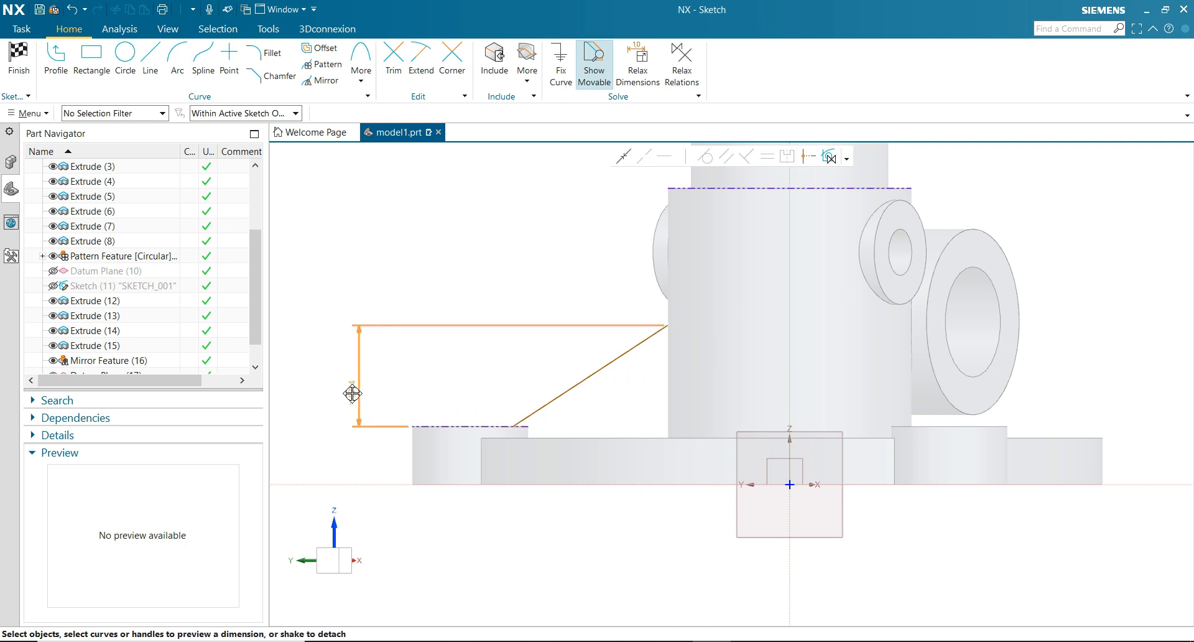
left_click(418, 379)
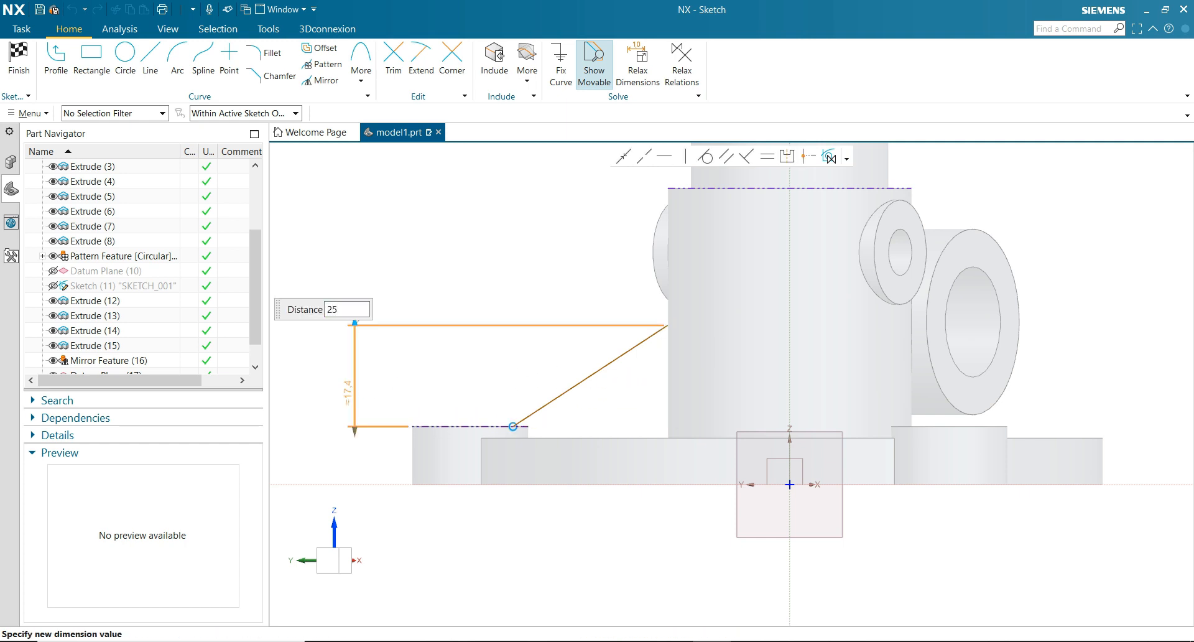
key("Return")
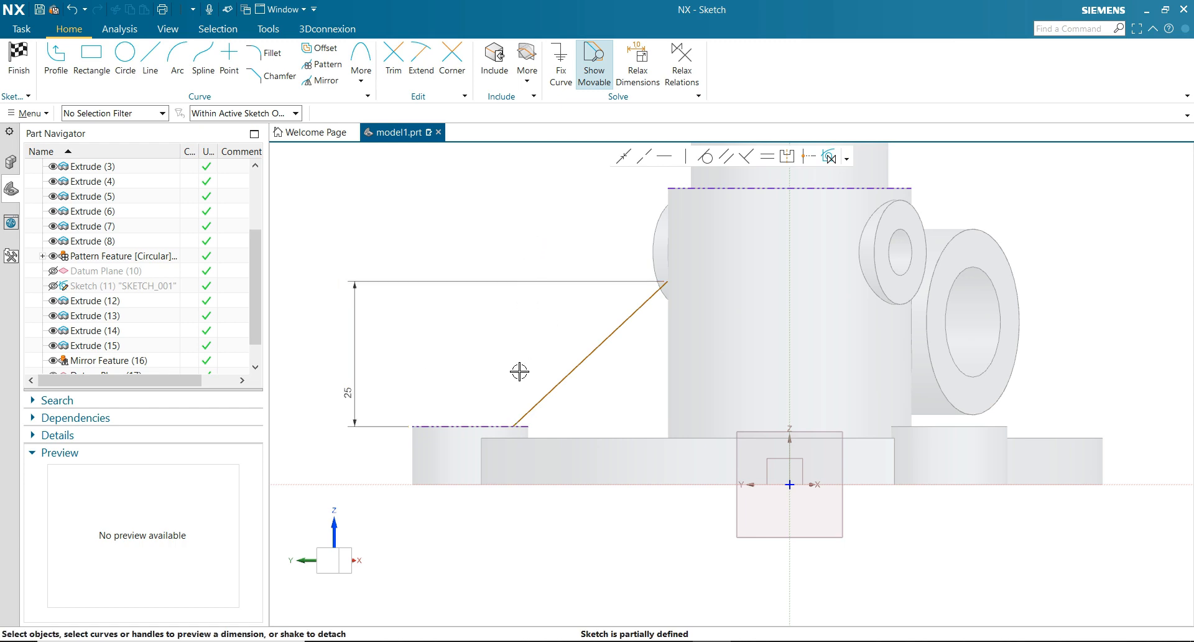
Dimension the rib line's lower endpoint 1 mm from the inner end of the lug's reference line and finish the sketch
scroll(513, 428, "down", 4)
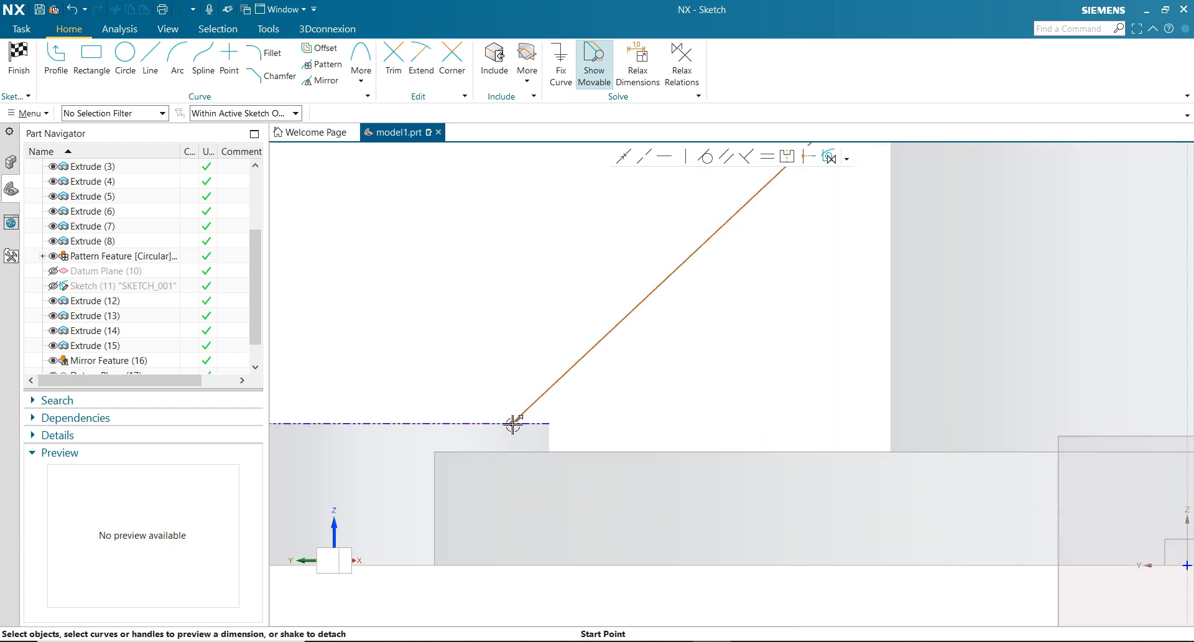
left_click(546, 423)
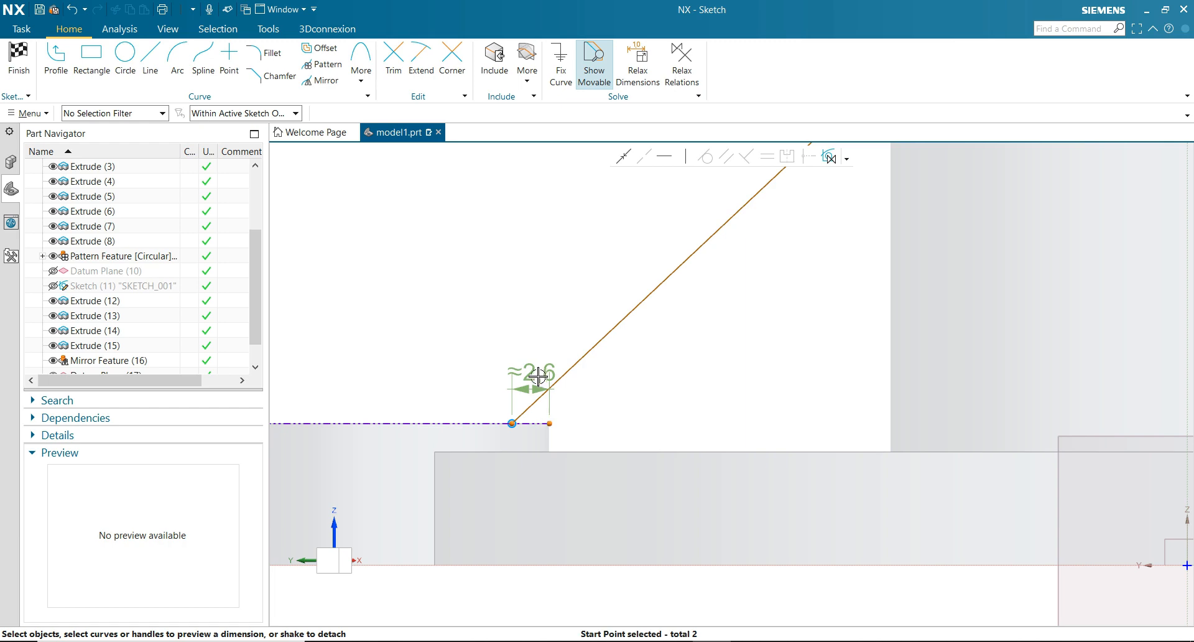
left_click(531, 310)
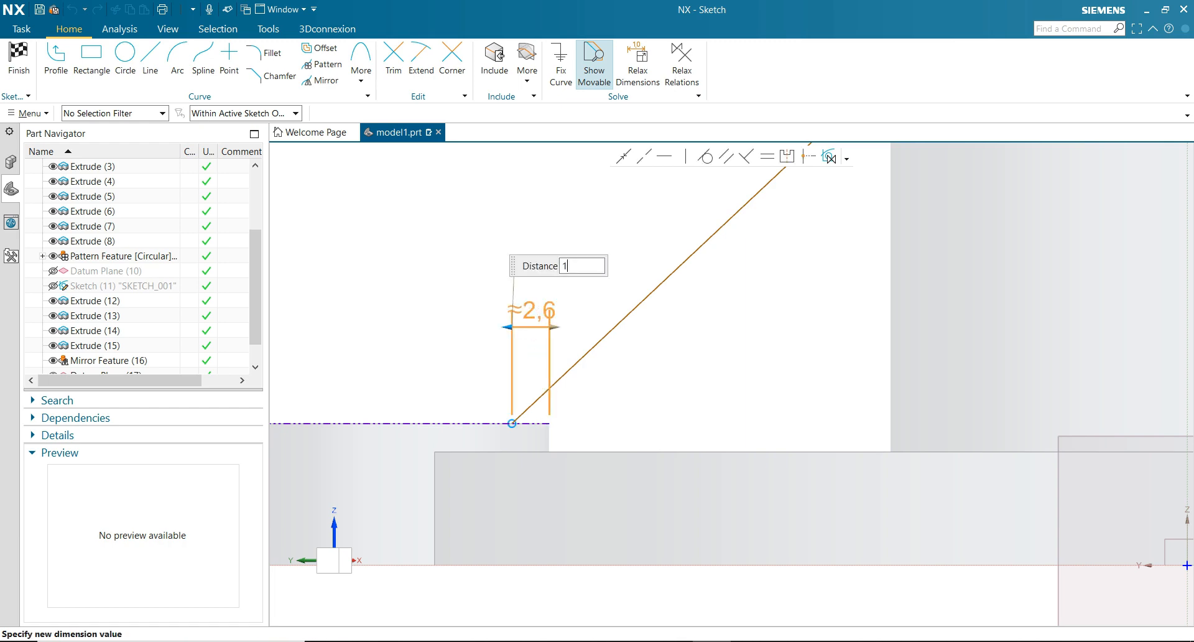
key("Return")
scroll(529, 370, "up", 4)
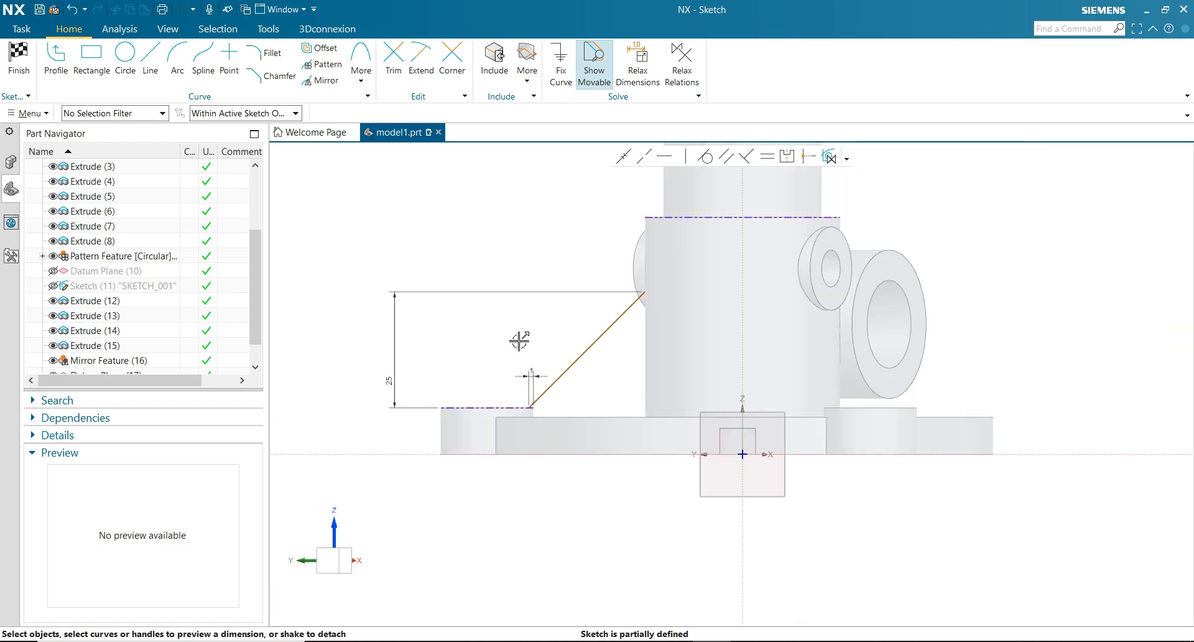
left_click(19, 59)
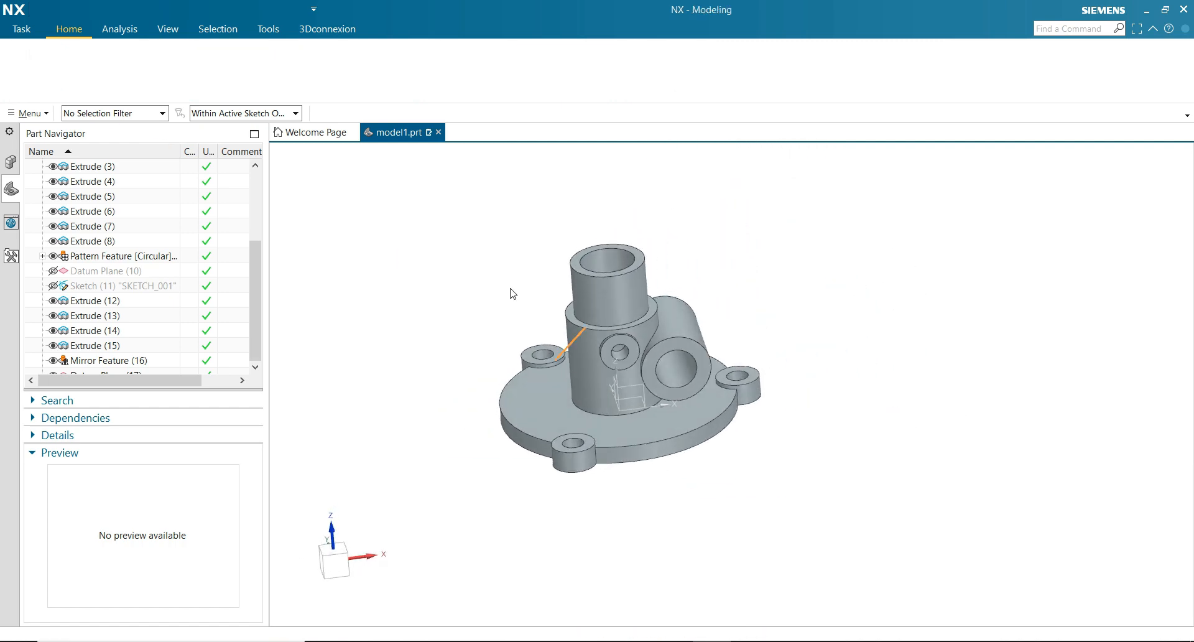
Hide the datum plane that carries the rib line sketch
mouse_move(477, 317)
middle_mouse_down()
mouse_move(496, 269)
mouse_move(635, 433)
middle_mouse_up()
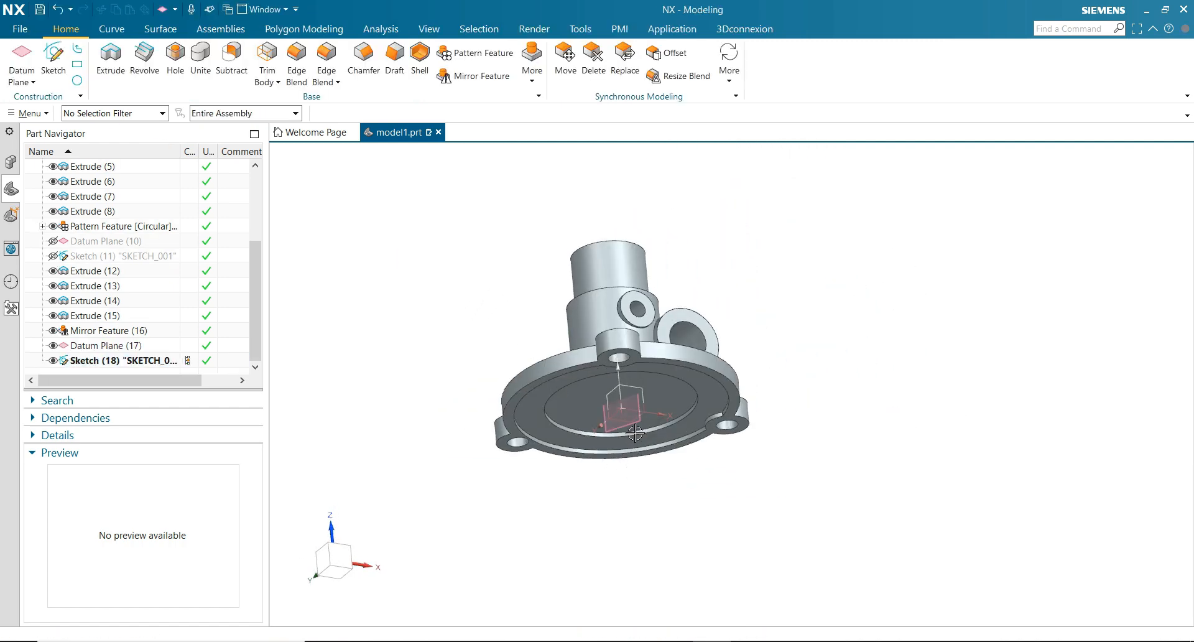
left_click(632, 426)
key("Escape")
scroll(617, 448, "down", 4)
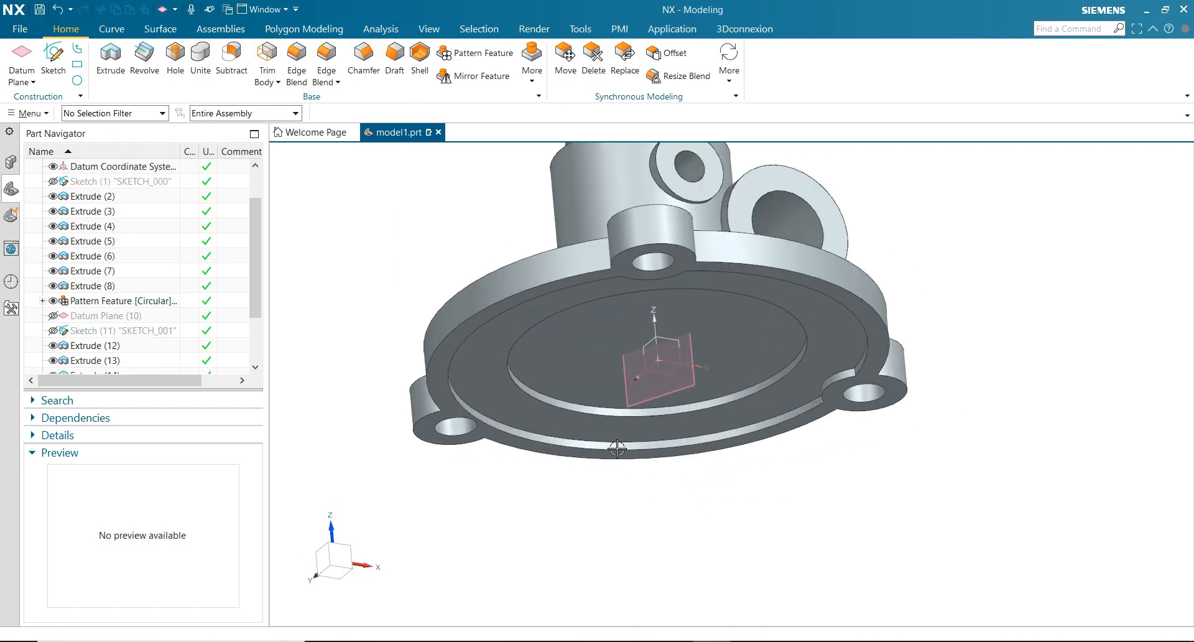
left_click(656, 398)
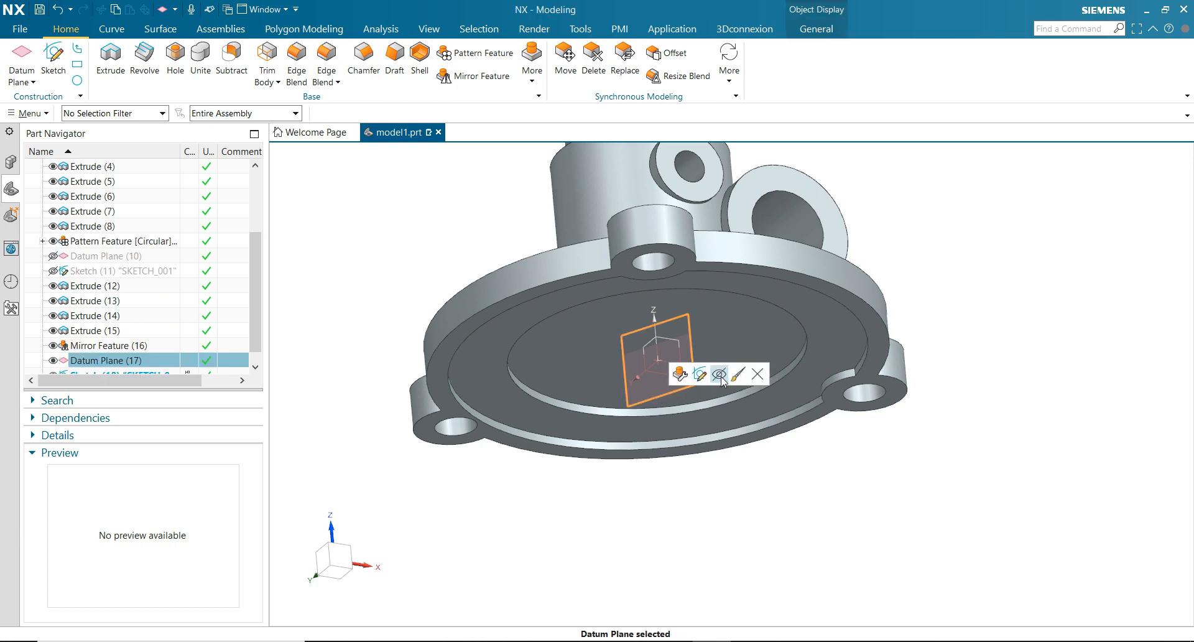
left_click(720, 374)
Create a 5 mm symmetric rib parallel to the section plane from the slanted line, combined with the body, and hide its sketch
middle_click_drag(620, 407, 579, 352)
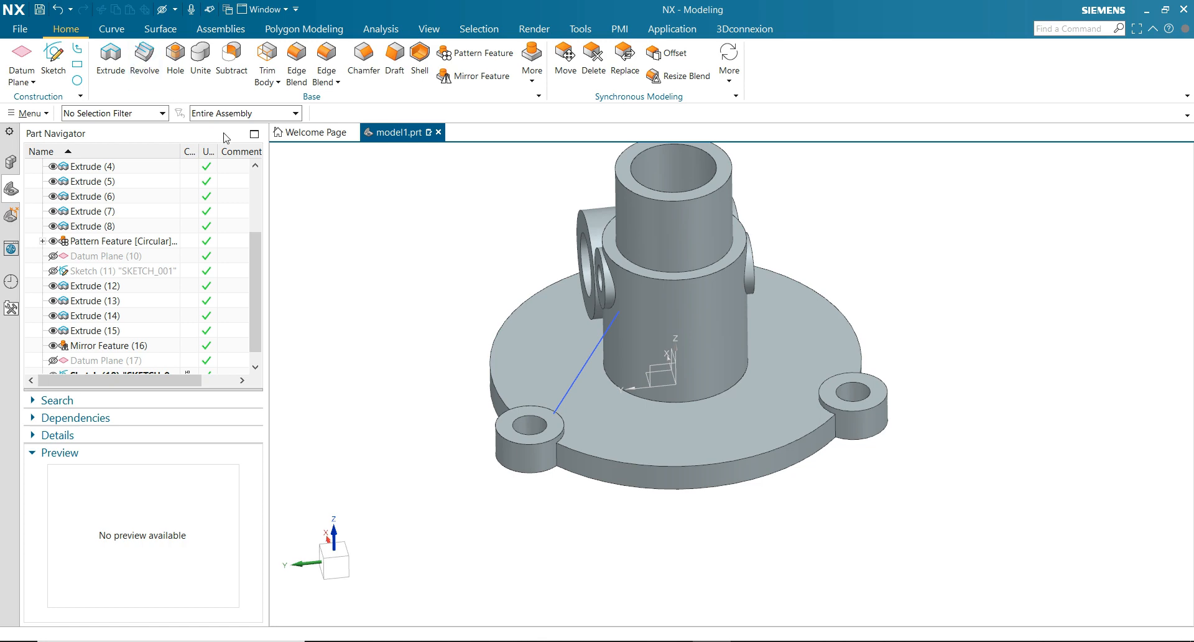
left_click(26, 113)
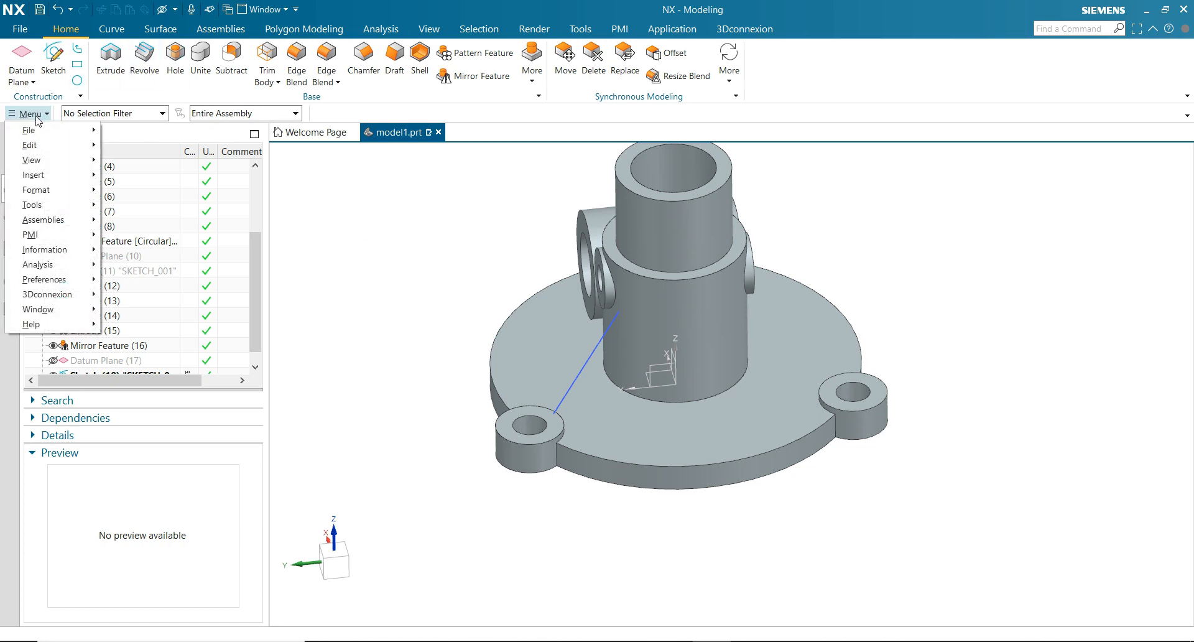
mouse_move(43, 175)
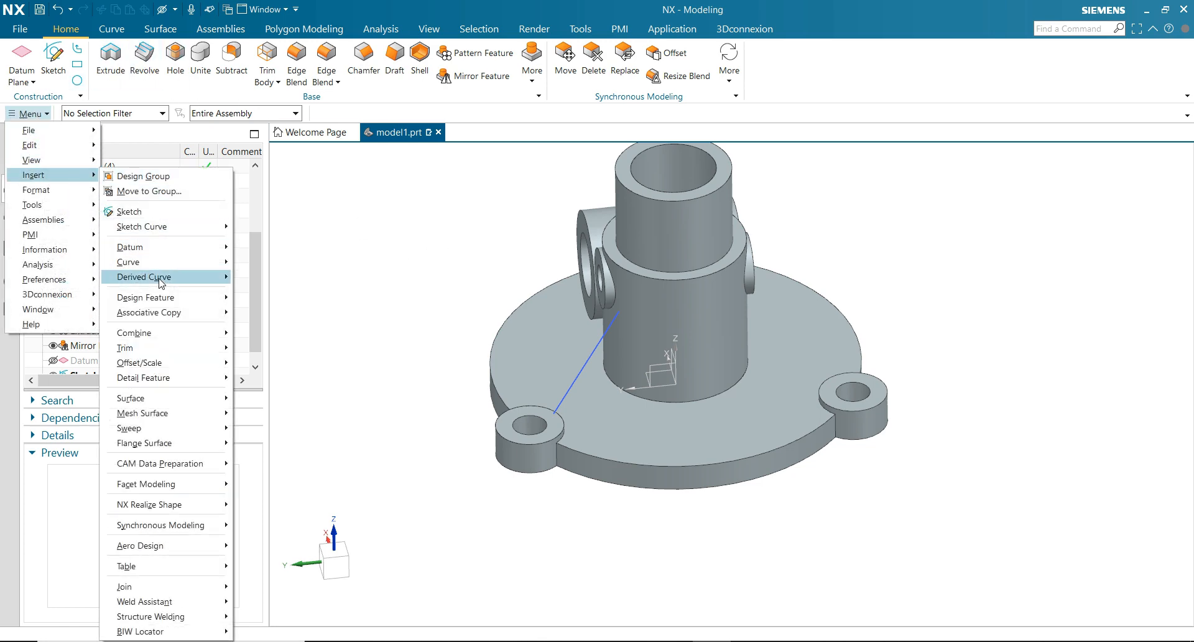
mouse_move(162, 299)
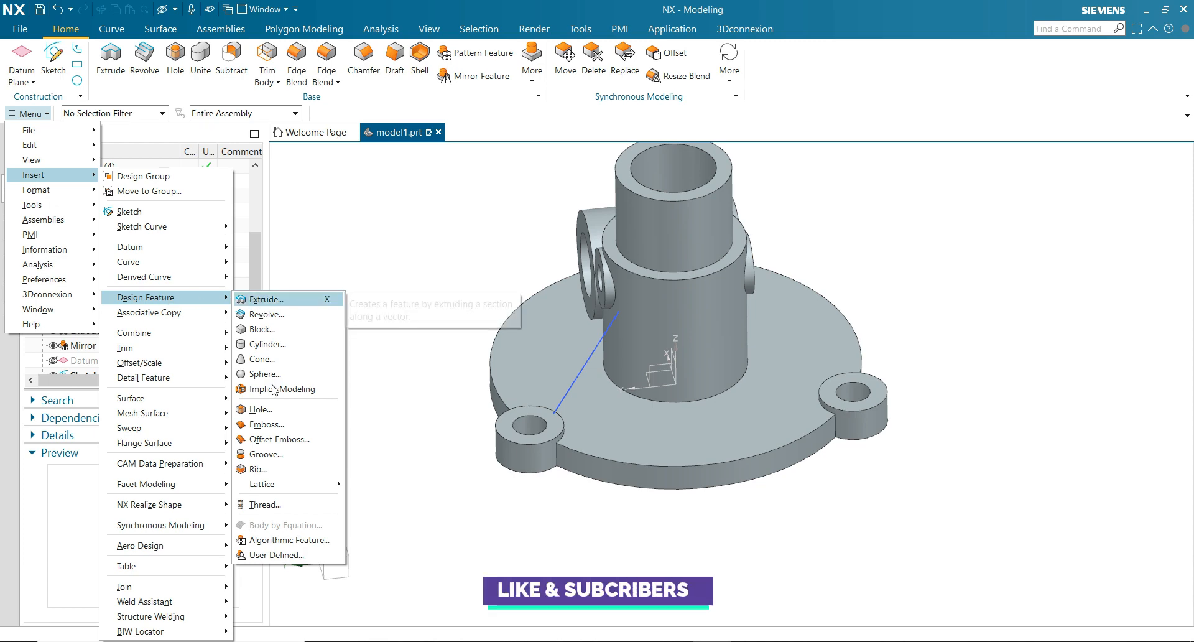
left_click(274, 470)
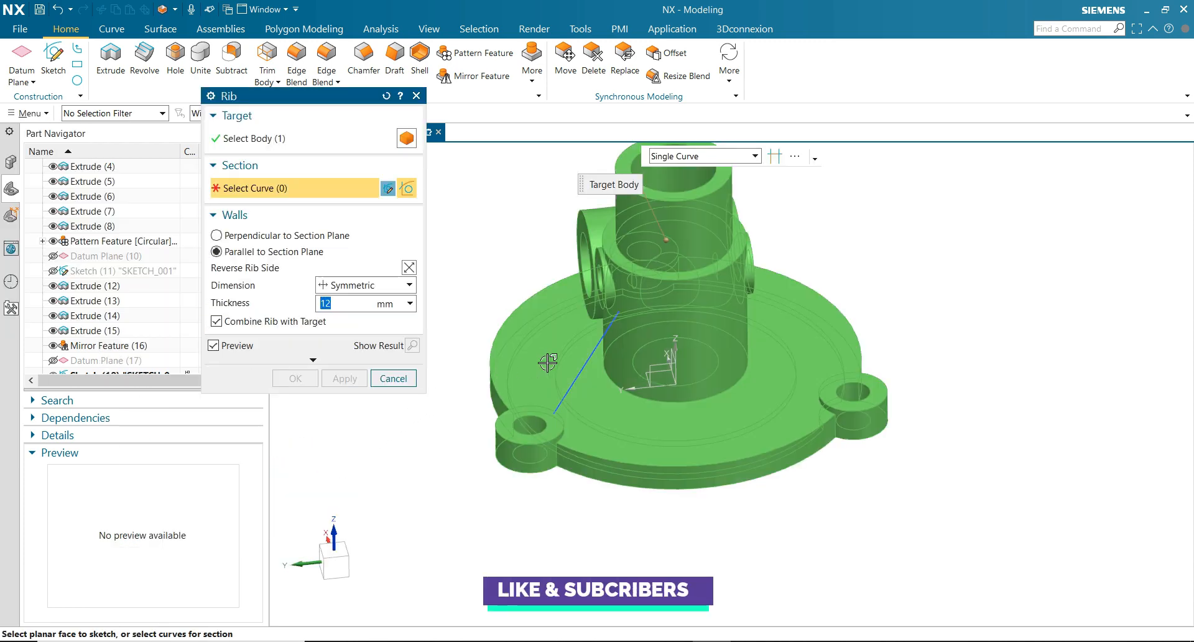
left_click(595, 342)
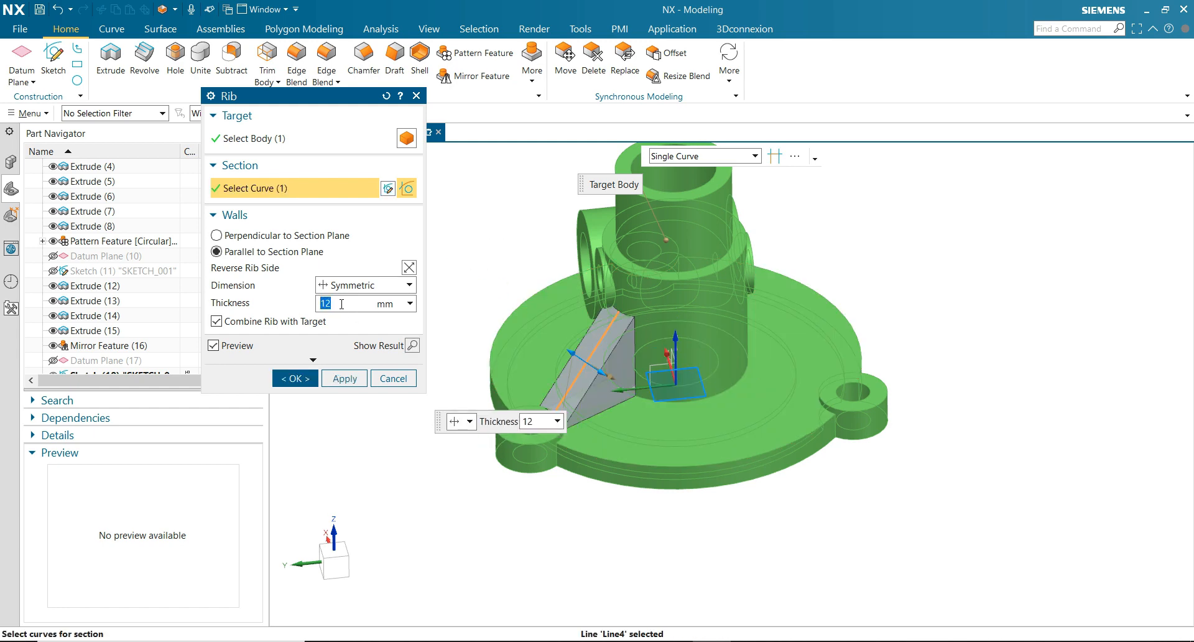
left_click(412, 346)
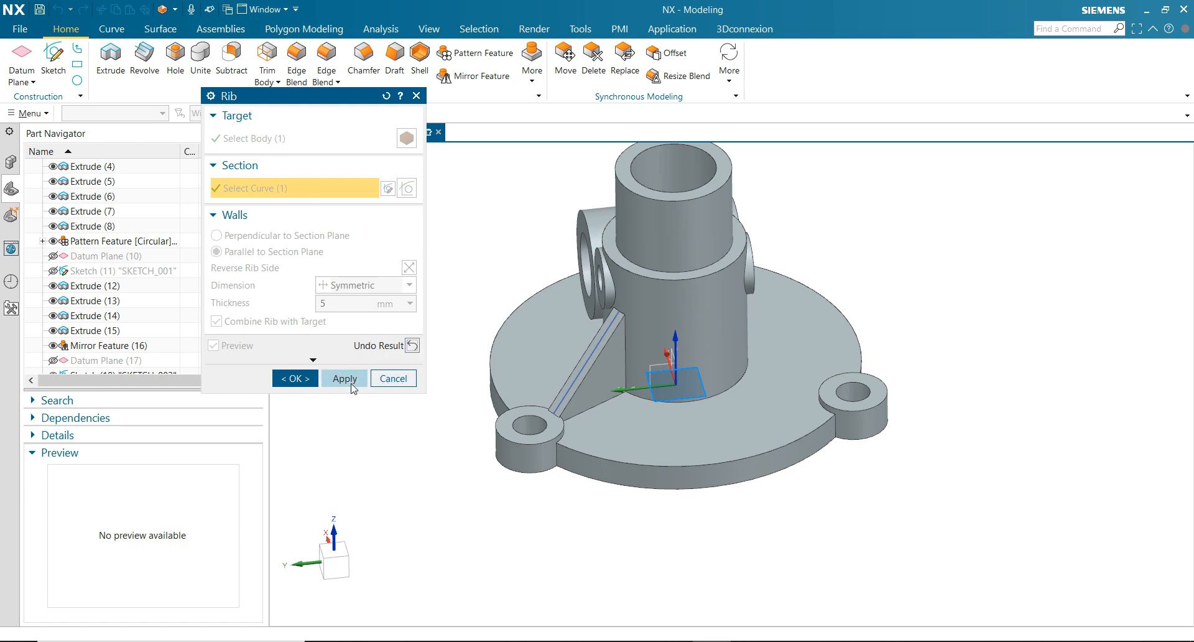
left_click(295, 378)
left_click(570, 373)
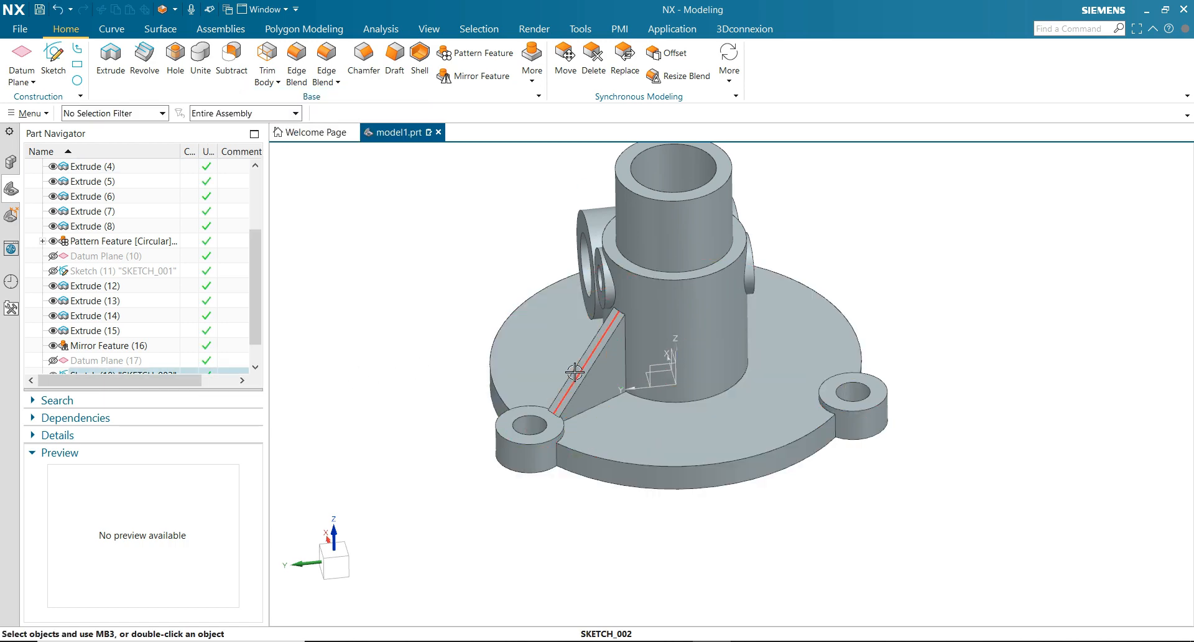
left_click(658, 351)
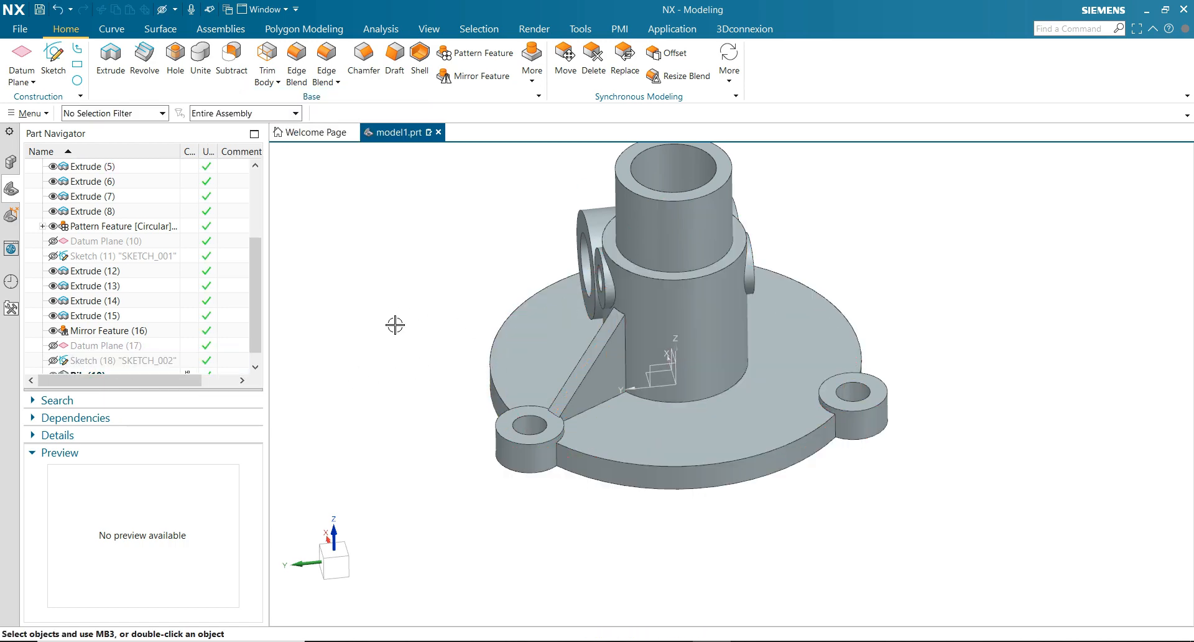
Pattern the rib circularly about the Z axis with a count of 2 and a 120° pitch angle
scroll(398, 344, "down", 2)
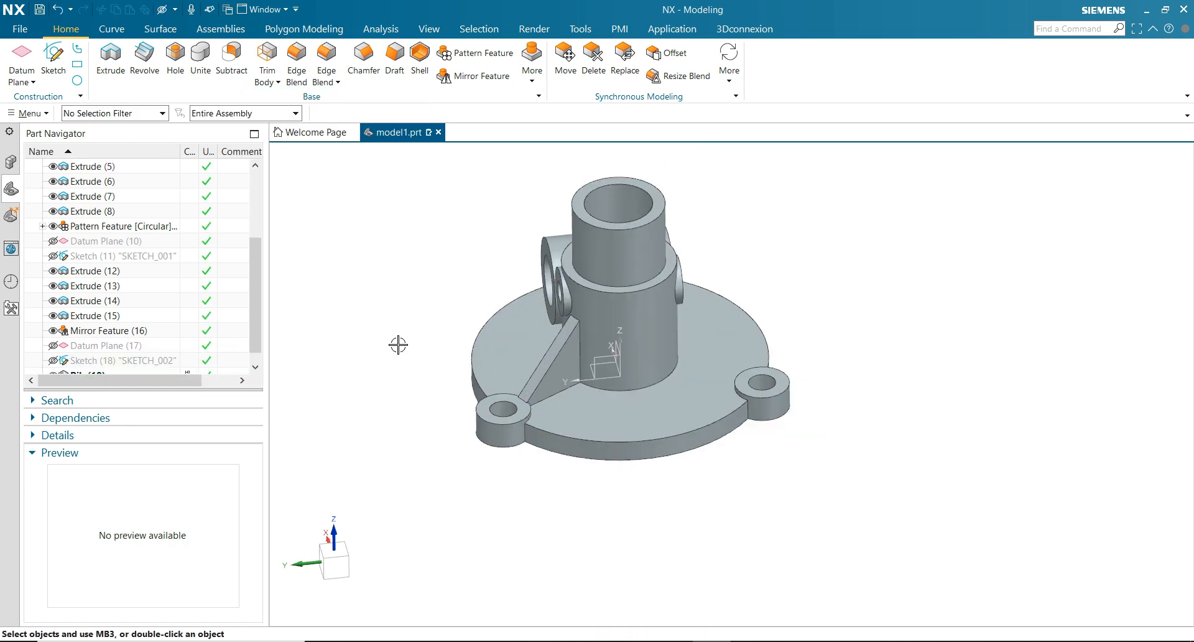
left_click(475, 52)
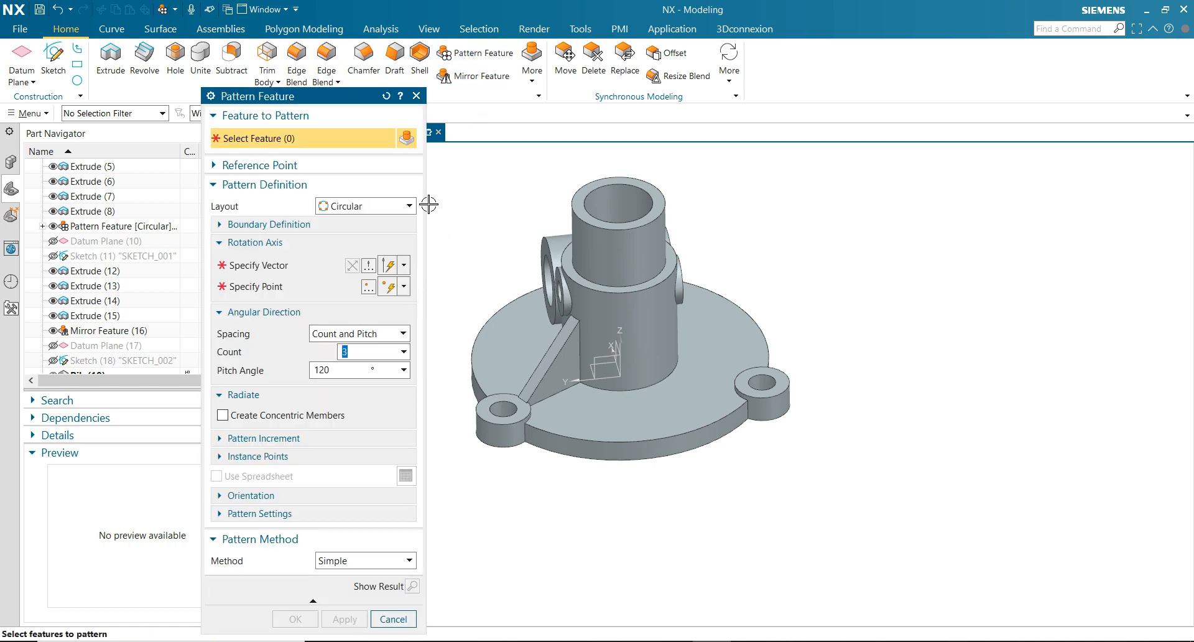
left_click(555, 358)
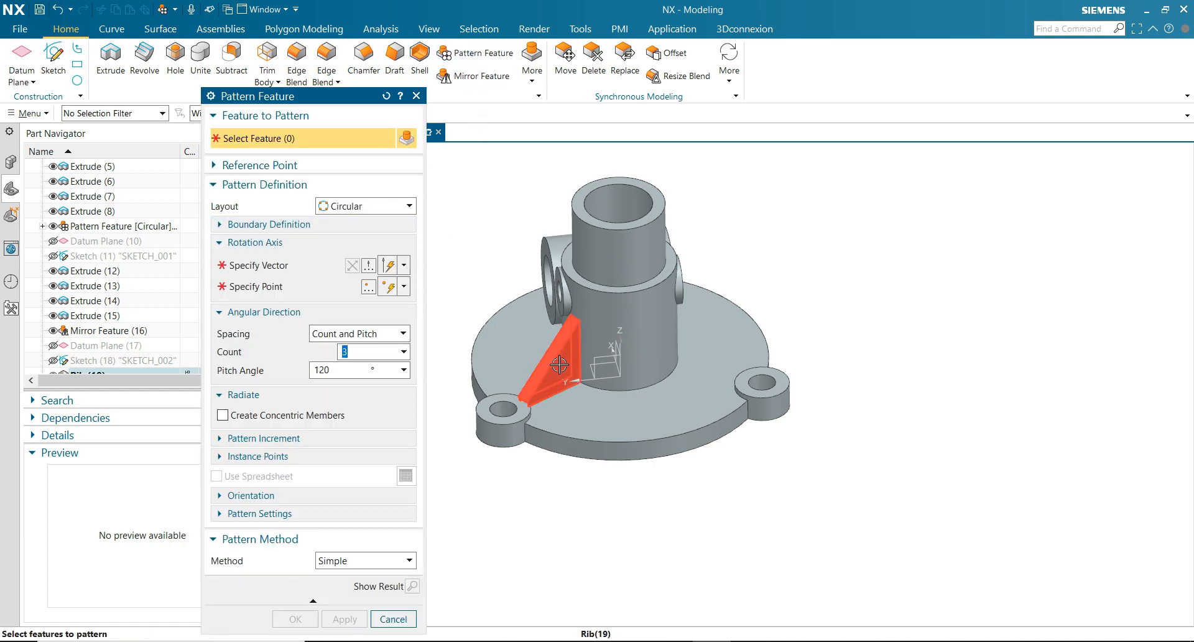
middle_click(471, 245)
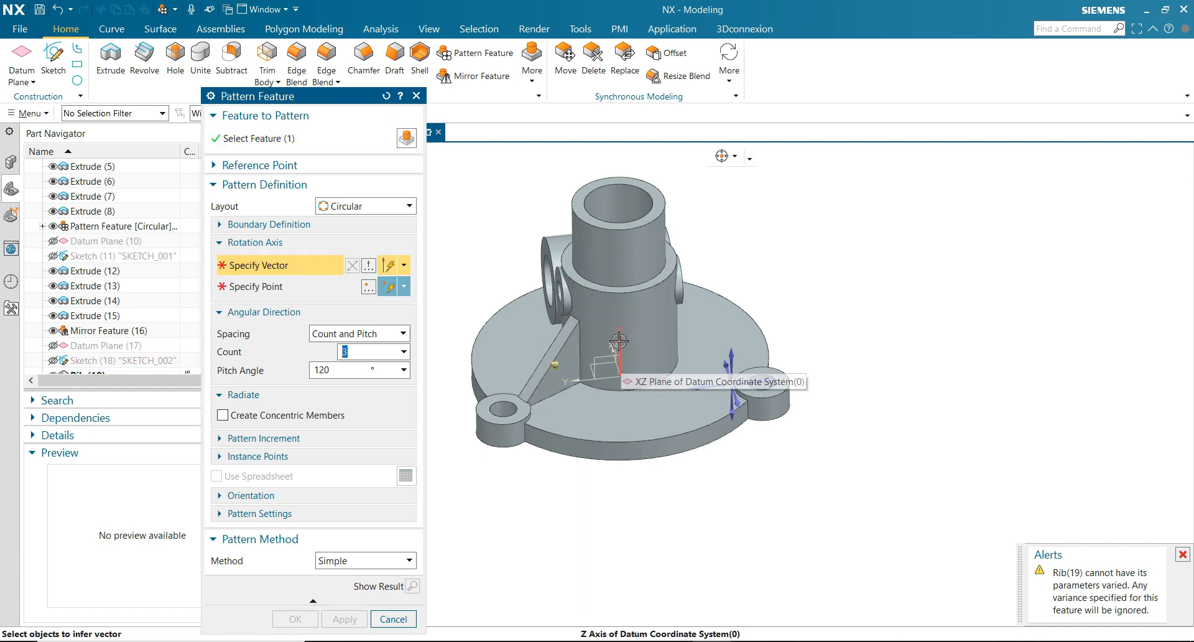
left_click(617, 350)
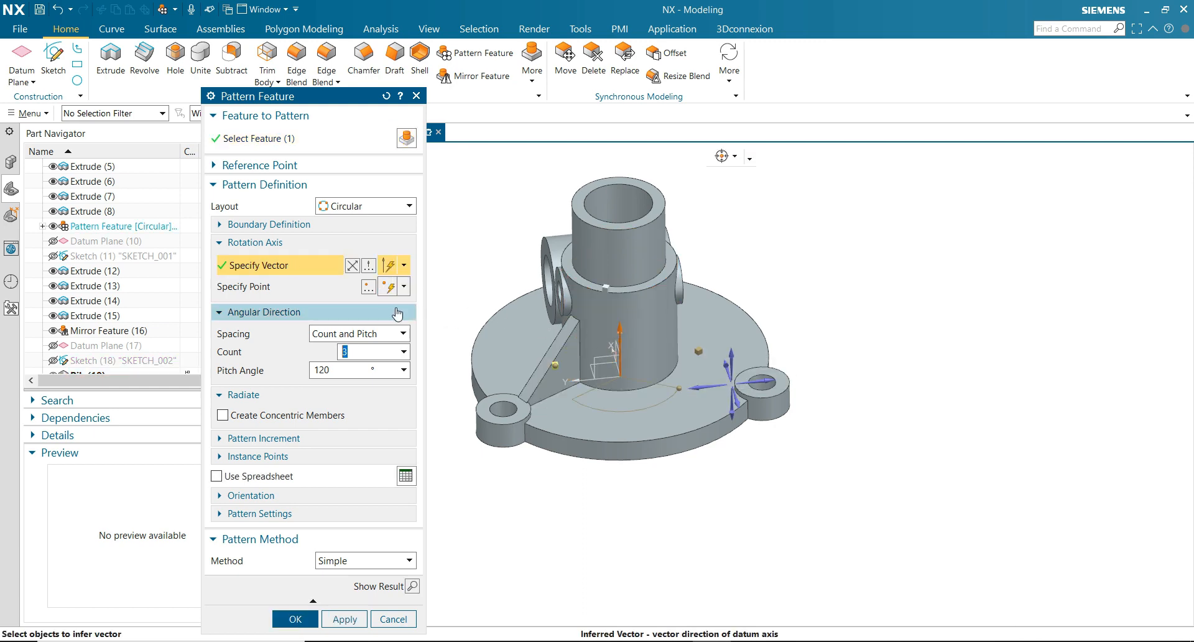
left_click(346, 371)
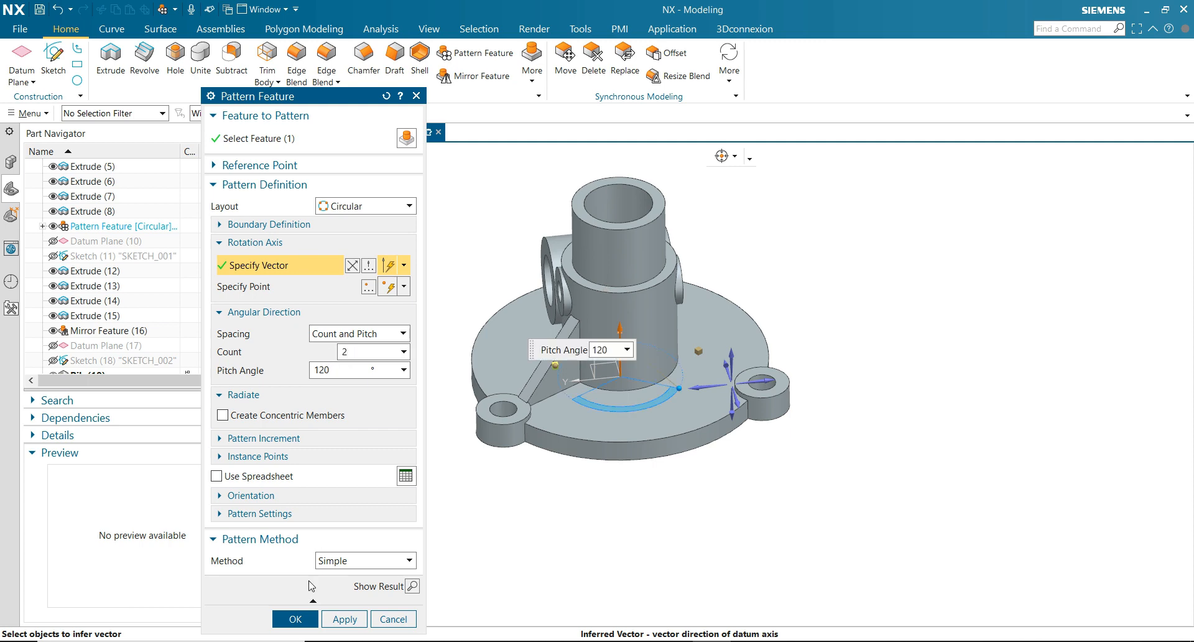
left_click(295, 619)
Start a new sketch on the Front principal plane
middle_click_drag(445, 344, 386, 277)
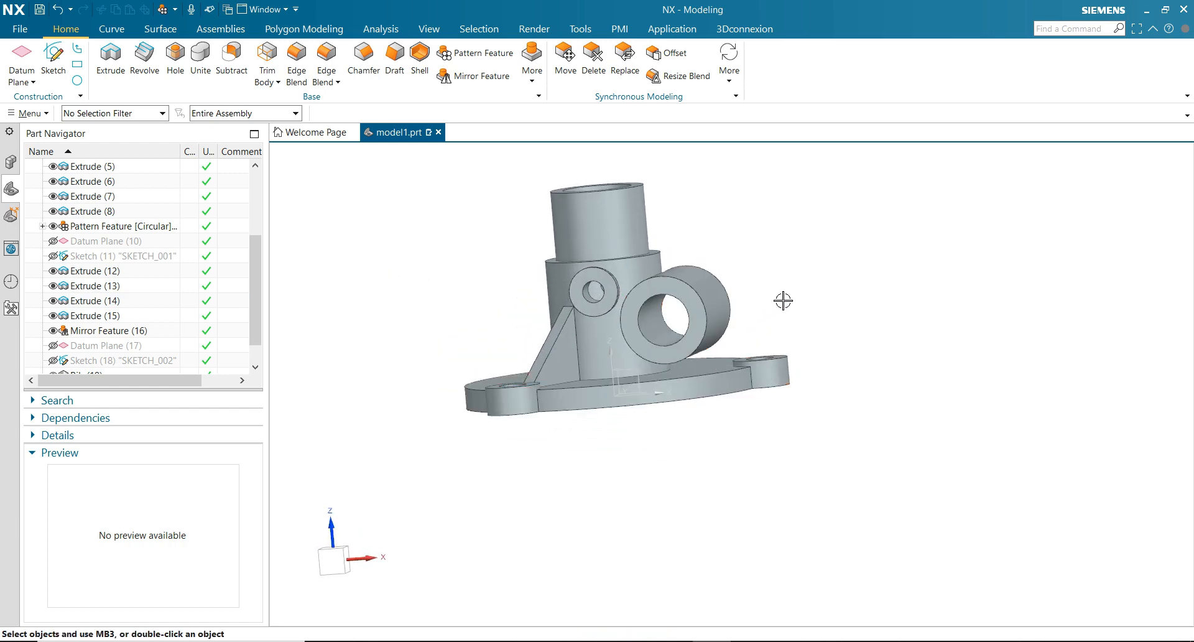
left_click(59, 59)
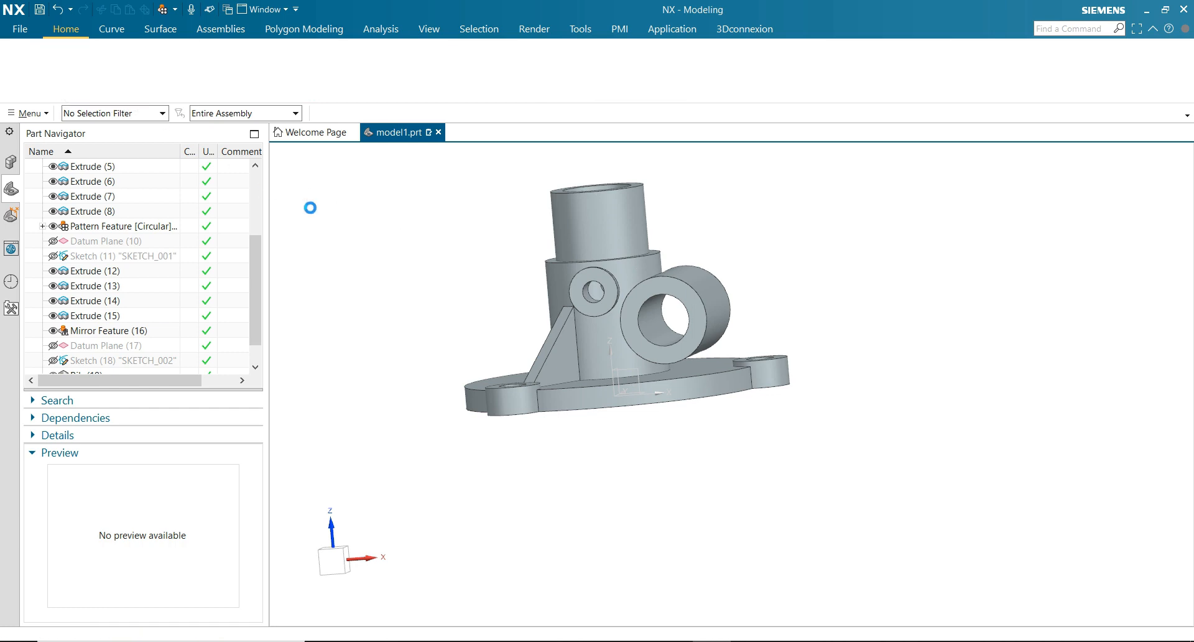
middle_click_drag(710, 420, 827, 341)
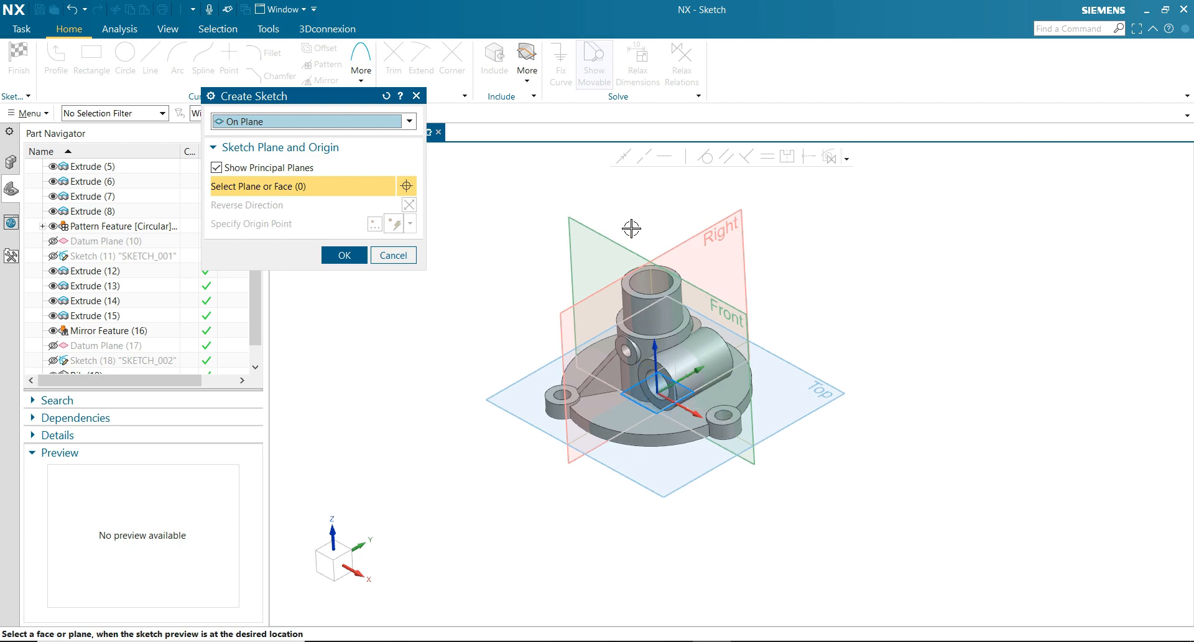
left_click(618, 249)
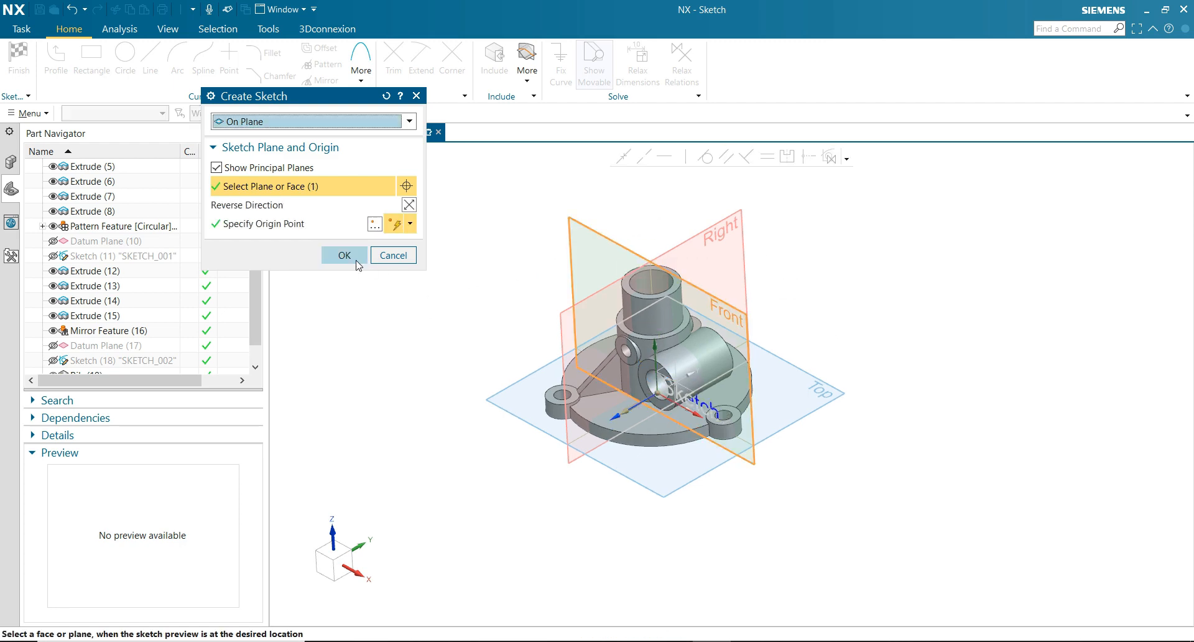
left_click(357, 262)
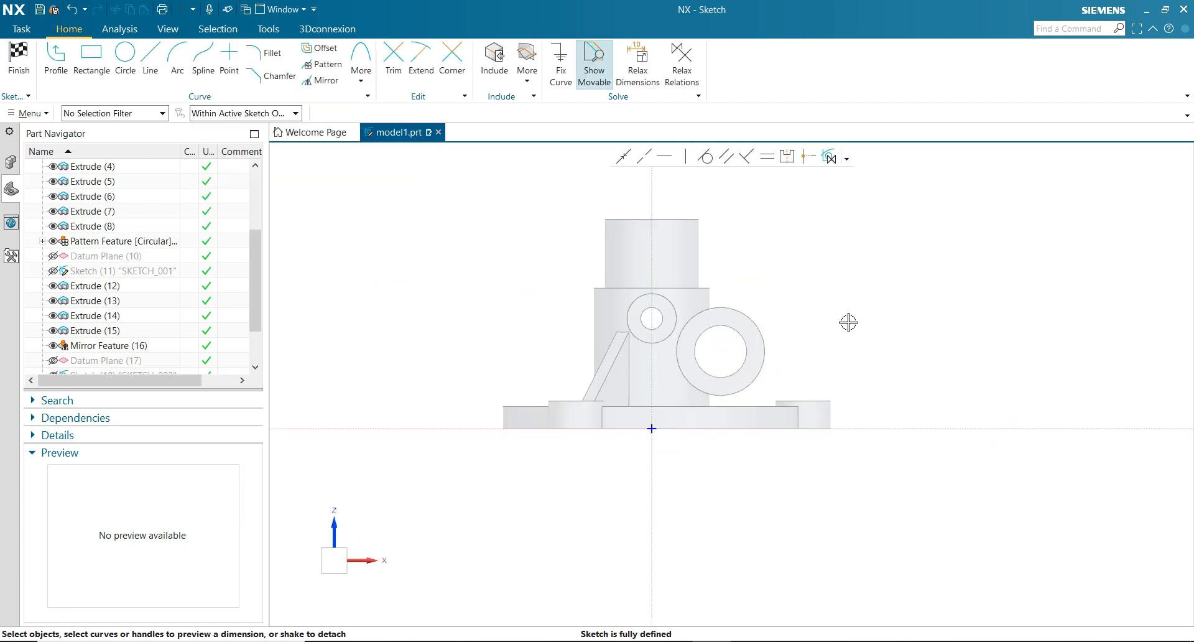
Project the horizontal cylinder's outer circle and the base flange's top edge into the sketch as associative curves
scroll(848, 322, "up", 2)
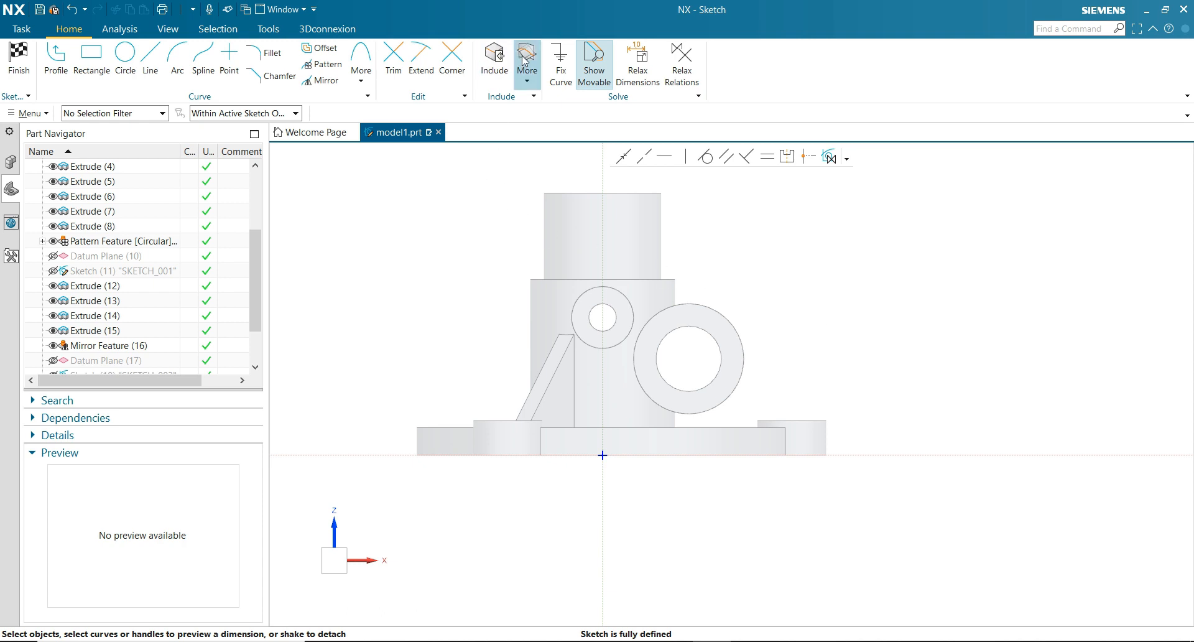
left_click(527, 74)
left_click(547, 116)
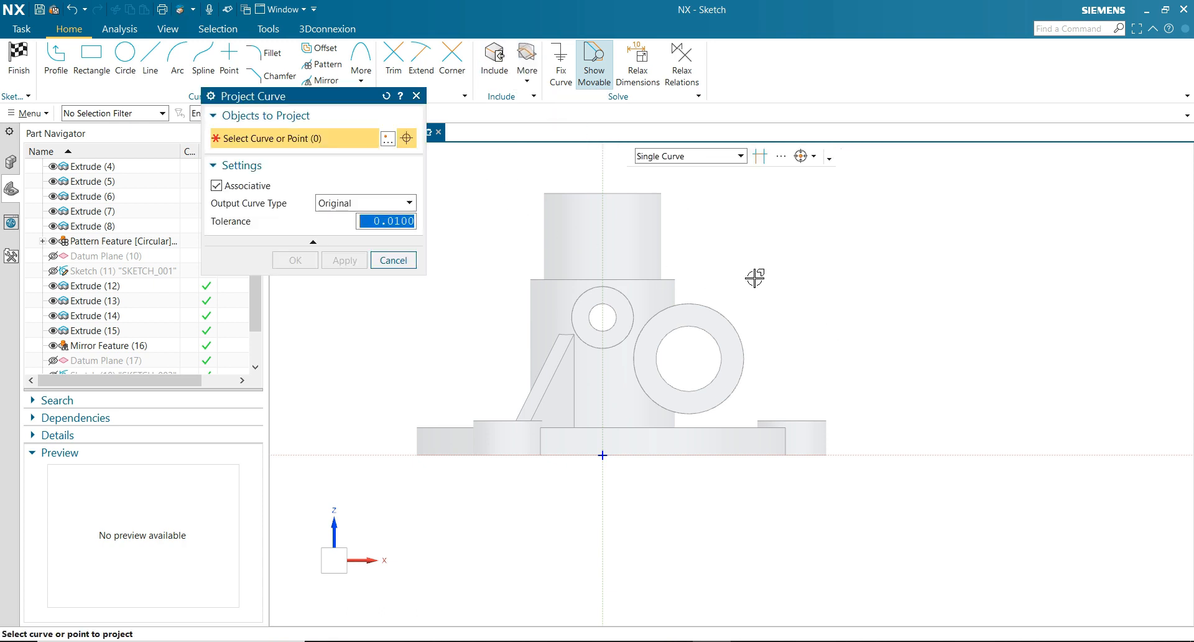
left_click(742, 336)
left_click(691, 425)
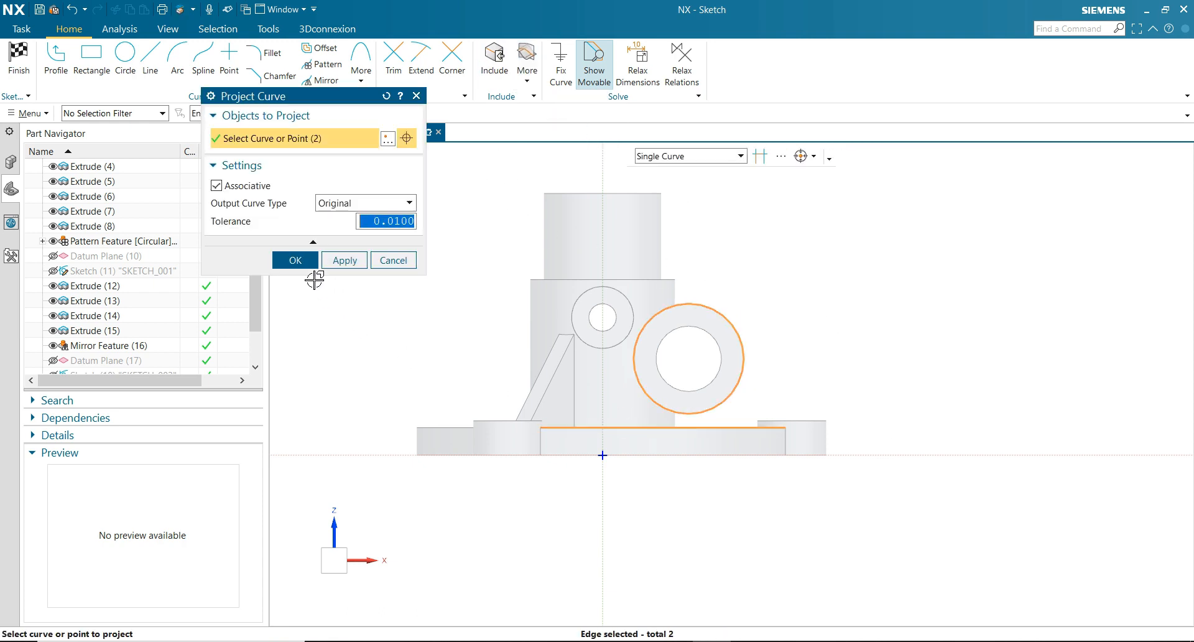
left_click(296, 260)
Convert the projected circle and flange edge line to reference curves
scroll(781, 374, "up", 1)
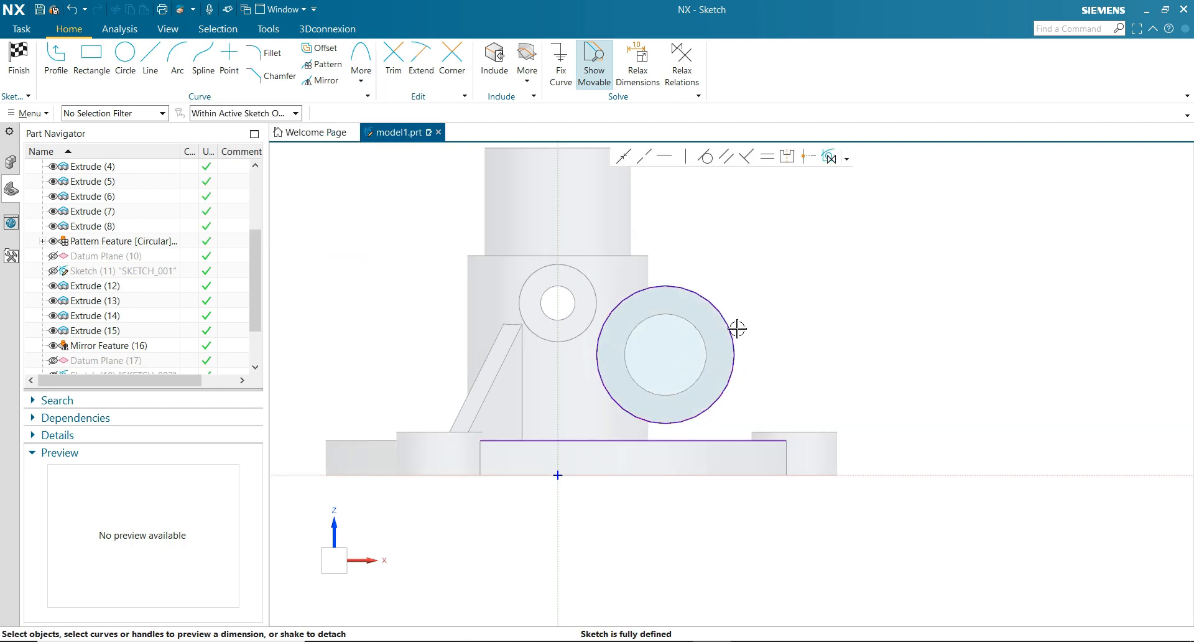
left_click(712, 295)
left_click(707, 440)
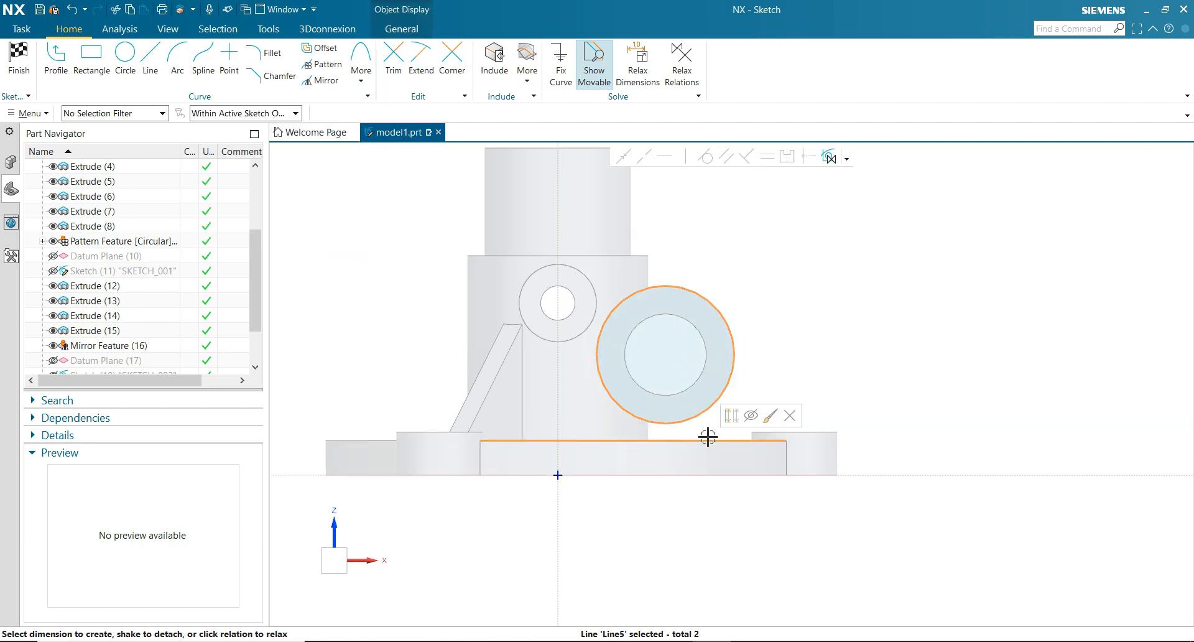
left_click(728, 415)
Draw a nearly upright line about 20 mm long from the reference circle's outer side down to the flange reference line
scroll(769, 365, "up", 2)
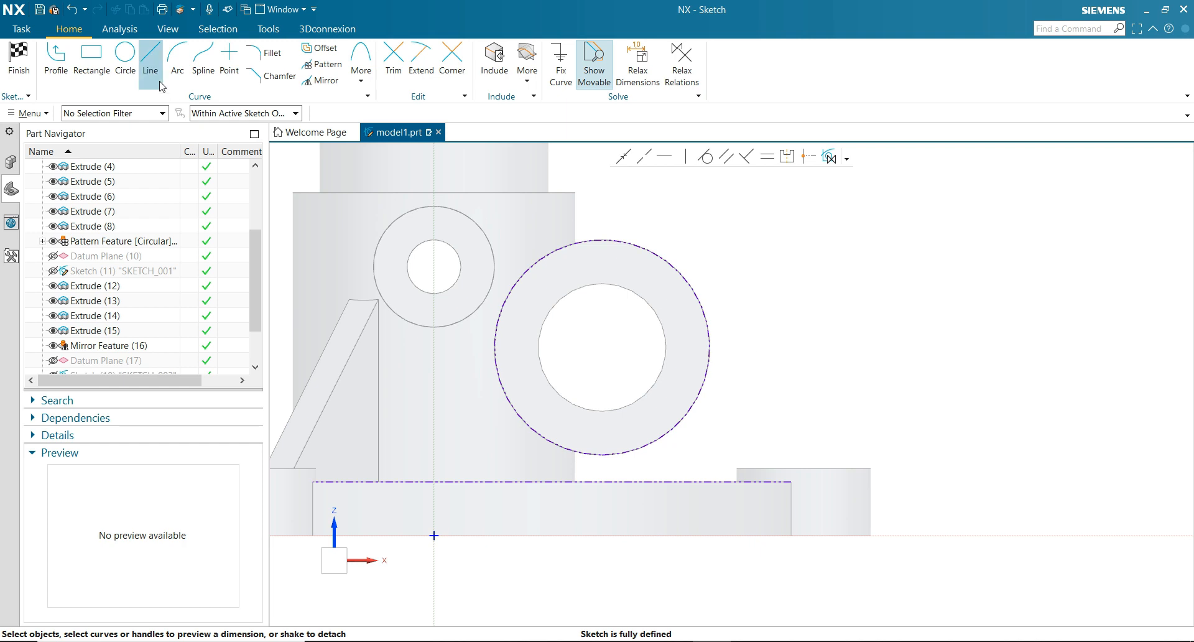
left_click(151, 62)
left_click(709, 328)
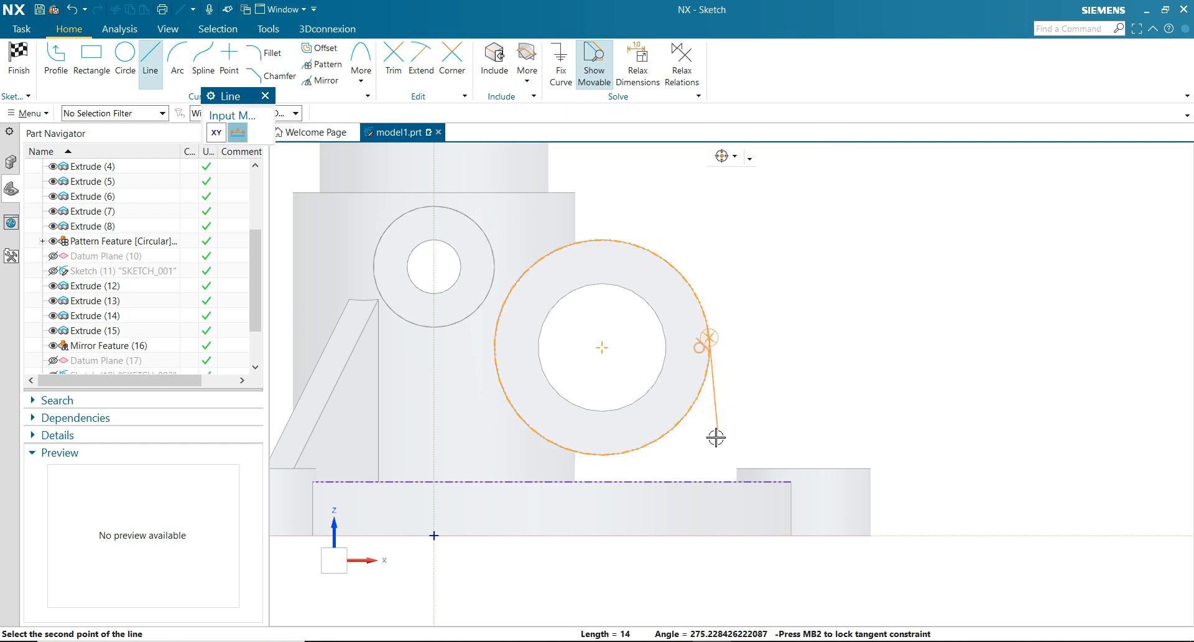
left_click(714, 481)
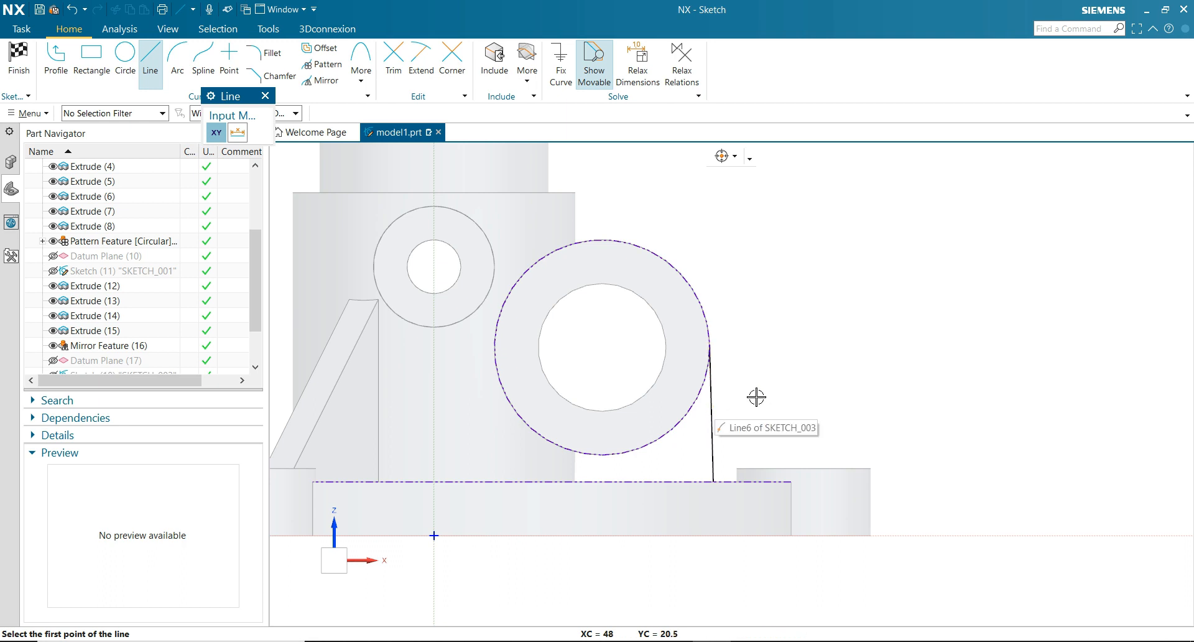
key("Escape")
Make the line between the reference circle and the flange vertical and finish the sketch
left_click(712, 398)
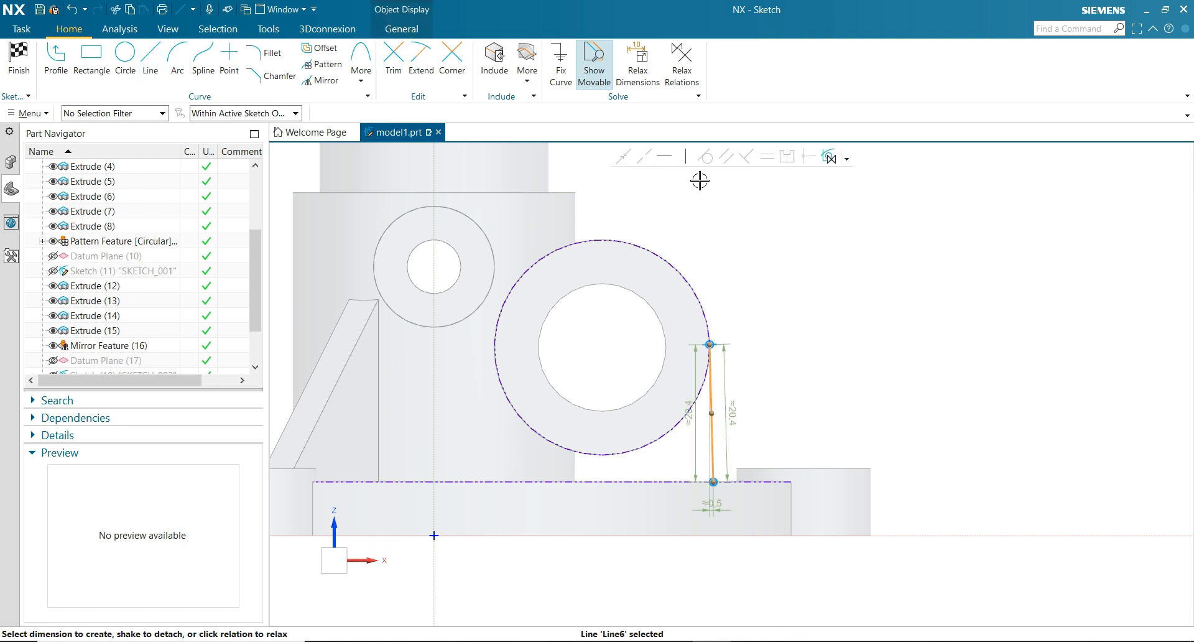
left_click(688, 157)
scroll(792, 333, "up", 3)
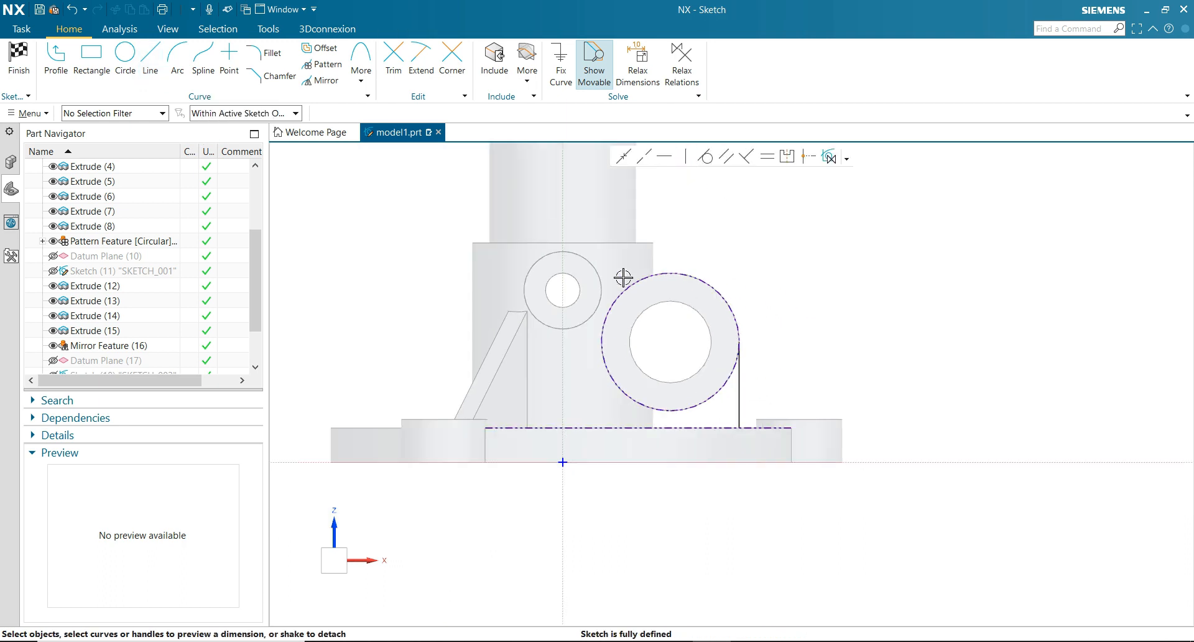
left_click(20, 69)
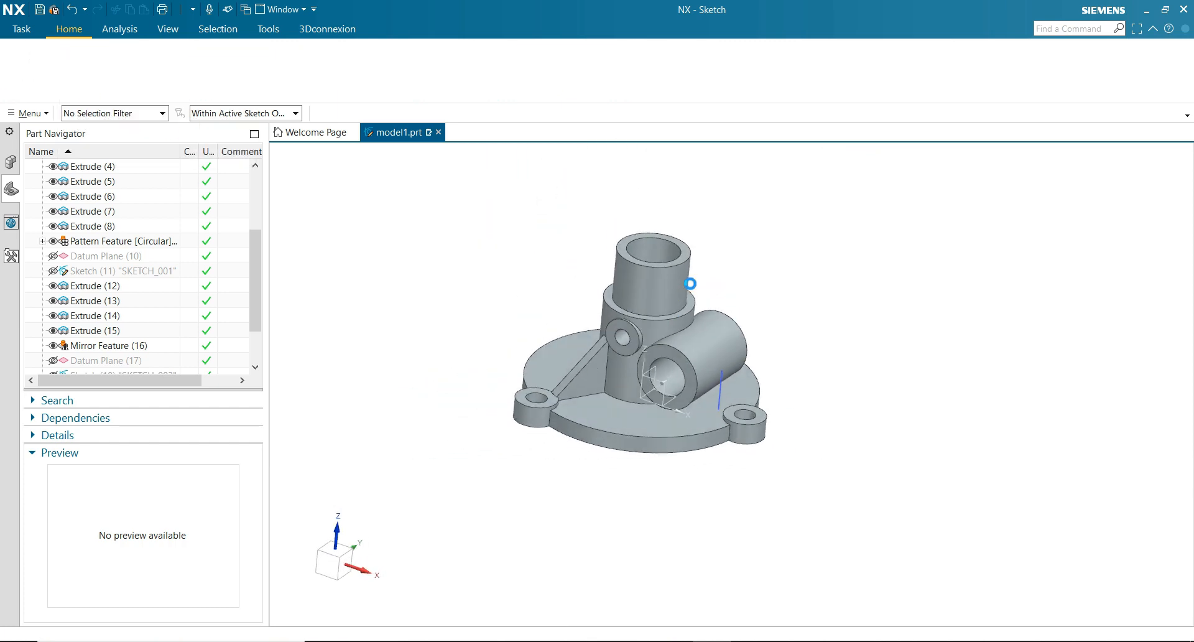
scroll(699, 388, "down", 3)
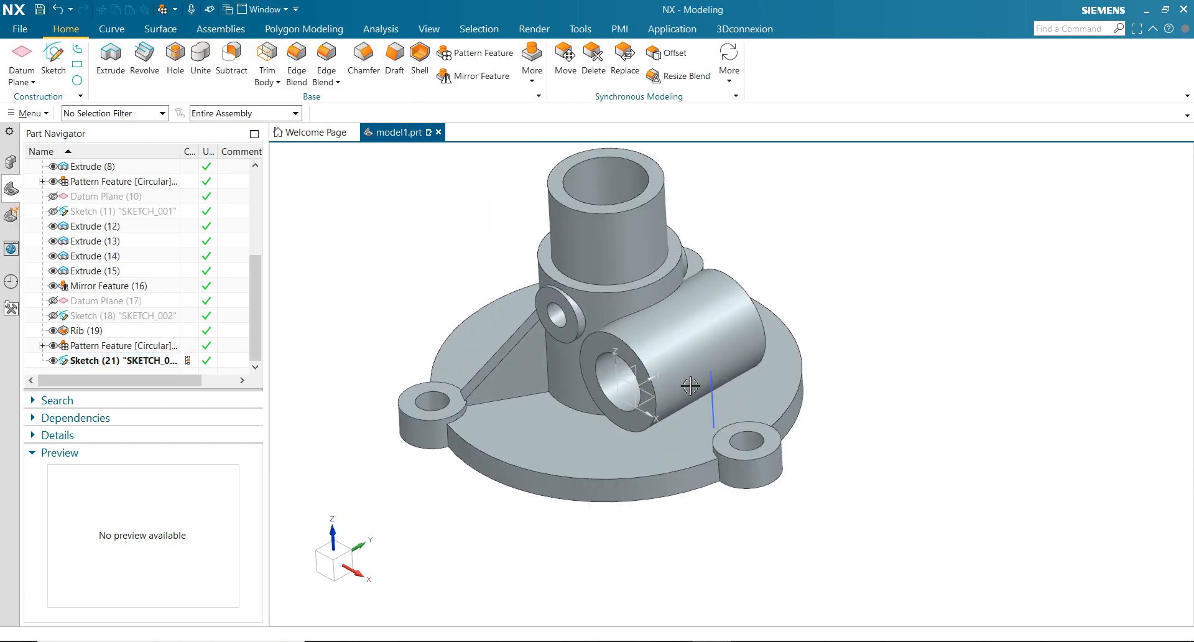
Create a 12 mm thick symmetric rib from the vertical line beneath the horizontal cylinder, combined with the body, and hide its sketch
left_click(176, 10)
left_click(187, 43)
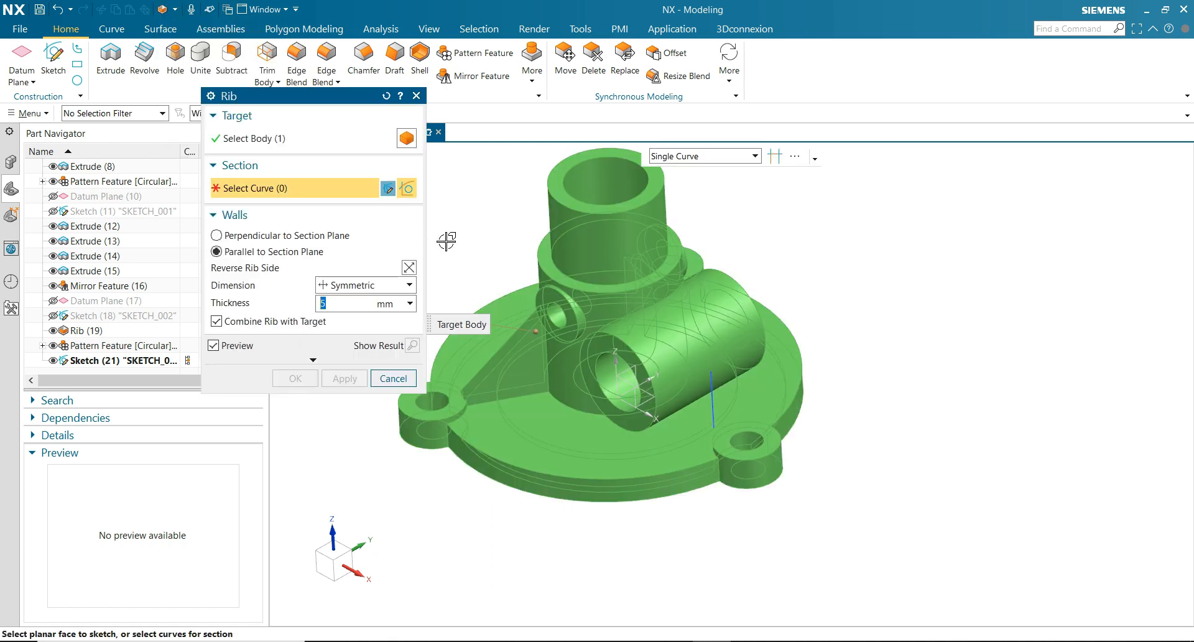
left_click(712, 401)
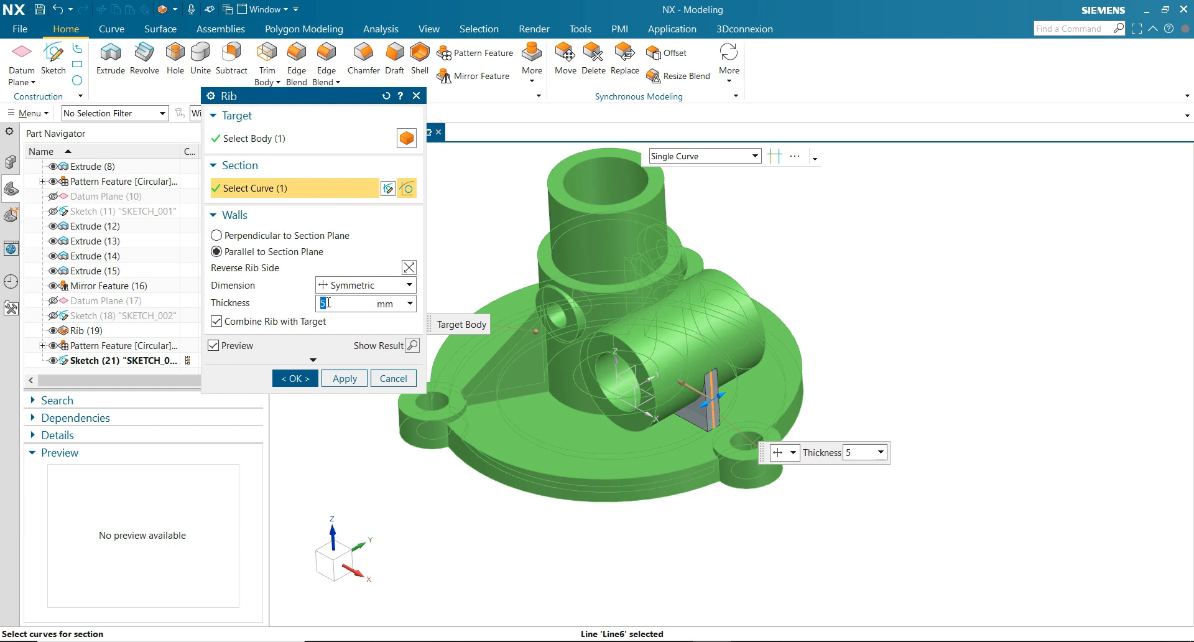
left_click(295, 378)
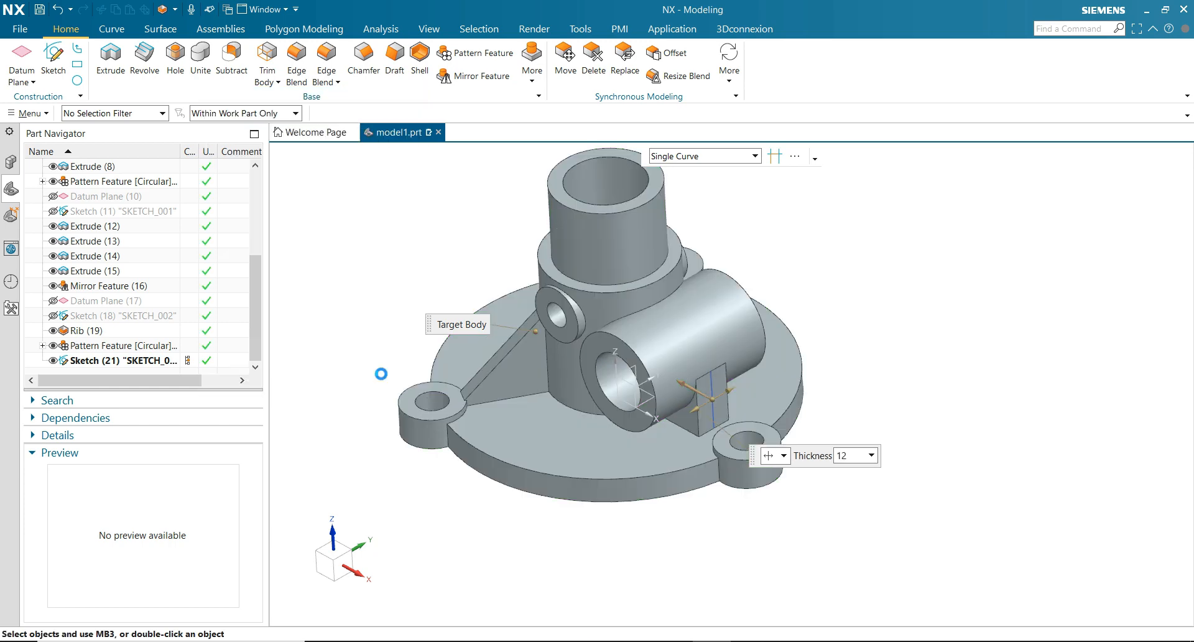
left_click(709, 398)
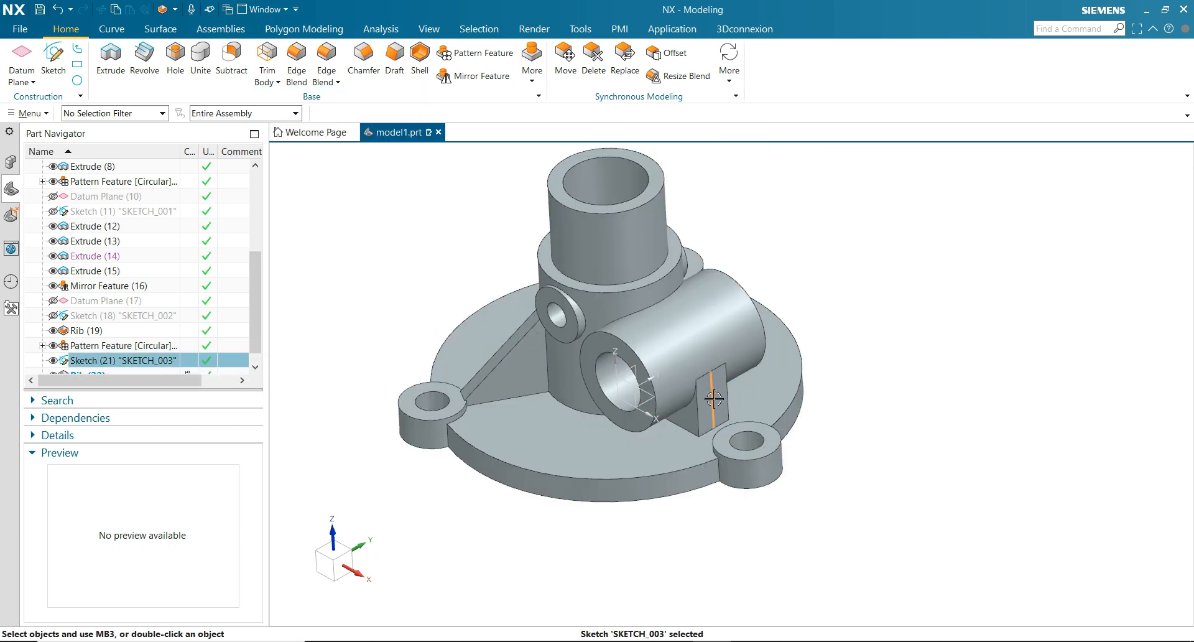
left_click(795, 377)
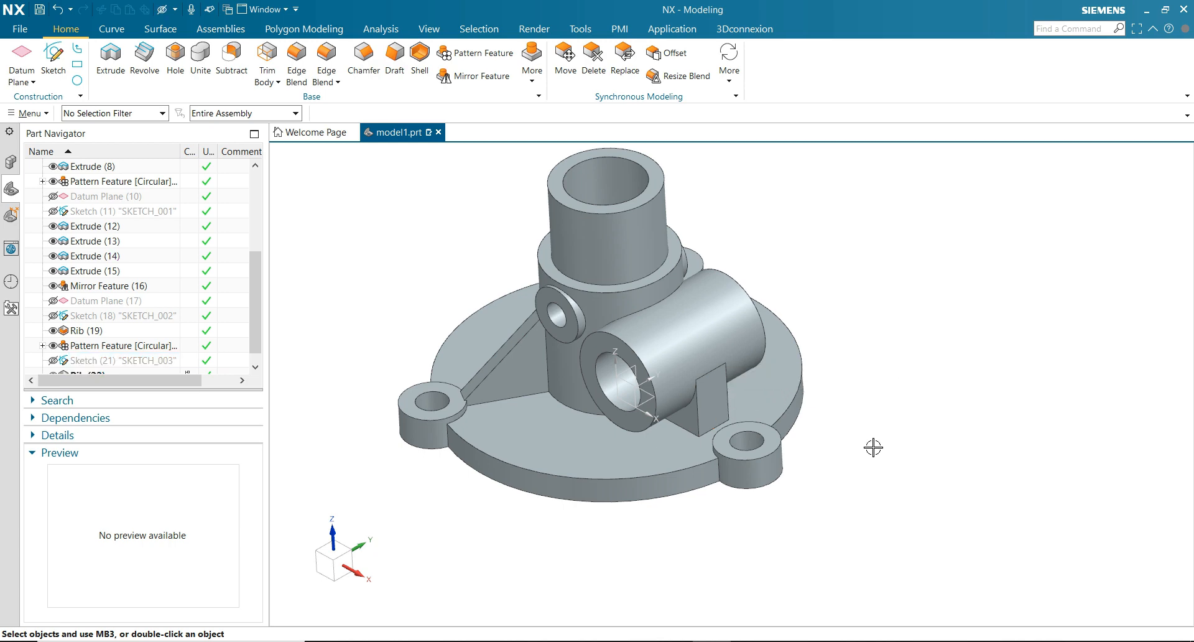
Consult the part drawing in PowerPoint, return to NX and start a sketch on the Front plane
scroll(873, 447, "down", 1)
left_click(570, 641)
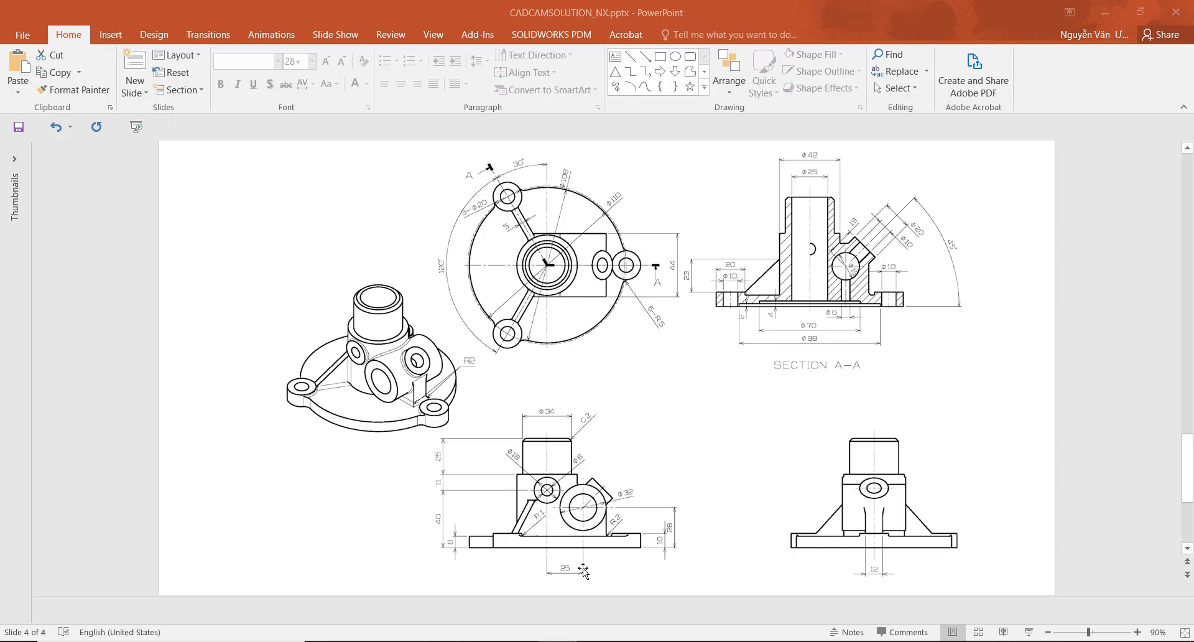
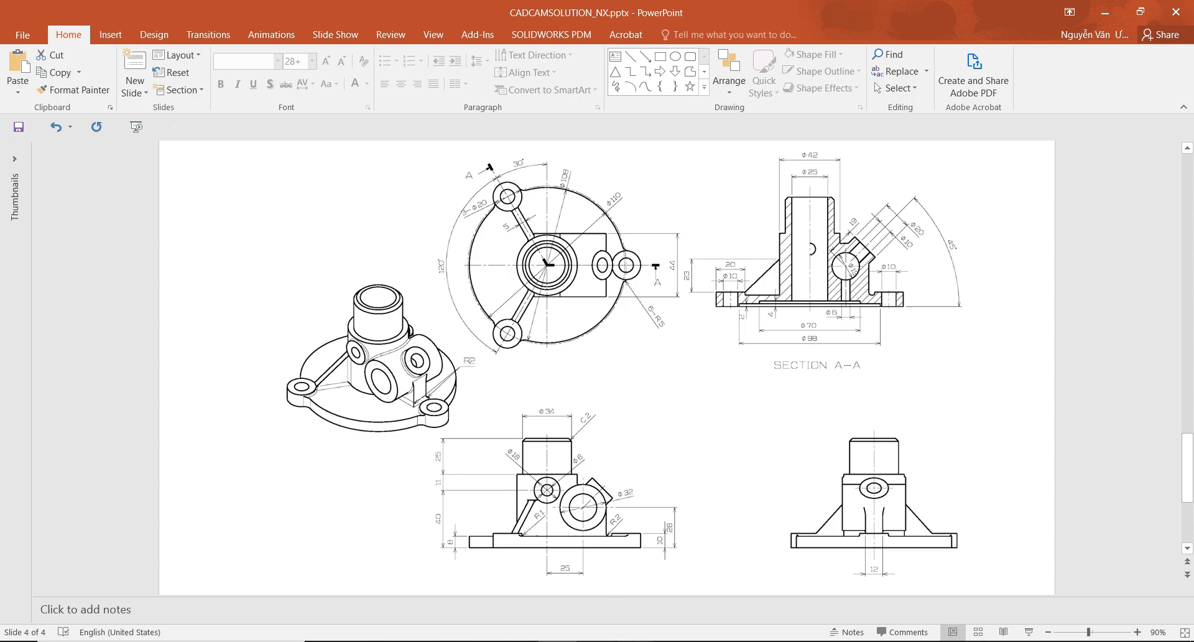
left_click(712, 641)
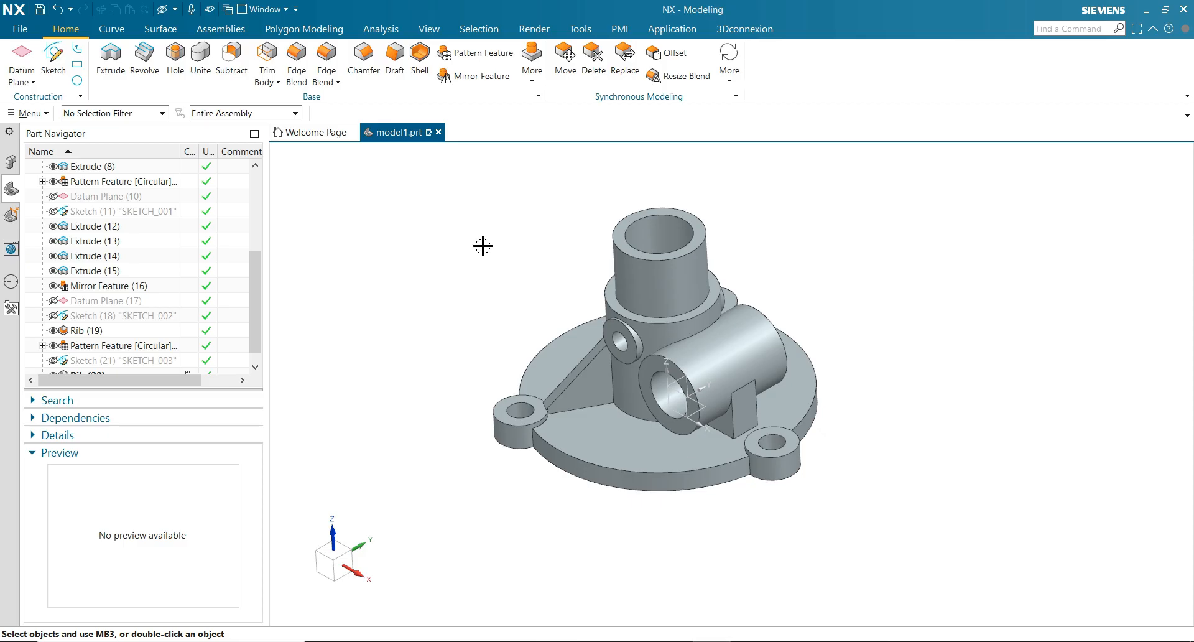
left_click(53, 57)
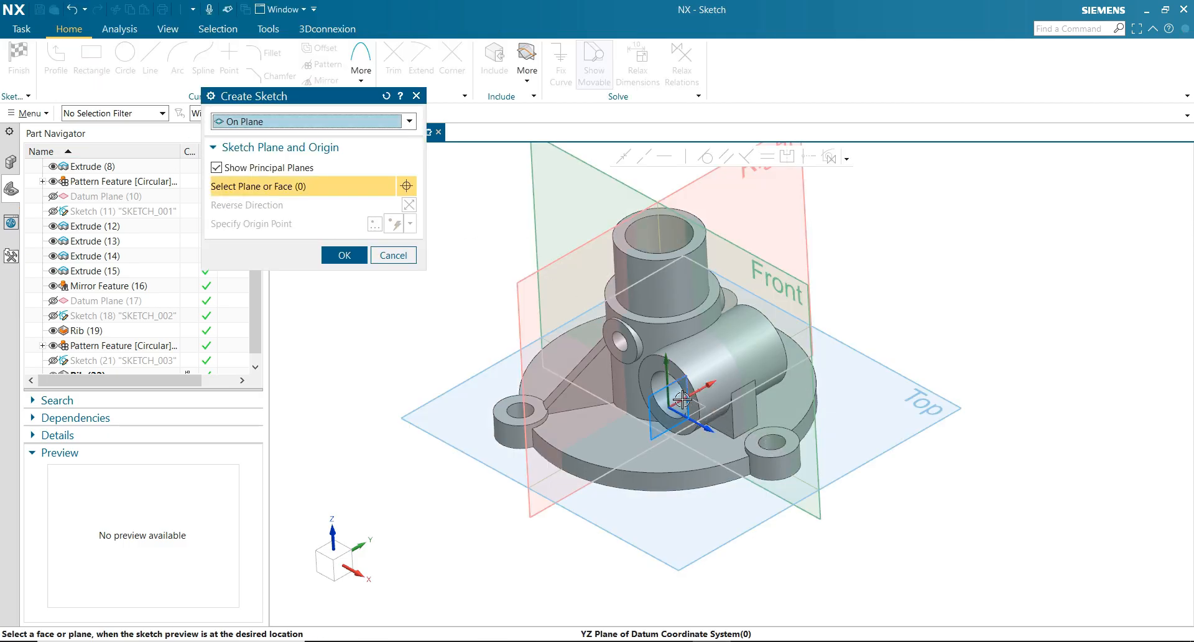
left_click(638, 192)
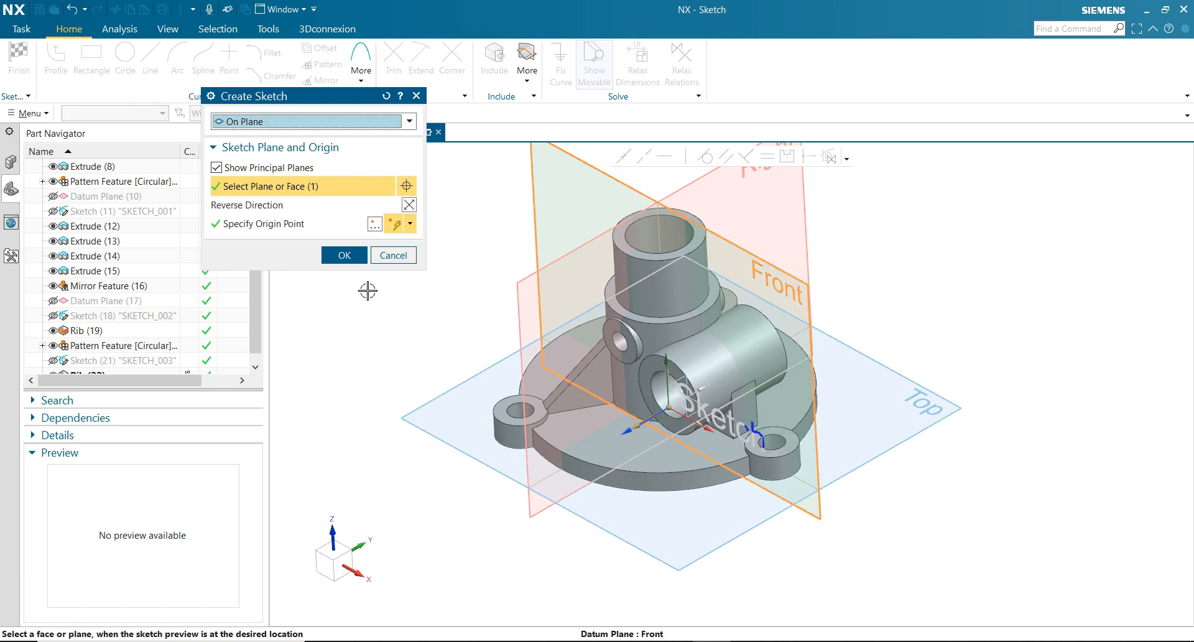
left_click(344, 256)
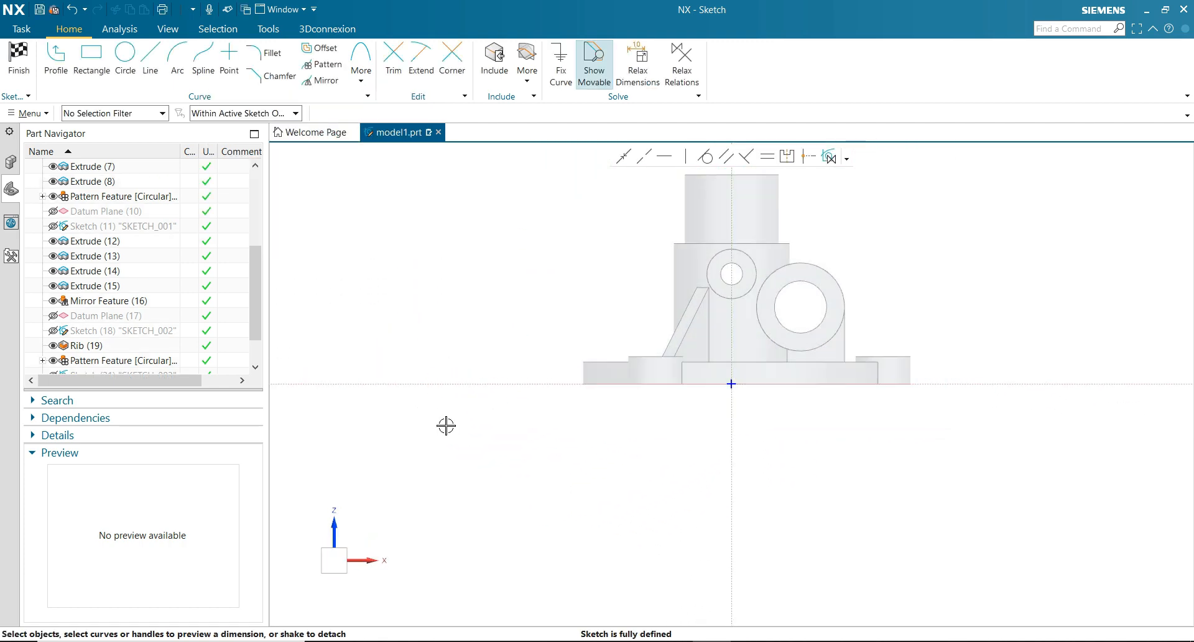
Project the horizontal cylinder's outer circle into the sketch as an associative curve and convert it to reference
scroll(810, 270, "up", 2)
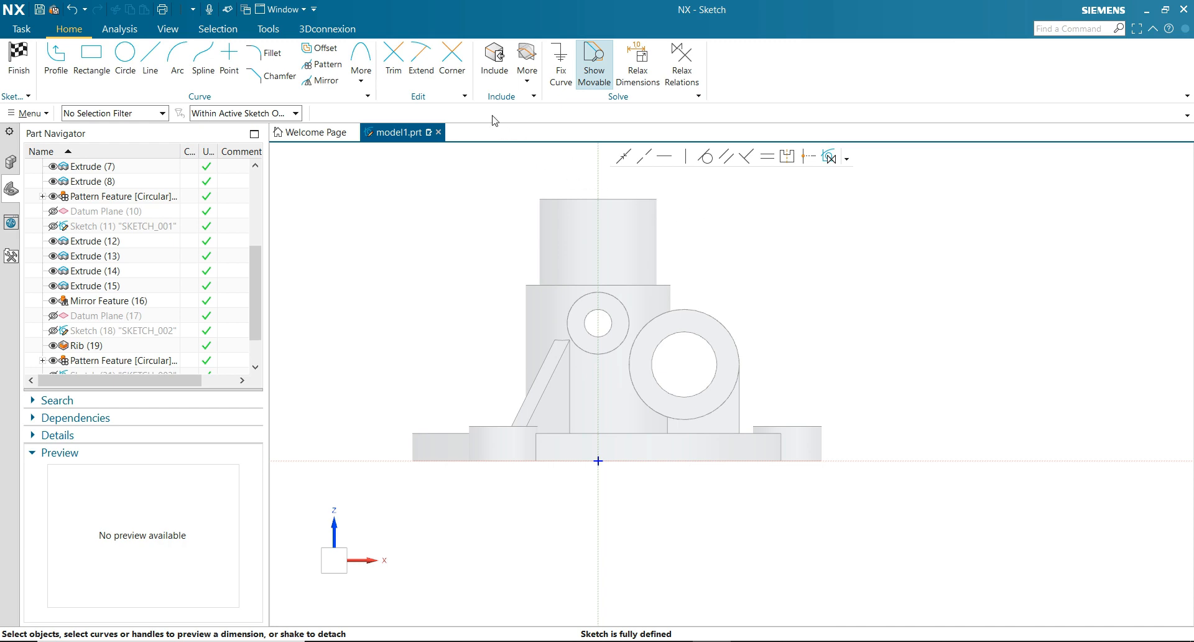
left_click(526, 73)
left_click(554, 114)
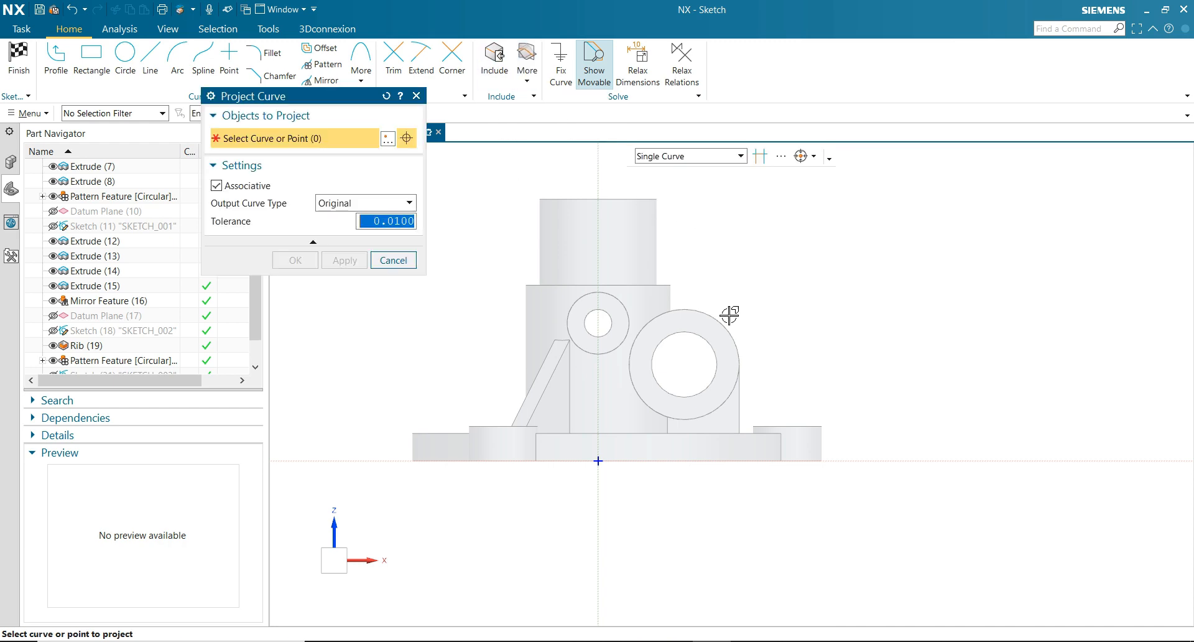
left_click(724, 326)
middle_click(800, 296)
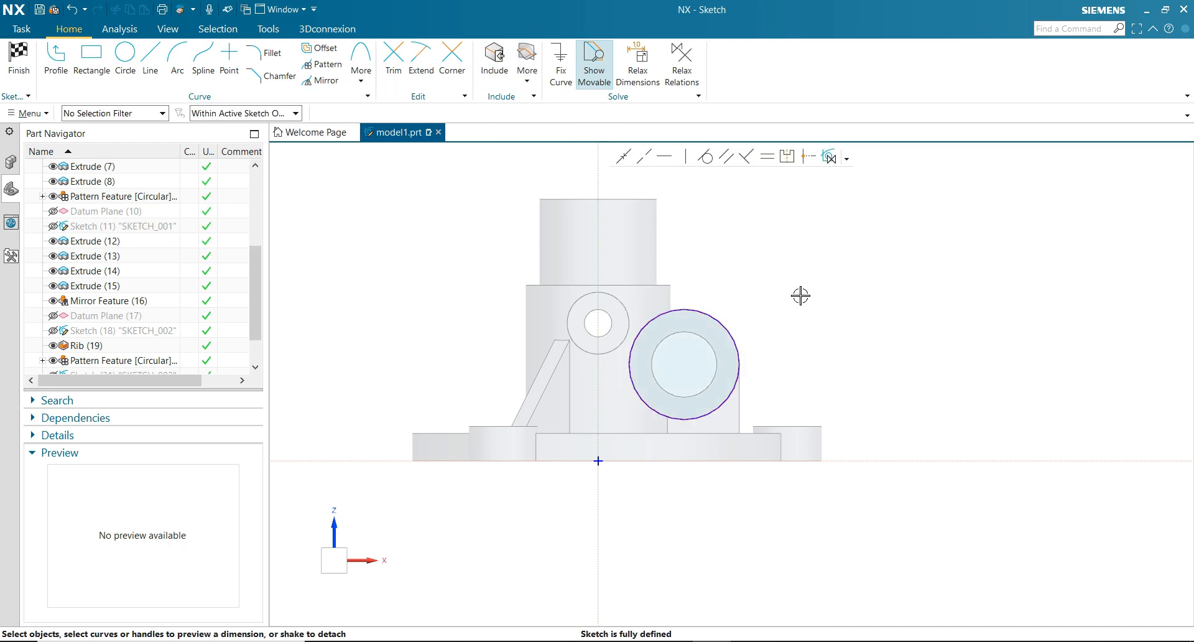
scroll(800, 296, "up", 1)
left_click(685, 319)
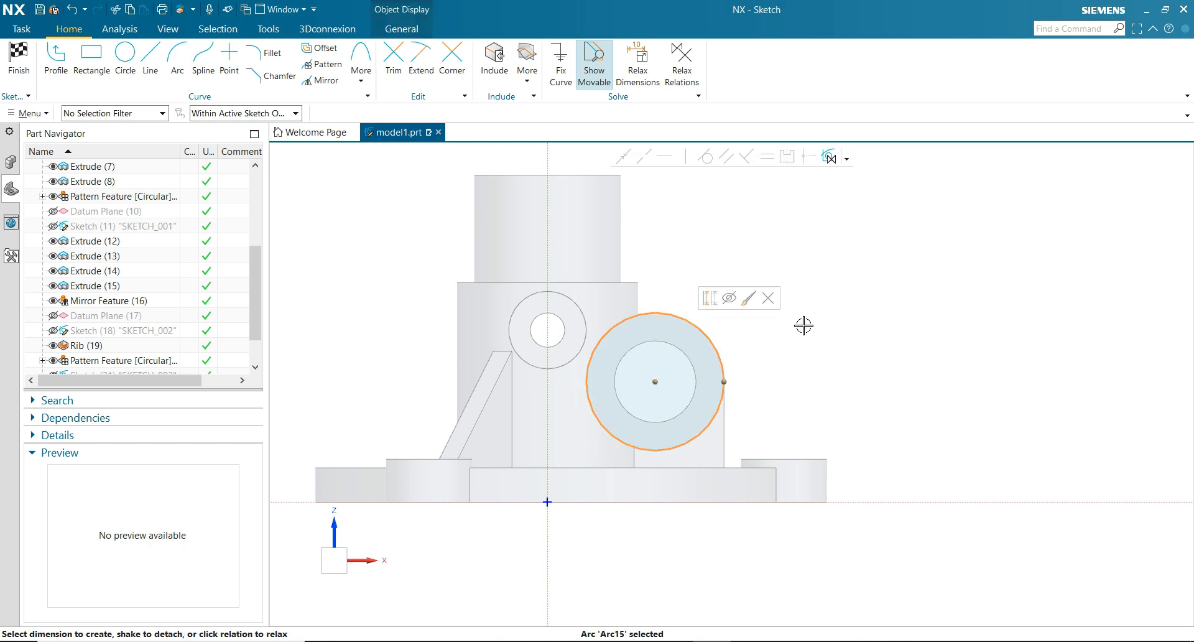
left_click(709, 299)
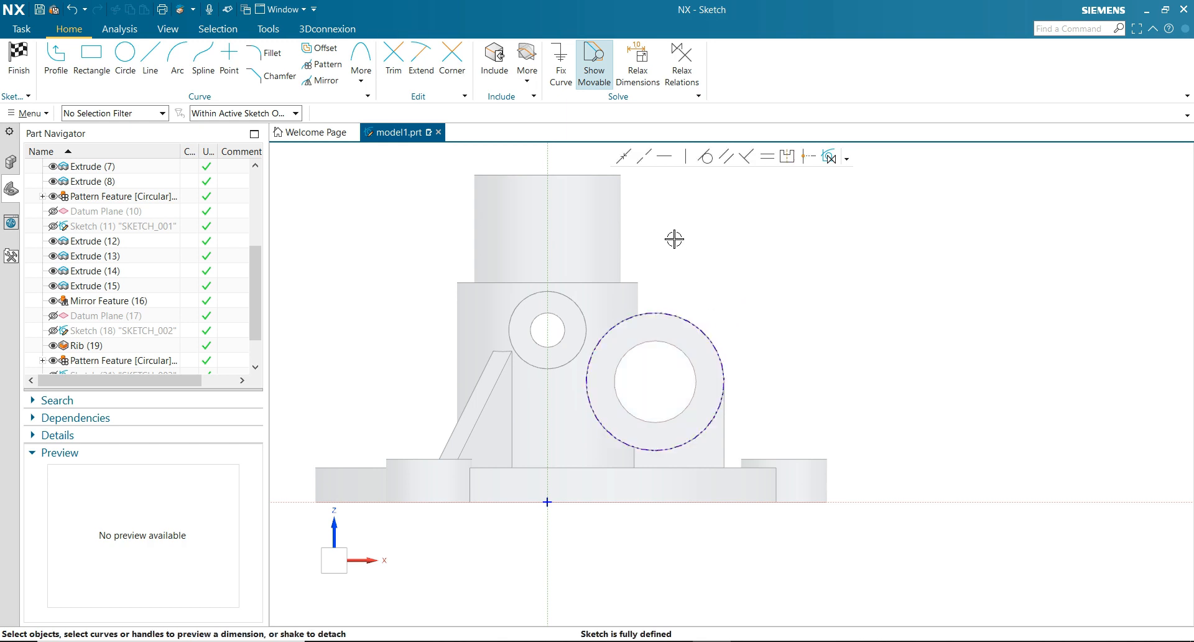
Draw a line about 35 mm long from the reference circle's centre upward and outward at about 52° to horizontal
left_click(151, 59)
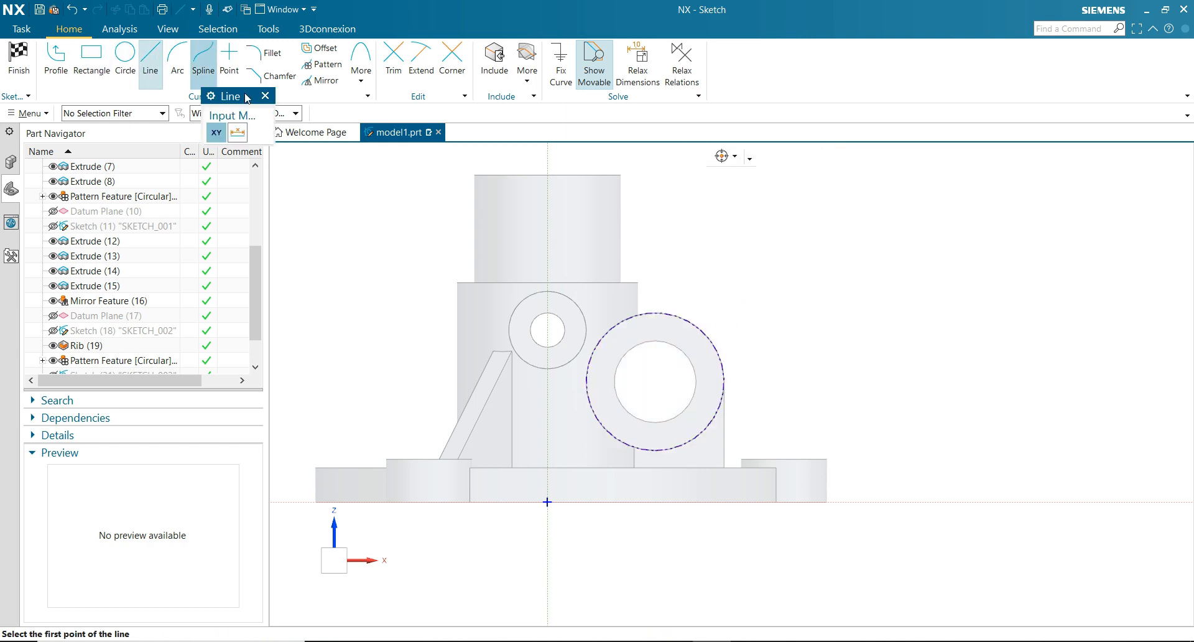
left_click(654, 379)
left_click(747, 263)
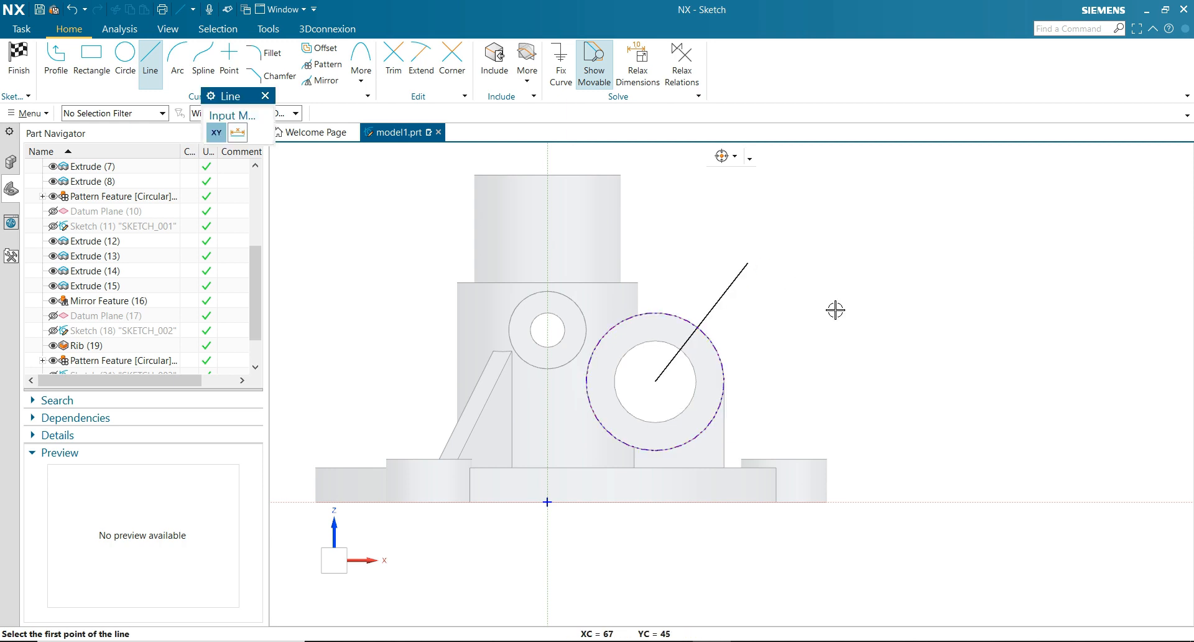
key("Escape")
Dimension the slanted line's angle to the horizontal sketch axis as 45°
left_click(736, 274)
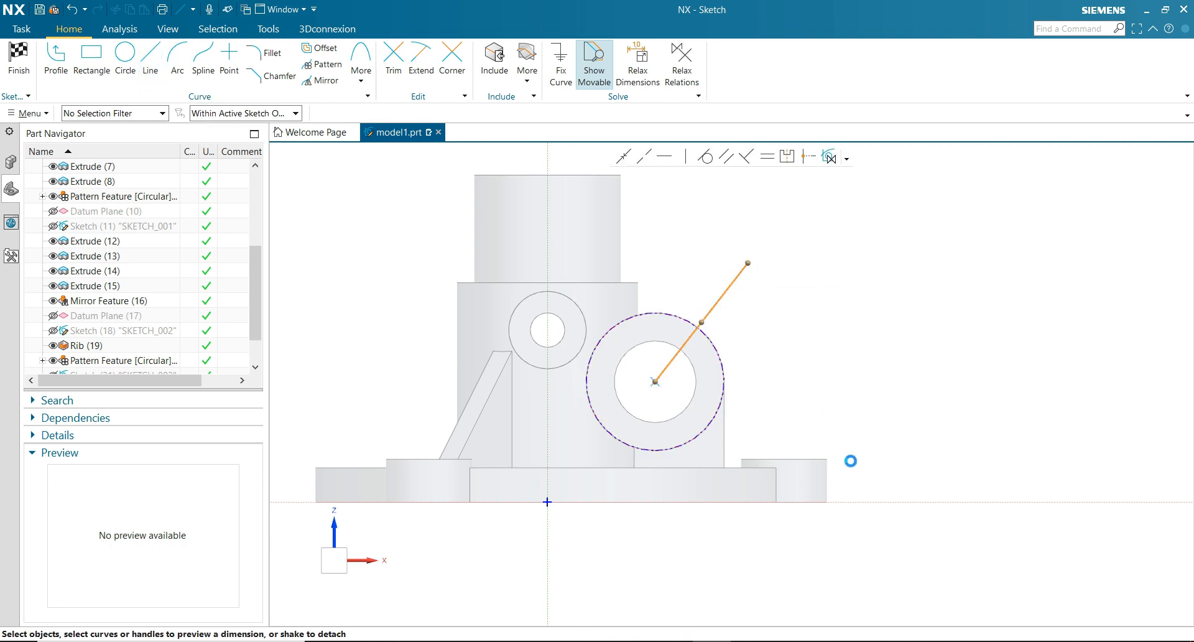
left_click(871, 501)
left_click(802, 385)
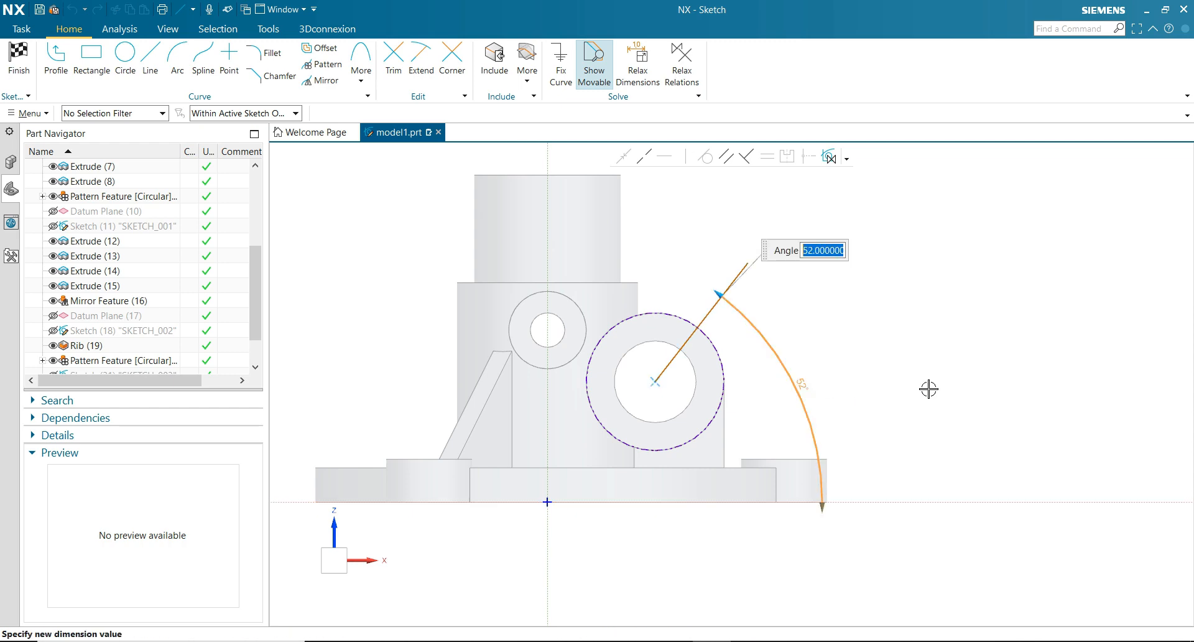
type("45")
key("Return")
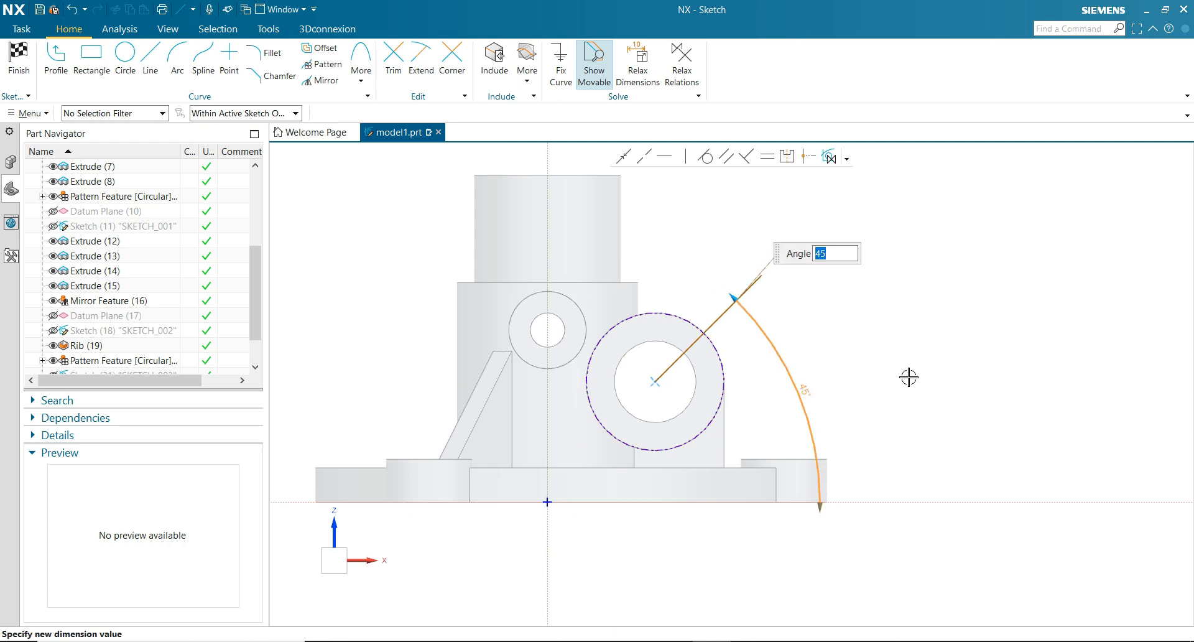
Set the slanted line's length to 19 mm and finish the sketch
left_click(734, 311)
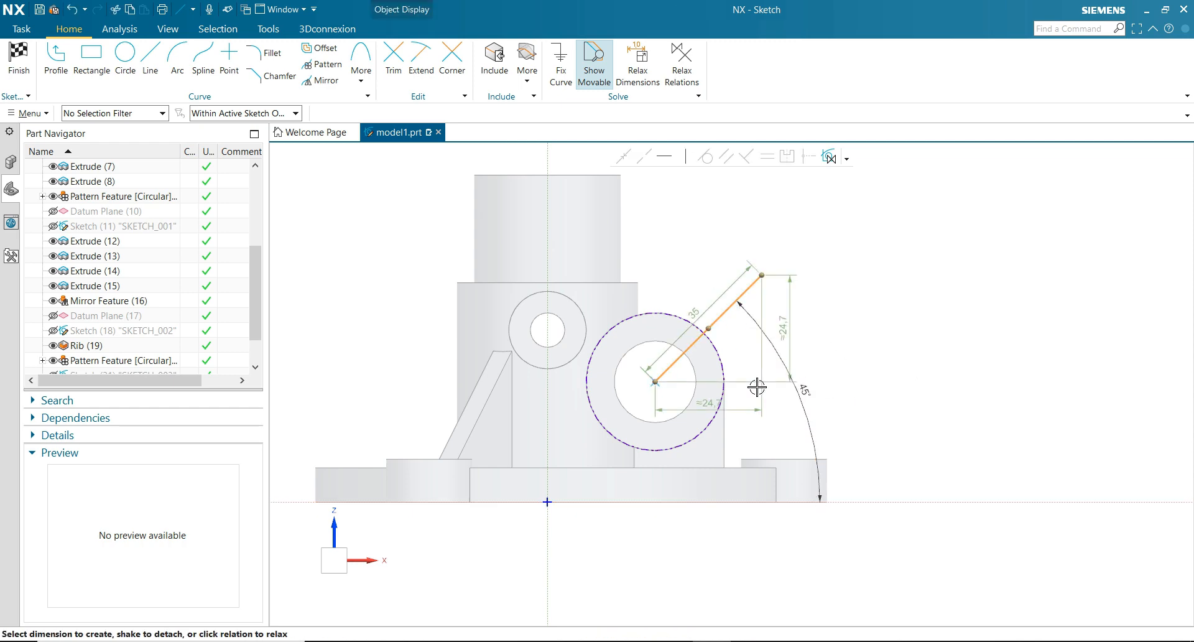
left_click(700, 312)
double_click(700, 312)
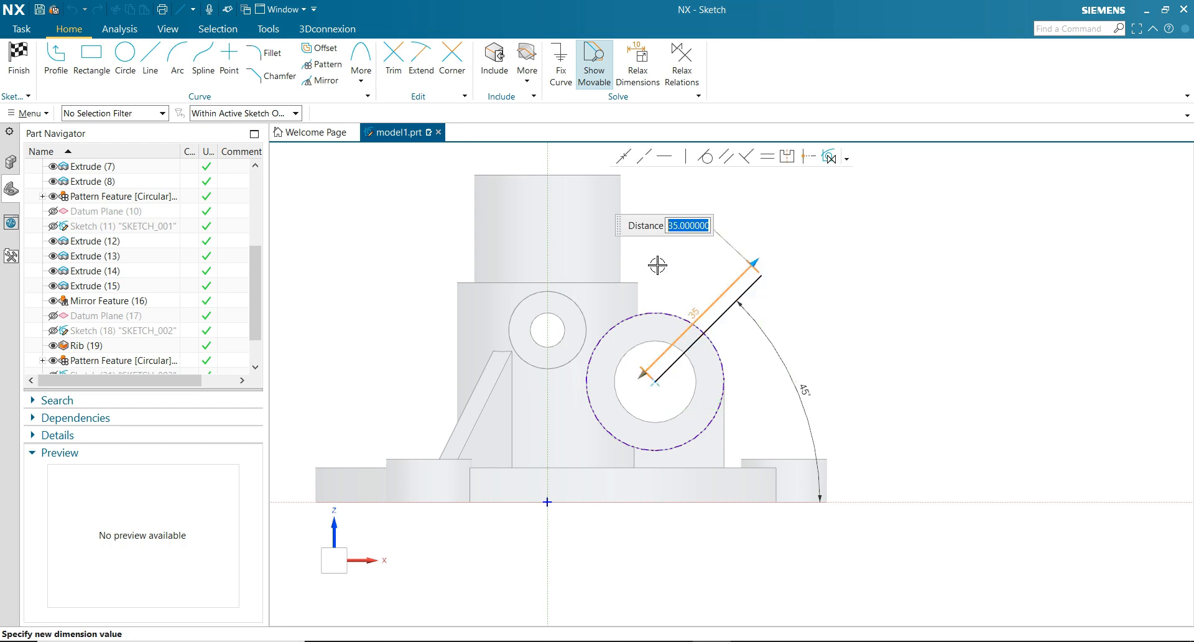
key("Return")
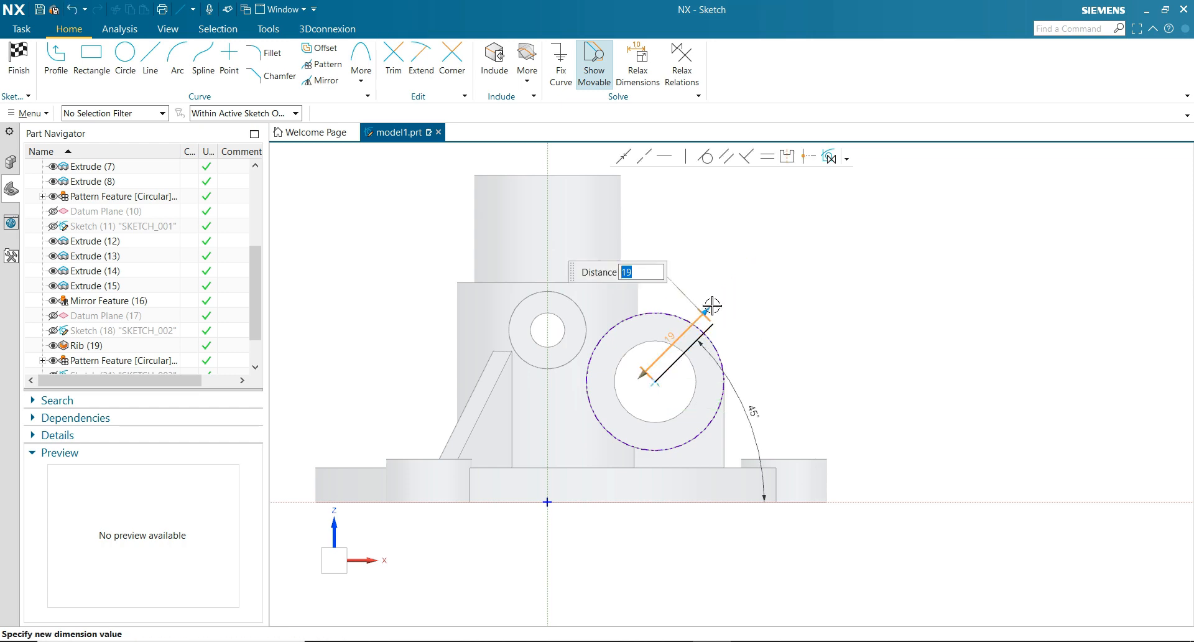
left_click(796, 328)
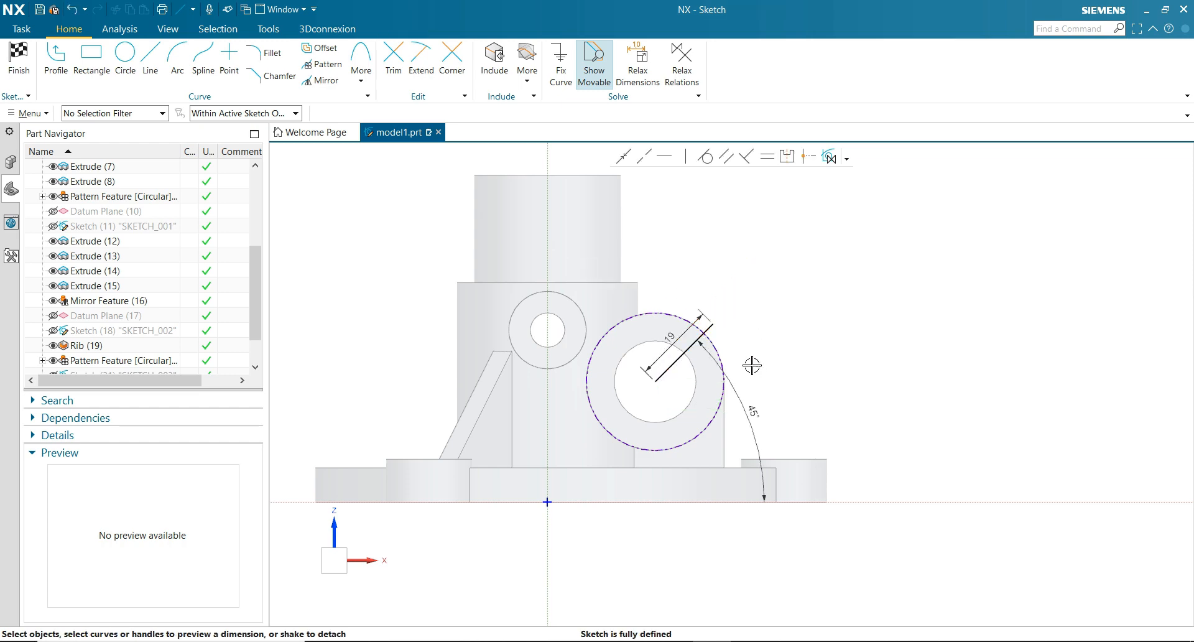
left_click(19, 63)
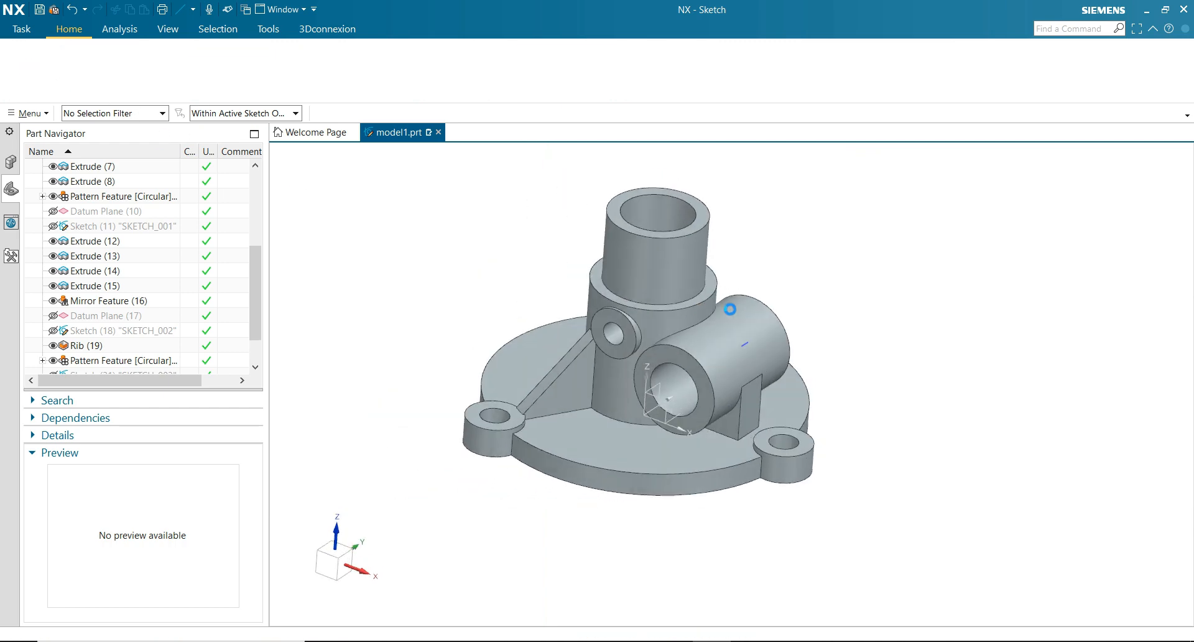
left_click(863, 312)
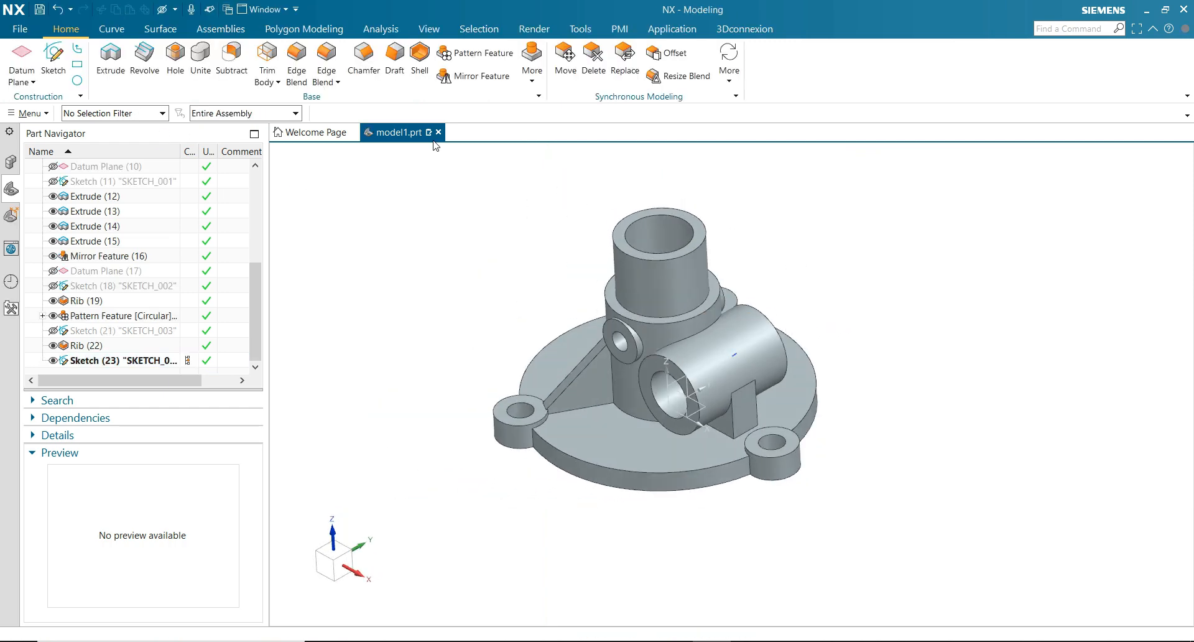
Create an Inferred datum plane perpendicular to the slanted line at its outer end on the horizontal cylinder
left_click(22, 55)
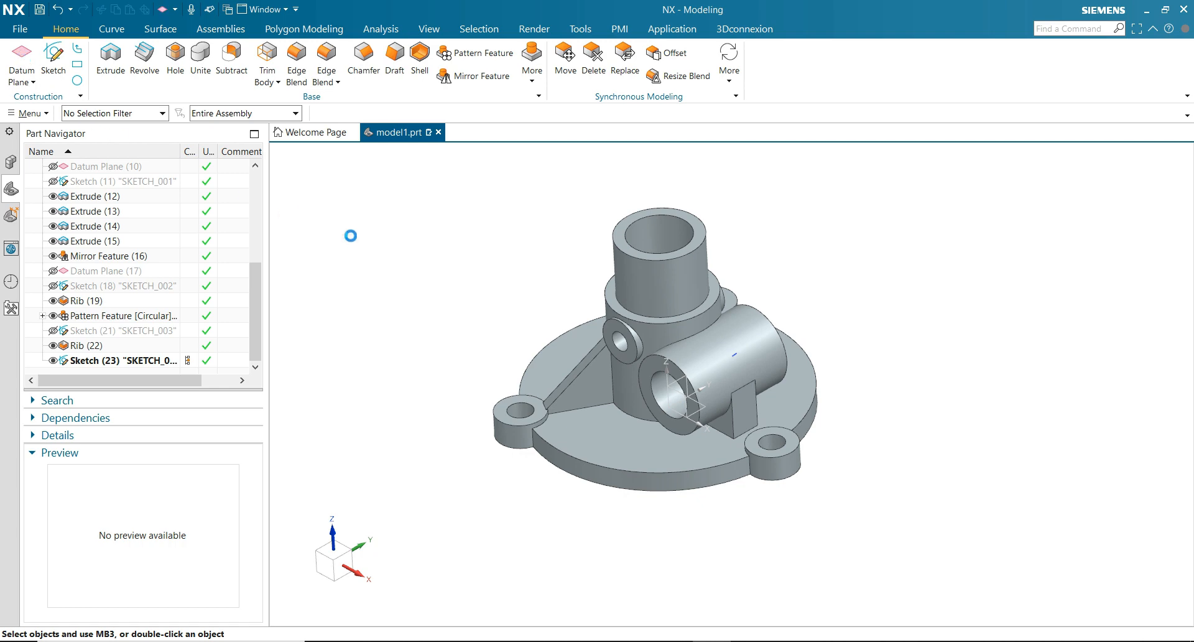
left_click(276, 123)
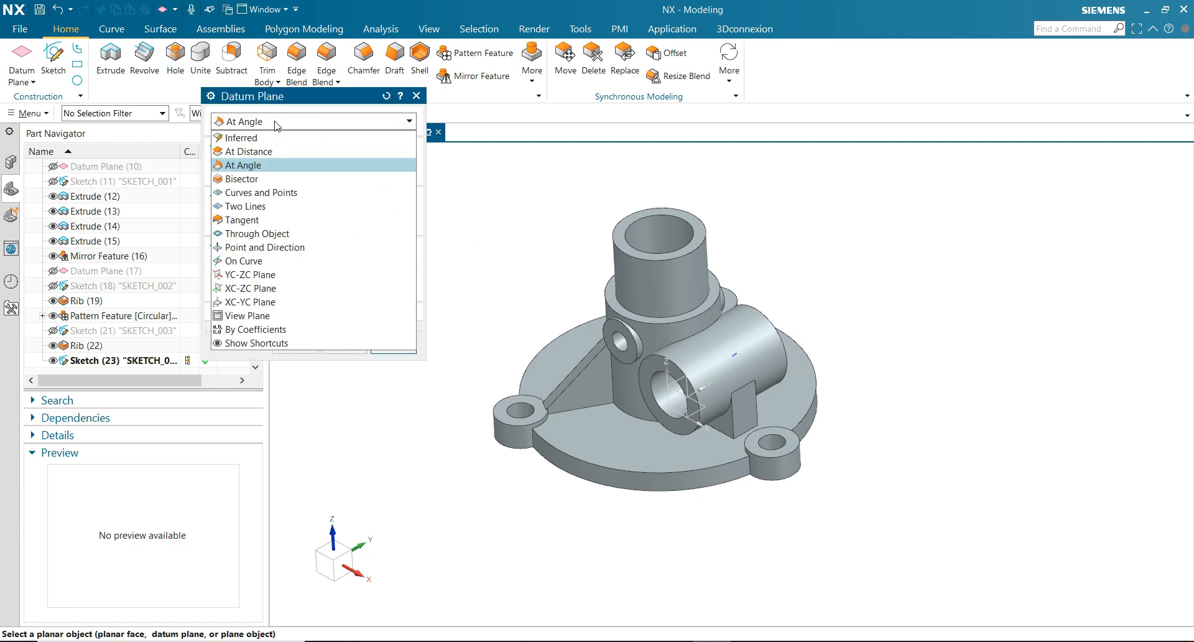
left_click(240, 138)
scroll(524, 311, "up", 4)
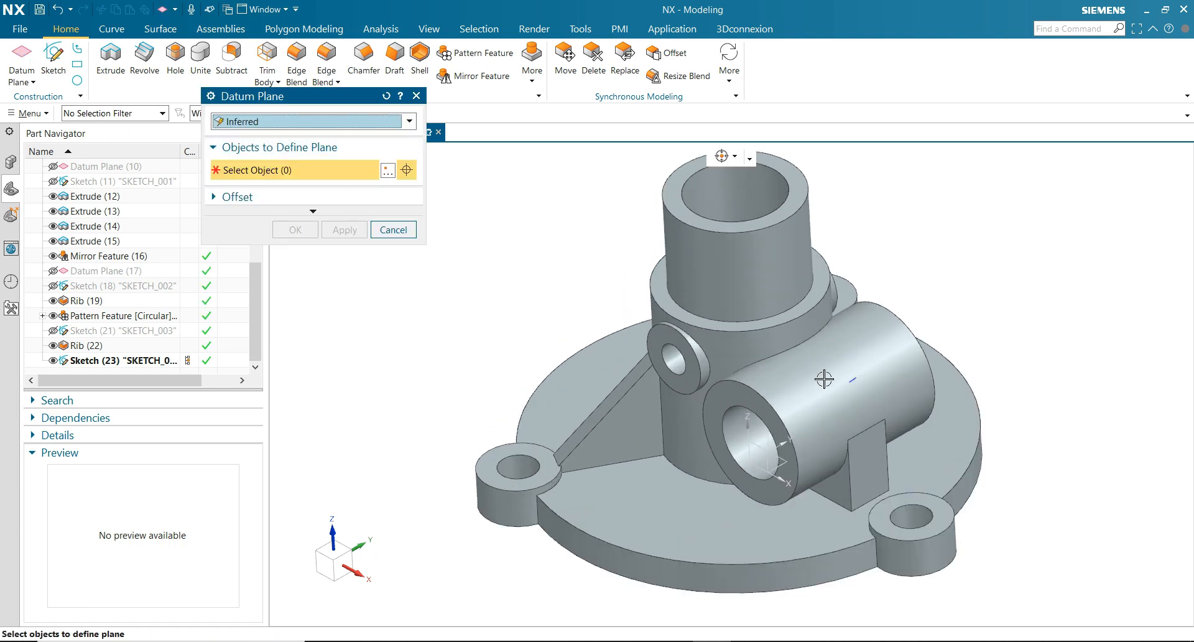
left_click(850, 379)
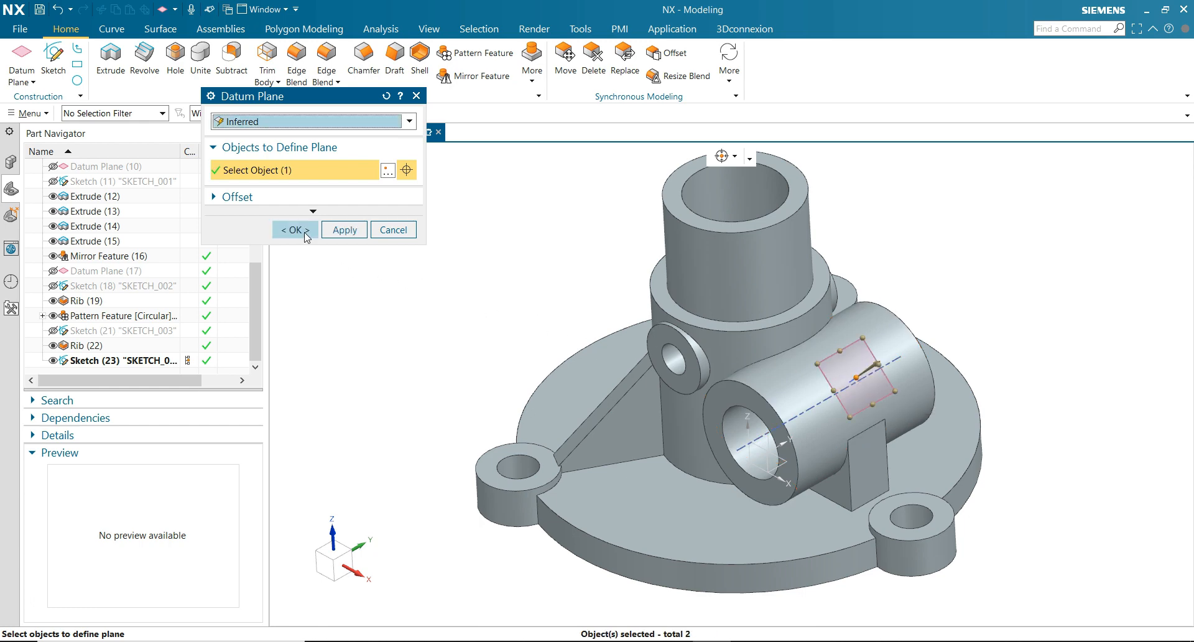
left_click(306, 235)
scroll(417, 315, "down", 2)
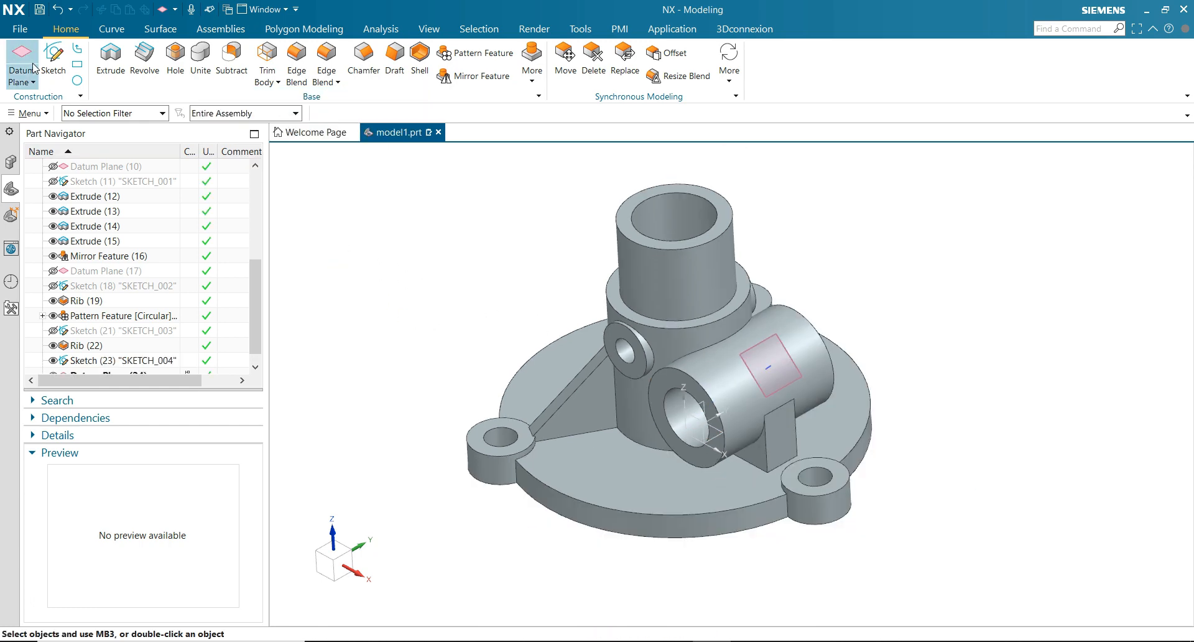
Create a sketch on the datum plane at the slanted line's outer end on the horizontal cylinder
left_click(54, 56)
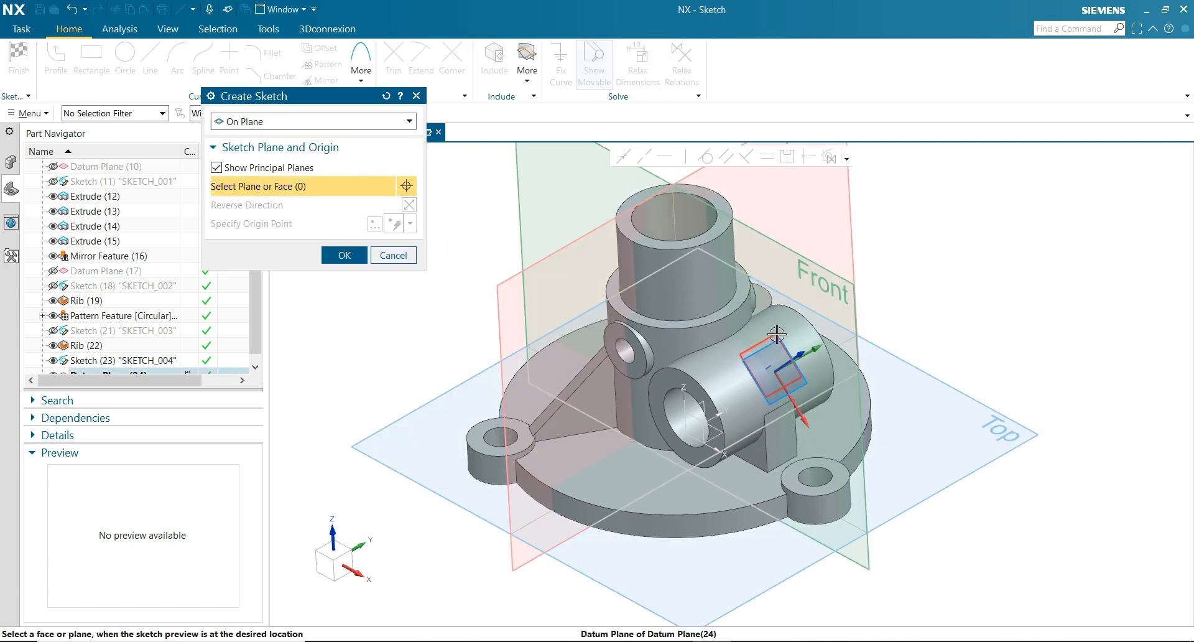
left_click(777, 334)
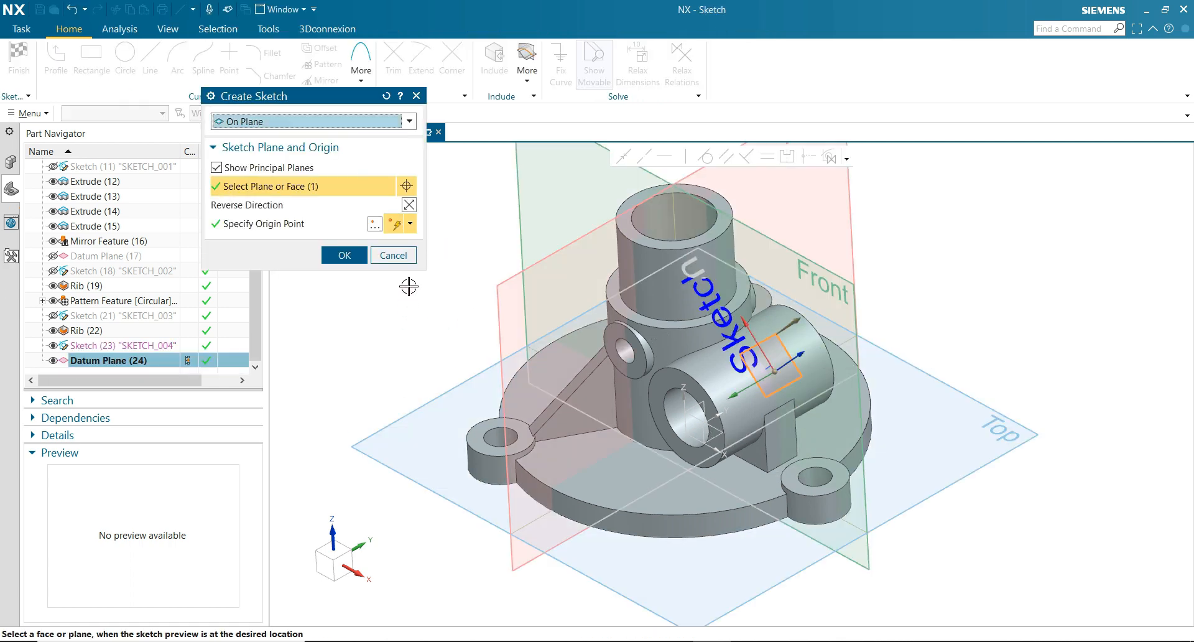
scroll(441, 313, "down", 1)
mouse_move(455, 308)
middle_mouse_down()
mouse_move(413, 311)
mouse_move(446, 298)
mouse_move(434, 302)
middle_mouse_up()
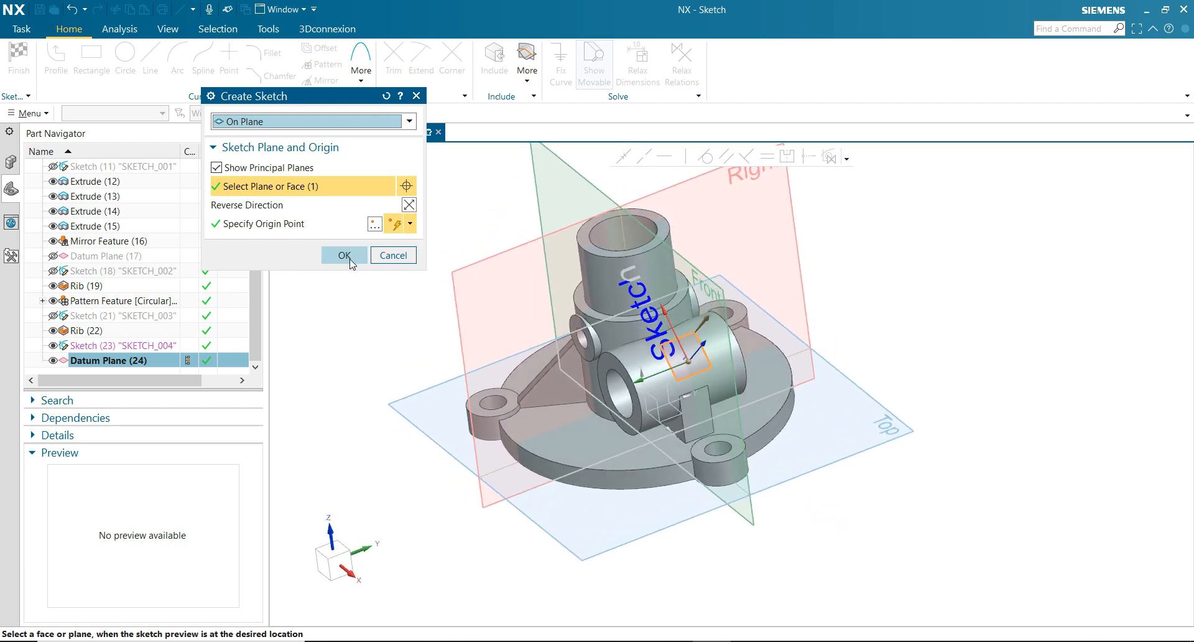
left_click(350, 260)
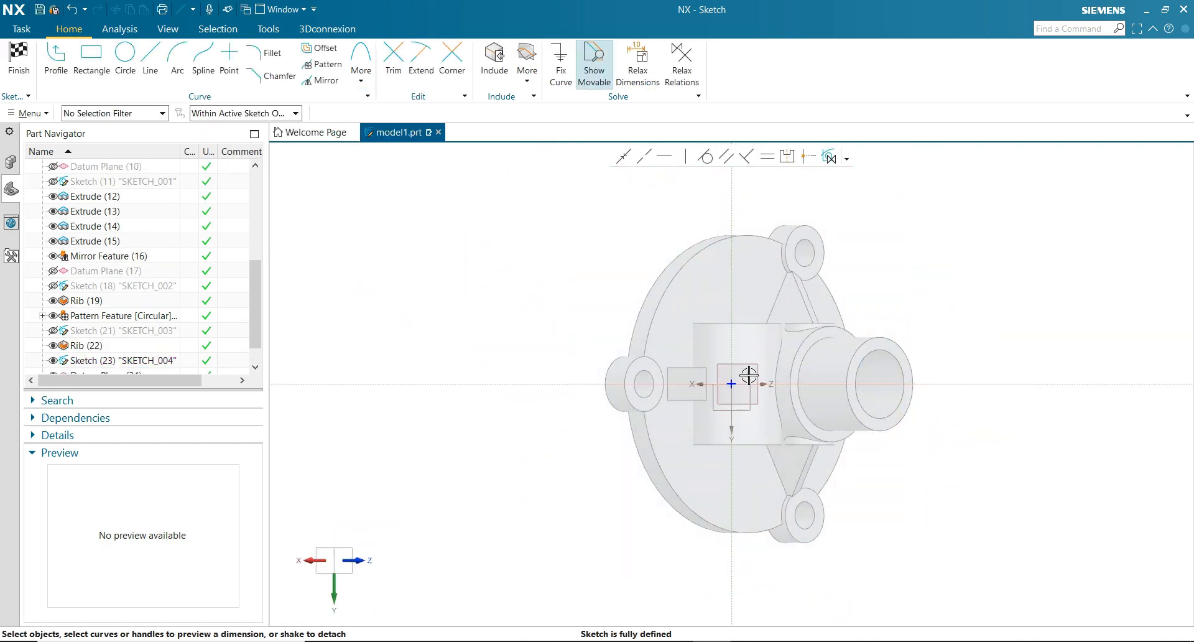
Include the slanted line's outer end point in the sketch as a reference
mouse_move(726, 381)
middle_mouse_down()
mouse_move(709, 306)
mouse_move(730, 301)
mouse_move(732, 313)
mouse_move(682, 253)
middle_mouse_up()
scroll(683, 253, "up", 5)
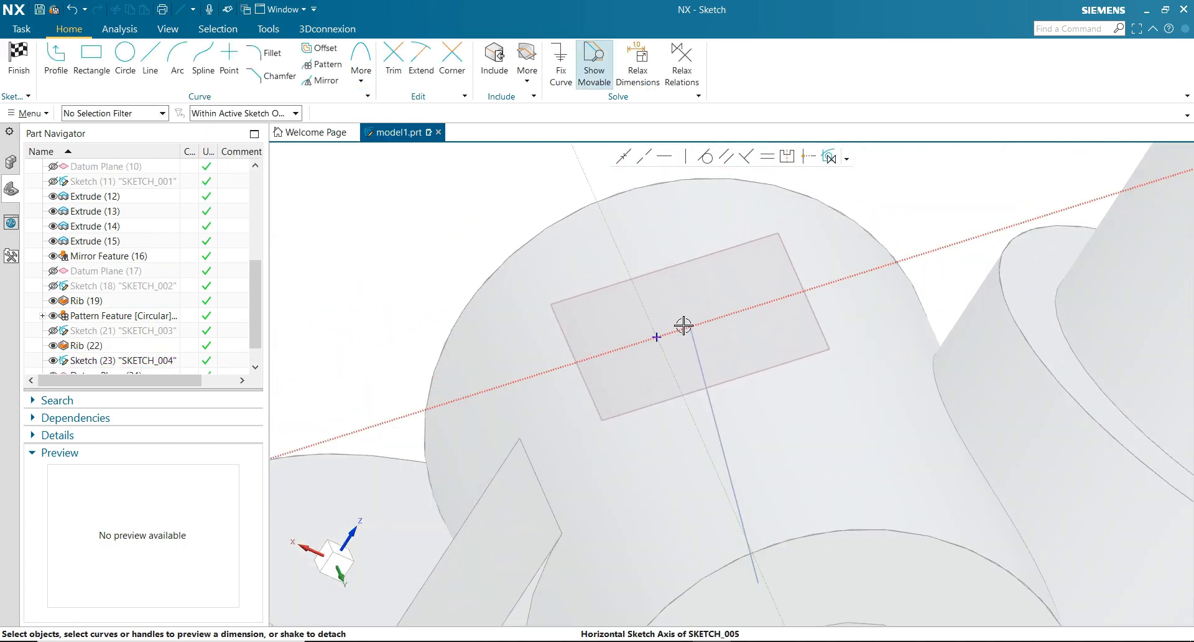
left_click(494, 59)
left_click(688, 329)
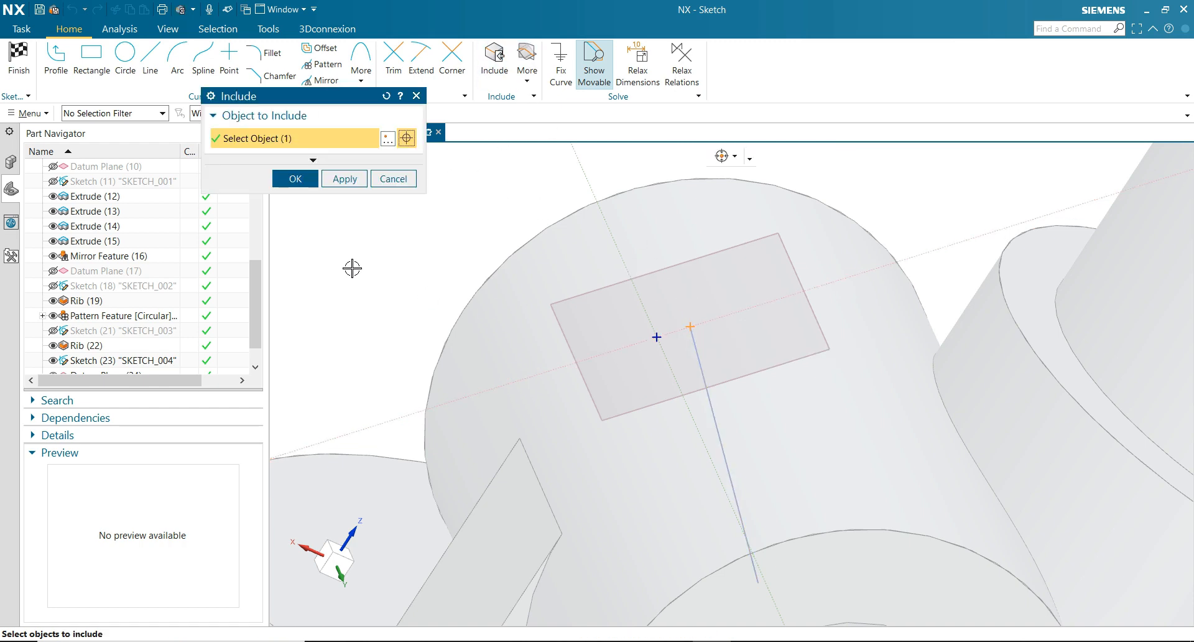
left_click(295, 178)
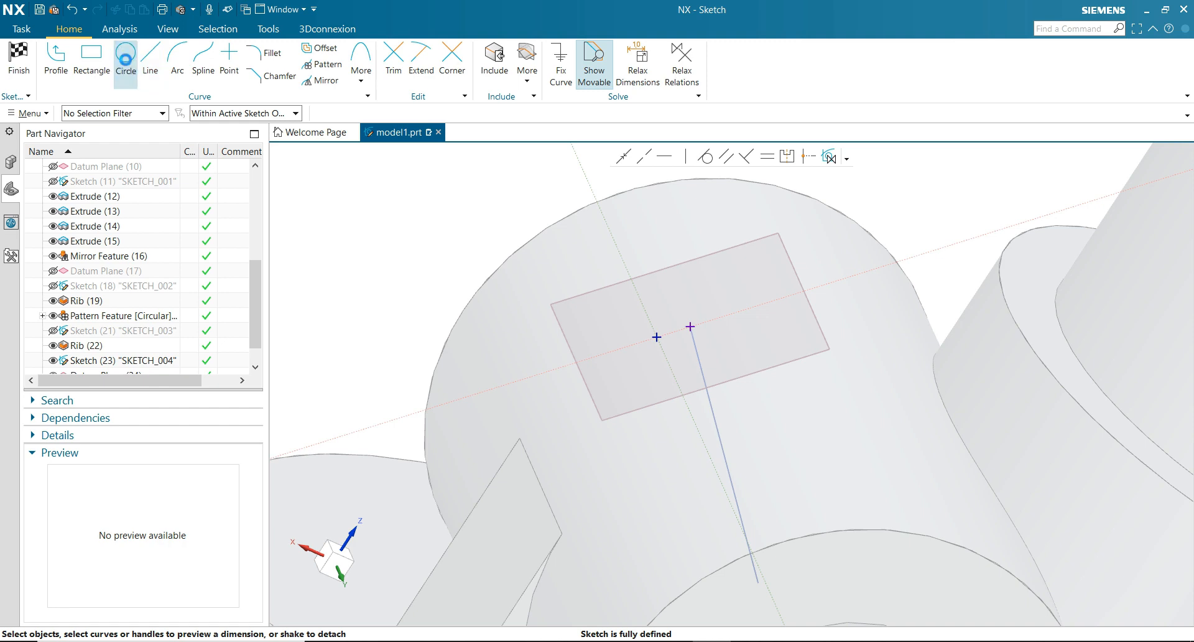
Draw two concentric circles about 8 mm and 12 mm in diameter, centred on the included point
left_click(125, 56)
left_click(690, 326)
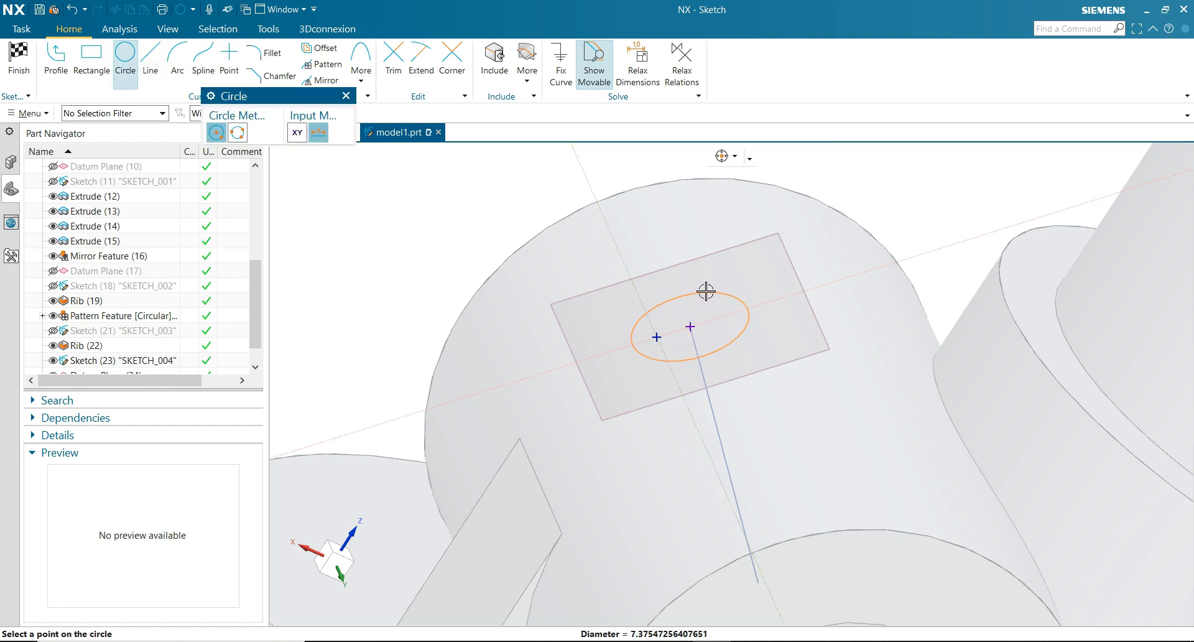
left_click(745, 301)
left_click(690, 326)
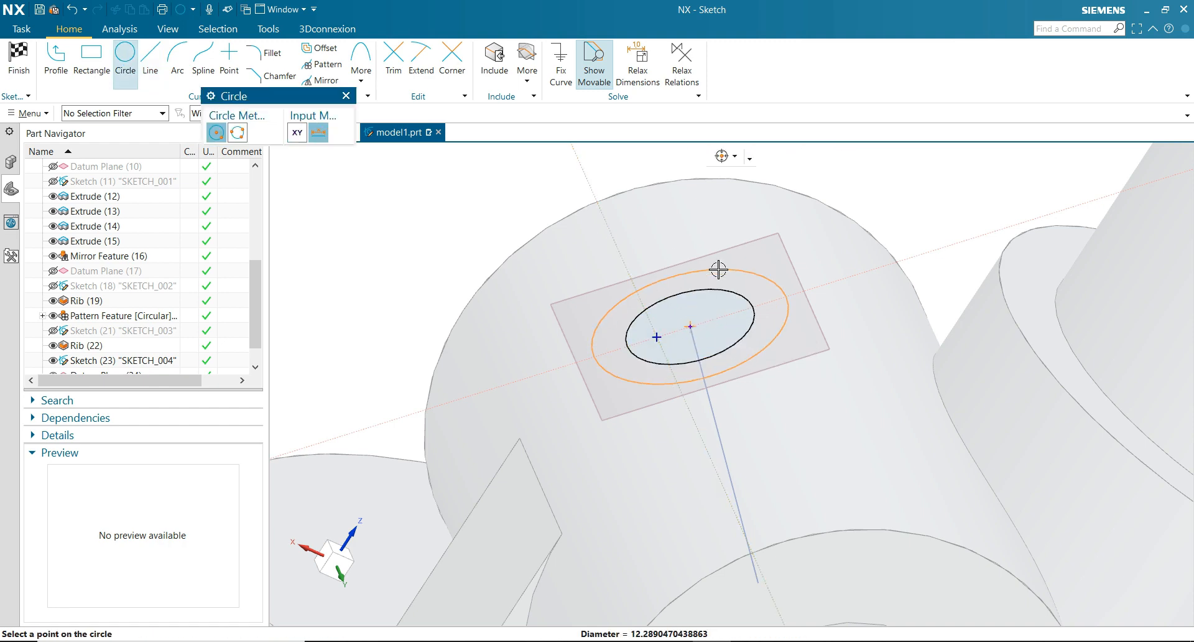
left_click(715, 270)
left_click(345, 96)
scroll(491, 289, "down", 2)
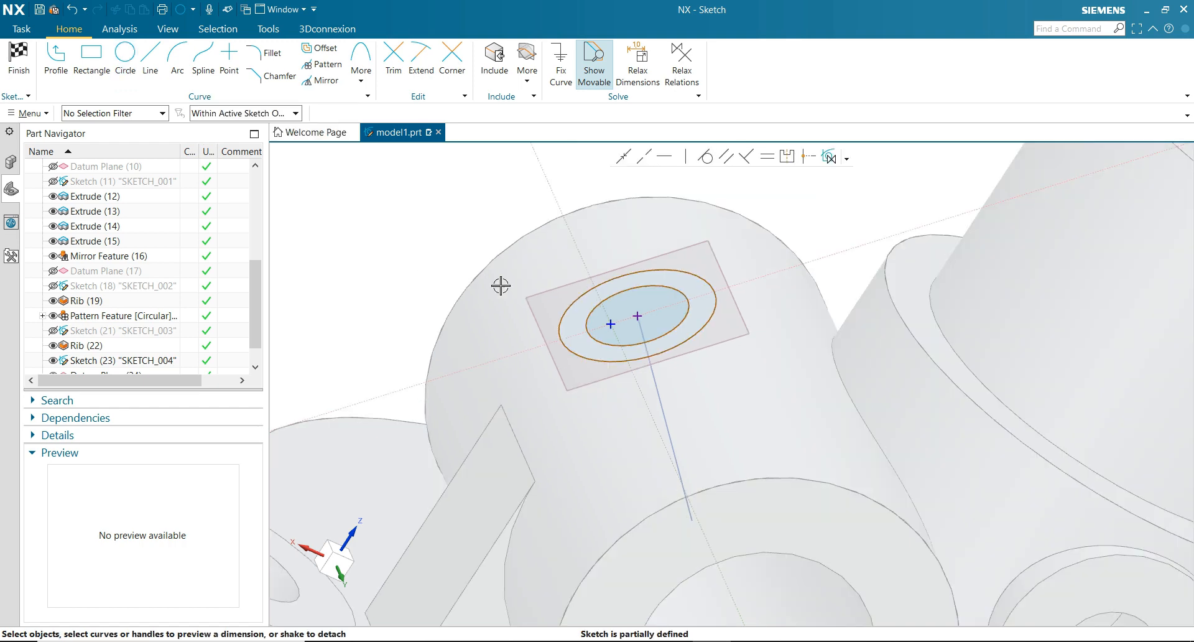
Dimension the inner circle's diameter as 10 mm
left_click(687, 289)
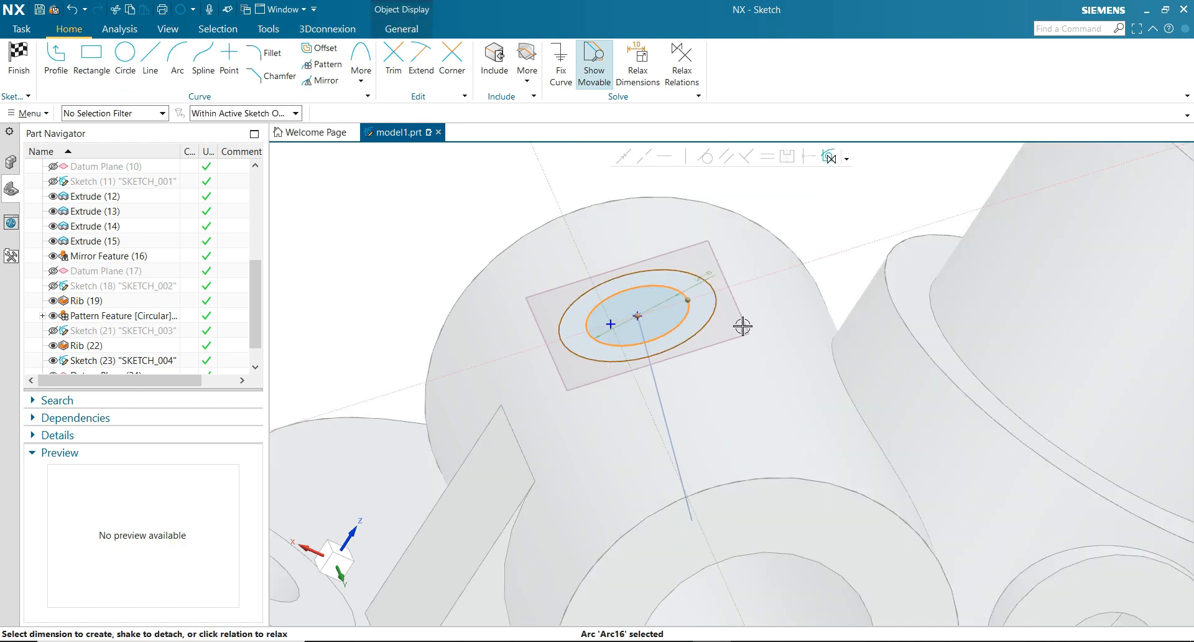
left_click_drag(715, 273, 751, 251)
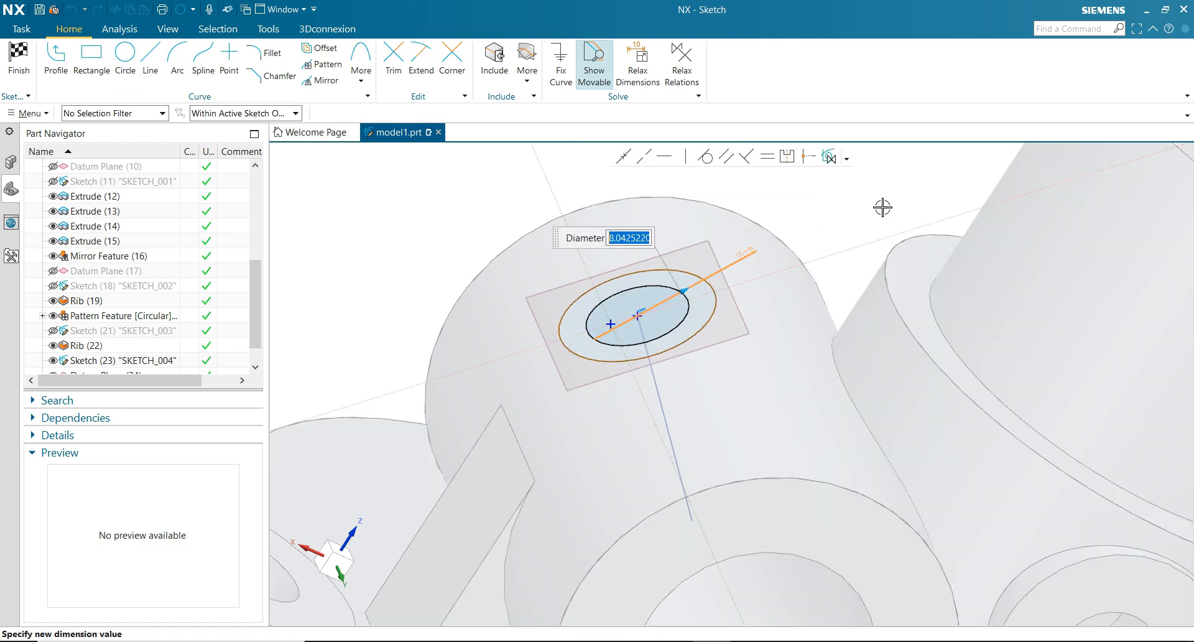
key("Return")
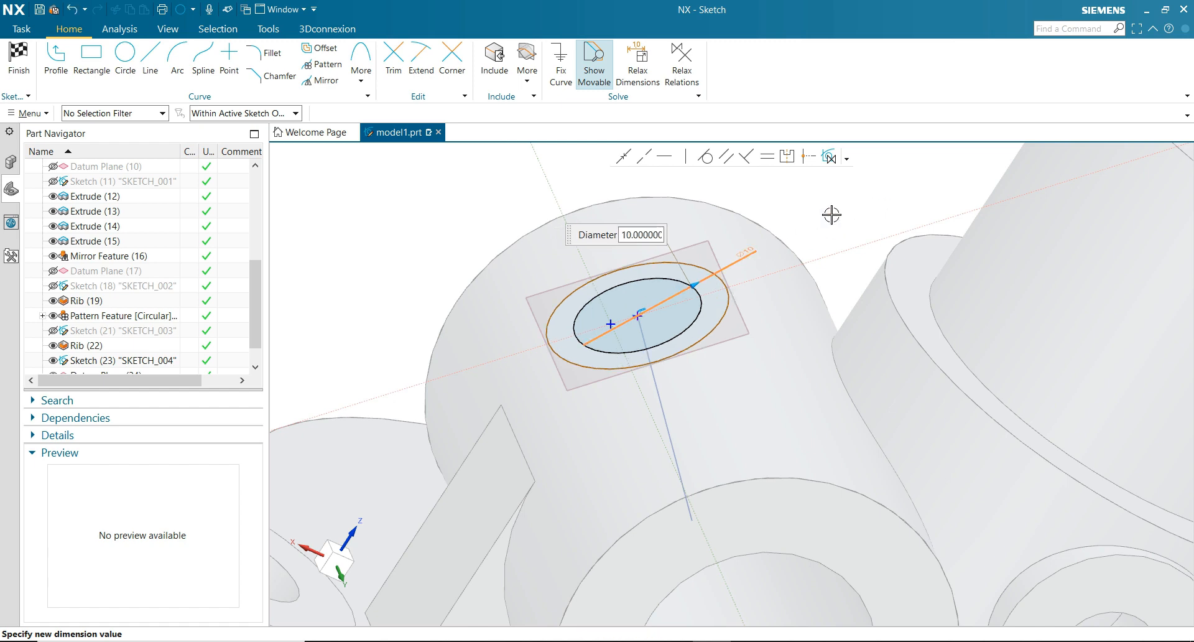
Dimension the outer circle's diameter as 20 mm and finish the sketch
left_click(696, 266)
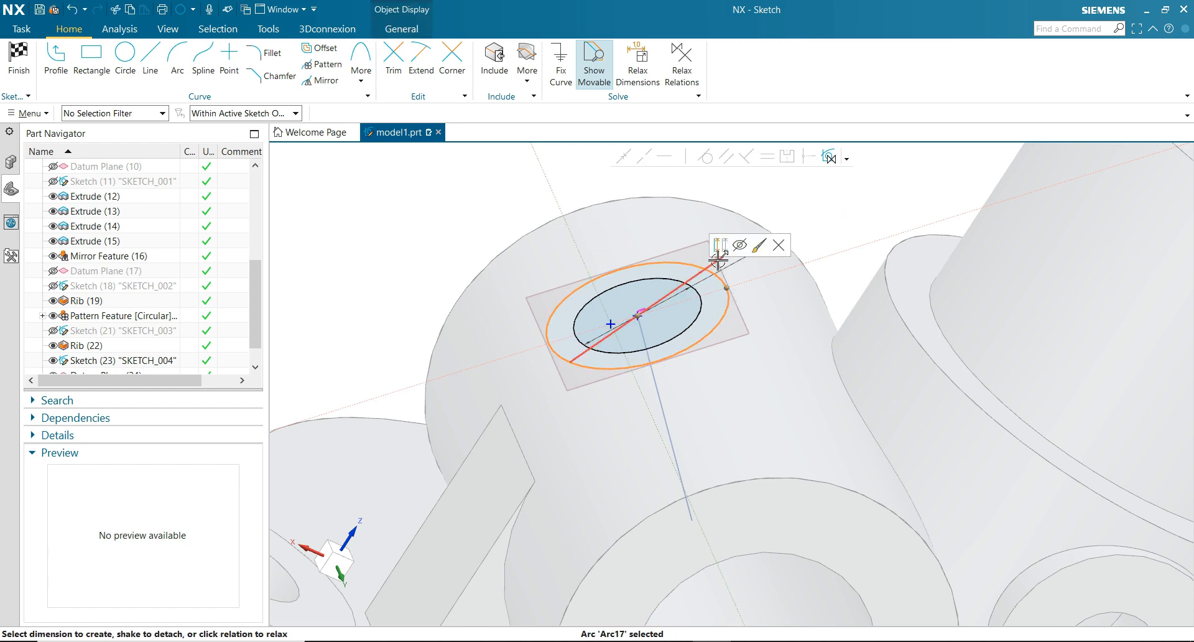
left_click_drag(718, 260, 476, 212)
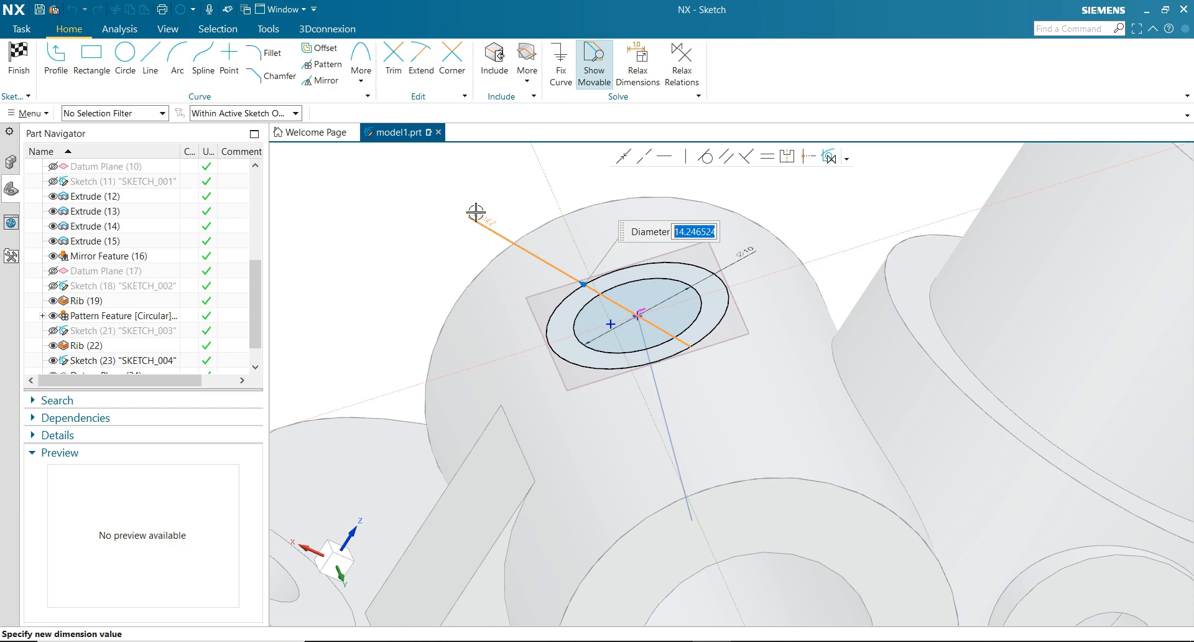
type("20")
key("Return")
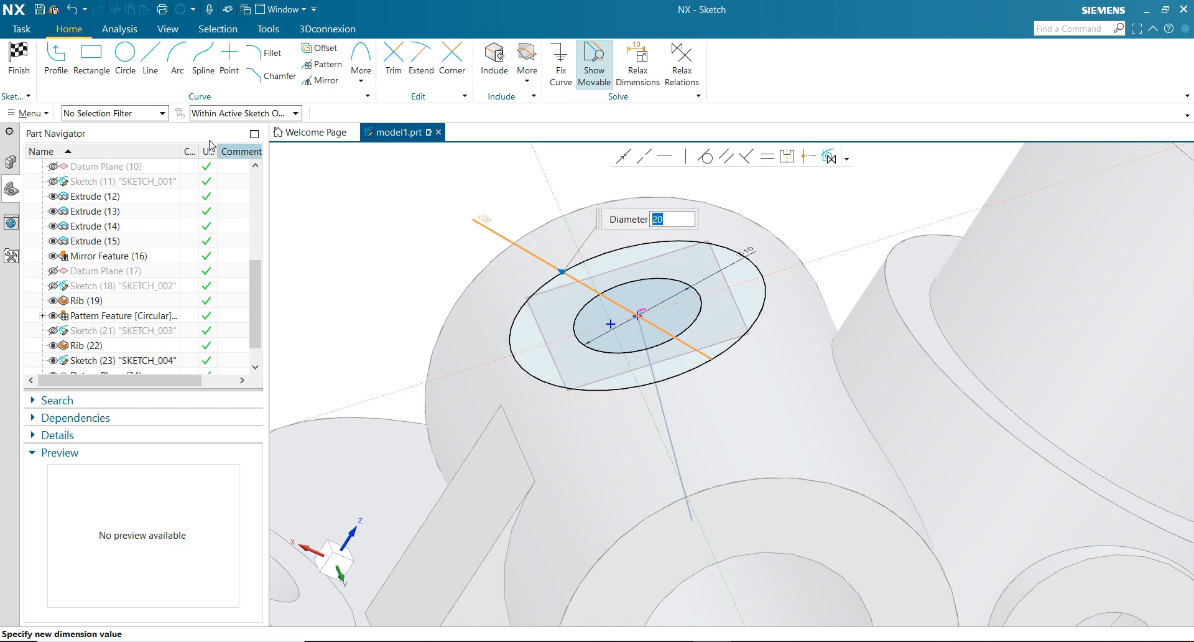
left_click(19, 59)
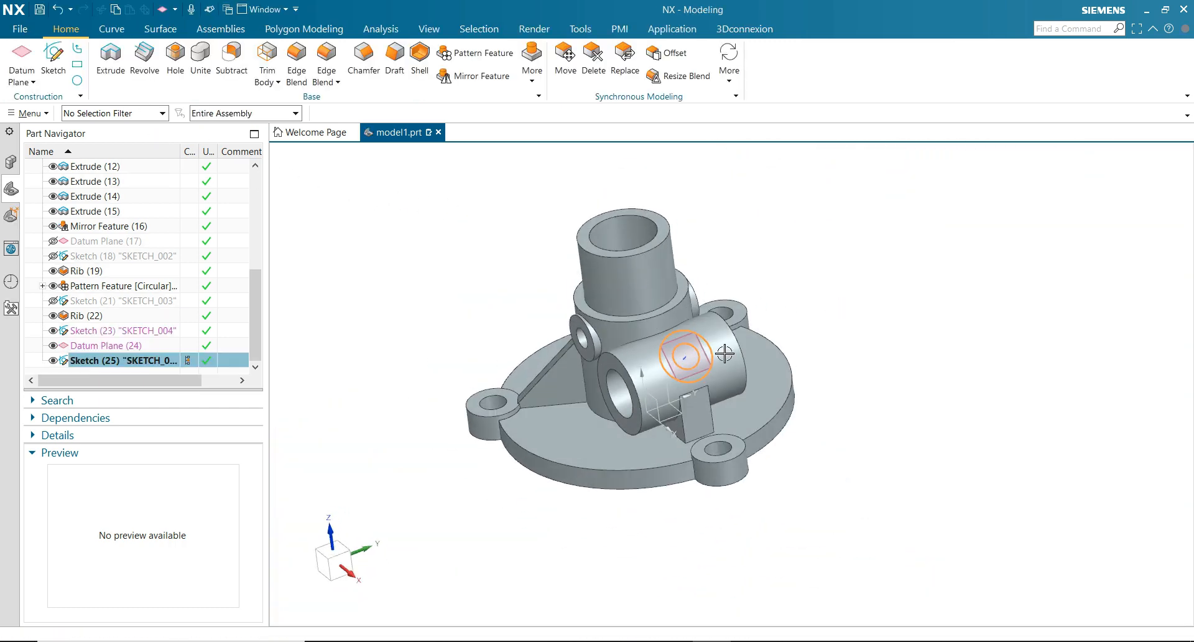
Hide the angled datum plane and the slanted line's sketch on the horizontal cylinder
scroll(684, 355, "down", 3)
middle_click_drag(684, 355, 758, 270)
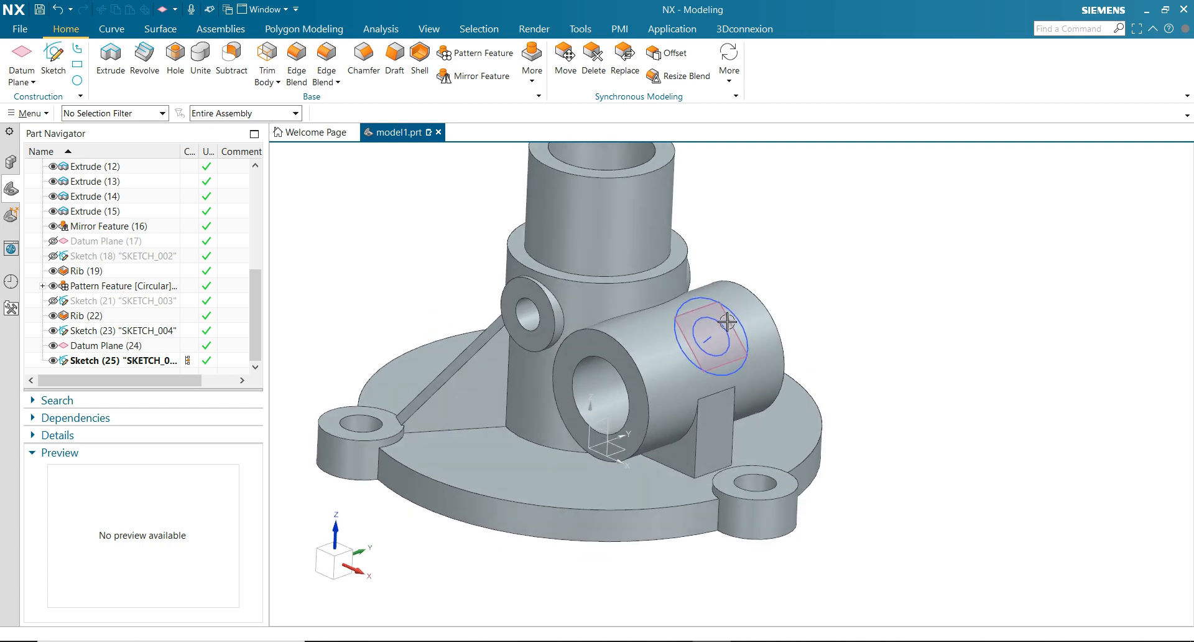
left_click(727, 318)
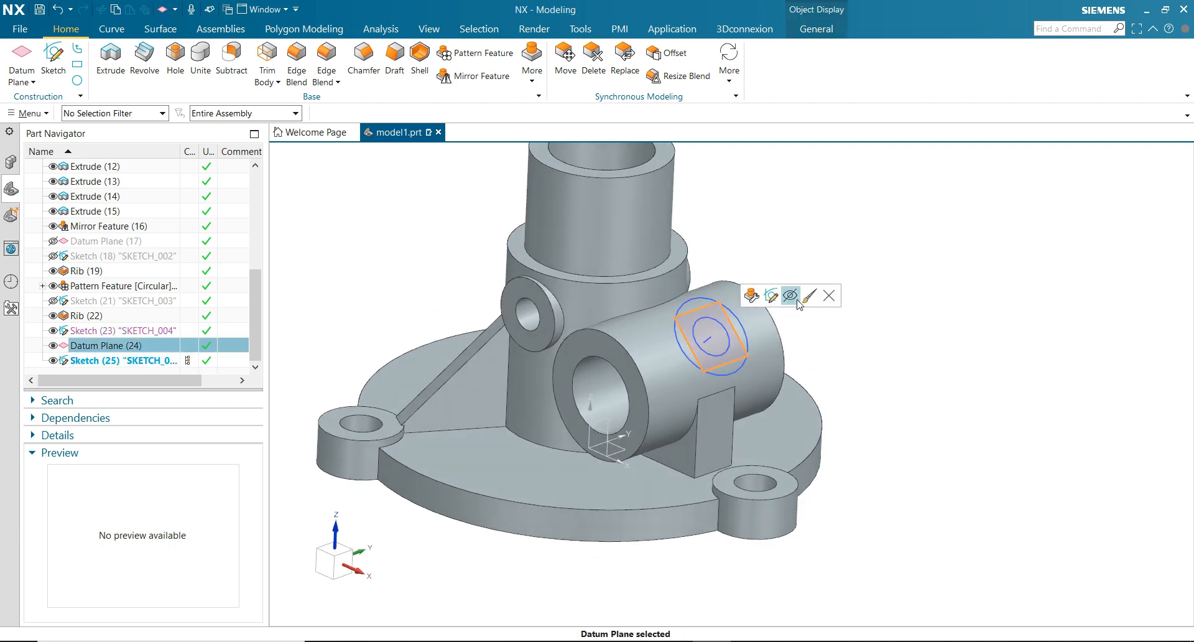
left_click(797, 304)
left_click(709, 337)
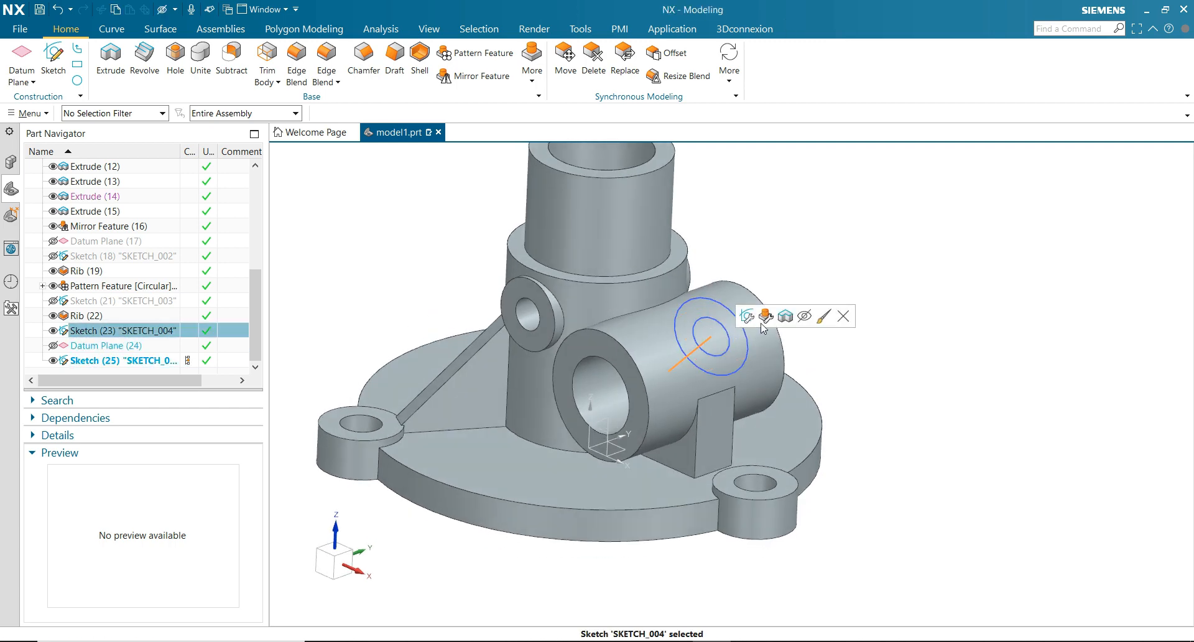
left_click(804, 316)
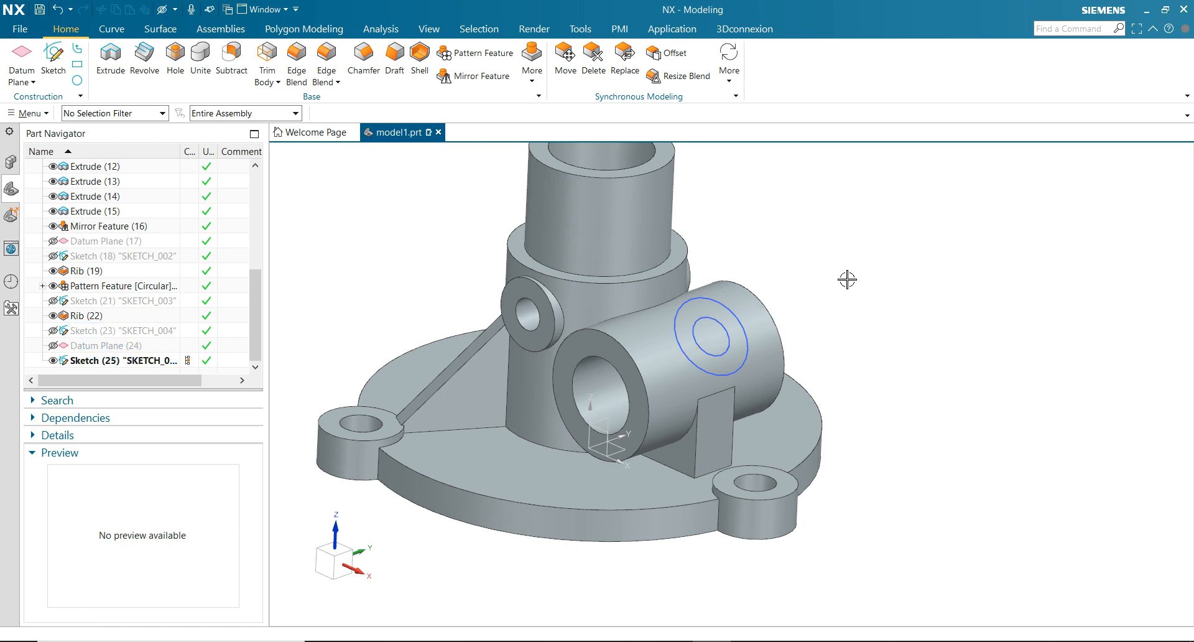
Extrude the 20 mm circle in the reversed direction from 0 mm with end limit Until Next, united with the horizontal cylinder's body
middle_click_drag(847, 279, 836, 283)
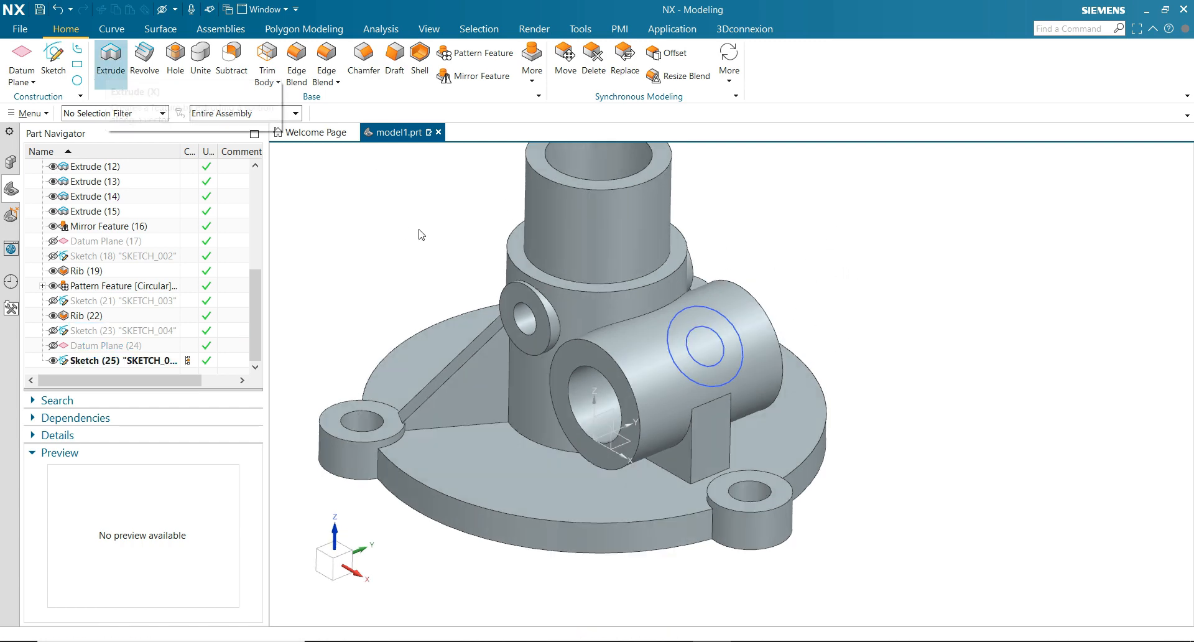
key("x")
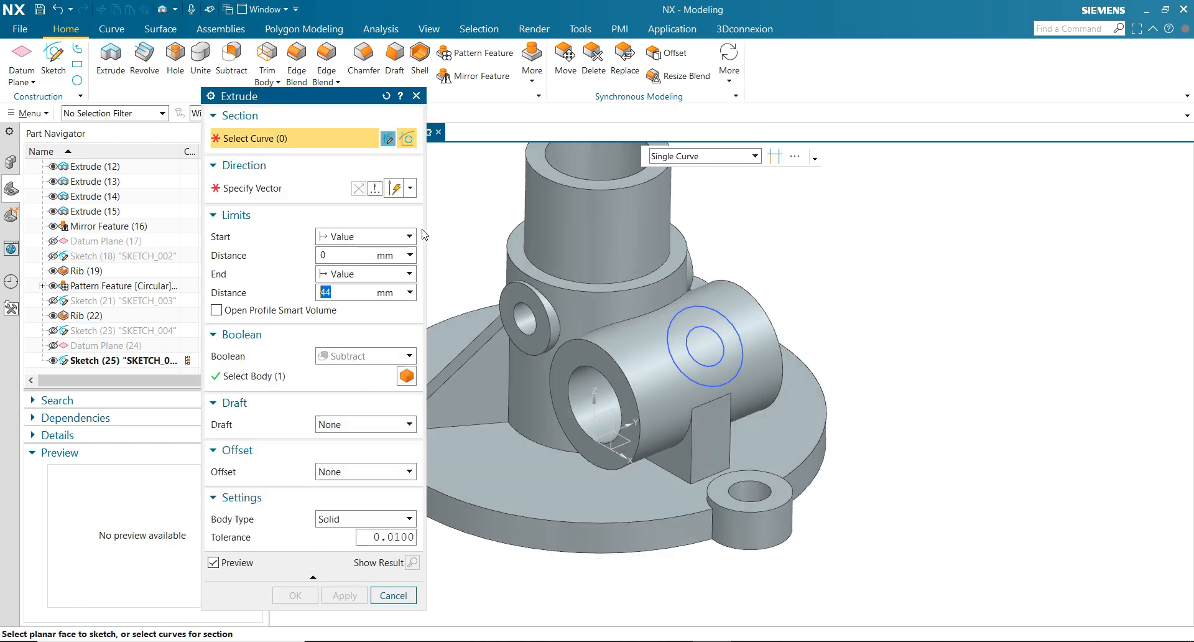
left_click(720, 309)
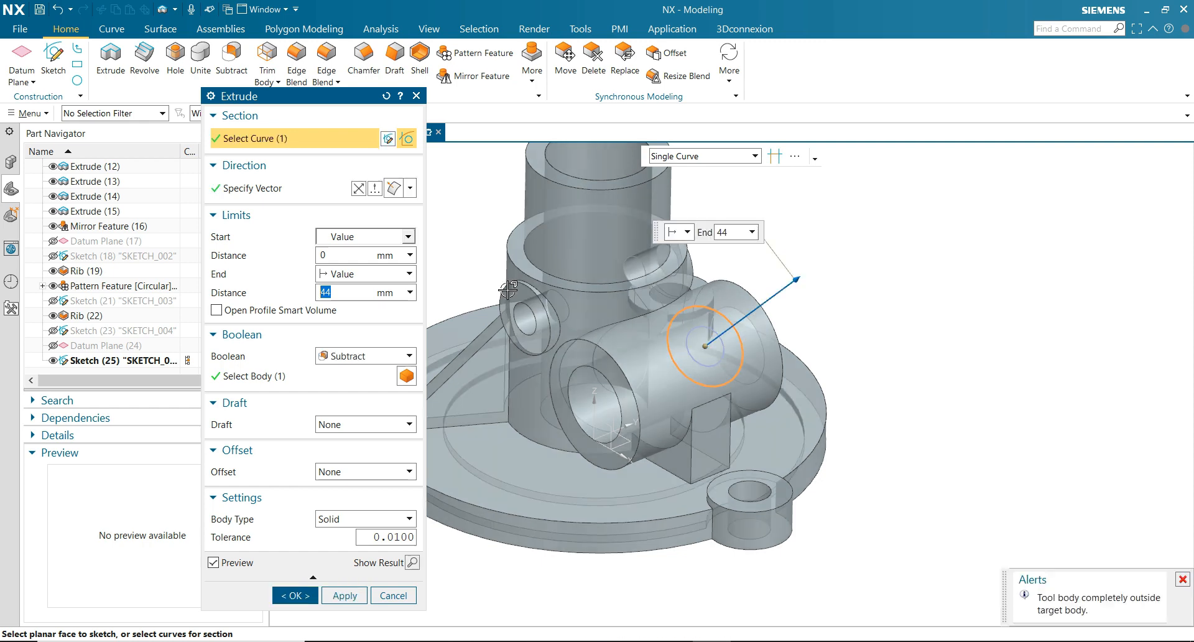
left_click(358, 188)
left_click(364, 274)
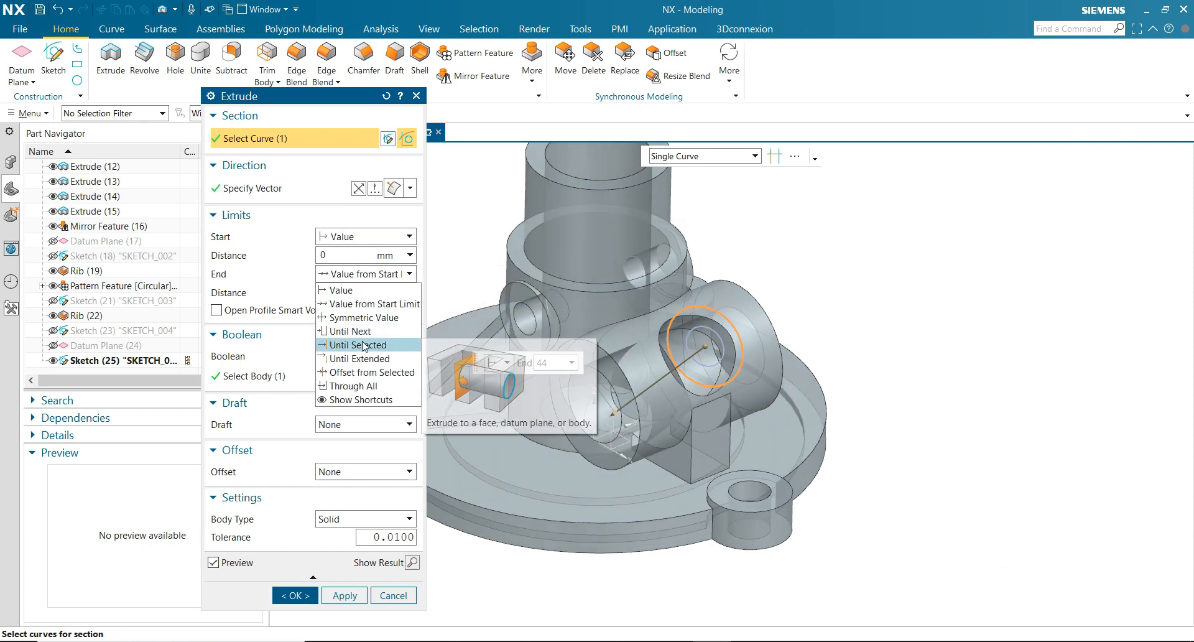
left_click(364, 331)
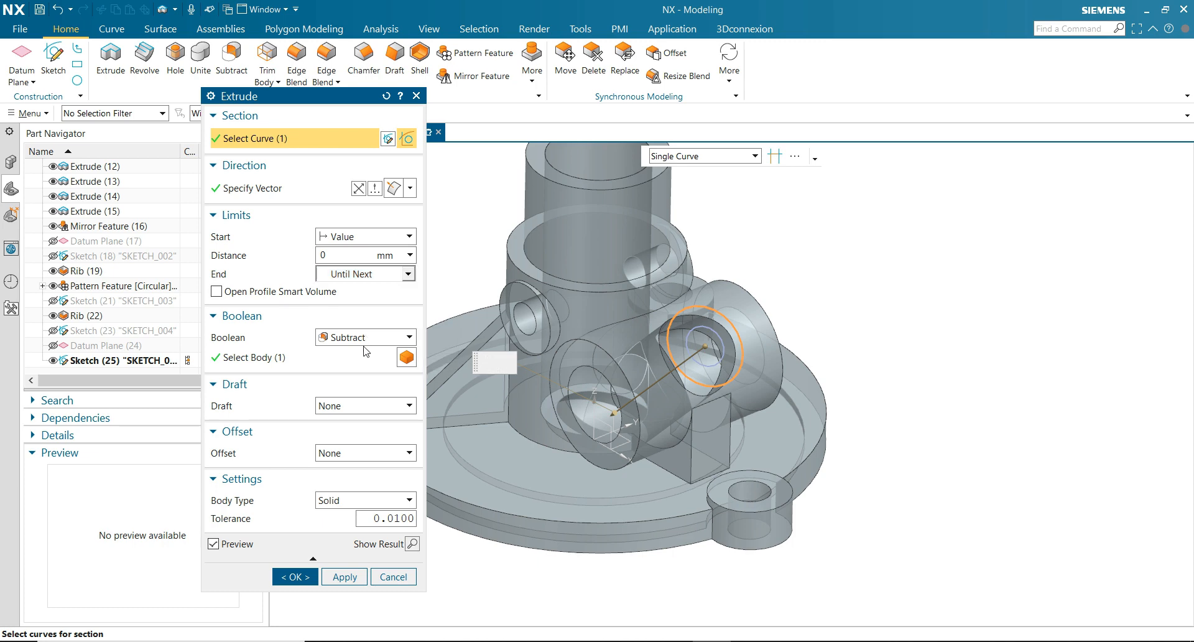
left_click(364, 337)
left_click(364, 363)
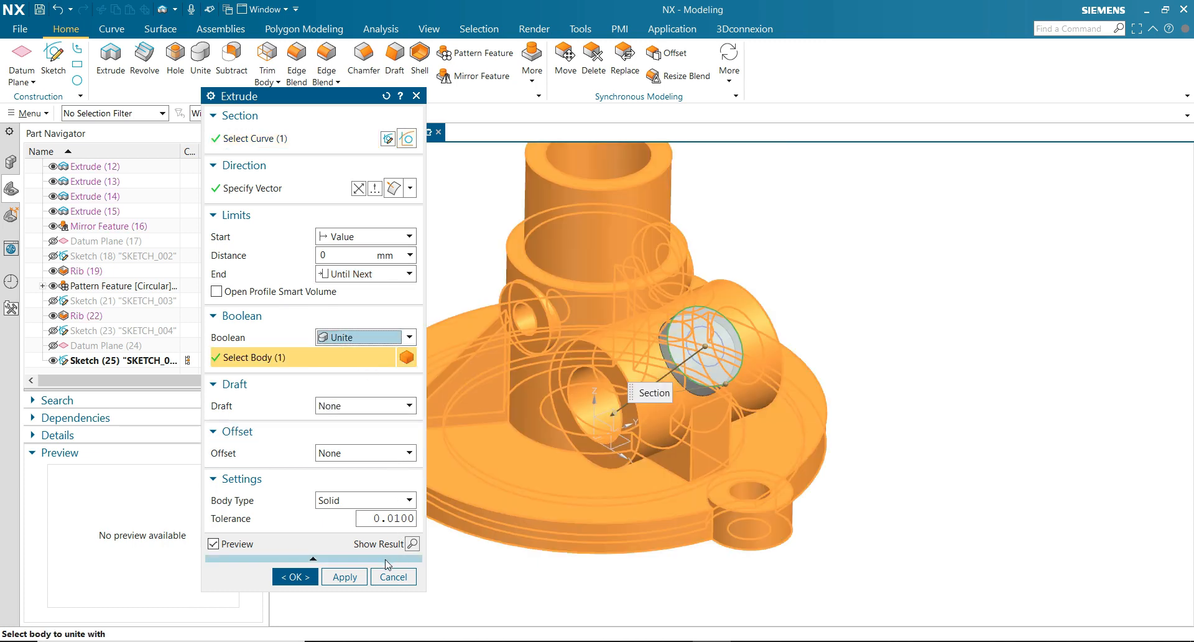
left_click(343, 576)
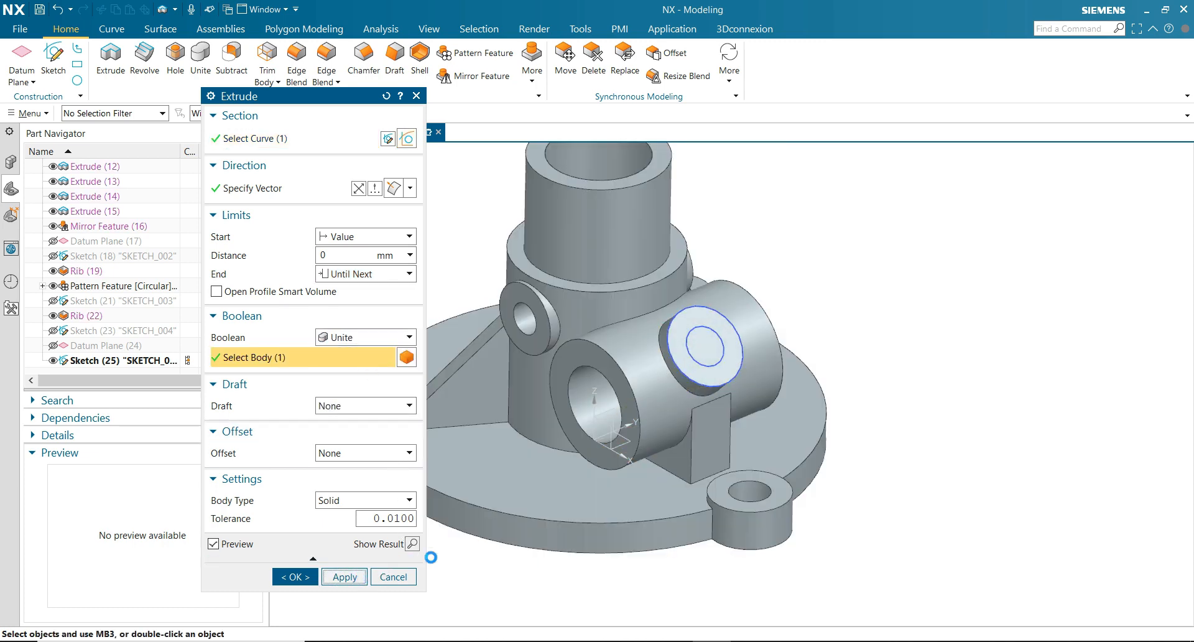
Extrude the 10 mm circle in the reversed direction as a Subtract, from 0 mm Until Selected at the horizontal cylinder's bore face
left_click(714, 333)
left_click(358, 356)
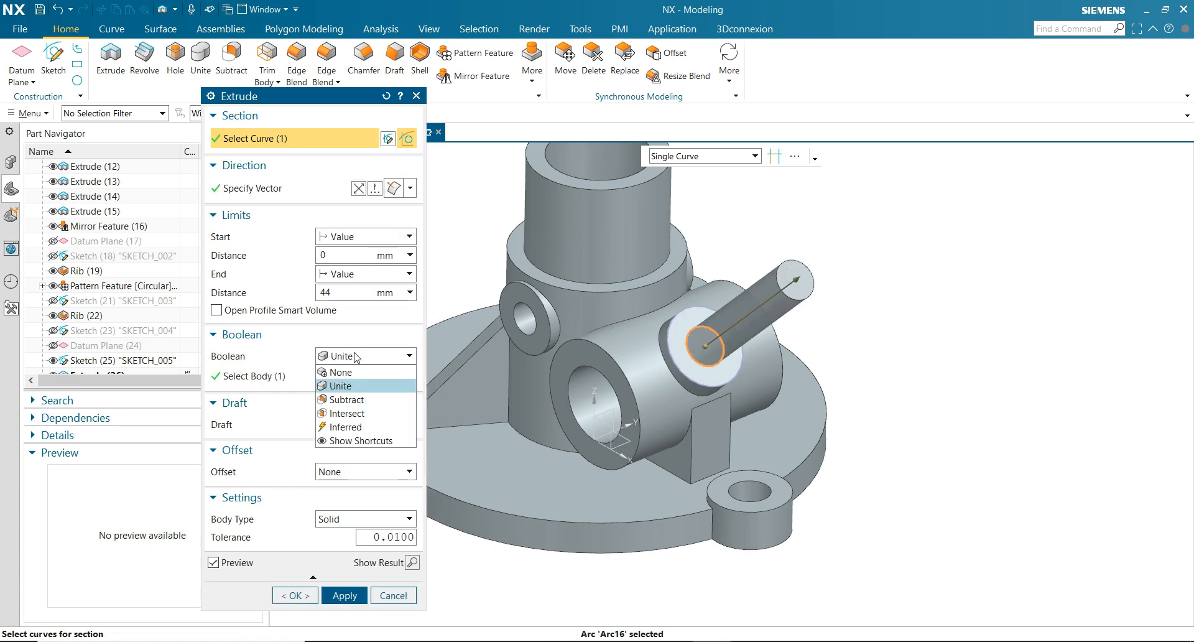
left_click(346, 400)
left_click(363, 279)
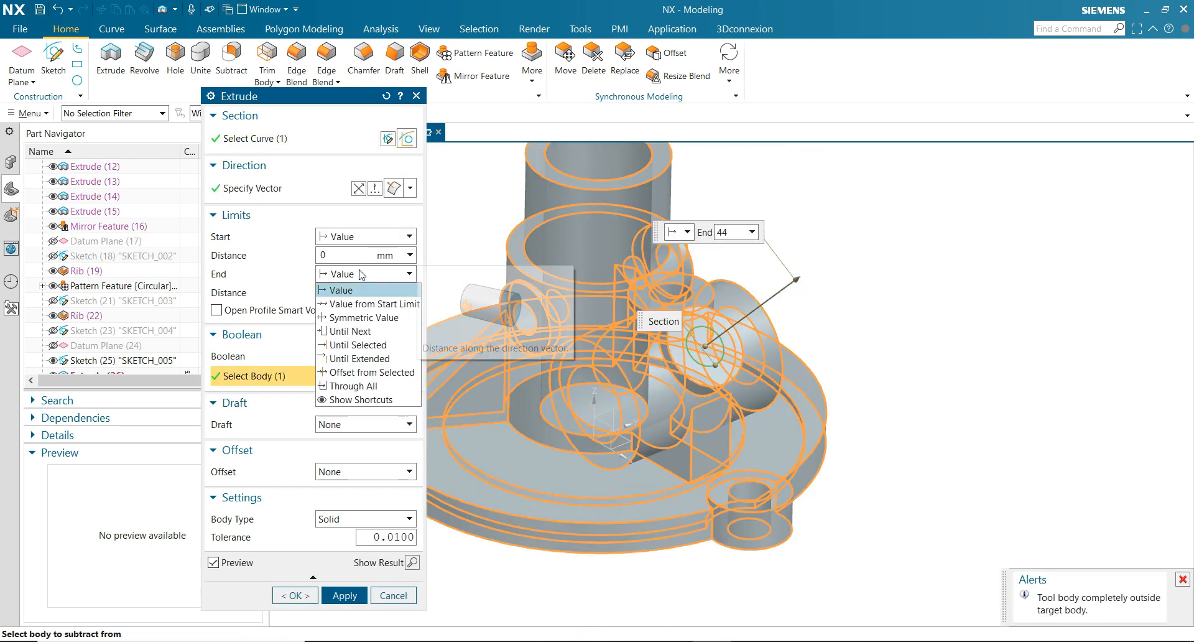
left_click(359, 188)
left_click(359, 188)
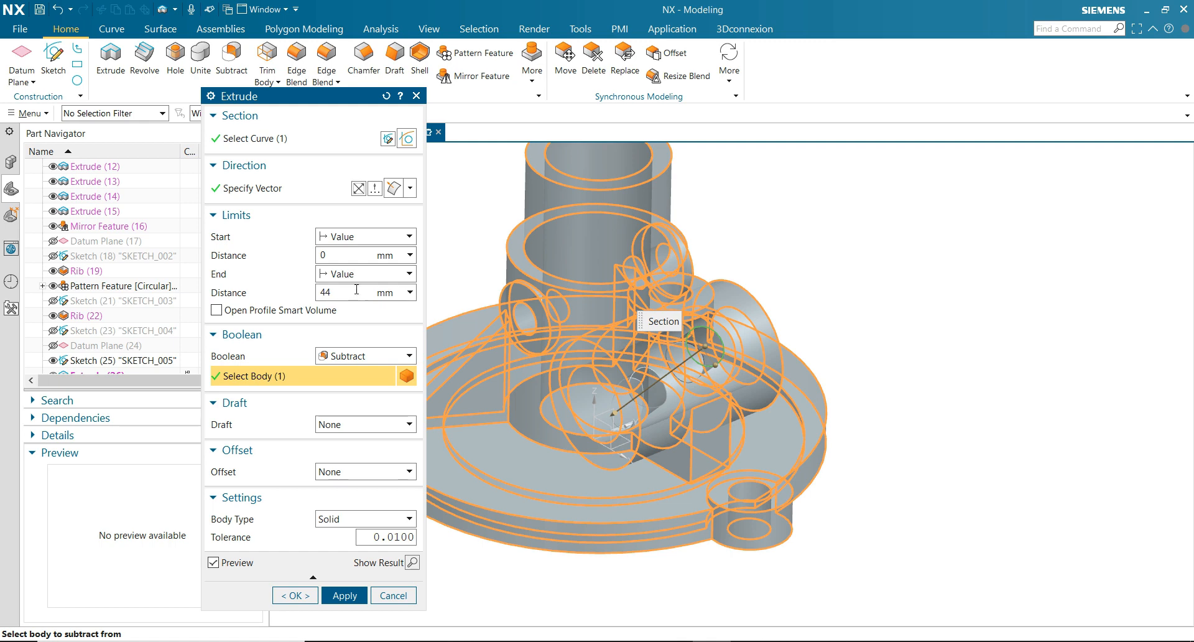
left_click(361, 274)
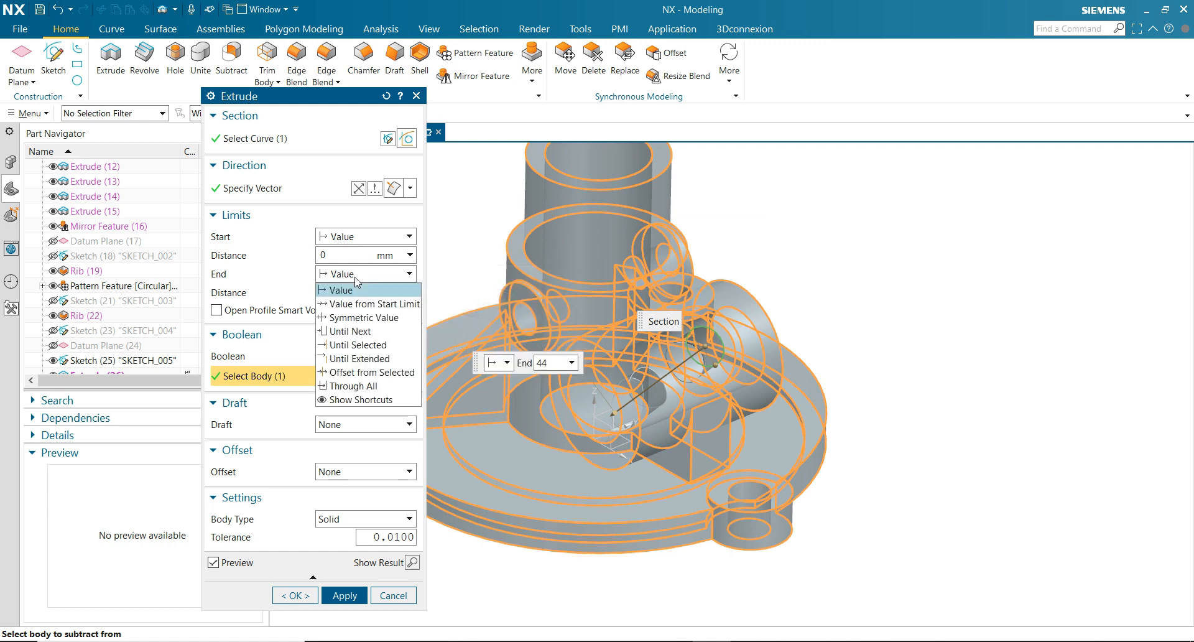
left_click(358, 345)
left_click(596, 414)
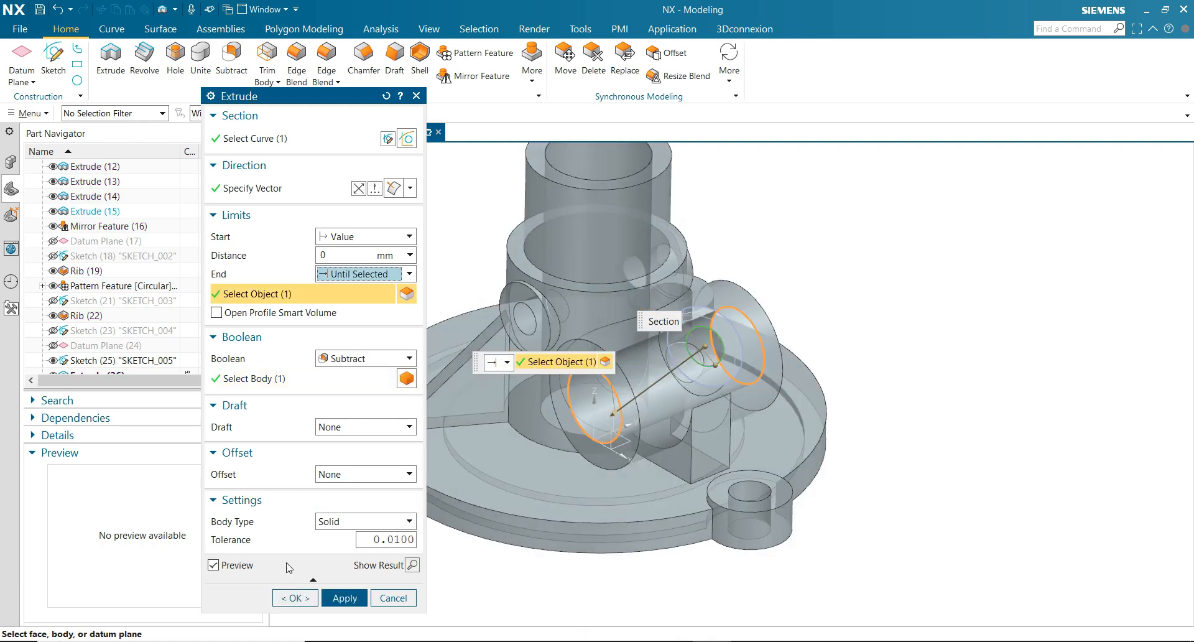
left_click(311, 594)
Hide the sketch of the two circles on the angled boss
left_click(705, 328)
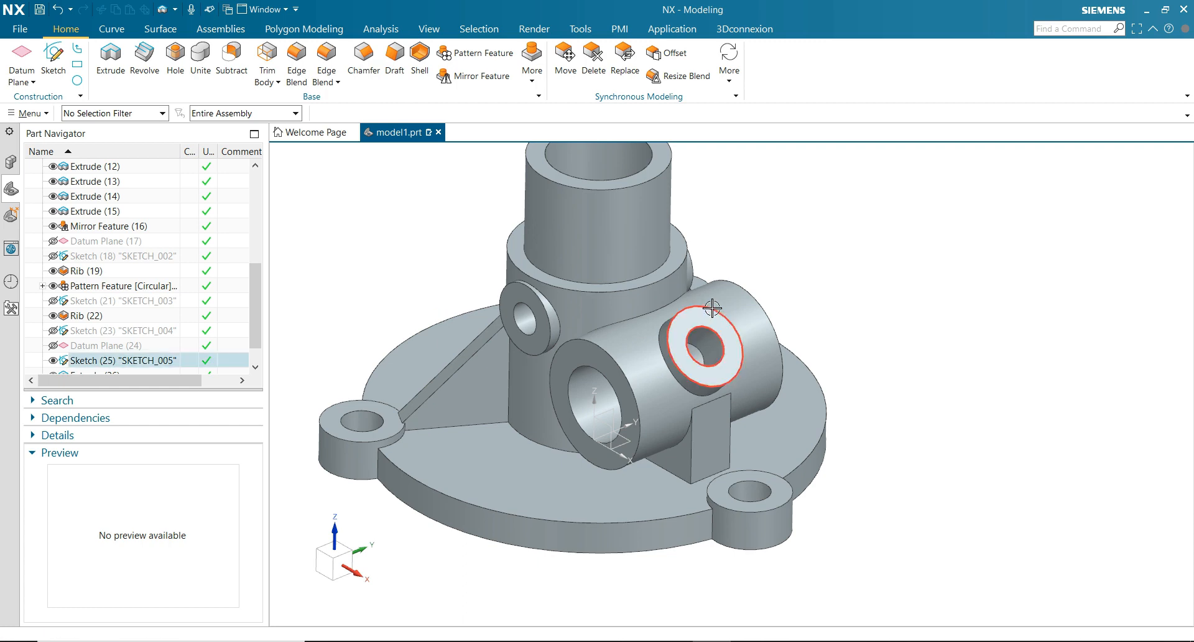
left_click(794, 286)
scroll(907, 417, "down", 3)
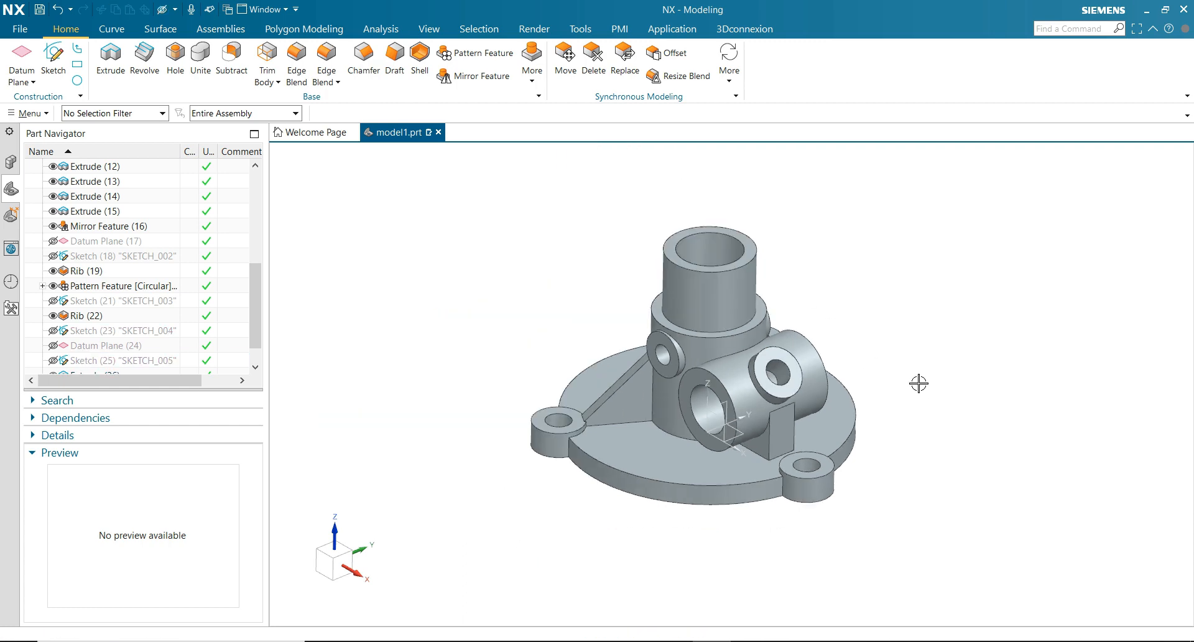
Check the part drawing, and hide the datum coordinate system in the model
key("alt+Tab")
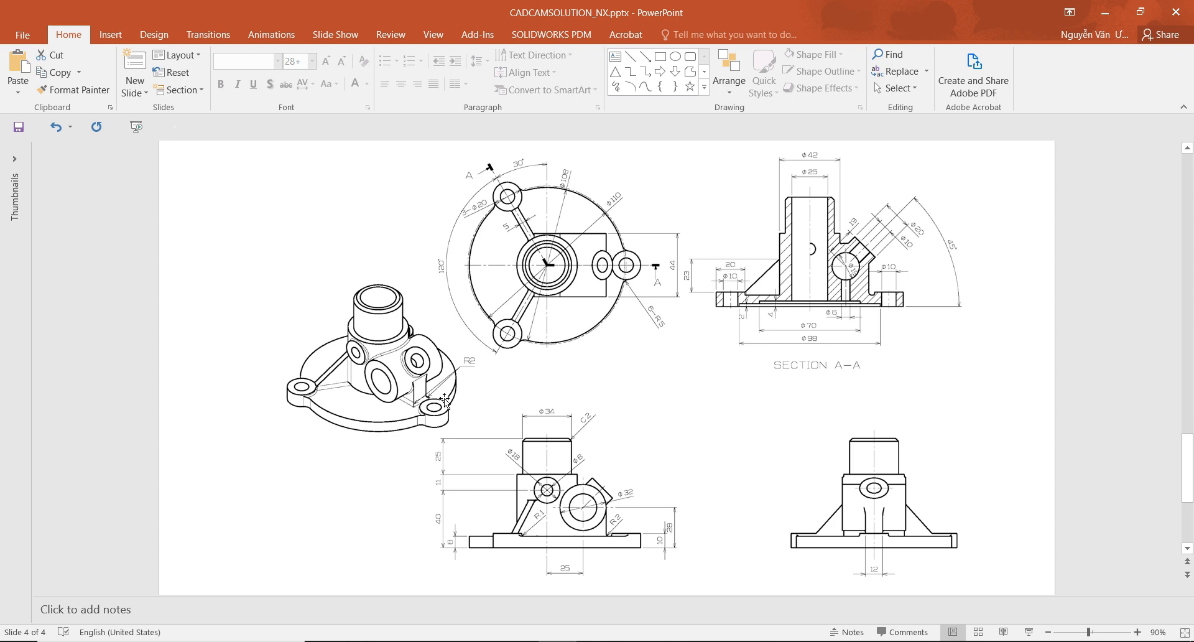
key("alt+Tab")
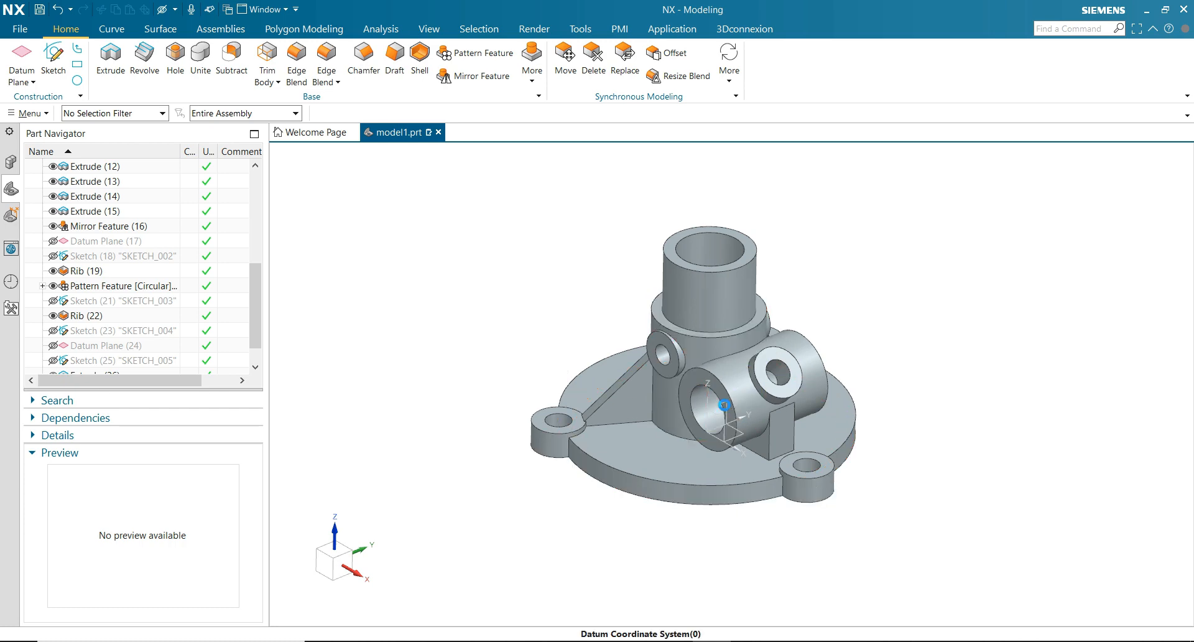
left_click(724, 404)
left_click(820, 384)
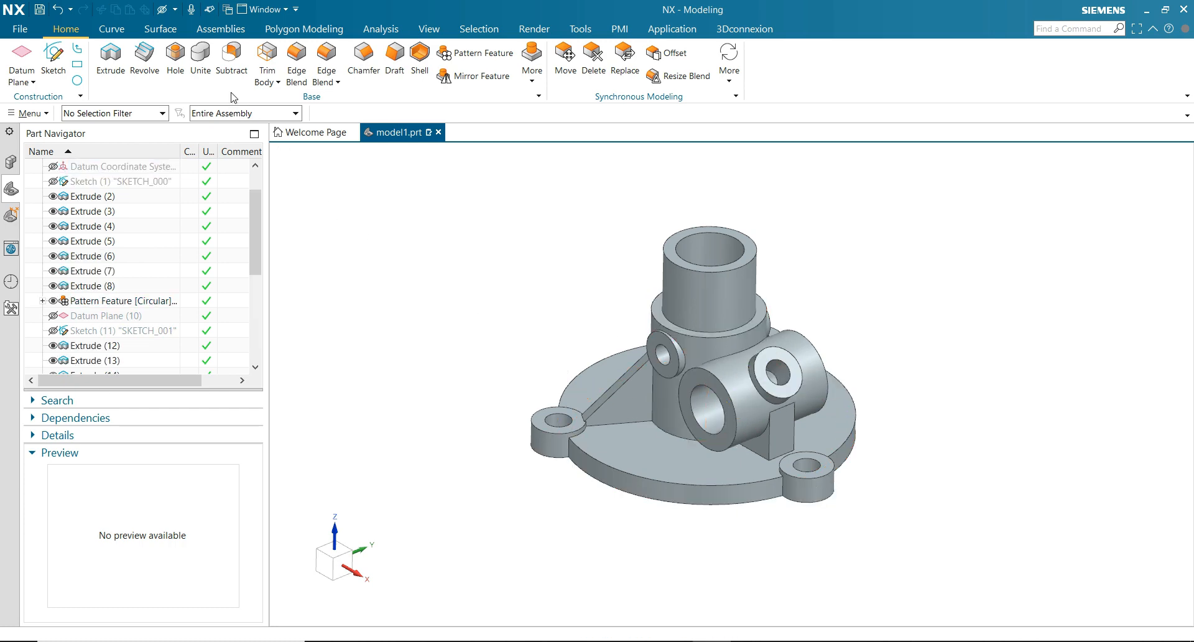
Chamfer the outer edge of the tube's upper rim symmetrically with a distance of 2 mm
left_click(364, 59)
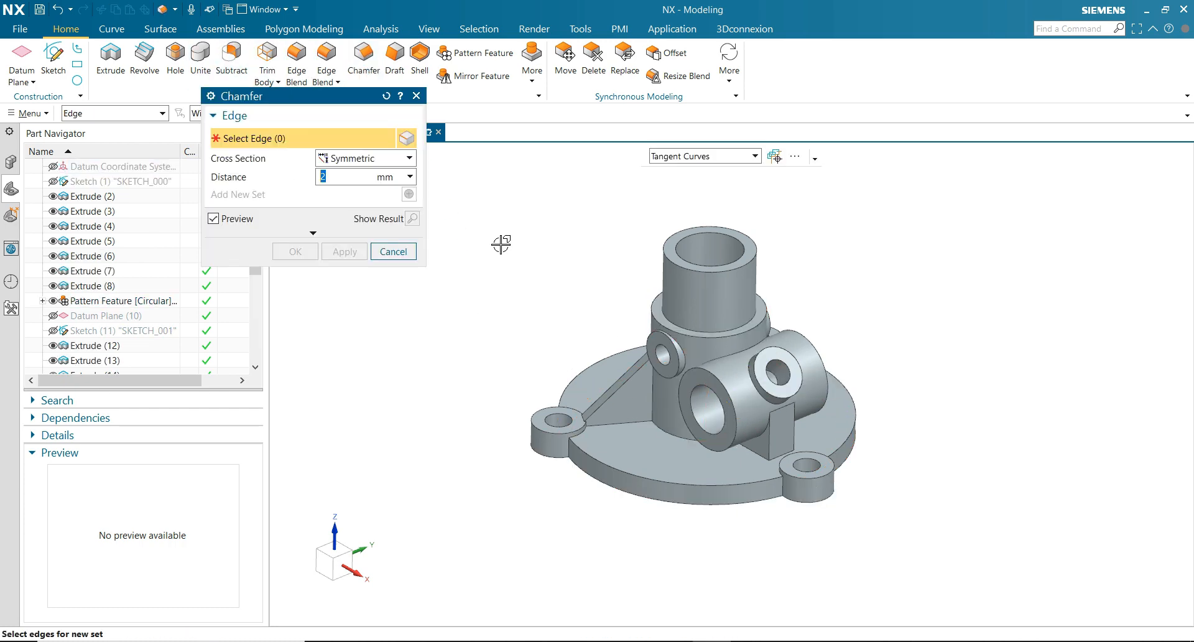
left_click(713, 269)
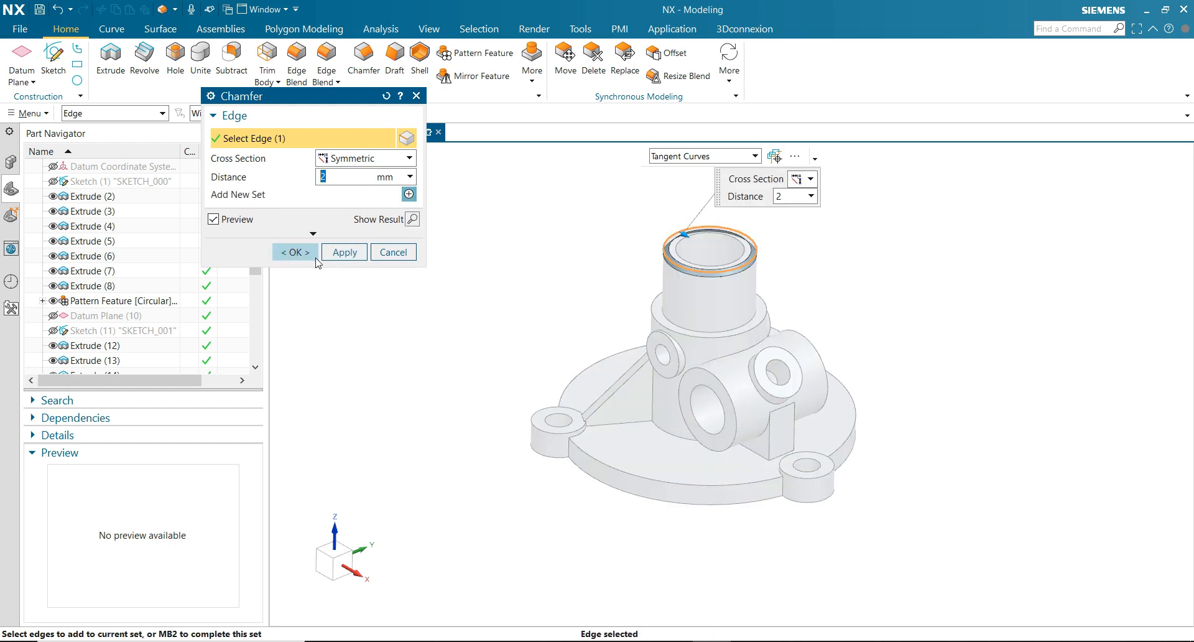
left_click(302, 252)
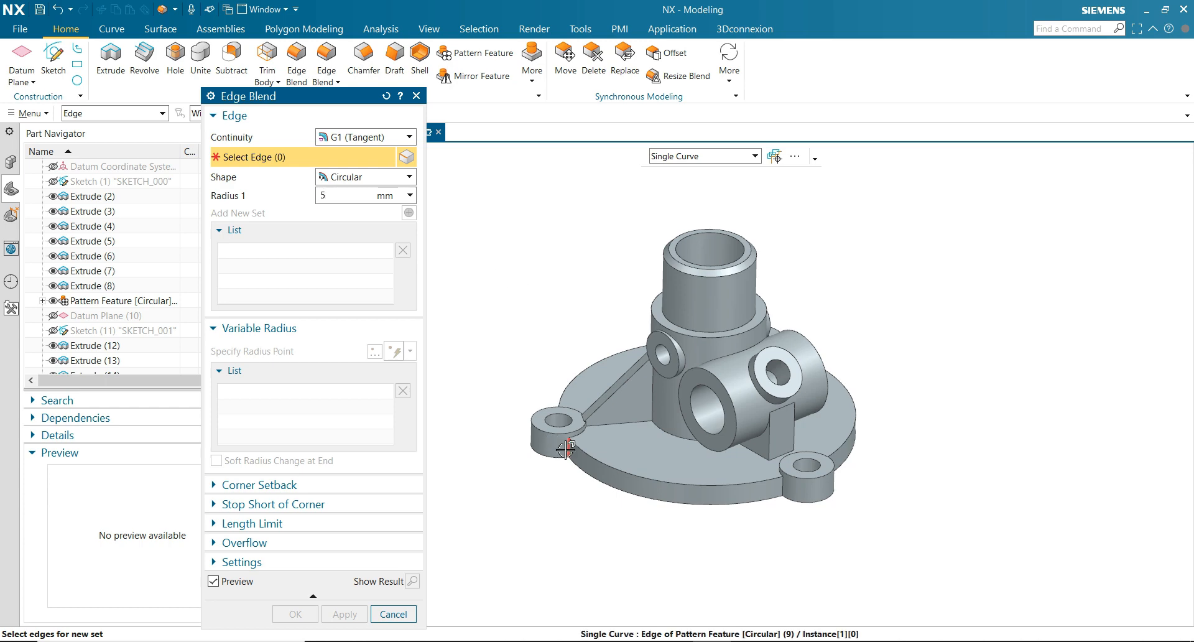
Apply a 5 mm Edge Blend to the six vertical edges where the three lugs meet the round flange
left_click(549, 440)
scroll(792, 538, "up", 2)
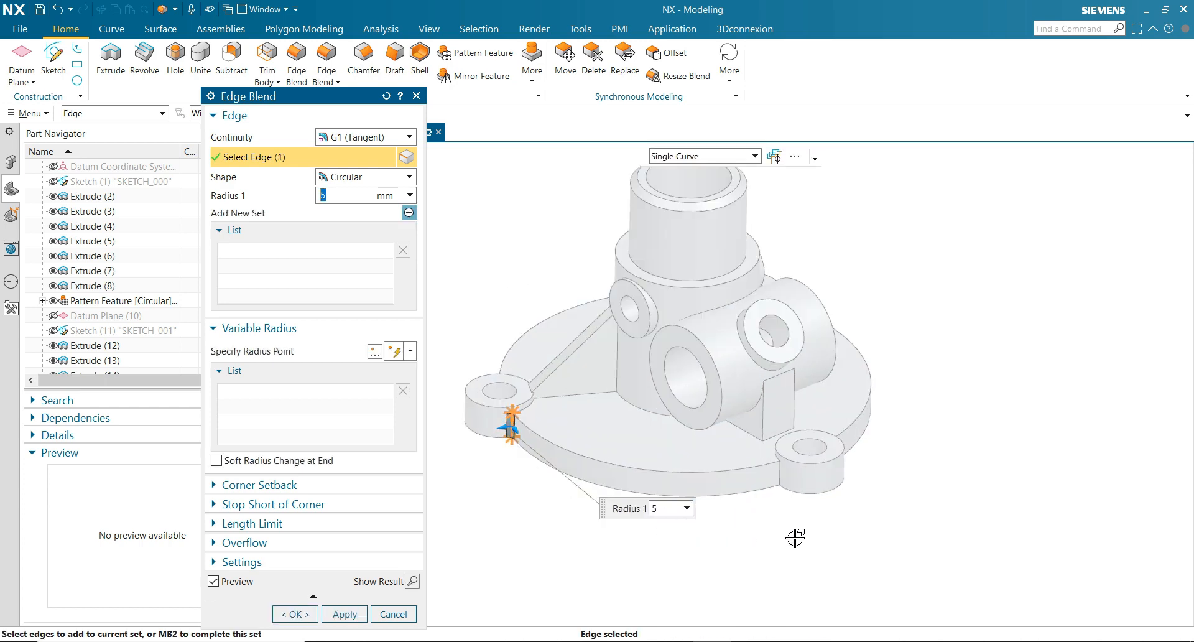
left_click(784, 482)
middle_click_drag(848, 480, 773, 491)
left_click(622, 477)
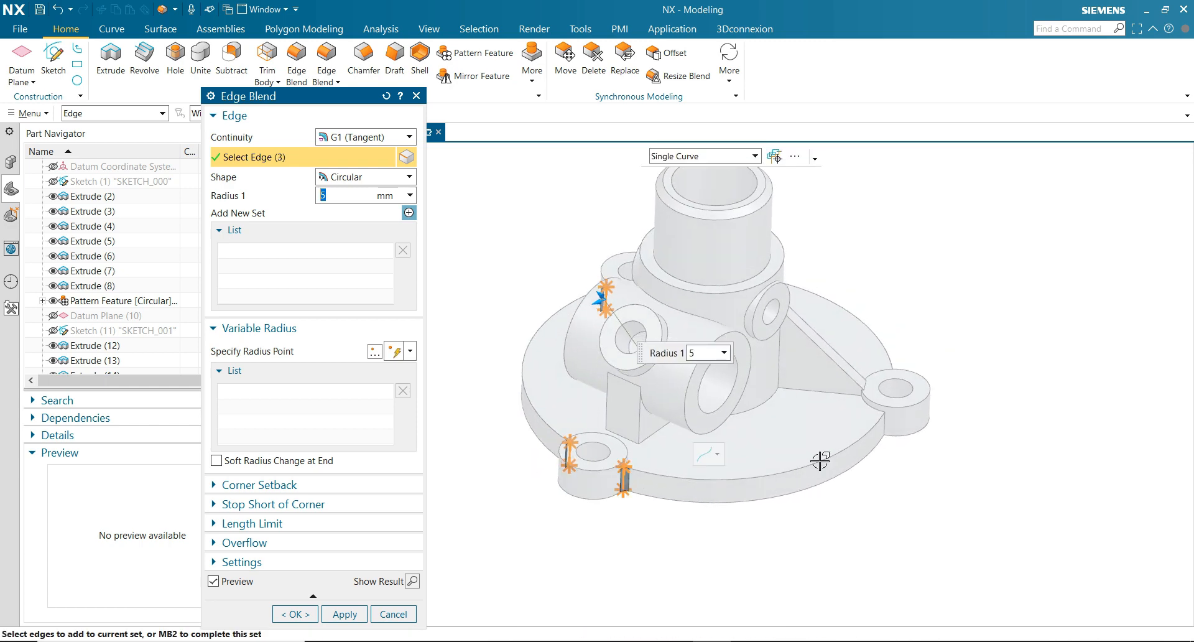
left_click(884, 422)
middle_click_drag(887, 443, 765, 496)
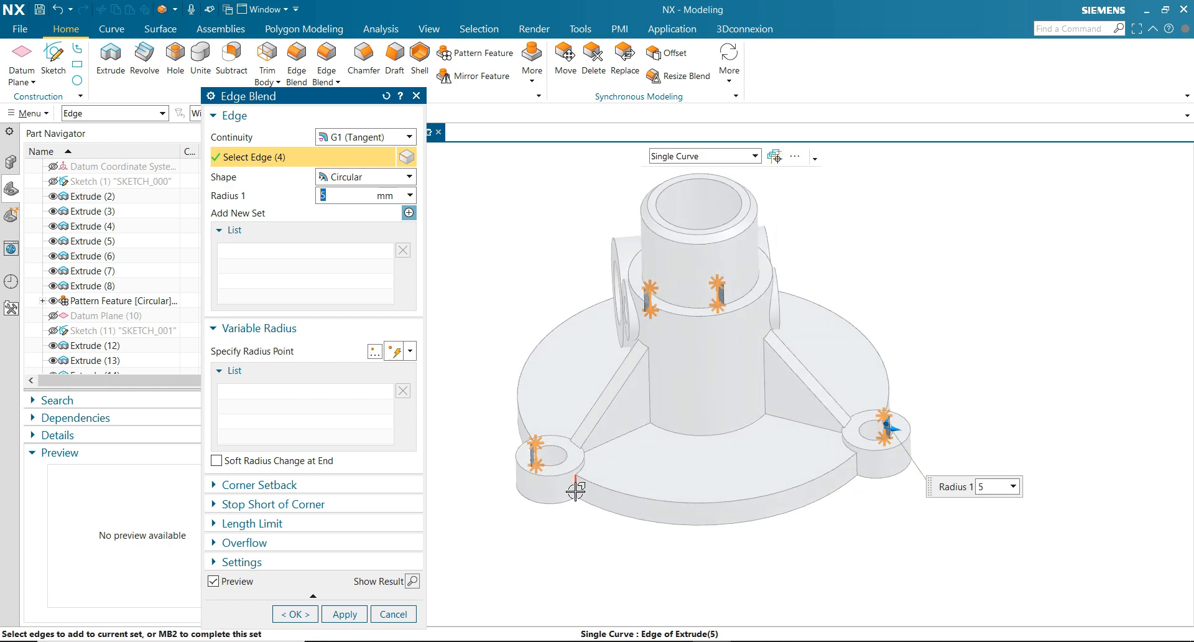
left_click(857, 466)
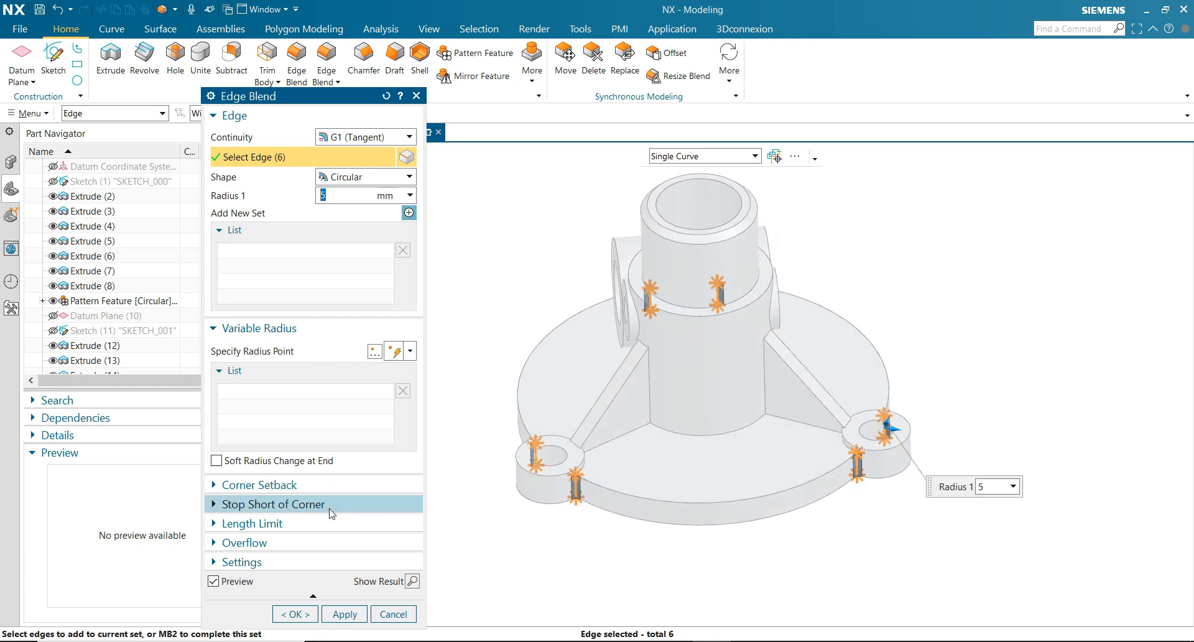
left_click(341, 614)
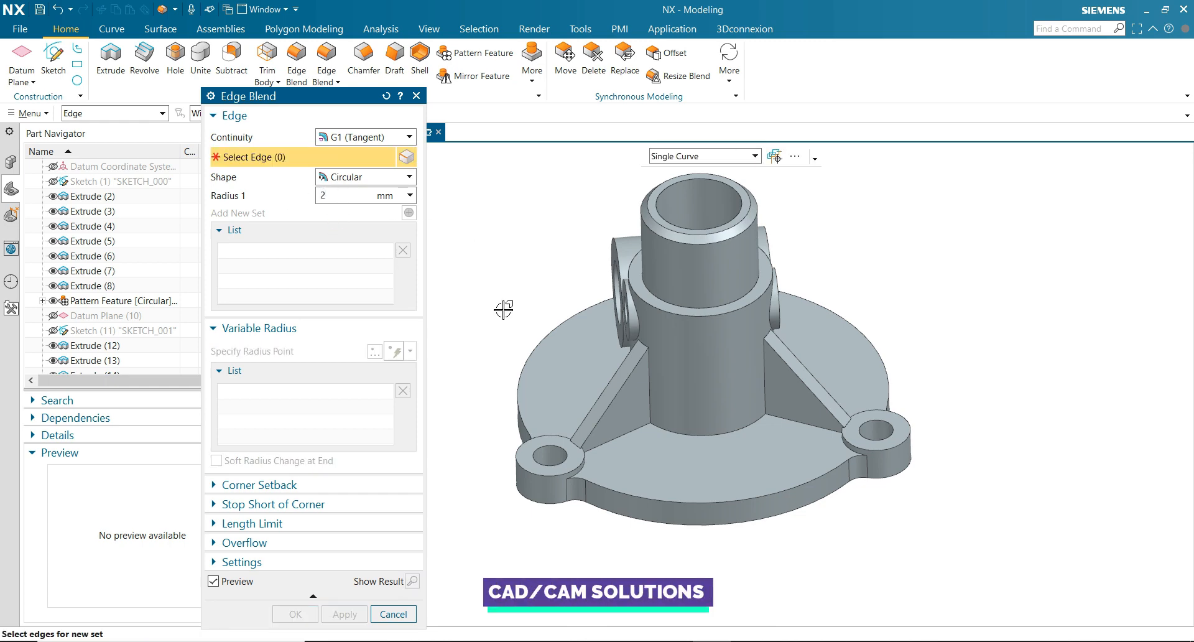
Set up a 2 mm Edge Blend on one lug's inner edge, its rib's foot and upright edges, and the tube's base edge, previewing the result
scroll(506, 372, "up", 5)
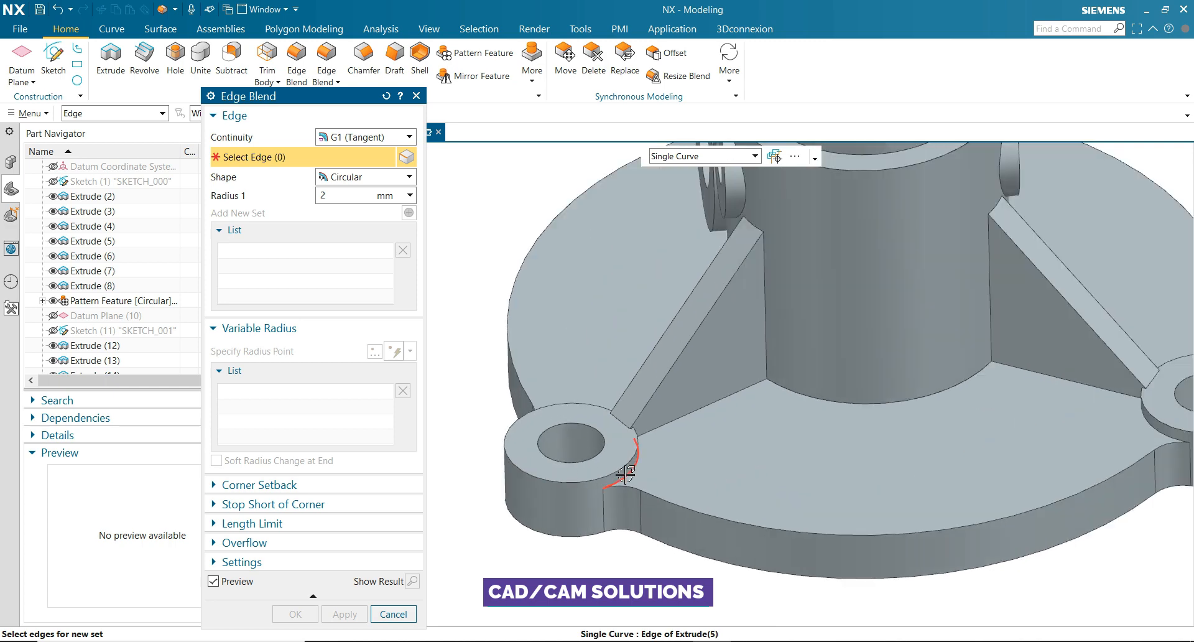
left_click(625, 474)
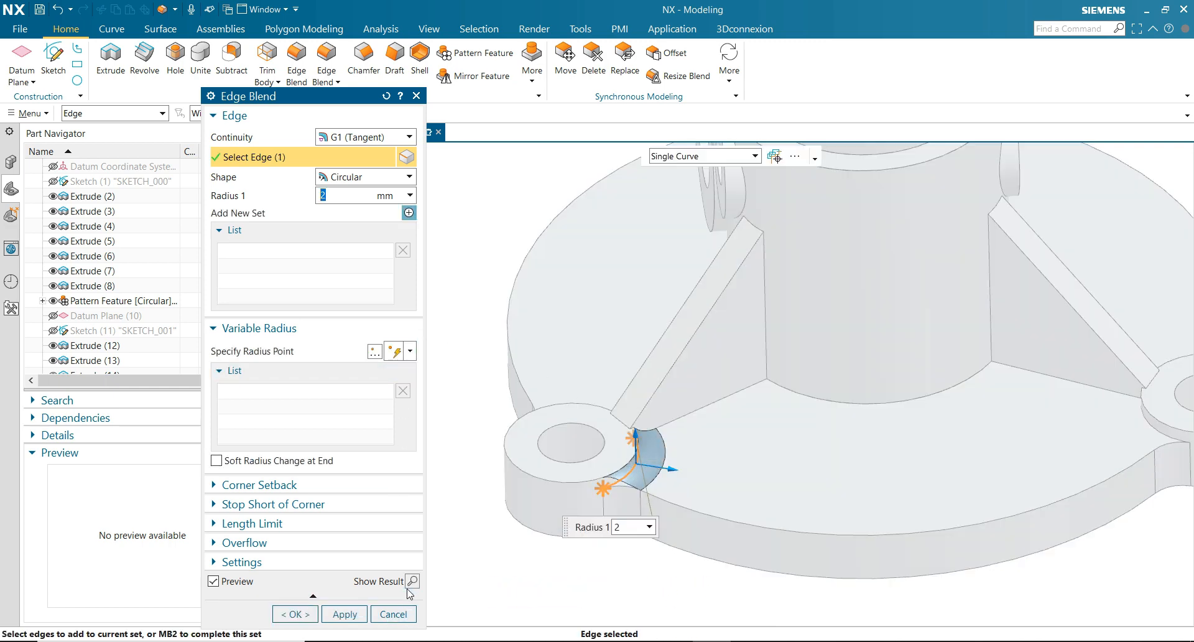
left_click(412, 580)
left_click(411, 581)
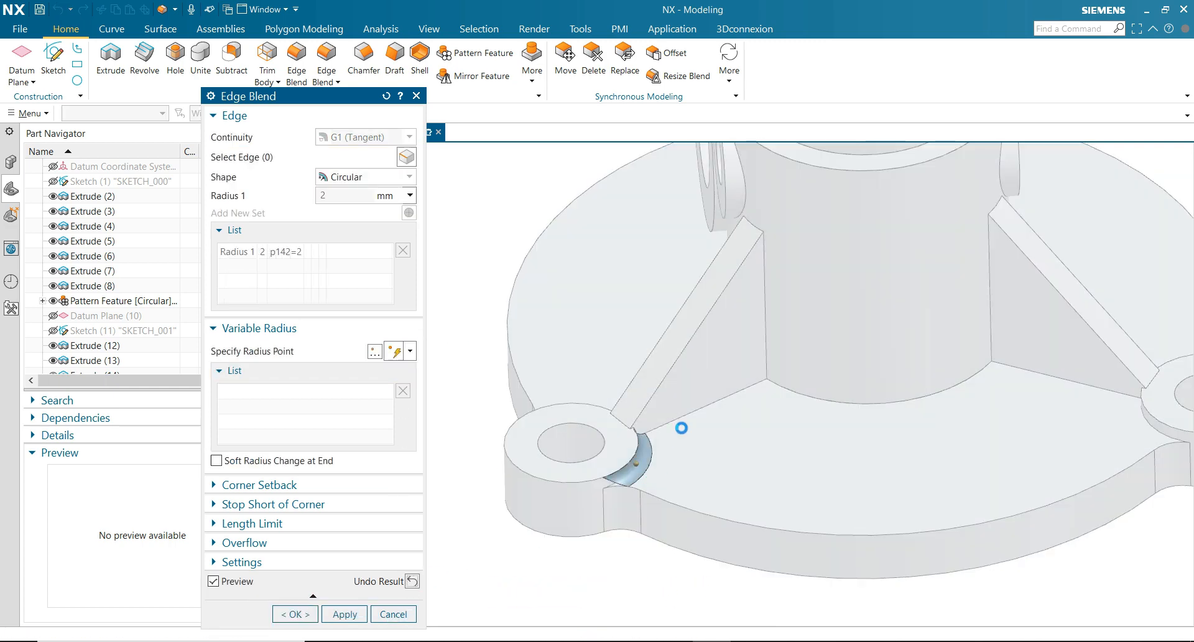
left_click(674, 426)
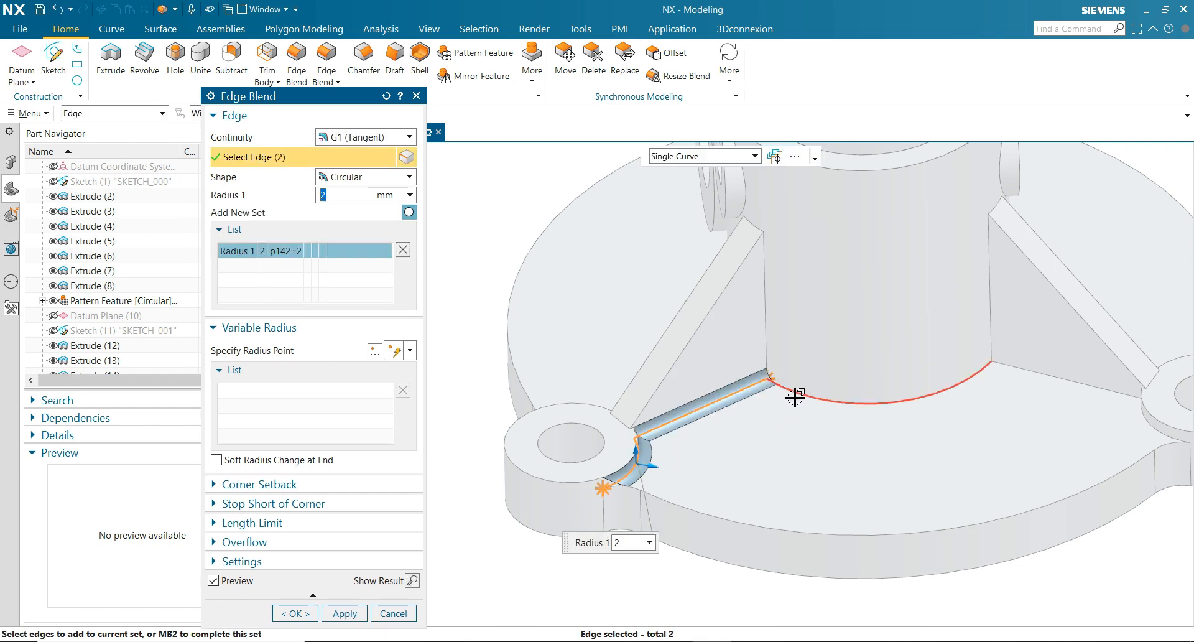
left_click(795, 397)
left_click(771, 348)
Add the neighbouring rib's upright and foot edges and its lug's inner edge to the 2 mm blend
scroll(633, 451, "down", 3)
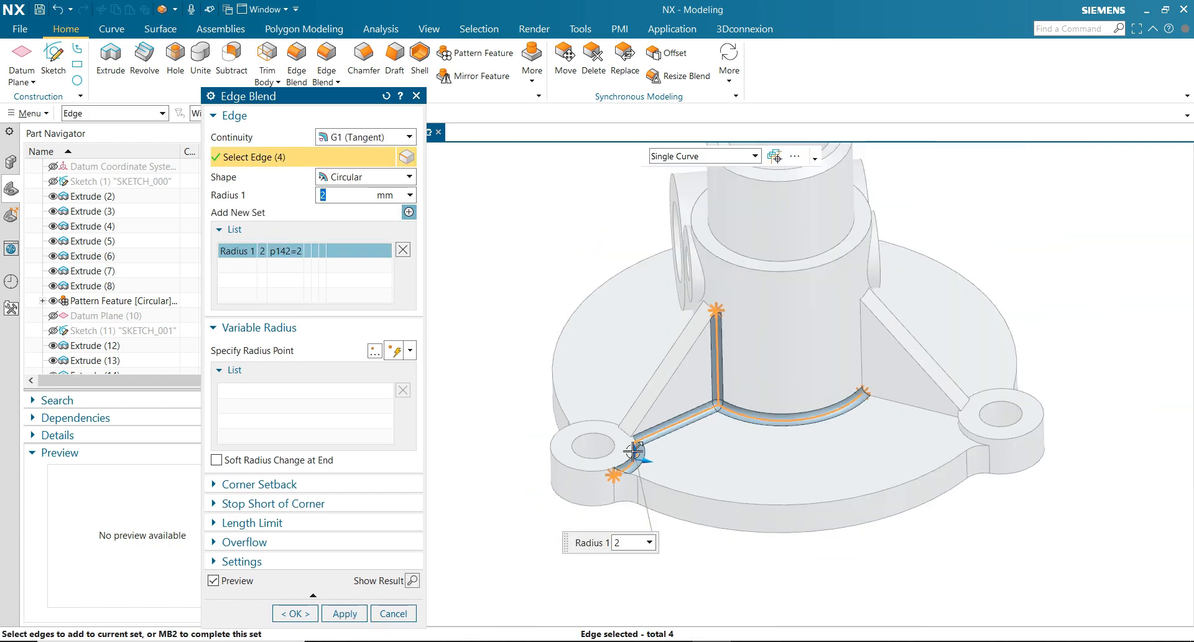
left_click(862, 348)
left_click(945, 427)
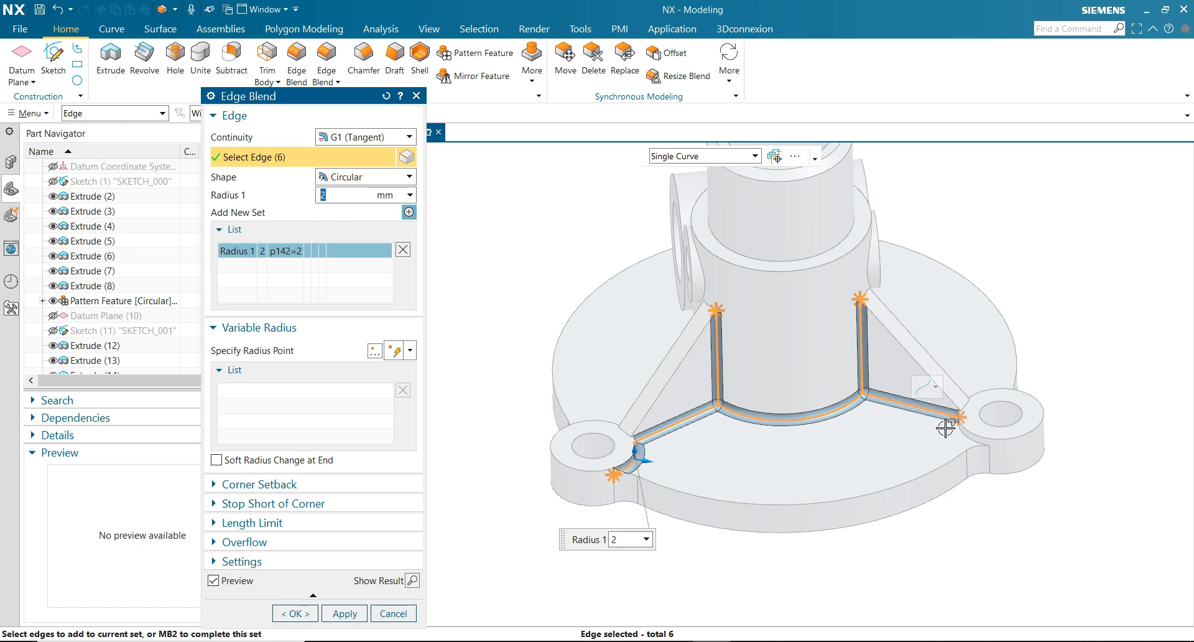
left_click(958, 430)
Add the lug, foot and upright edges on this rib's other side and the adjoining tube base edge to the 2 mm blend
middle_click_drag(787, 420, 615, 413)
scroll(625, 415, "up", 2)
left_click(628, 412)
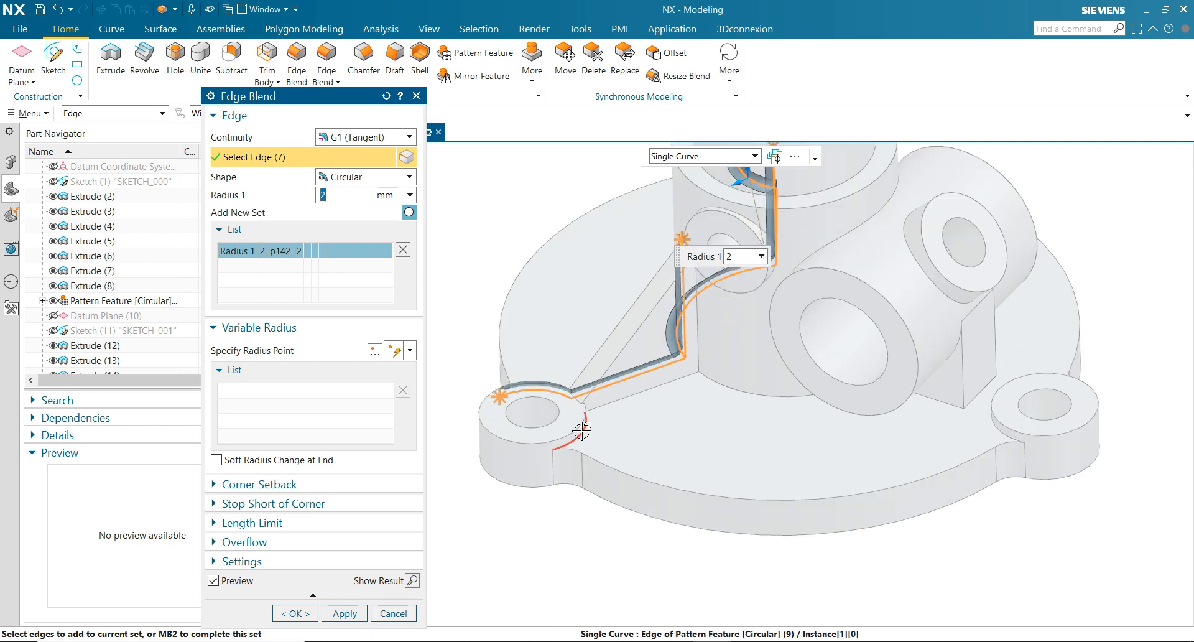
left_click(672, 384)
left_click(699, 349)
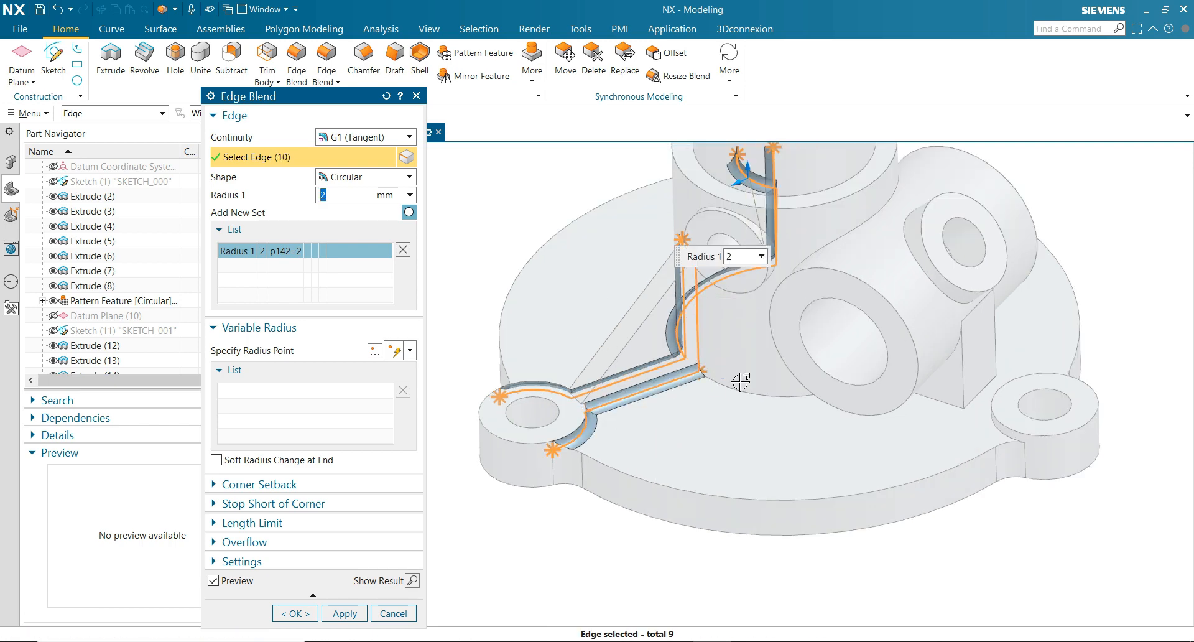
left_click(746, 387)
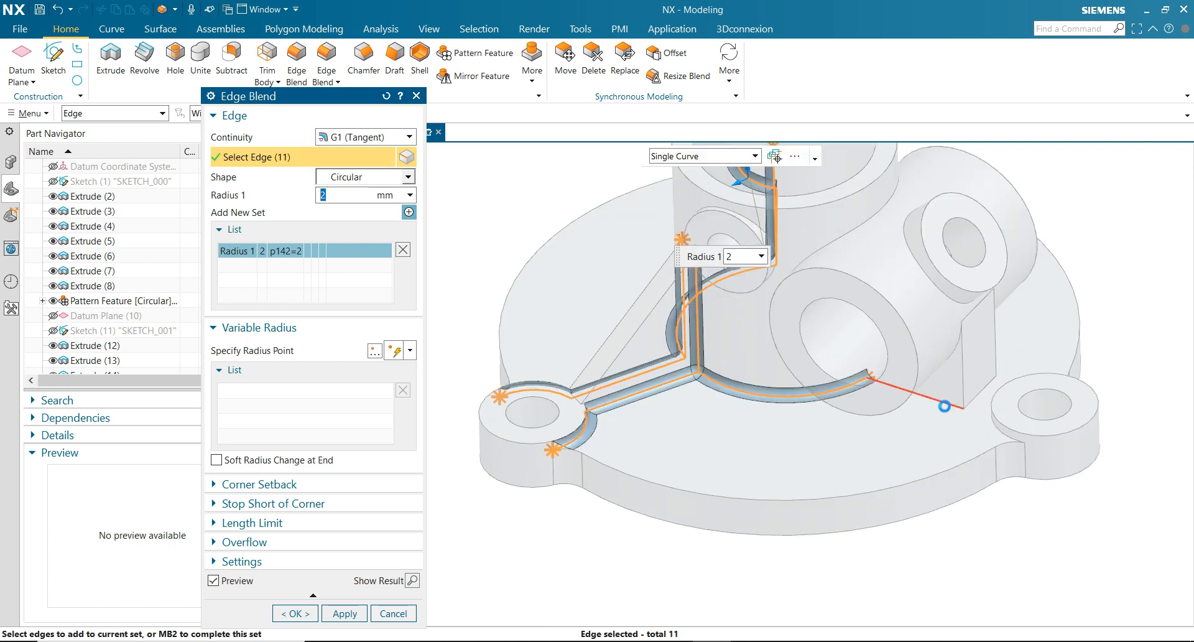
Add the cylinder support's foot edges on both sides and at its end, plus the nearby lug's inner edge, to the 2 mm blend
left_click(944, 405)
left_click(998, 429)
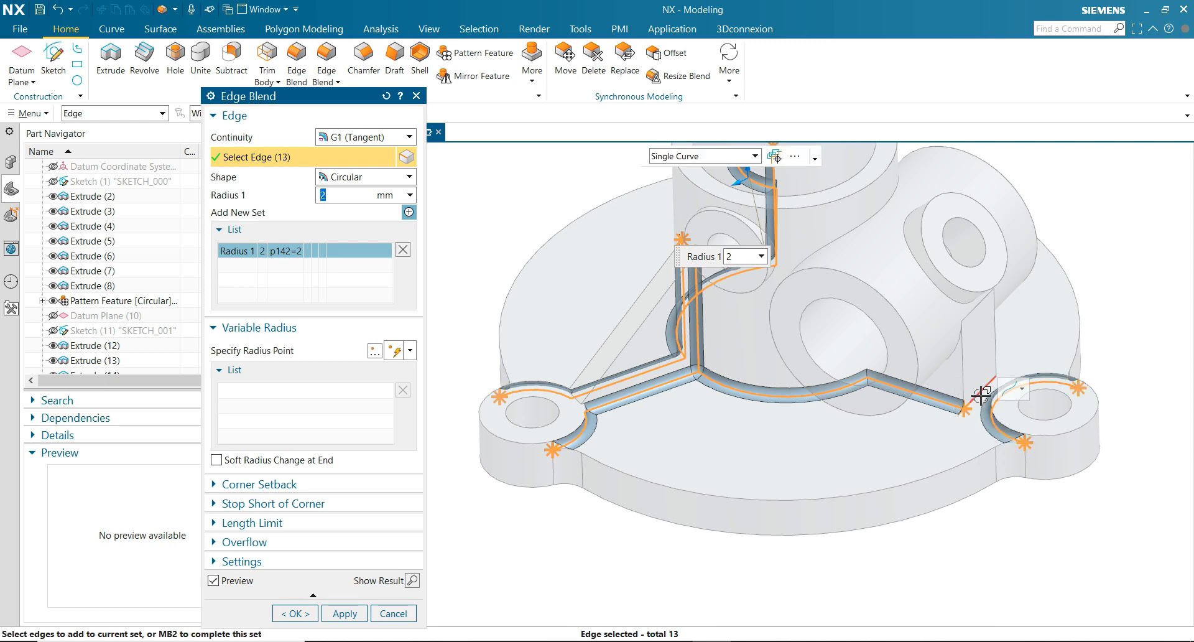
left_click(982, 391)
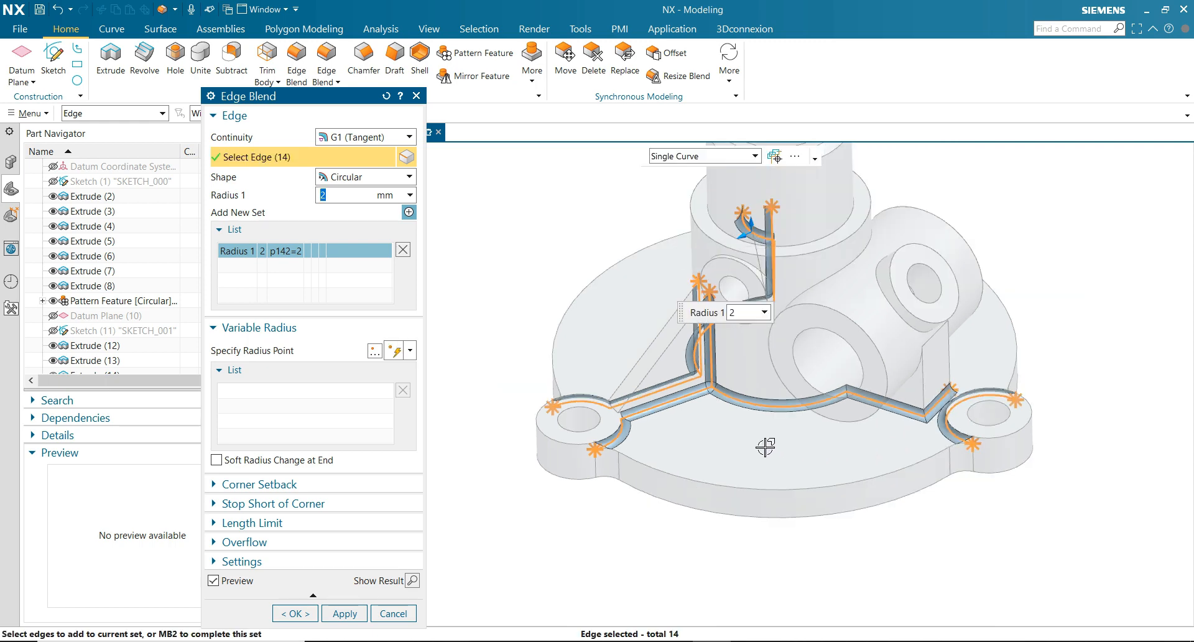
middle_click_drag(774, 435, 715, 405)
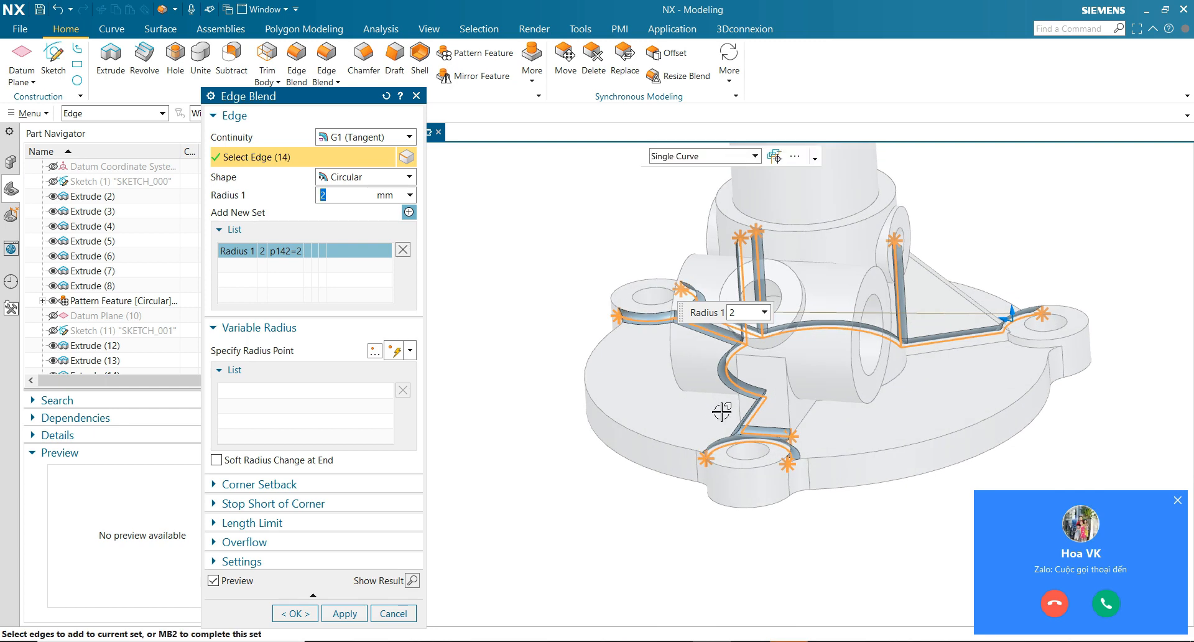
left_click(808, 408)
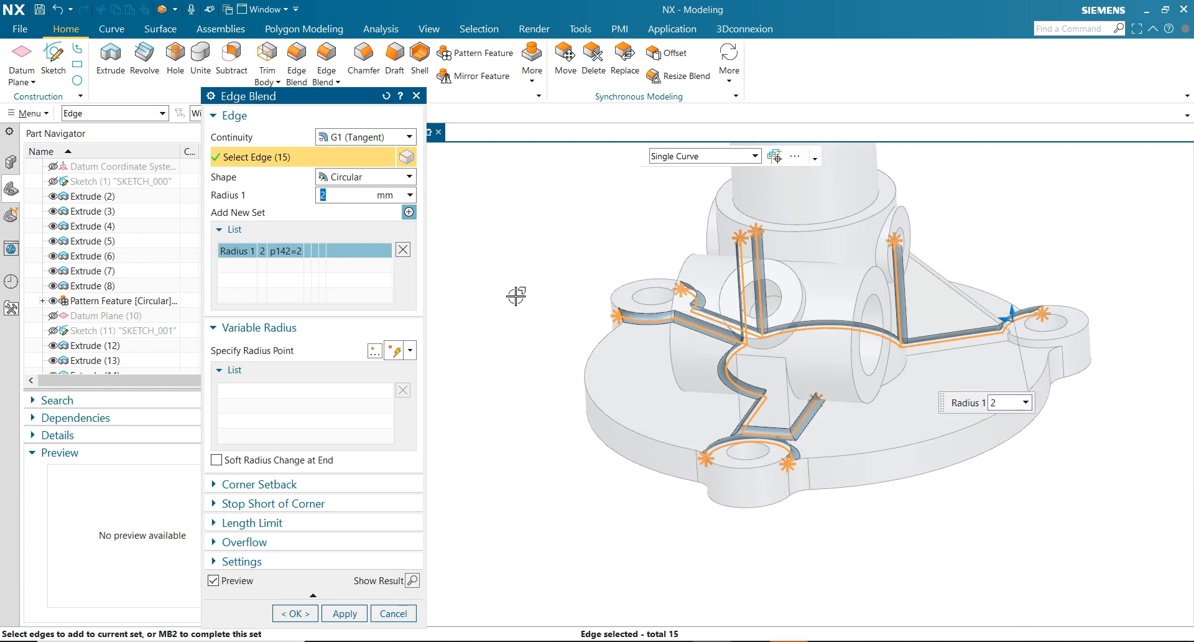
Add the remaining tube base edge, rib foot edge and lug edge beyond the cylinder support to the 2 mm blend
middle_click_drag(905, 377, 890, 362)
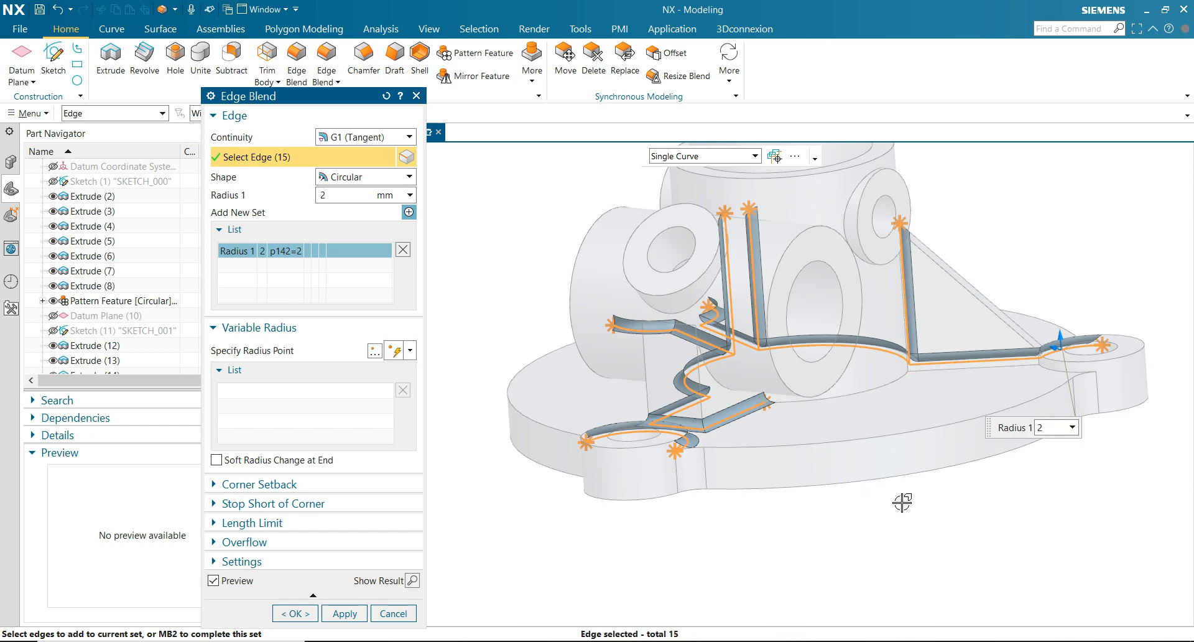
middle_click_drag(815, 524, 786, 528)
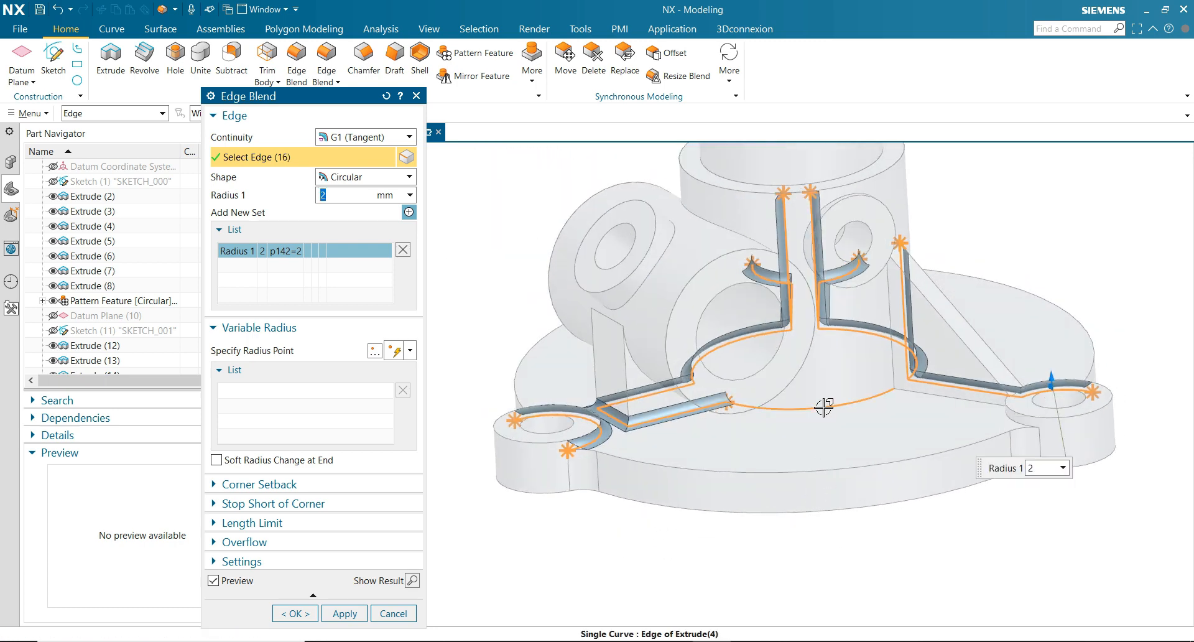
left_click(822, 405)
left_click(970, 398)
left_click(1006, 418)
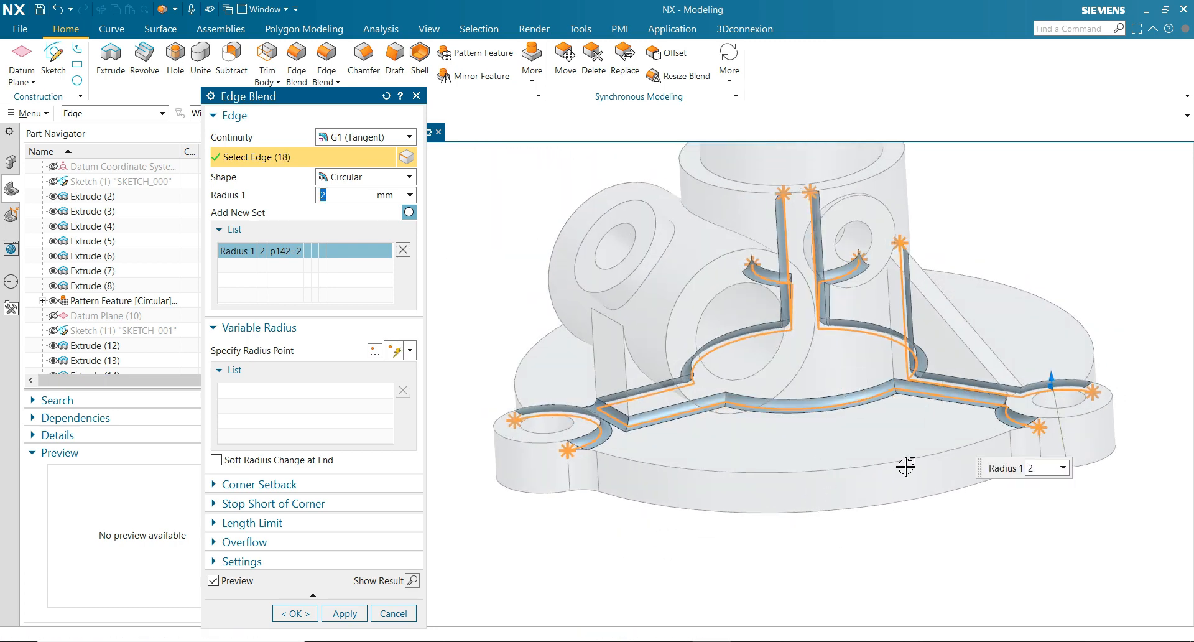
Add the support-to-cylinder edges, the angled boss's base edge and the cylinder-to-tube junction, and apply the 2 mm blend
middle_click_drag(772, 437, 780, 413)
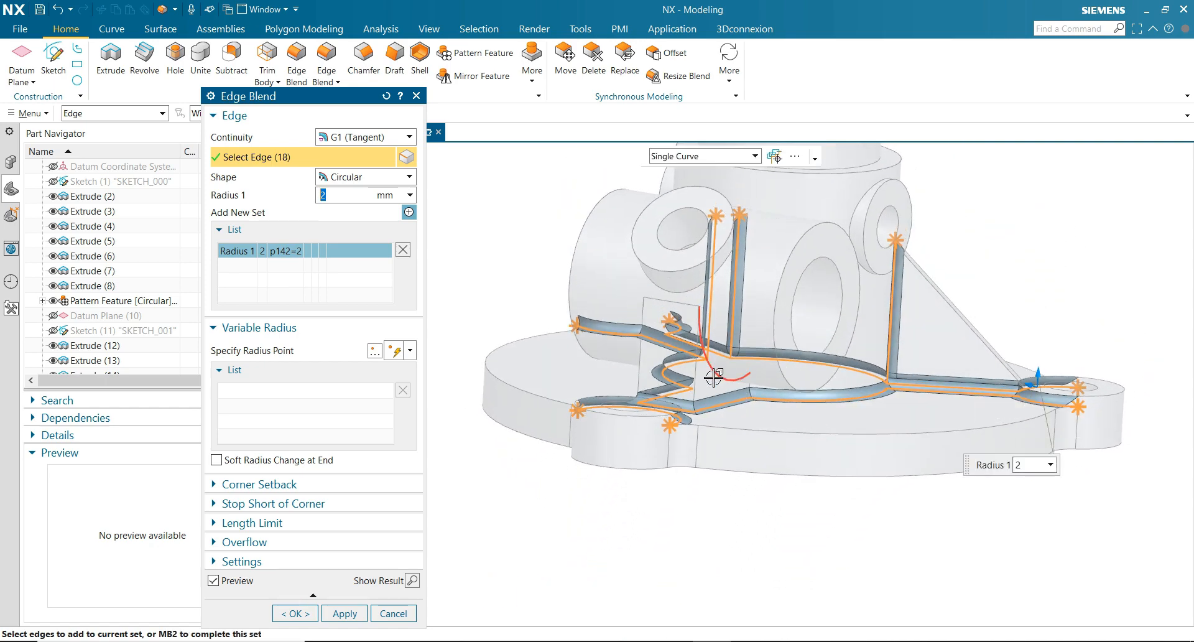
left_click(696, 336)
middle_click_drag(696, 336, 681, 345)
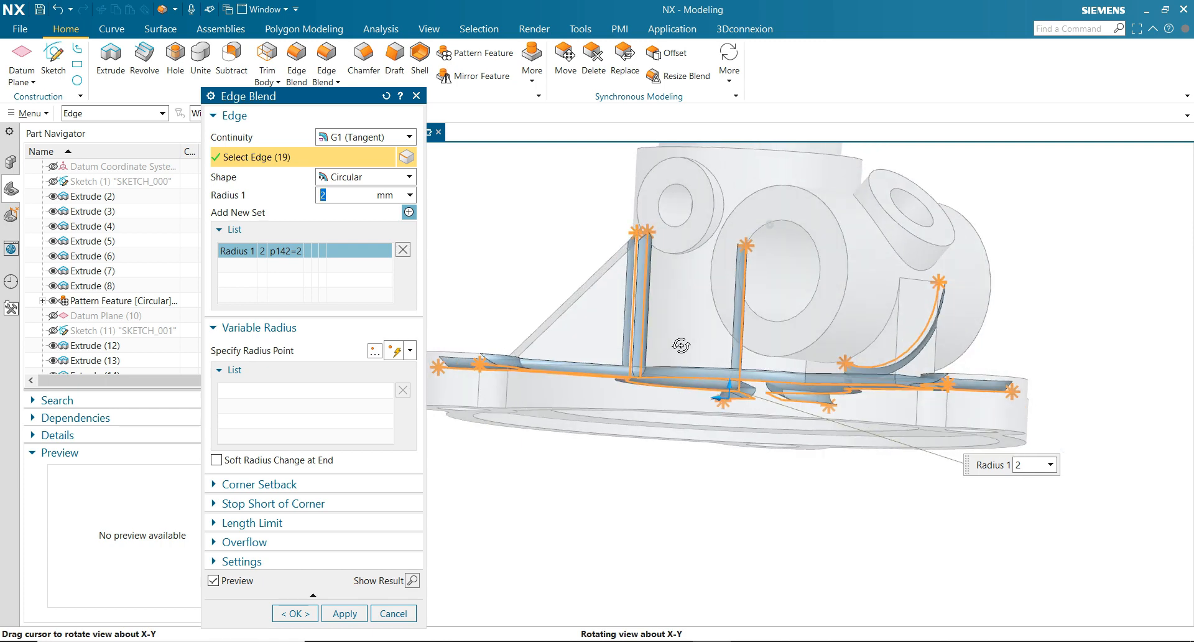
left_click(872, 337)
scroll(866, 527, "down", 2)
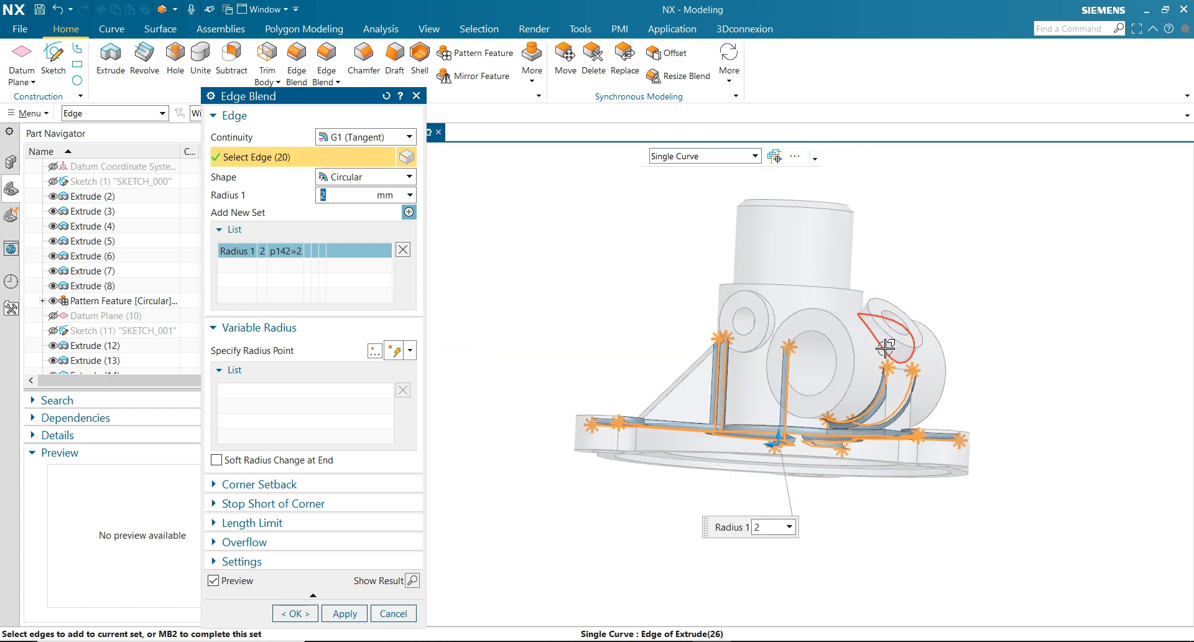
left_click(905, 314)
middle_click_drag(905, 314, 967, 319)
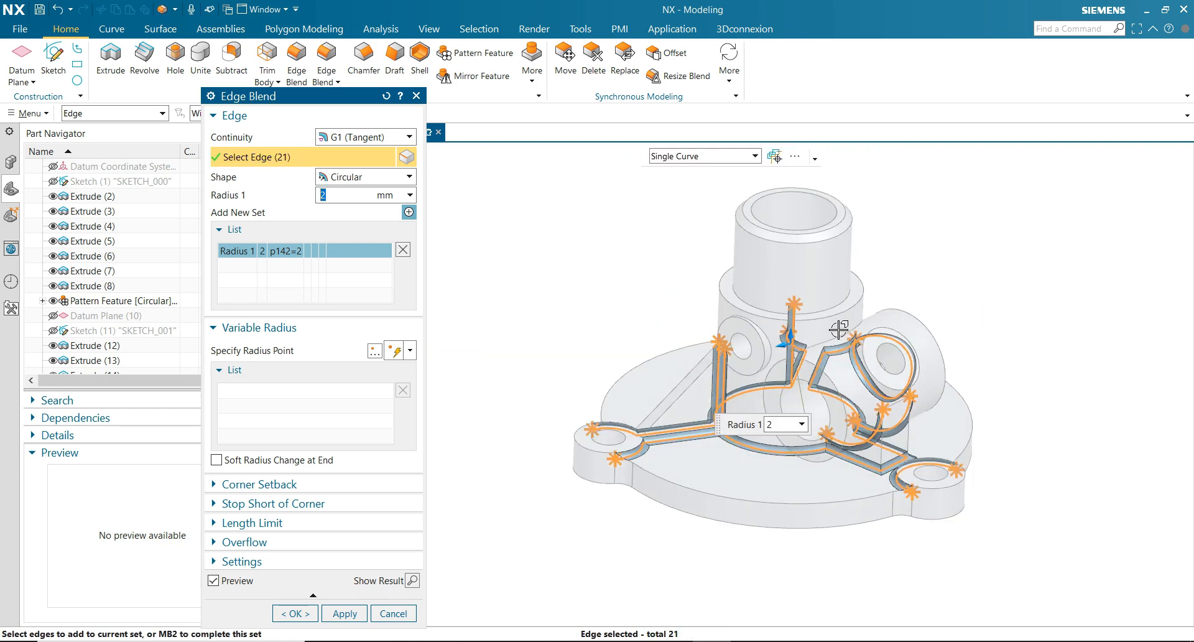
left_click(768, 380)
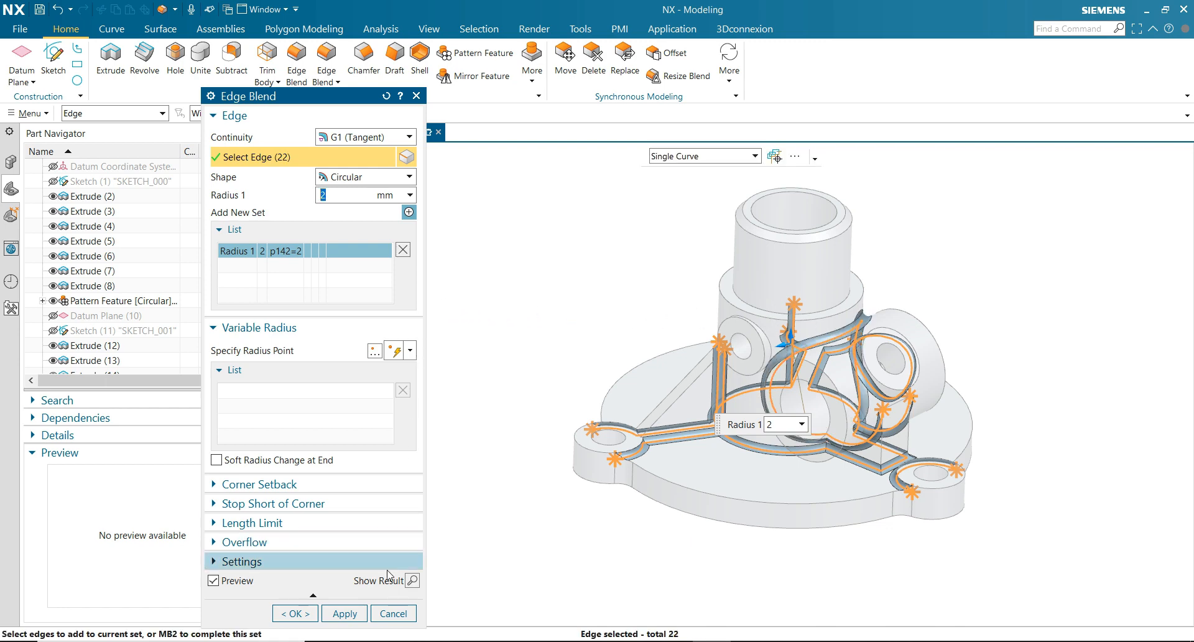
left_click(344, 613)
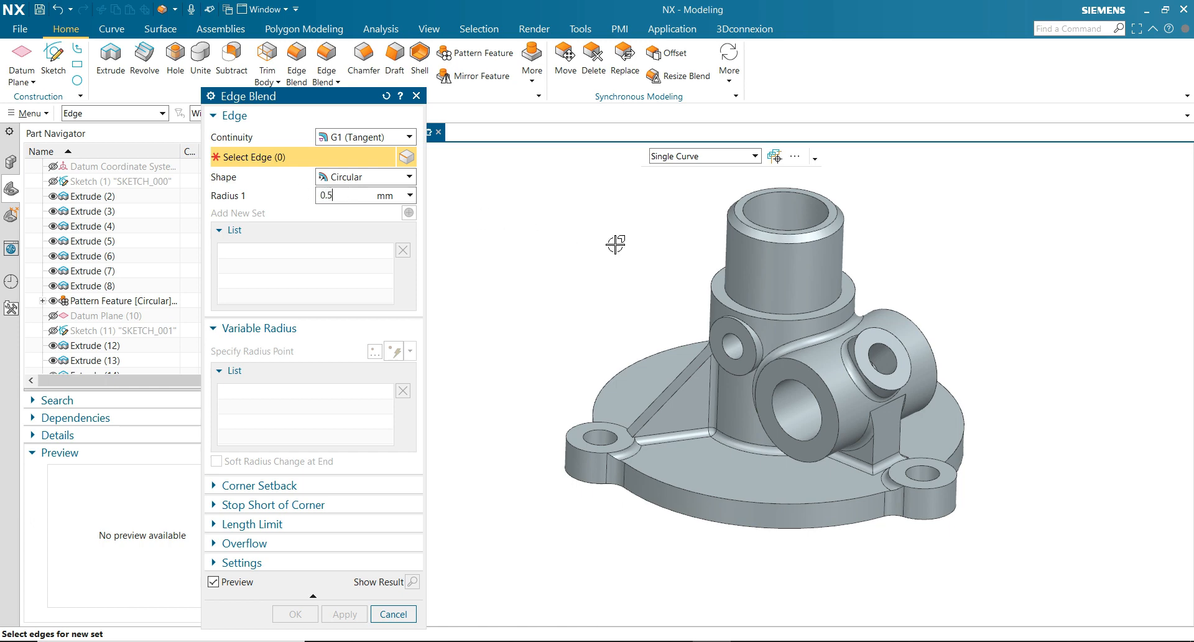
Apply a 0.5 mm edge blend where the small side boss and its mirrored counterpart meet the tube
mouse_move(640, 275)
middle_mouse_down()
mouse_move(610, 248)
mouse_move(634, 277)
middle_mouse_up()
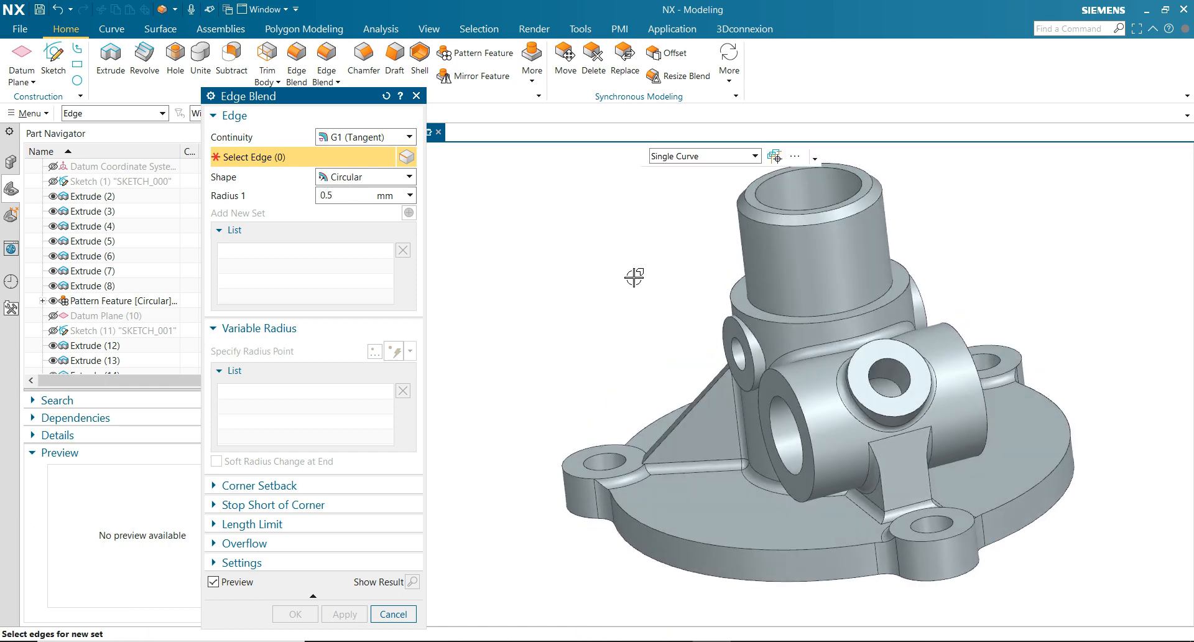
left_click(752, 335)
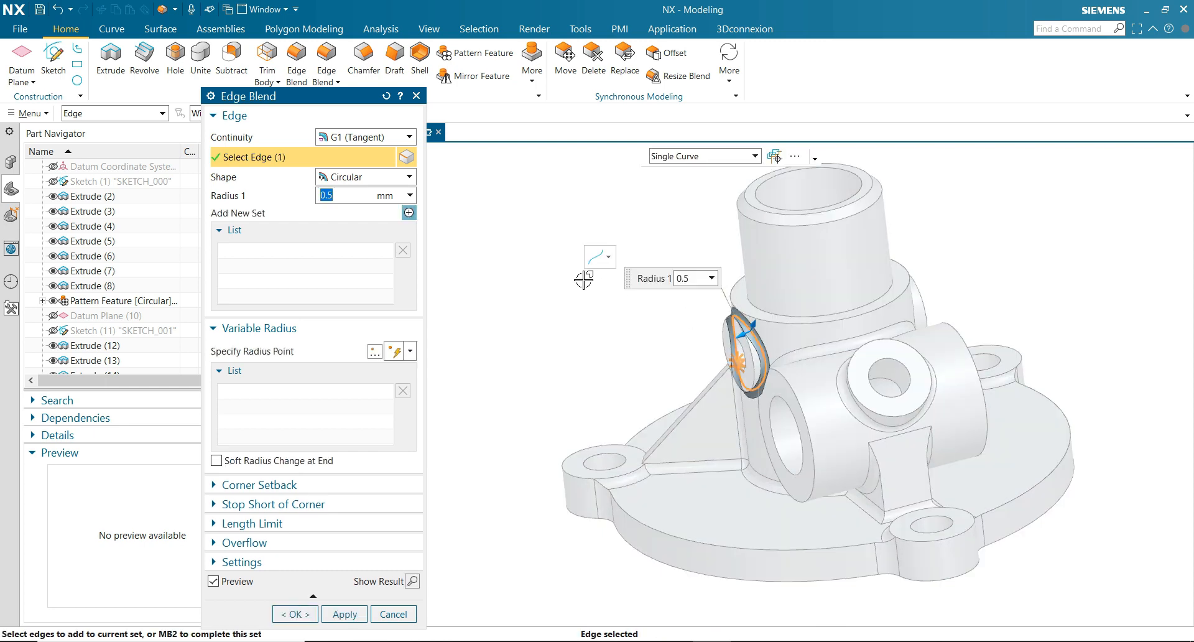
left_click(412, 581)
scroll(923, 318, "up", 2)
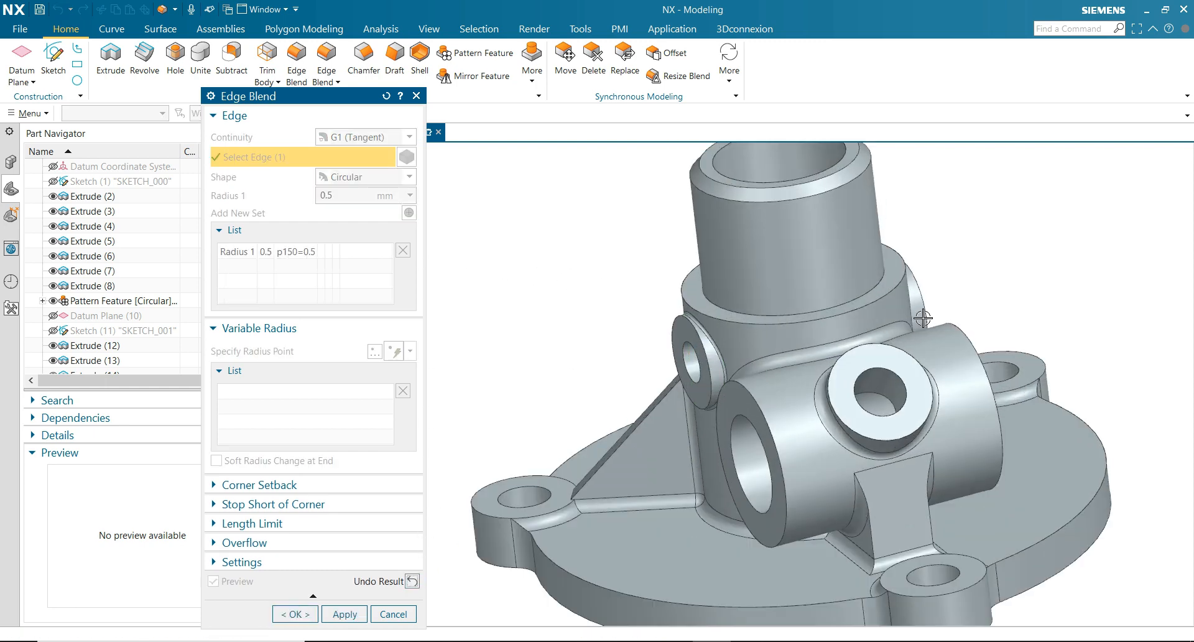
left_click(412, 581)
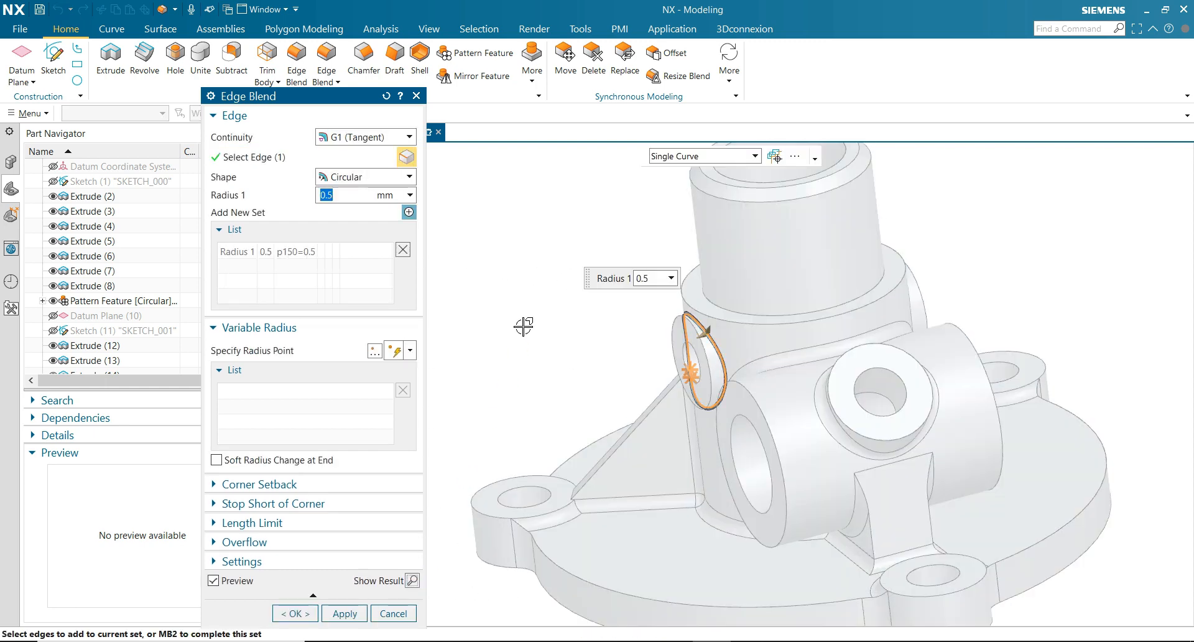
scroll(832, 302, "up", 2)
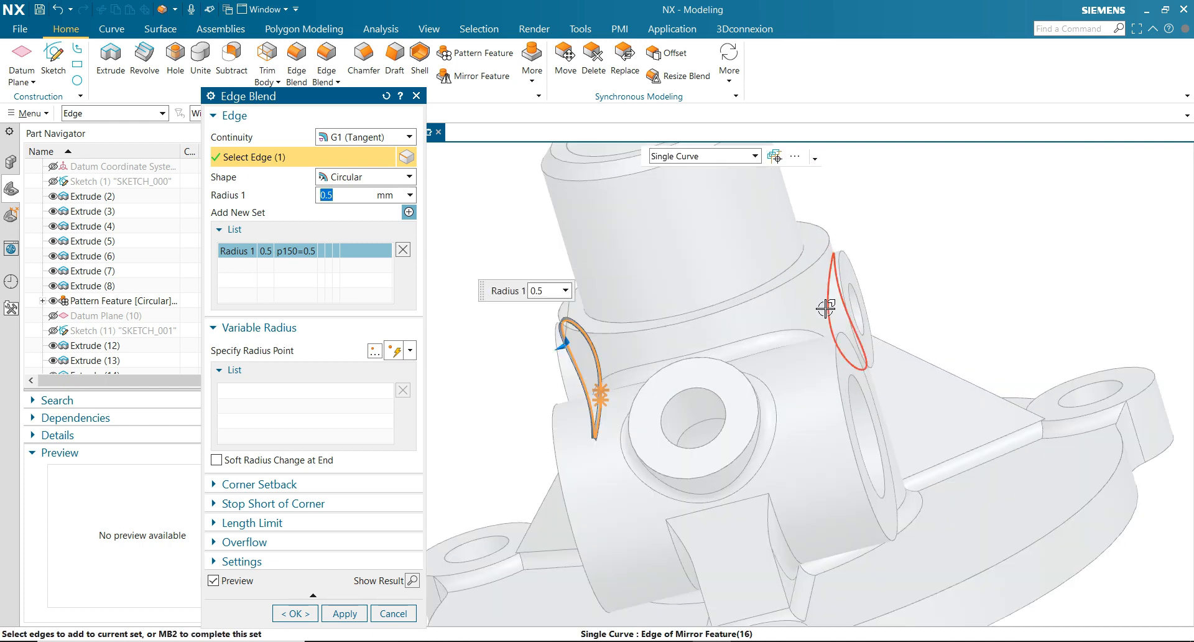
left_click(832, 302)
left_click(311, 614)
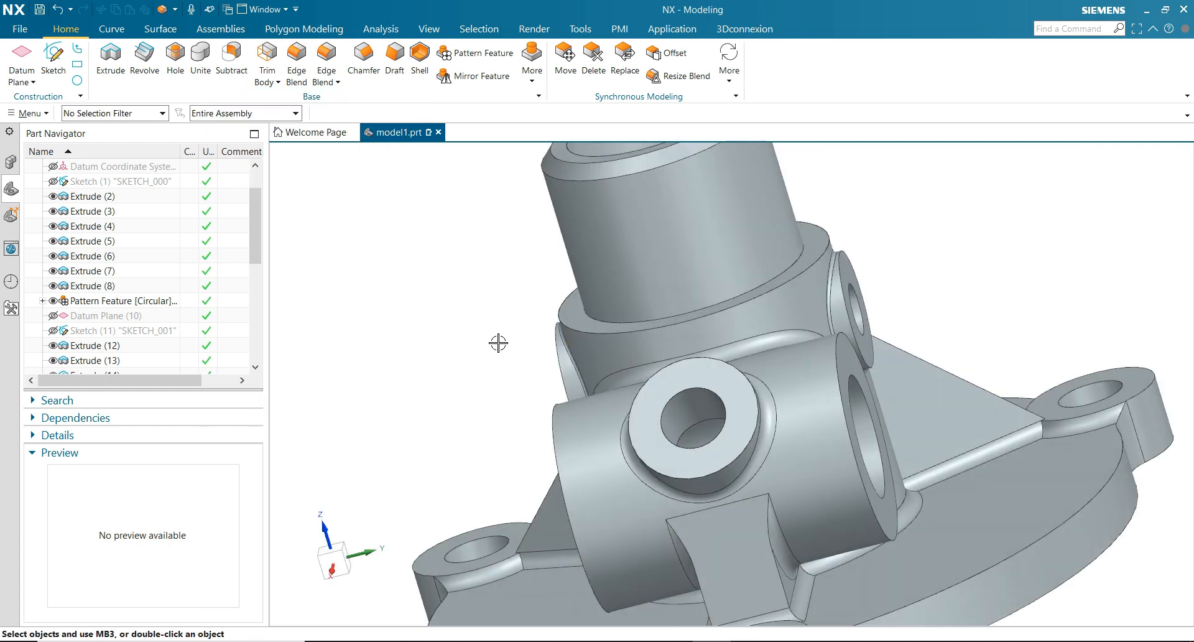
Examine the finished part from angled and side-on views, turning it about the vertical Z axis to check the bosses, ribs, lugs and blends
scroll(485, 336, "down", 4)
middle_click_drag(511, 323, 709, 349)
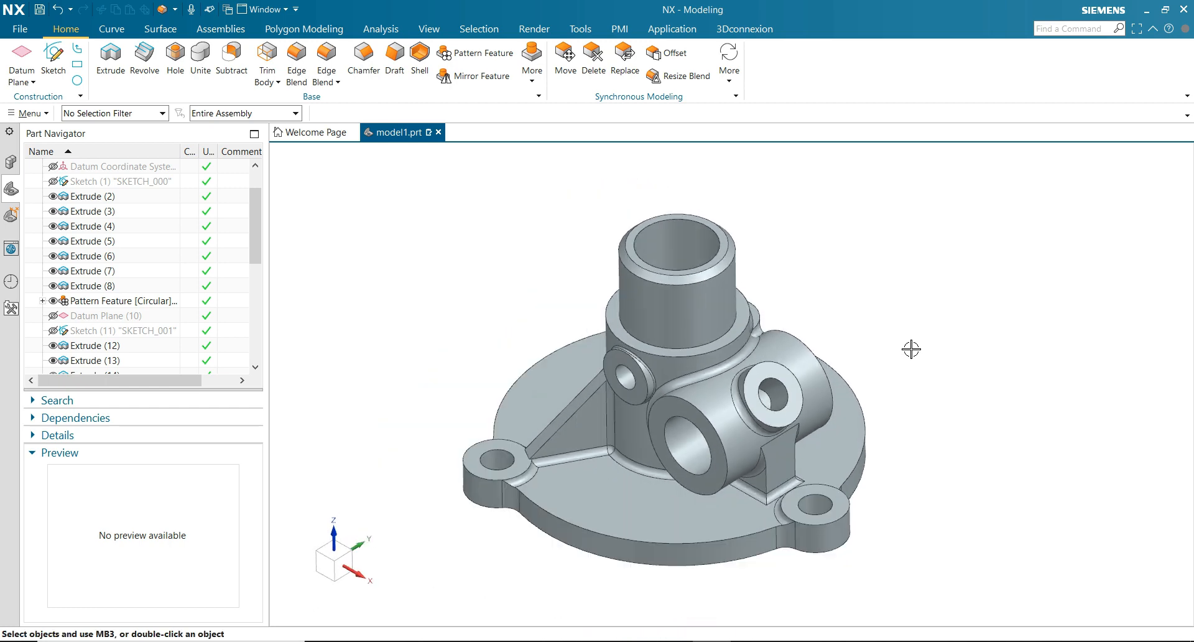
middle_click_drag(911, 348, 928, 403)
scroll(927, 405, "down", 1)
scroll(893, 377, "up", 1)
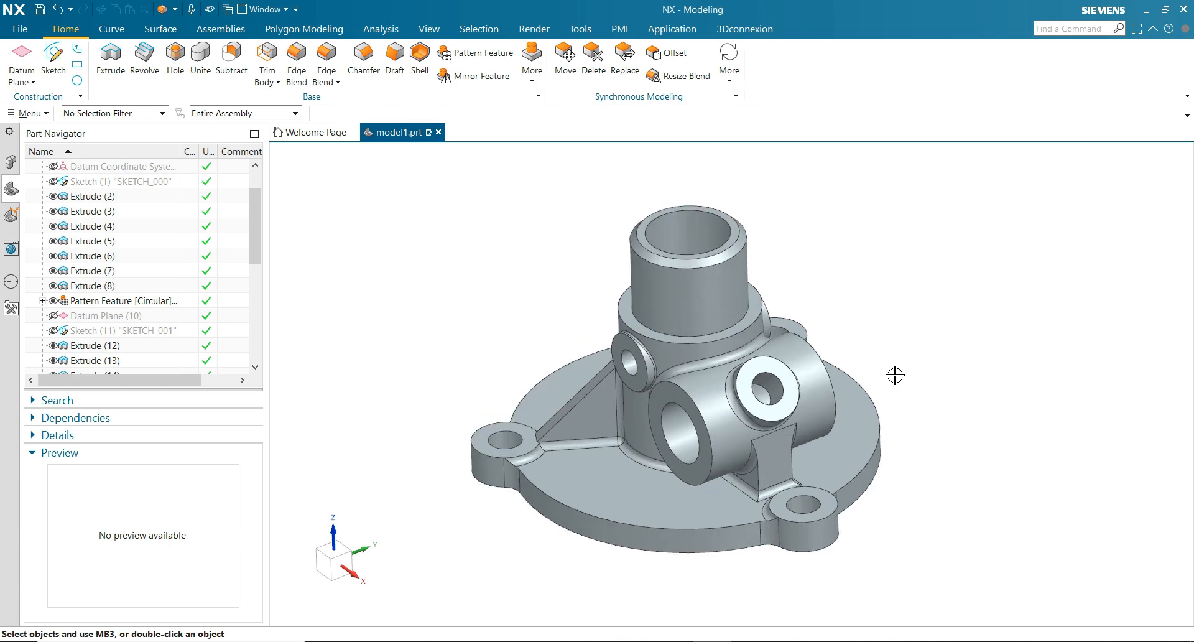
left_click(332, 534)
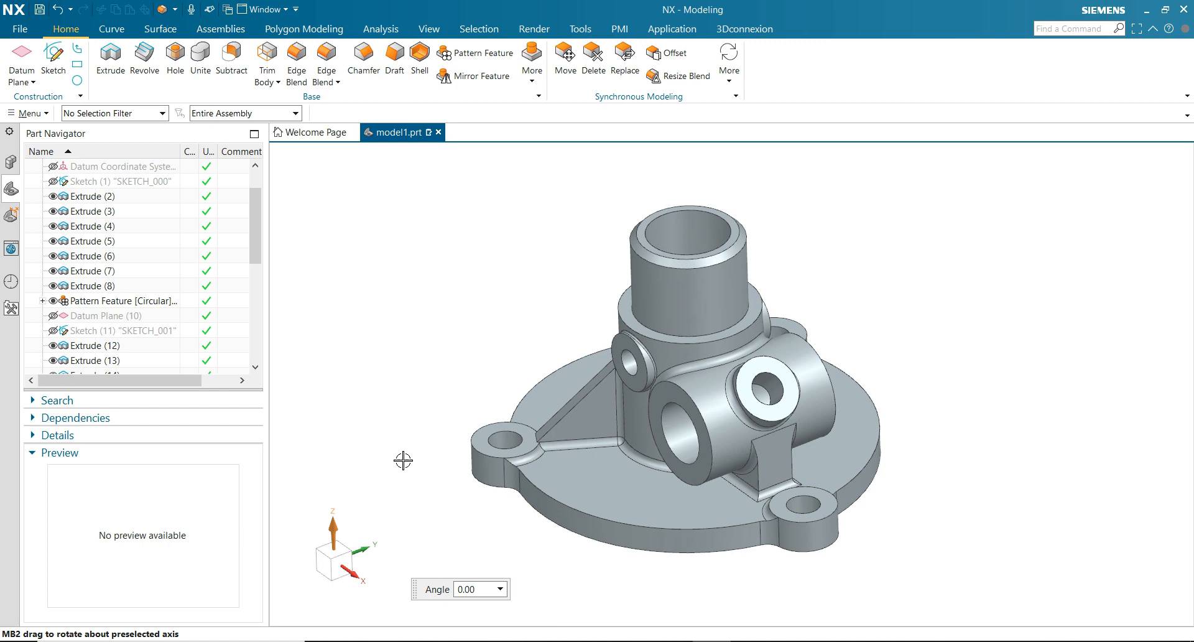
left_click(344, 562)
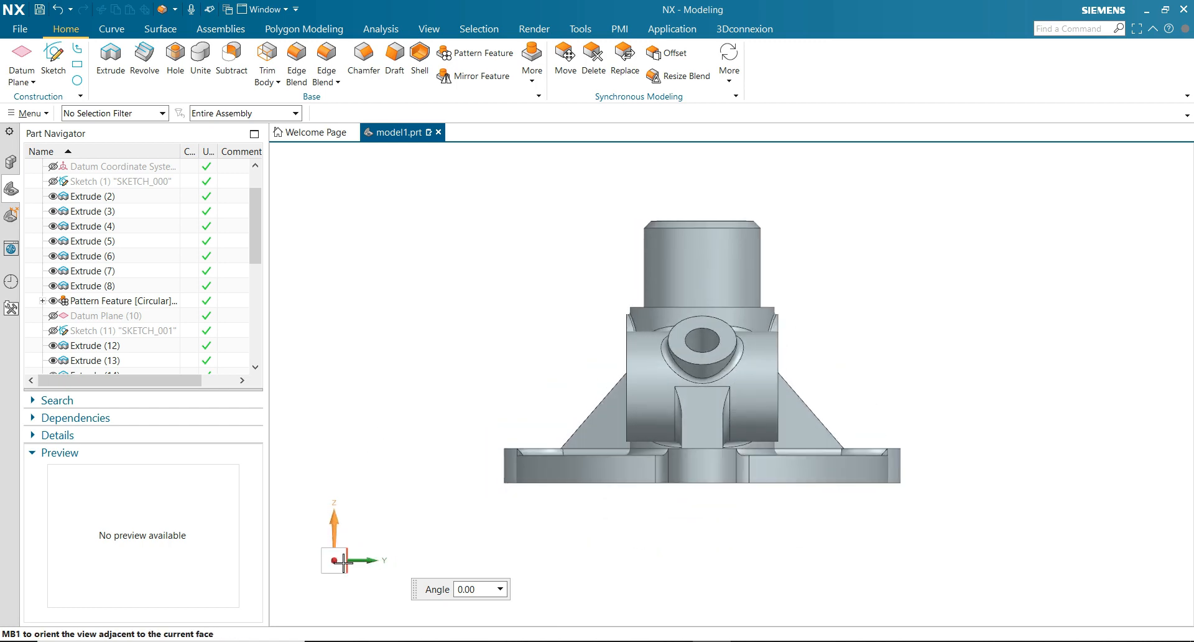
left_click_drag(421, 487, 382, 514)
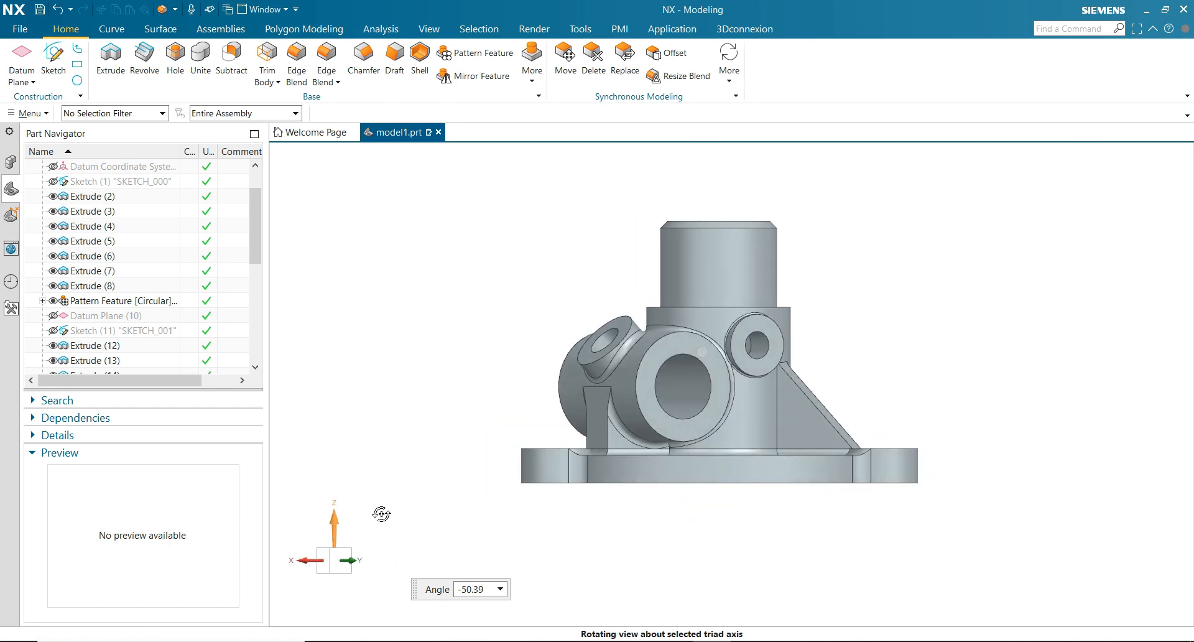
left_click_drag(452, 370, 467, 387)
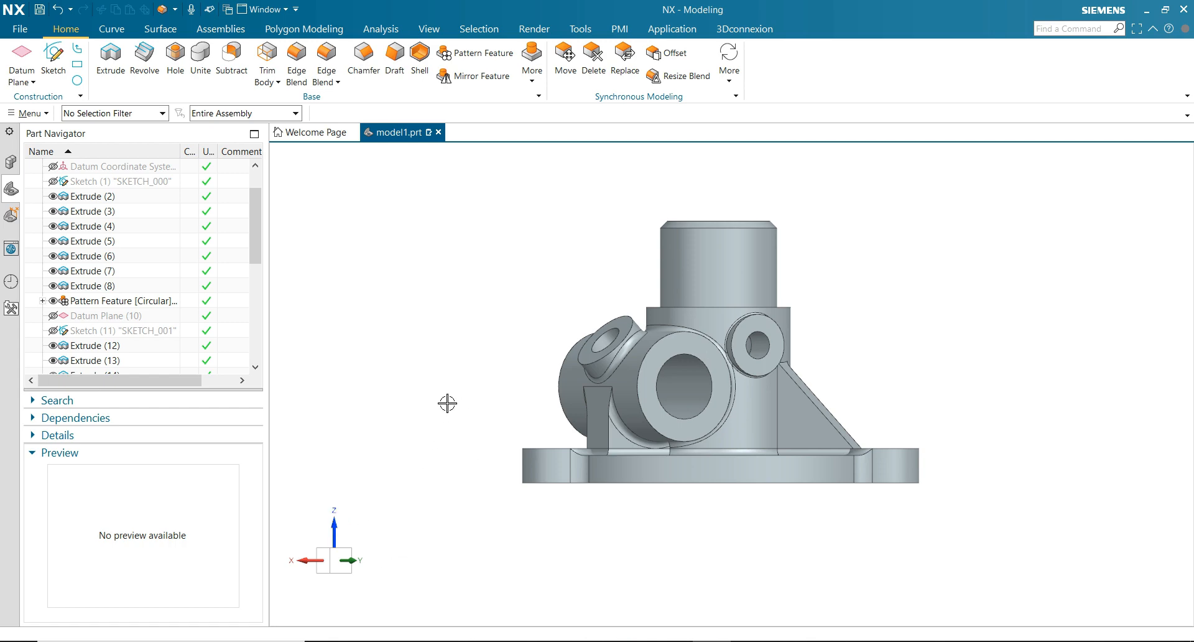
middle_click_drag(470, 394, 471, 434)
left_click(334, 532)
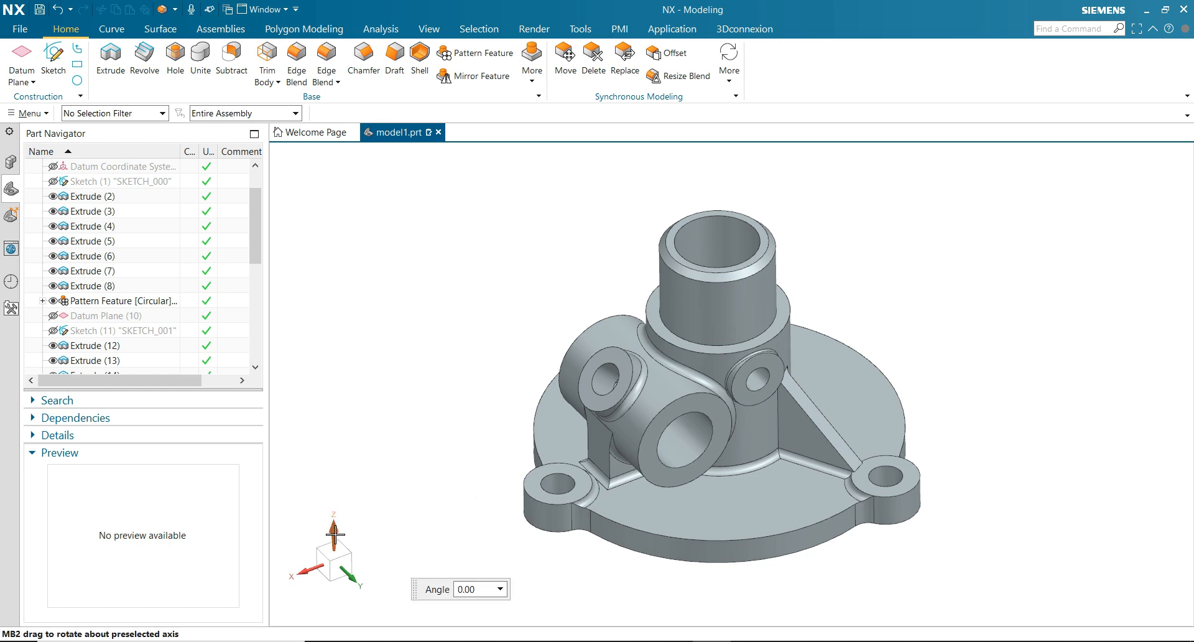
scroll(469, 593, "up", 1)
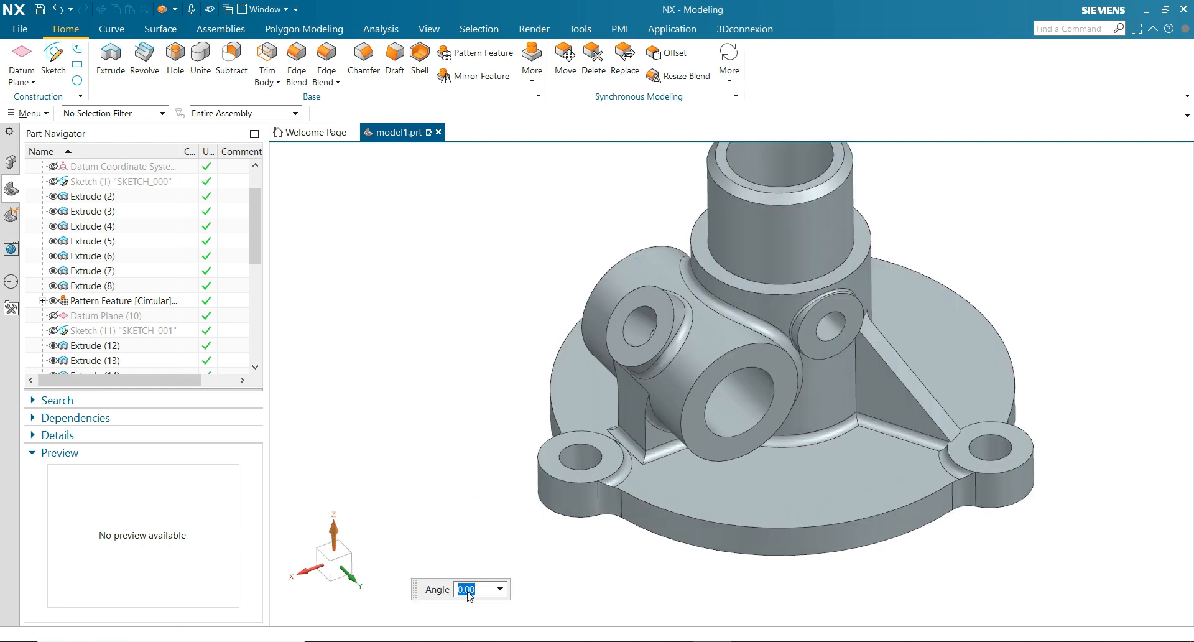
scroll(468, 594, "down", 1)
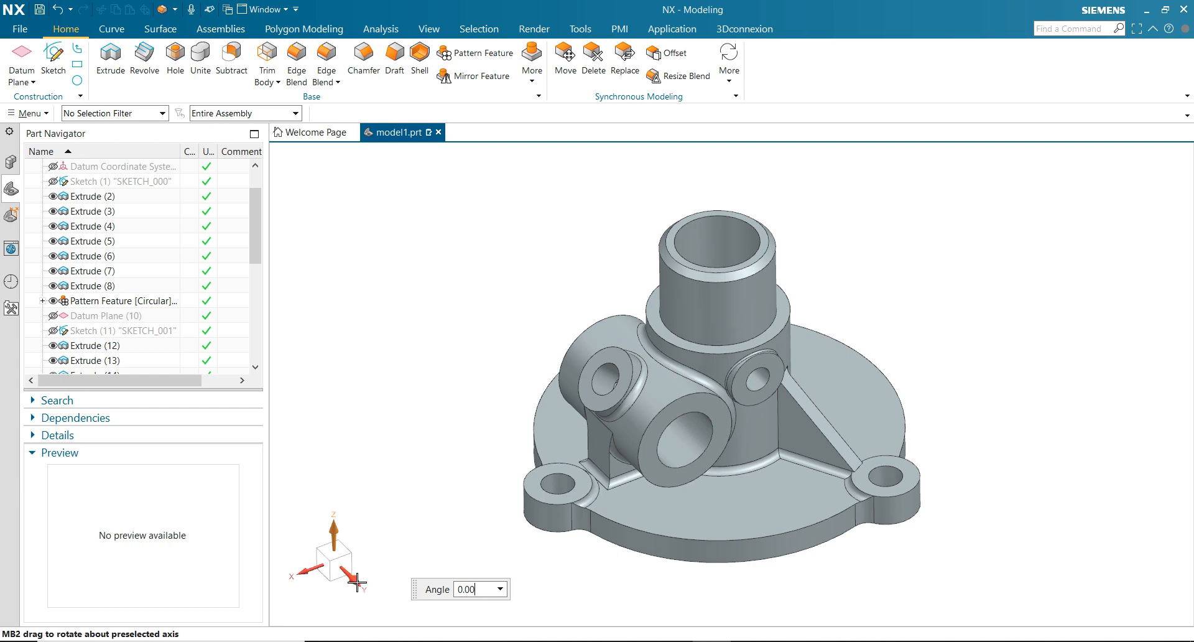
left_click(338, 570)
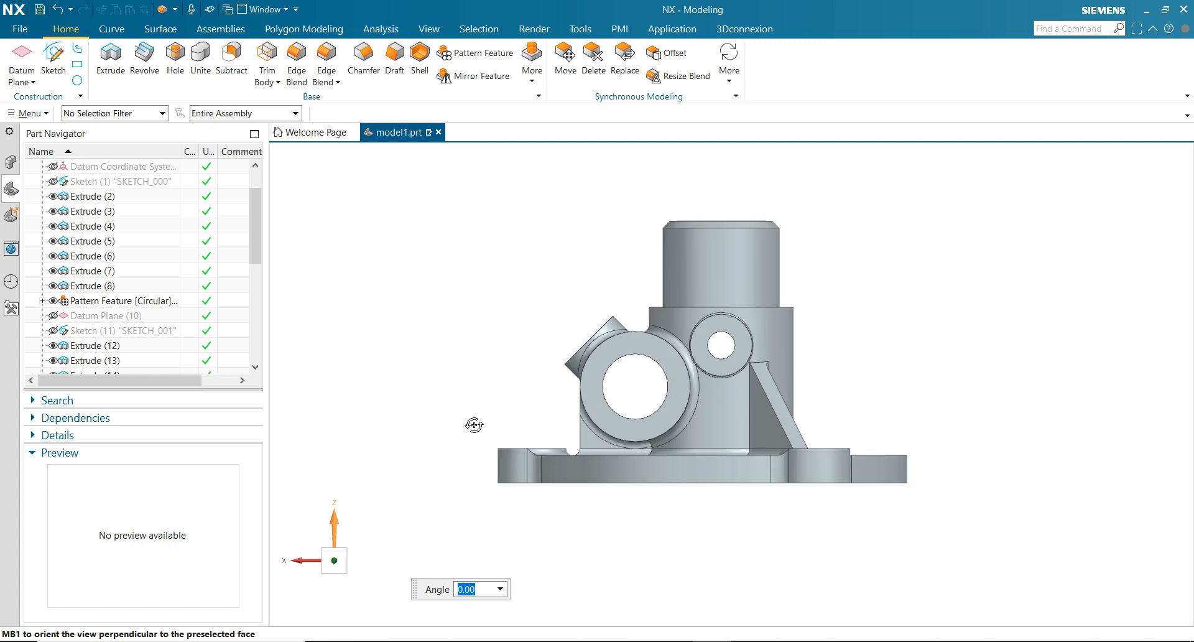
left_click_drag(474, 425, 701, 428)
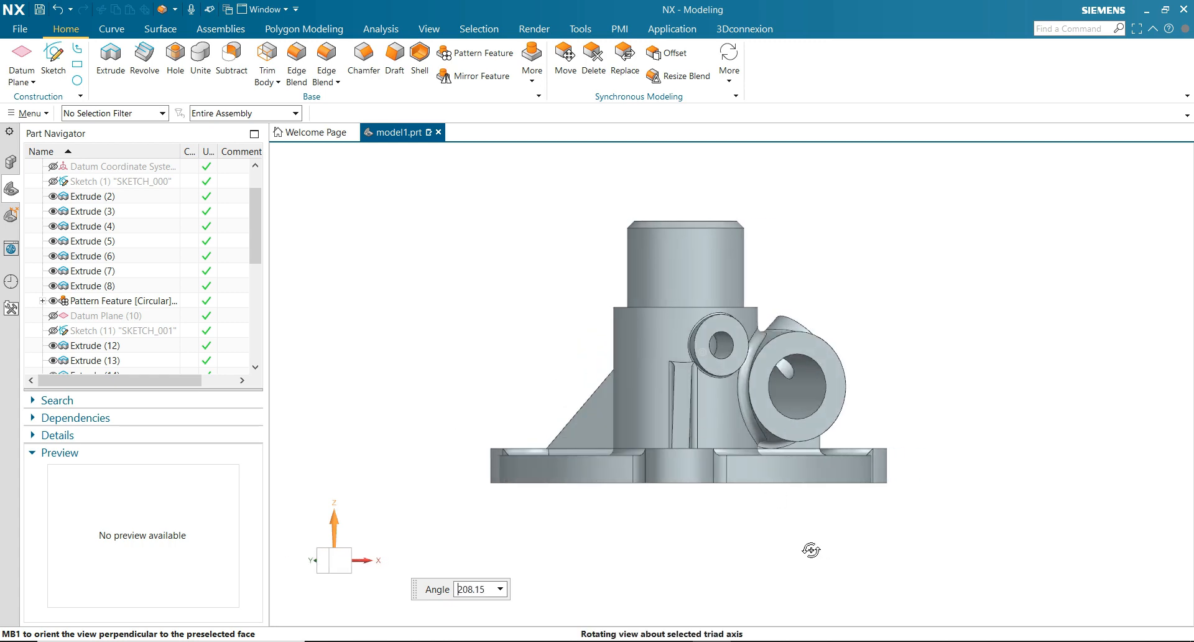
left_click_drag(810, 549, 709, 564)
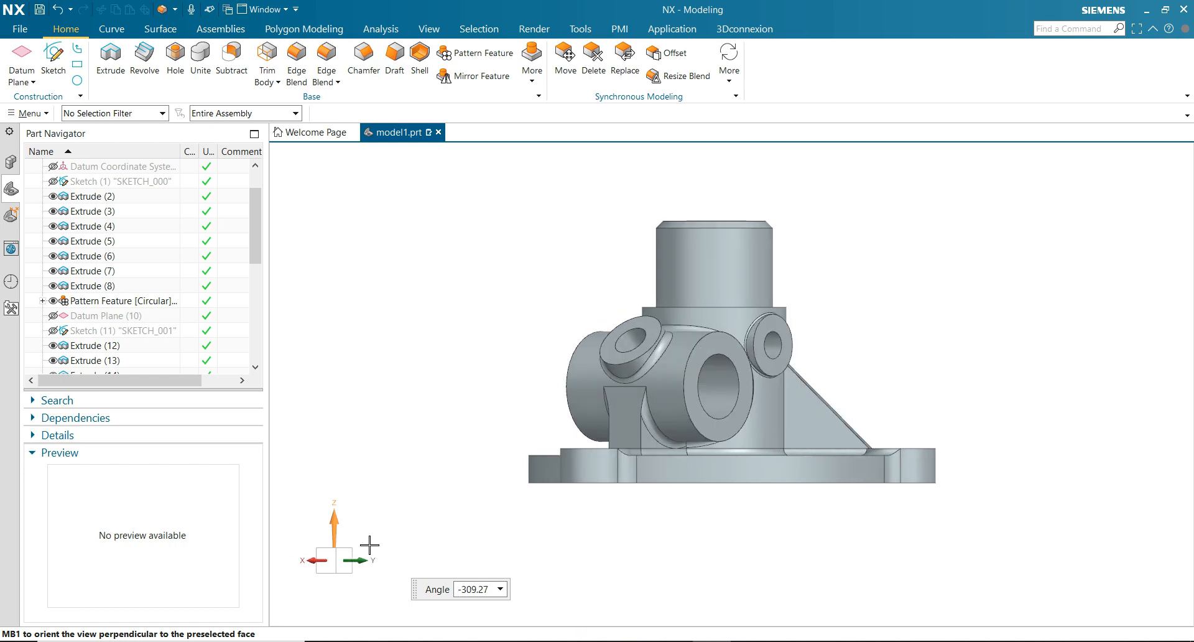
left_click_drag(413, 475, 469, 486)
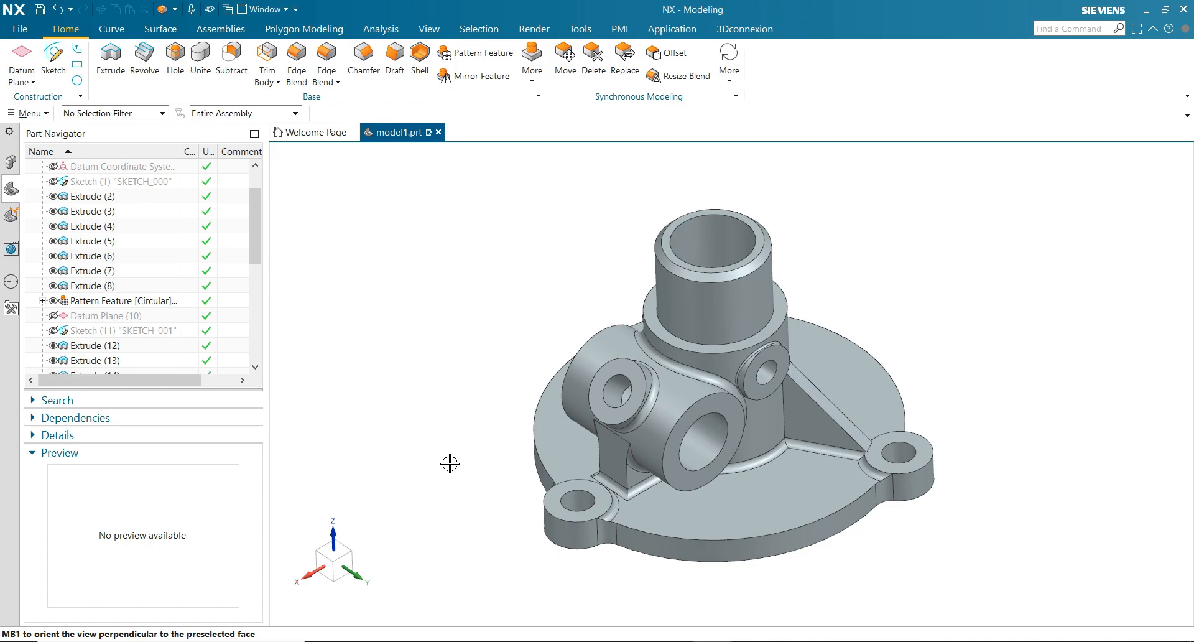